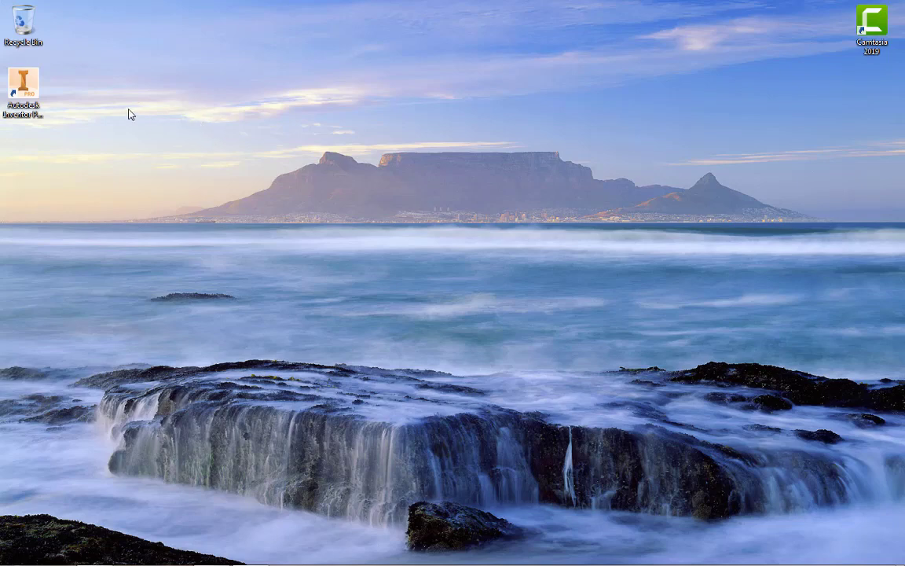
Launch Autodesk Inventor Professional 2020 and create a new drawing from the metric ISO.idw template
{"action": "left_click", "coordinate": [27, 88]}
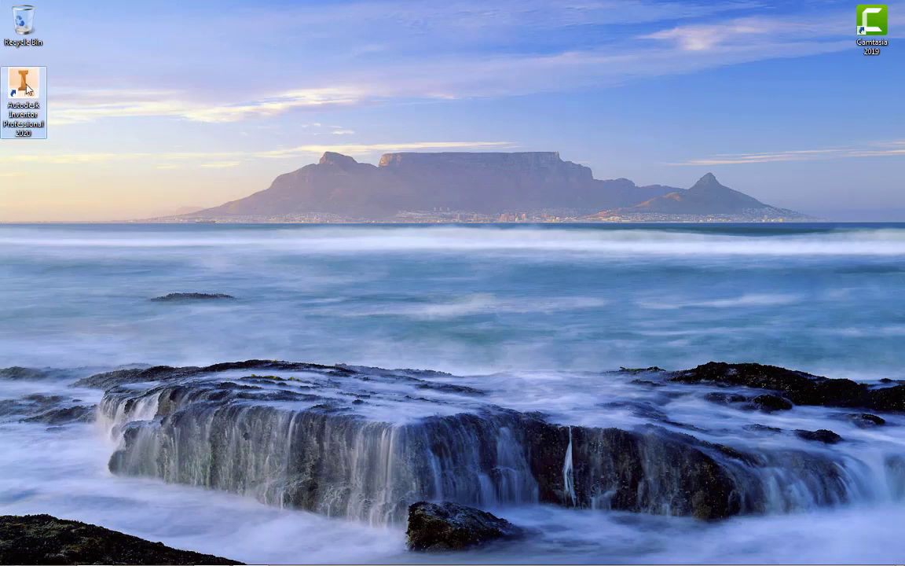
{"action": "double_click", "coordinate": [27, 88]}
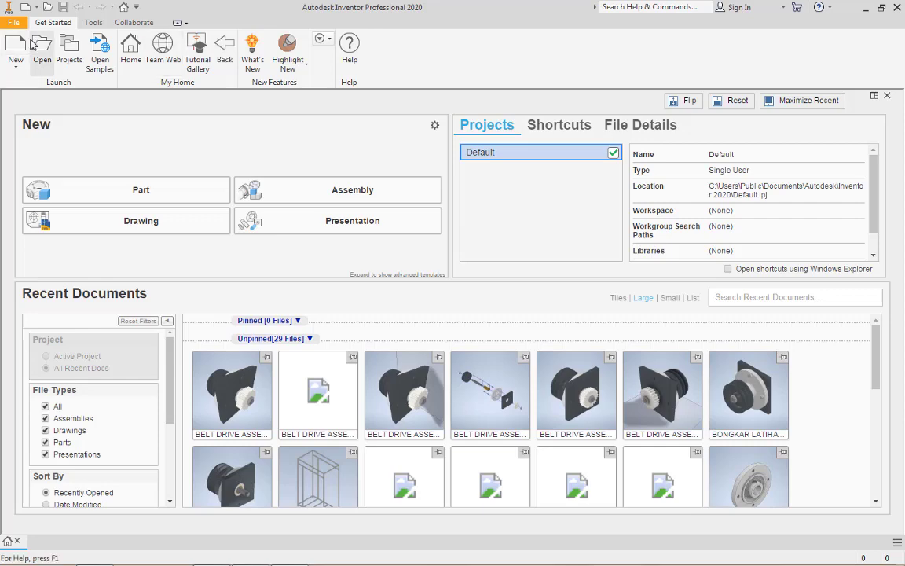
{"action": "left_click", "coordinate": [16, 45]}
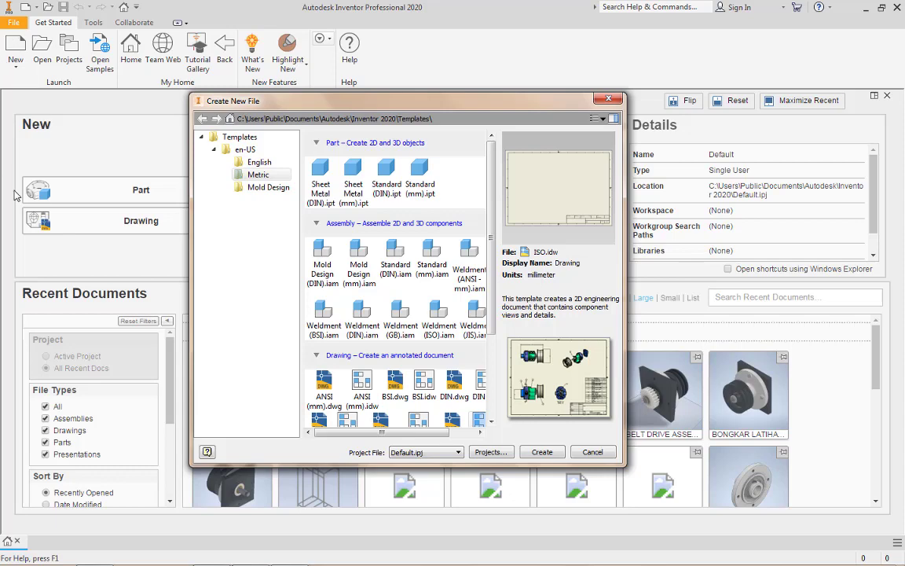
{"action": "left_click_drag", "start_coordinate": [386, 434], "coordinate": [417, 433]}
{"action": "scroll", "coordinate": [424, 385], "scroll_direction": "down", "scroll_amount": 3}
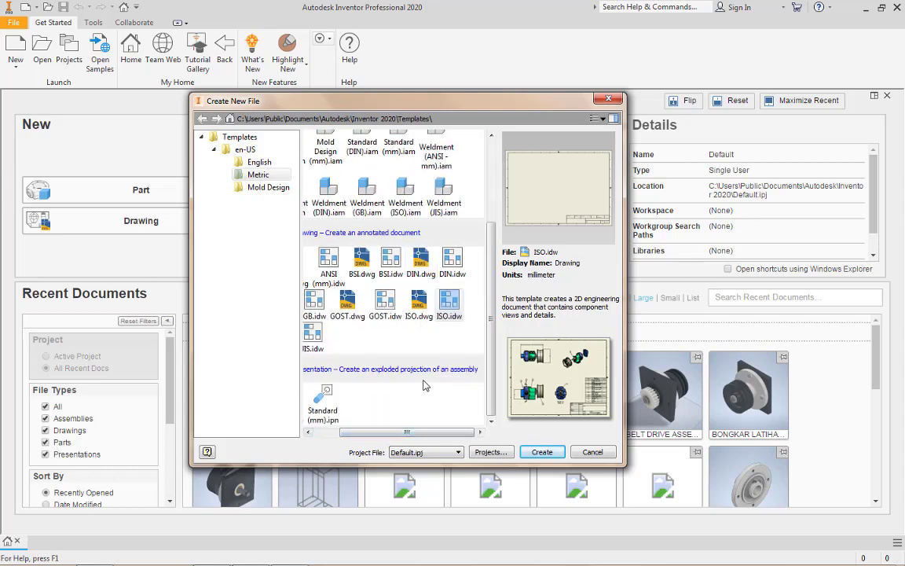
{"action": "double_click", "coordinate": [450, 306]}
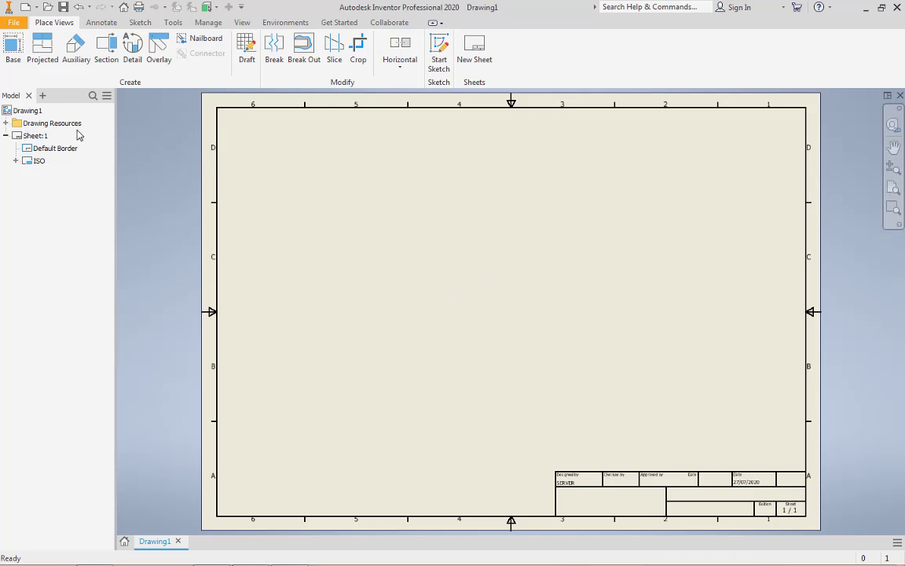
Edit Sheet:1 to use size A3 in landscape orientation and accept the sheet settings
{"action": "left_click", "coordinate": [35, 137]}
{"action": "right_click", "coordinate": [35, 137]}
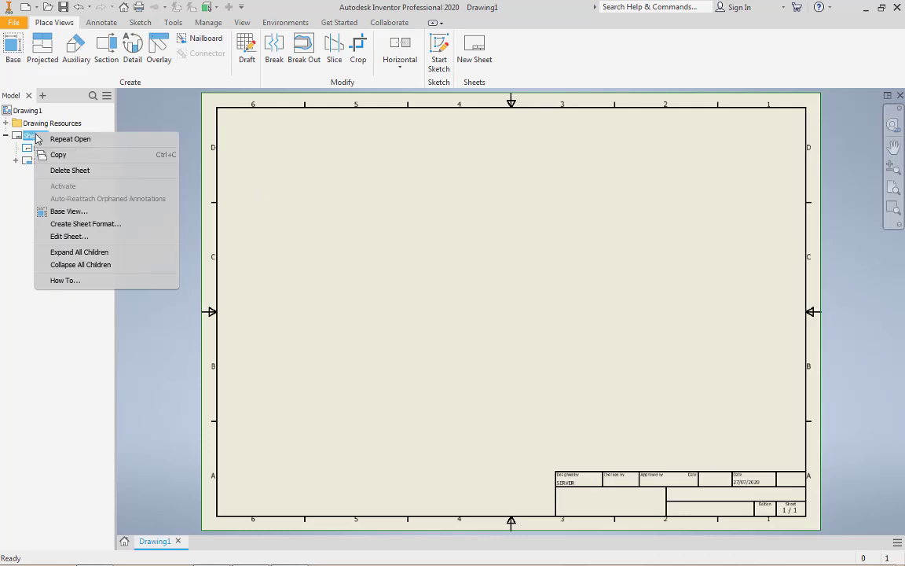
{"action": "key", "text": "Escape"}
{"action": "right_click", "coordinate": [40, 136]}
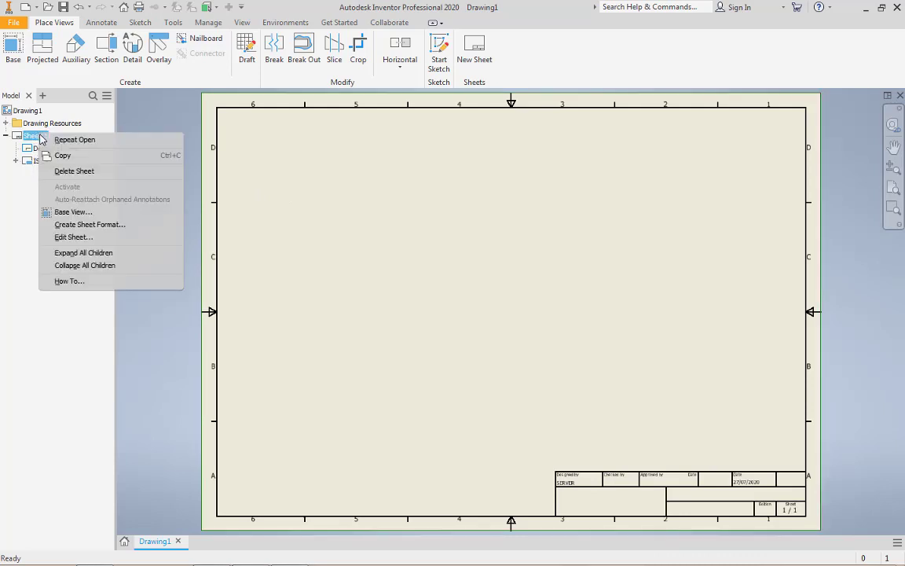
{"action": "left_click", "coordinate": [88, 237]}
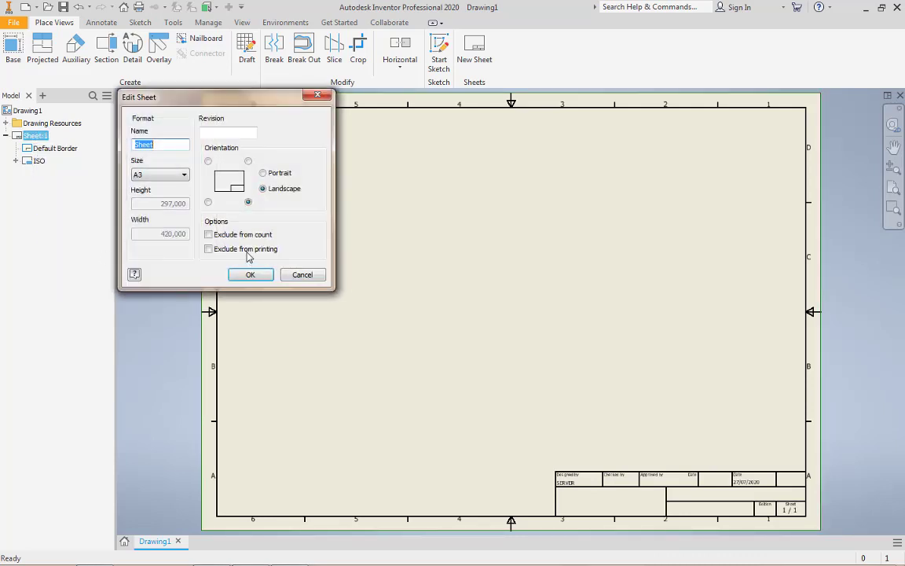
{"action": "left_click", "coordinate": [169, 175]}
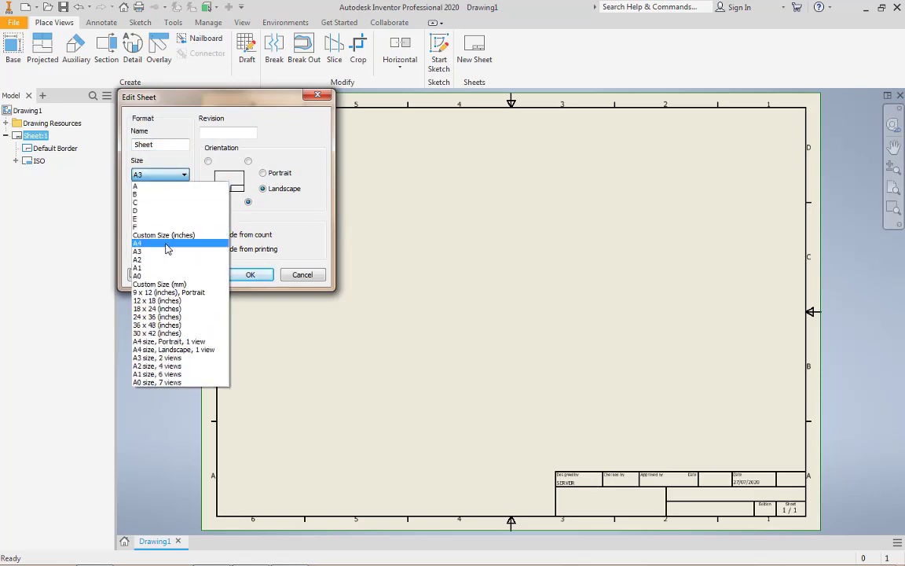
{"action": "left_click", "coordinate": [162, 176]}
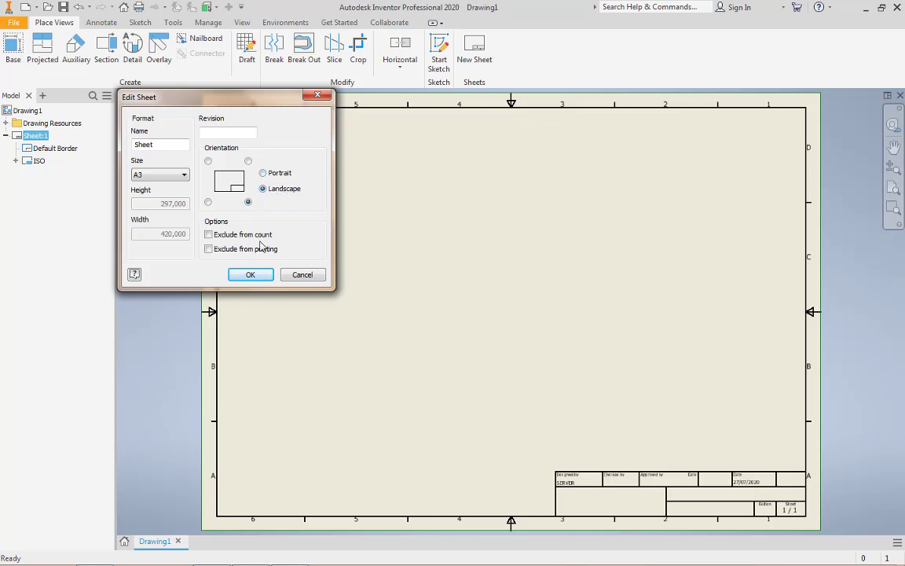
{"action": "left_click", "coordinate": [252, 276]}
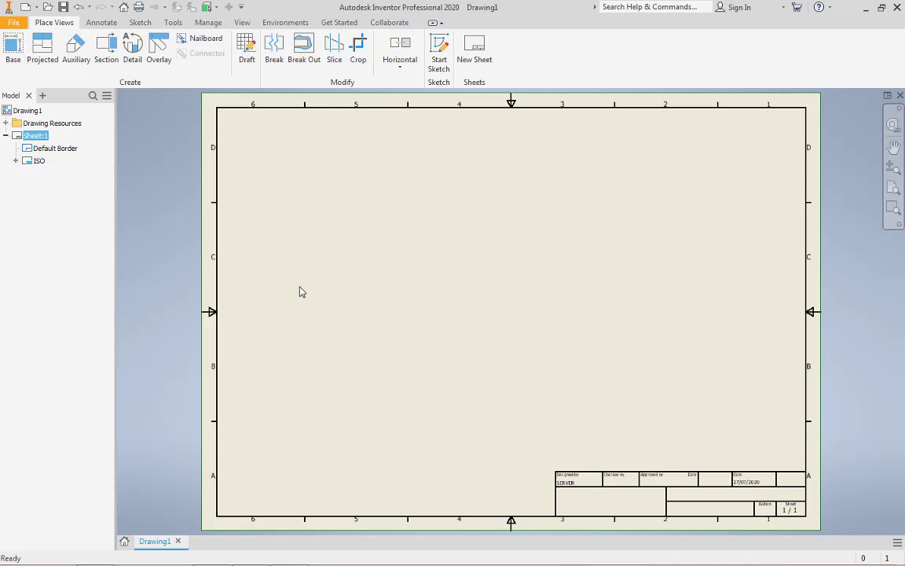
Delete the default border from Sheet:1
{"action": "left_click", "coordinate": [52, 151]}
{"action": "right_click", "coordinate": [52, 155]}
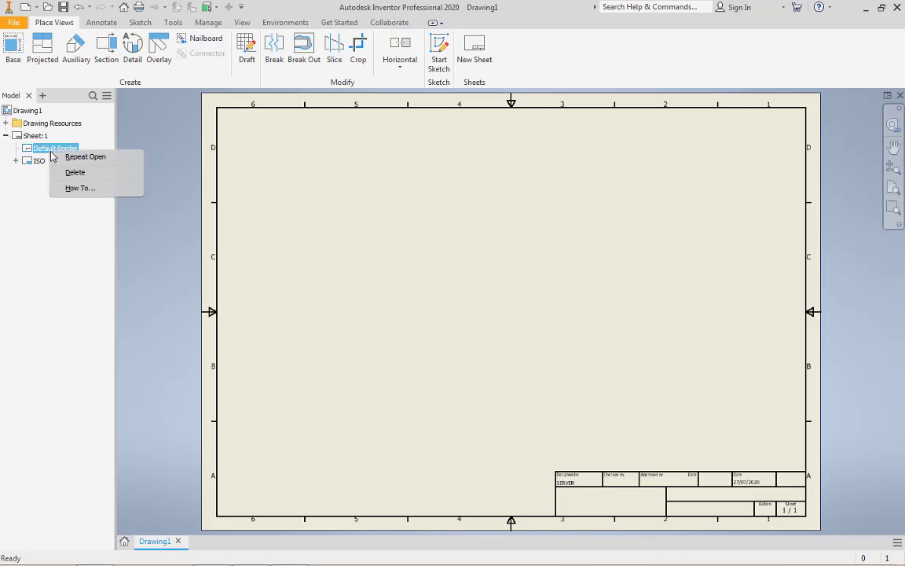
{"action": "left_click", "coordinate": [70, 172]}
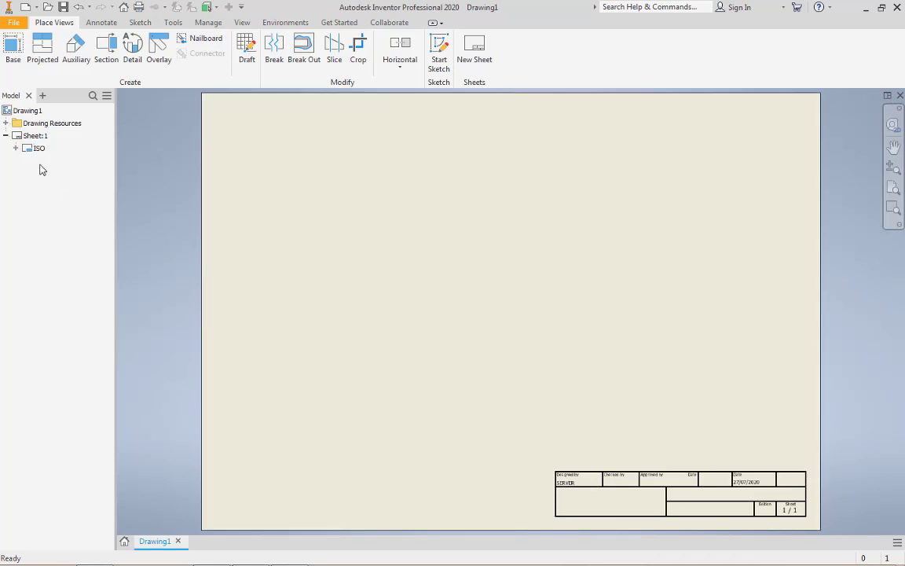
Start inserting the Default Border from the drawing resources and disable its center marks
{"action": "left_click", "coordinate": [7, 123]}
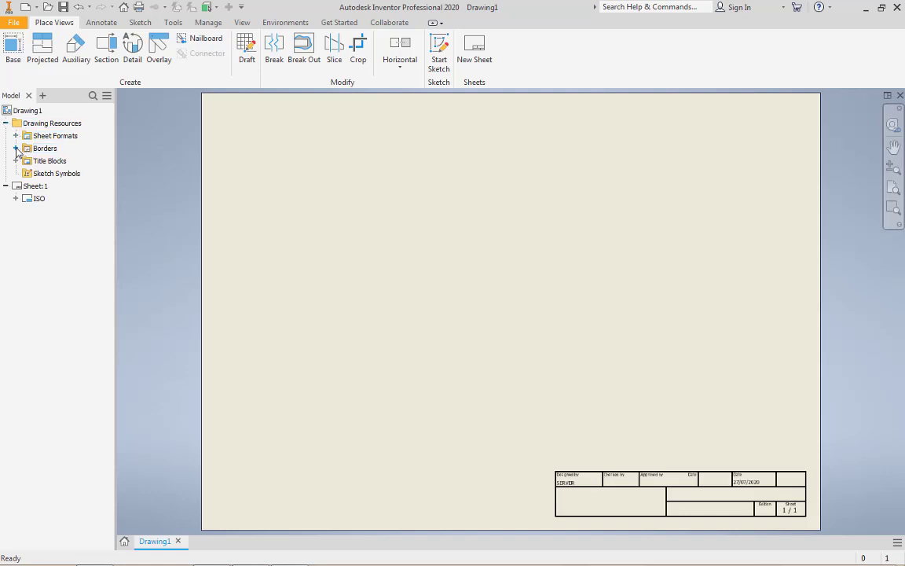
{"action": "left_click", "coordinate": [15, 147]}
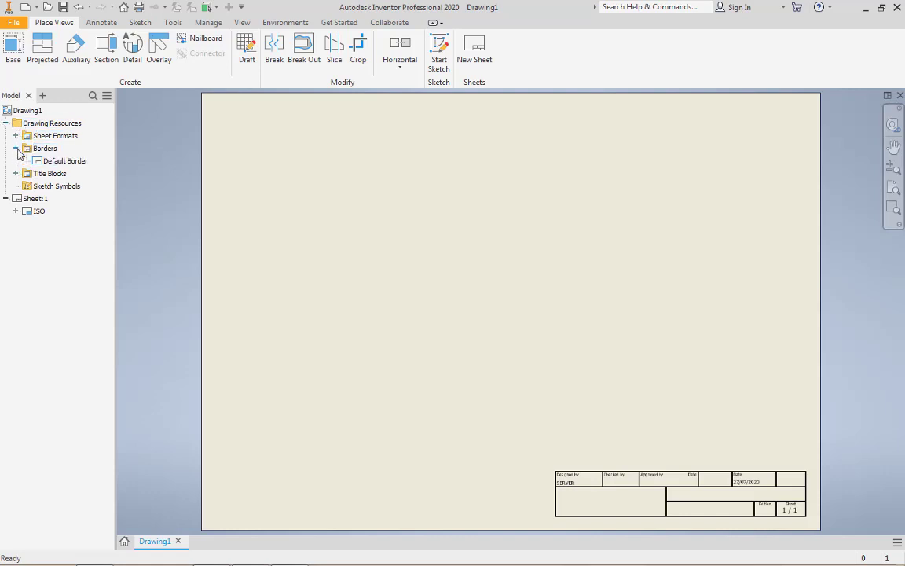
{"action": "right_click", "coordinate": [66, 163]}
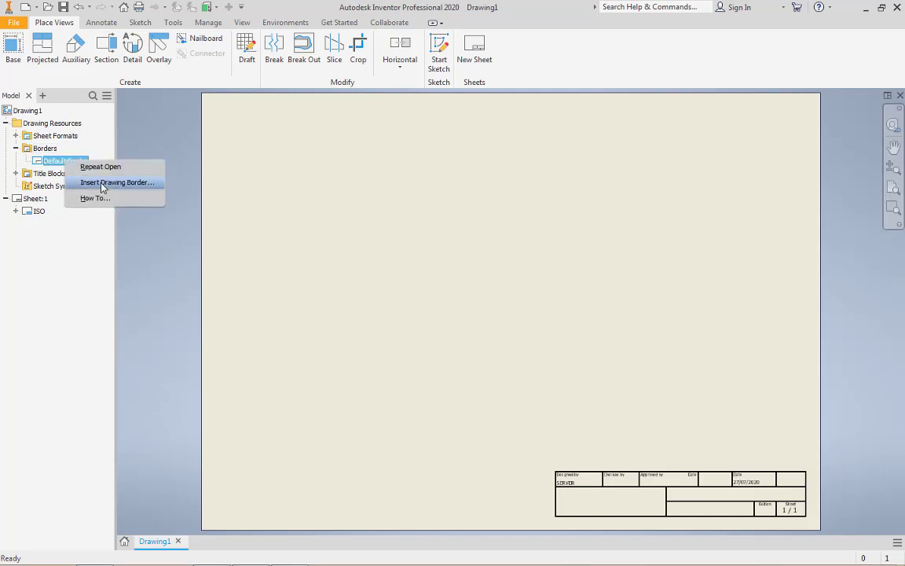
{"action": "left_click", "coordinate": [101, 183]}
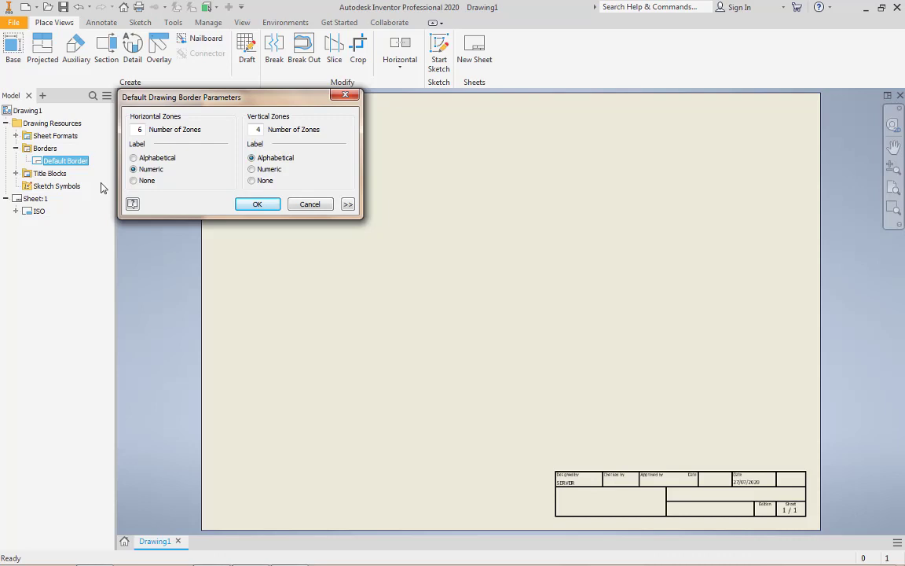
{"action": "left_click", "coordinate": [348, 204]}
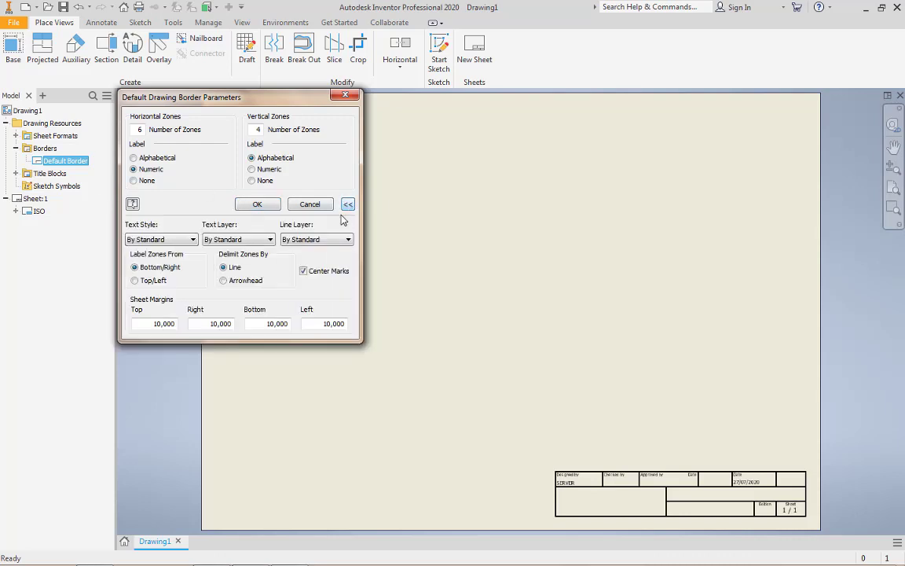
{"action": "left_click", "coordinate": [313, 272]}
Widen the border's left sheet margin, set the horizontal and vertical zone labels to None, and place the border
{"action": "double_click", "coordinate": [322, 323]}
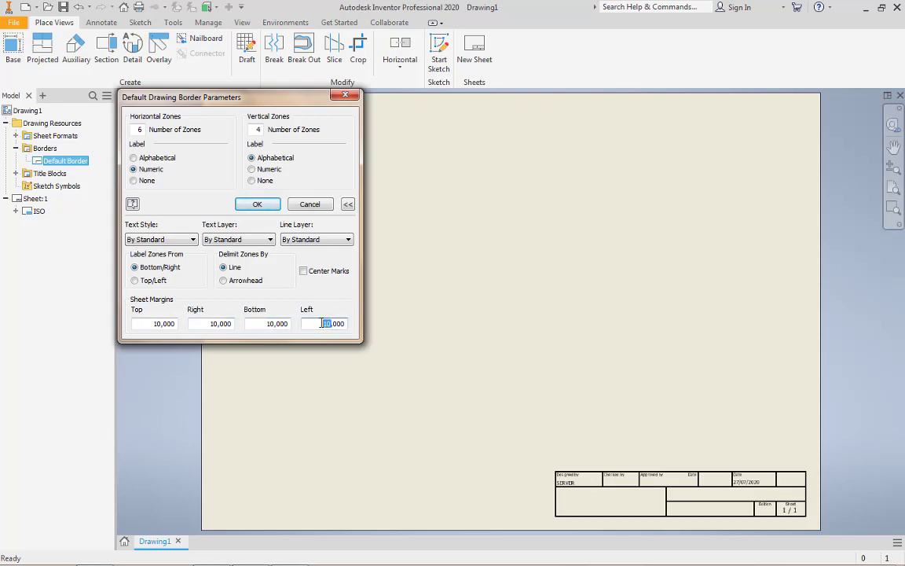
{"action": "type", "text": "5"}
{"action": "left_click", "coordinate": [143, 181]}
{"action": "left_click", "coordinate": [264, 182]}
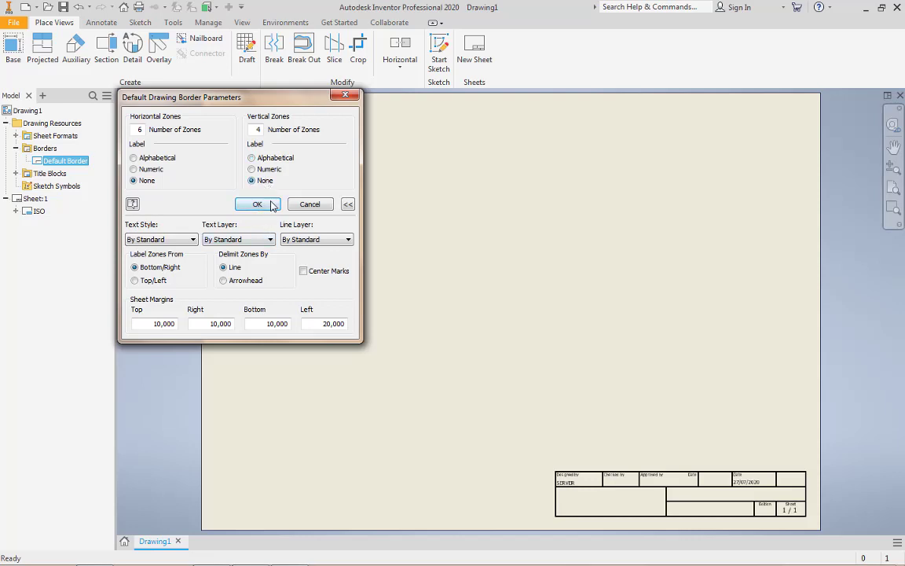
{"action": "left_click", "coordinate": [247, 203]}
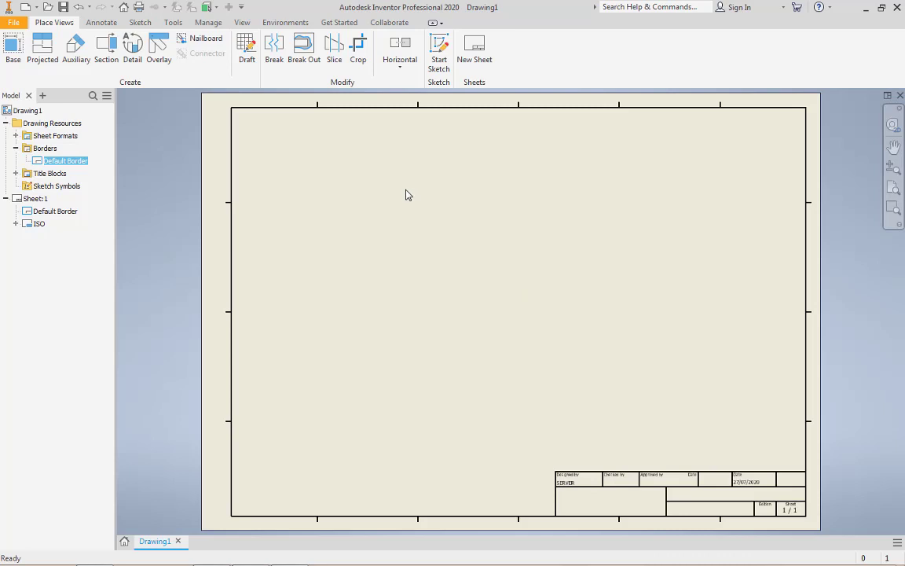
Set the projection type of the Default Standard (ISO) to third angle in the Styles Editor
{"action": "left_click", "coordinate": [223, 26]}
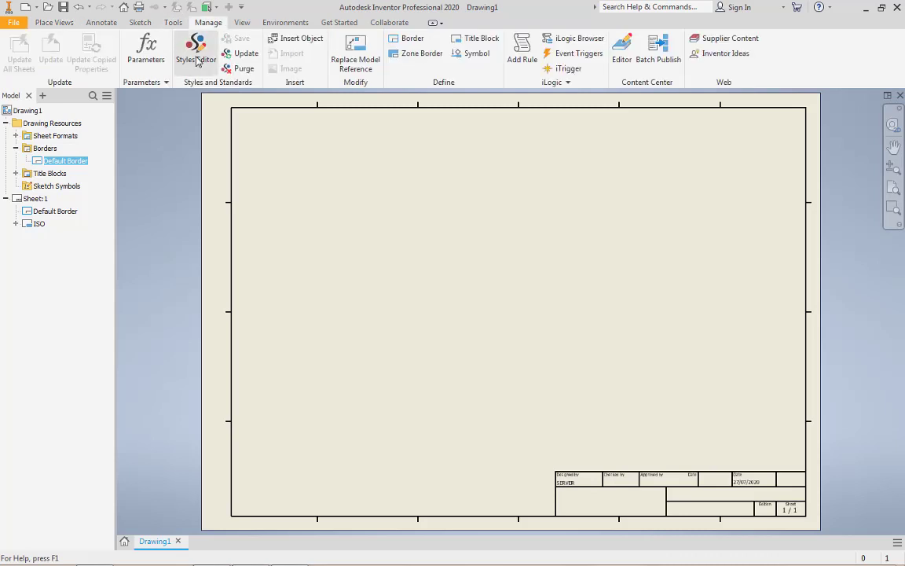
{"action": "left_click", "coordinate": [195, 55]}
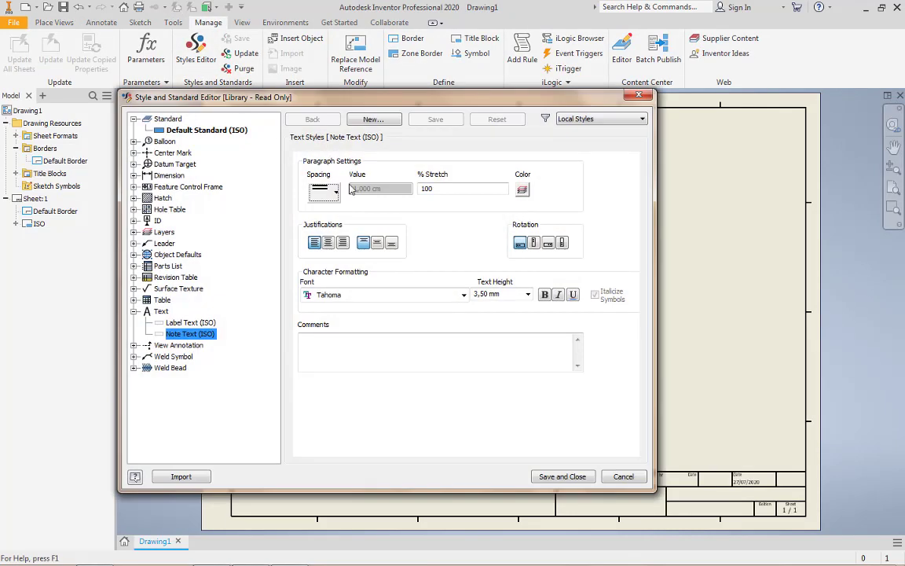
{"action": "left_click", "coordinate": [231, 130]}
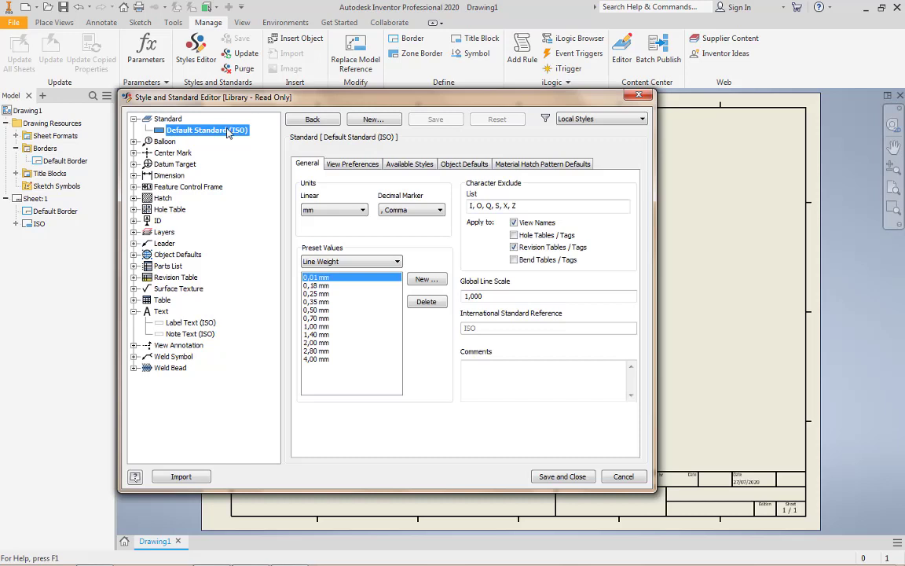
{"action": "left_click", "coordinate": [355, 164]}
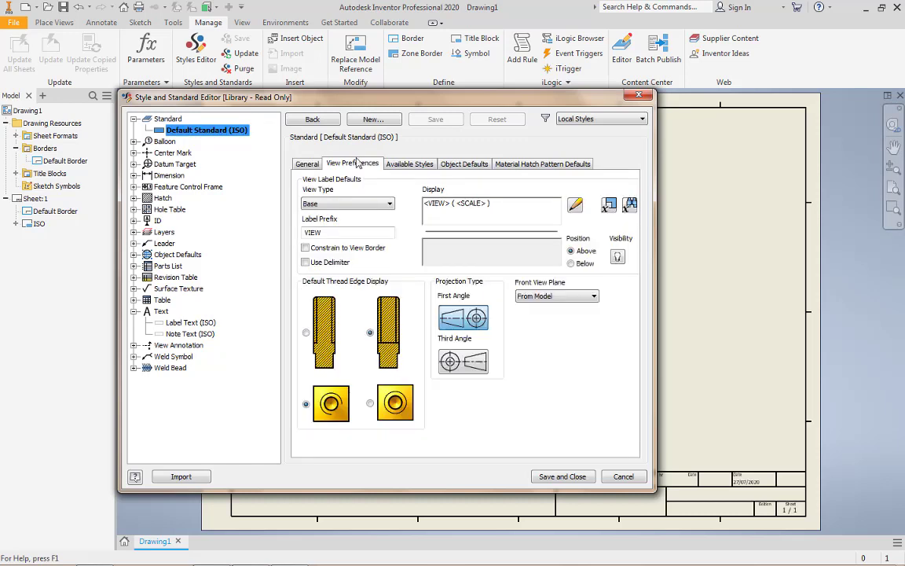
{"action": "left_click", "coordinate": [470, 362]}
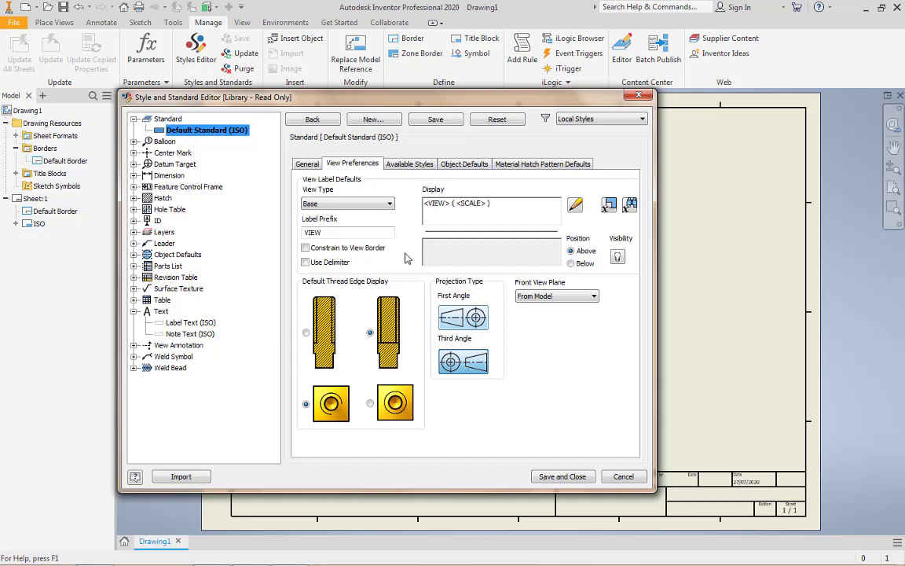
Limit the standard's available dimension styles to Default (ISO), excluding Method 1b, 2a, 2b and mm [in], and save the standard
{"action": "left_click", "coordinate": [416, 163]}
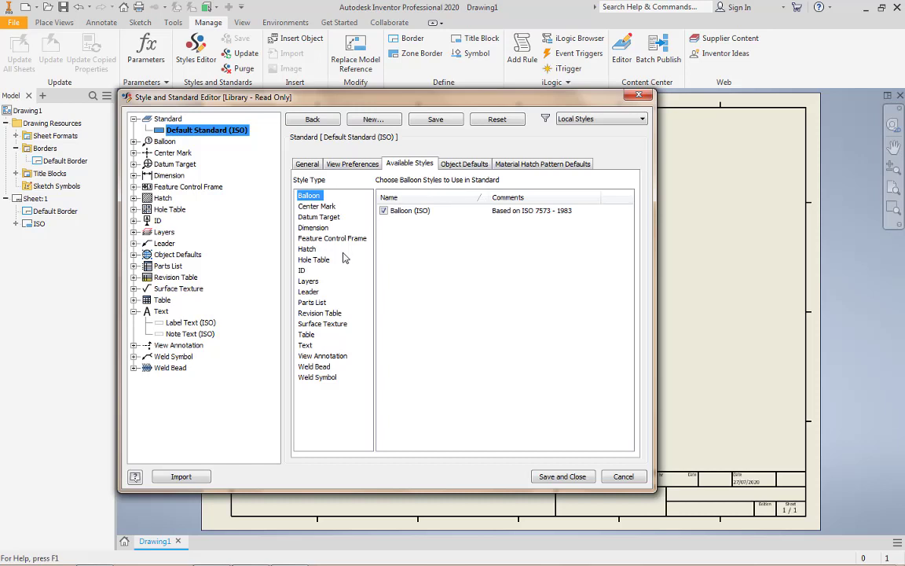
{"action": "left_click", "coordinate": [317, 229]}
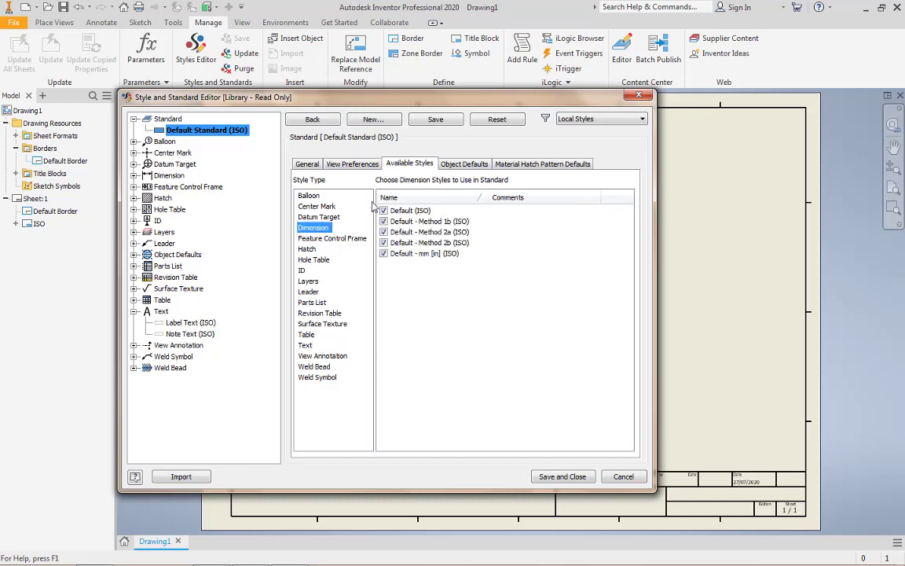
{"action": "left_click", "coordinate": [383, 222]}
{"action": "left_click", "coordinate": [383, 233]}
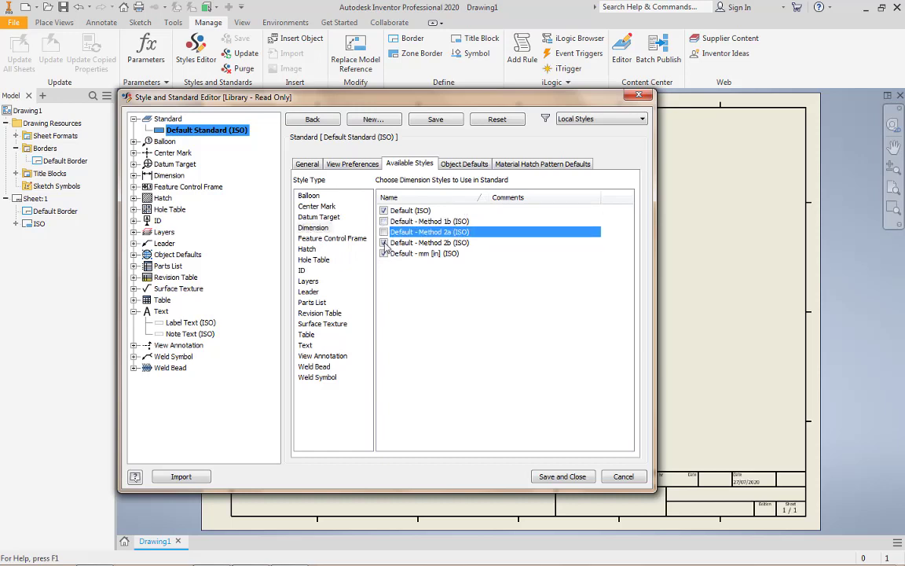
{"action": "left_click", "coordinate": [384, 243]}
{"action": "left_click", "coordinate": [384, 253]}
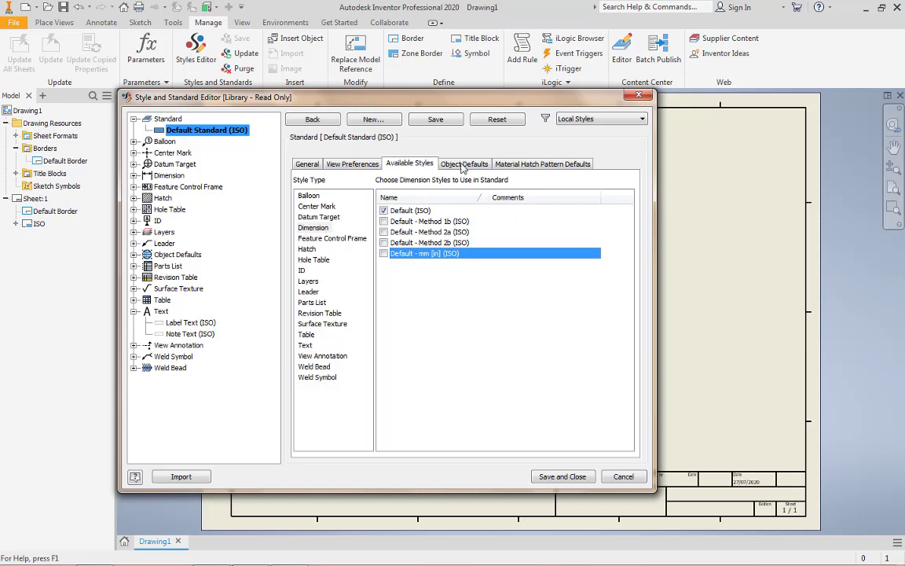
{"action": "left_click", "coordinate": [442, 121]}
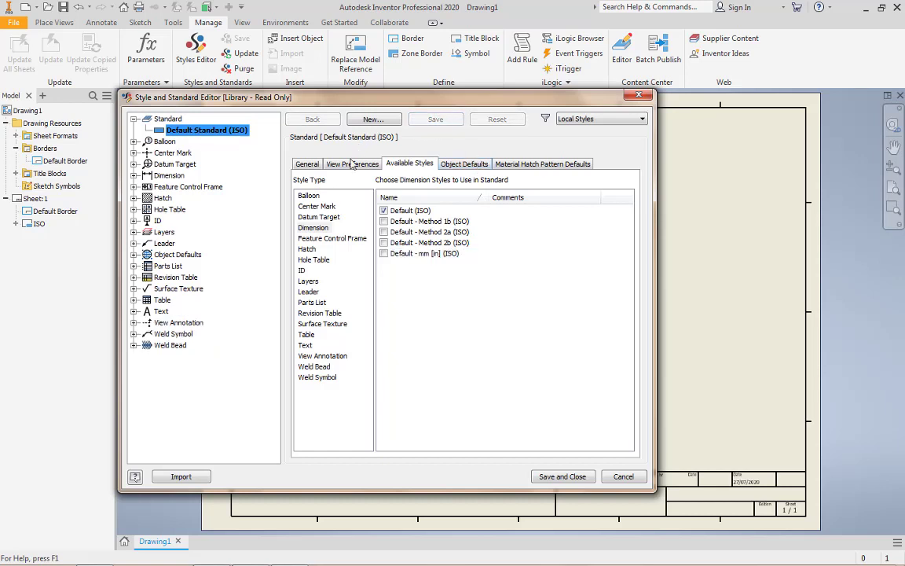
Turn off trailing zeros for the linear, angular and alternate units of the Default (ISO) dimension style
{"action": "left_click", "coordinate": [179, 176]}
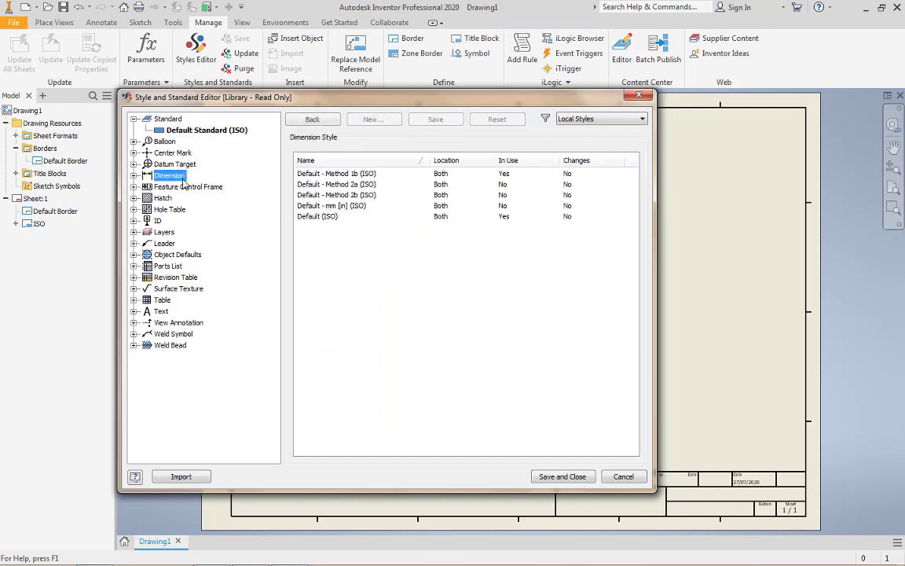
{"action": "double_click", "coordinate": [319, 217]}
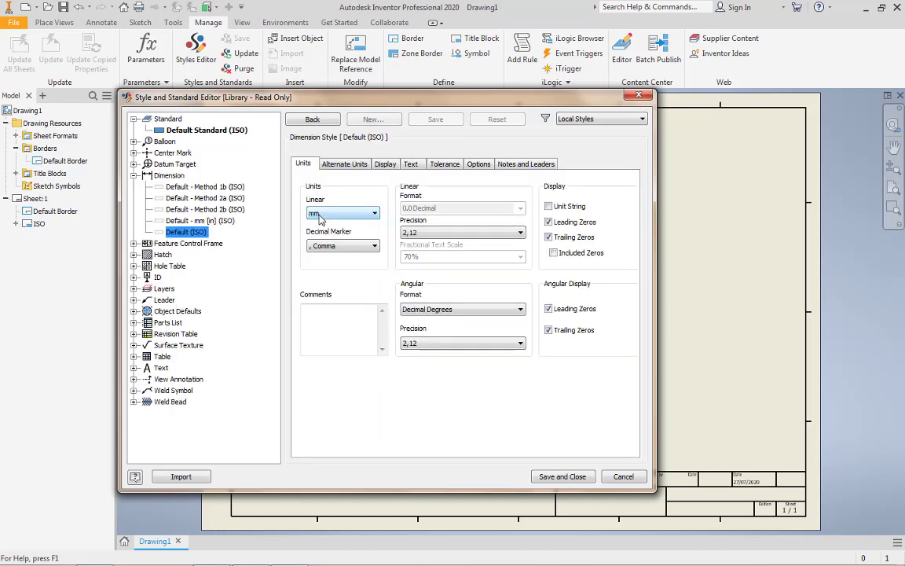
{"action": "left_click", "coordinate": [550, 237]}
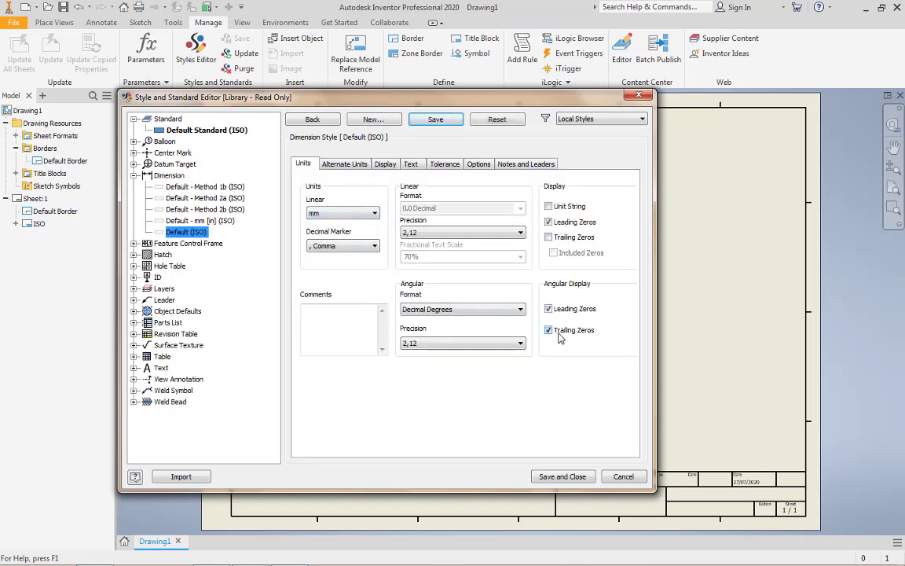
{"action": "left_click", "coordinate": [558, 334]}
{"action": "left_click", "coordinate": [348, 165]}
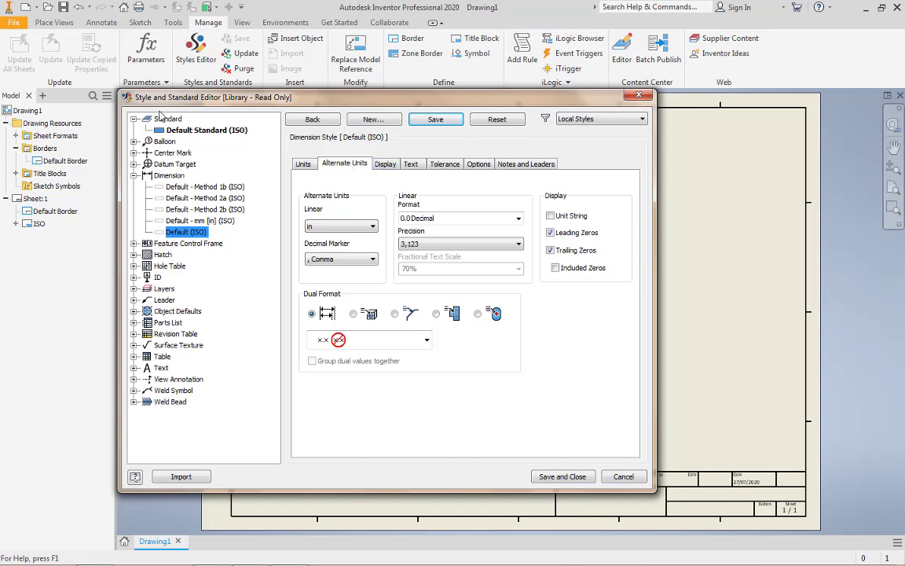
{"action": "left_click", "coordinate": [569, 251]}
Set the dimension line spacing to 7 mm and the gap to 0,5 mm in the Default (ISO) dimension style
{"action": "left_click", "coordinate": [394, 169]}
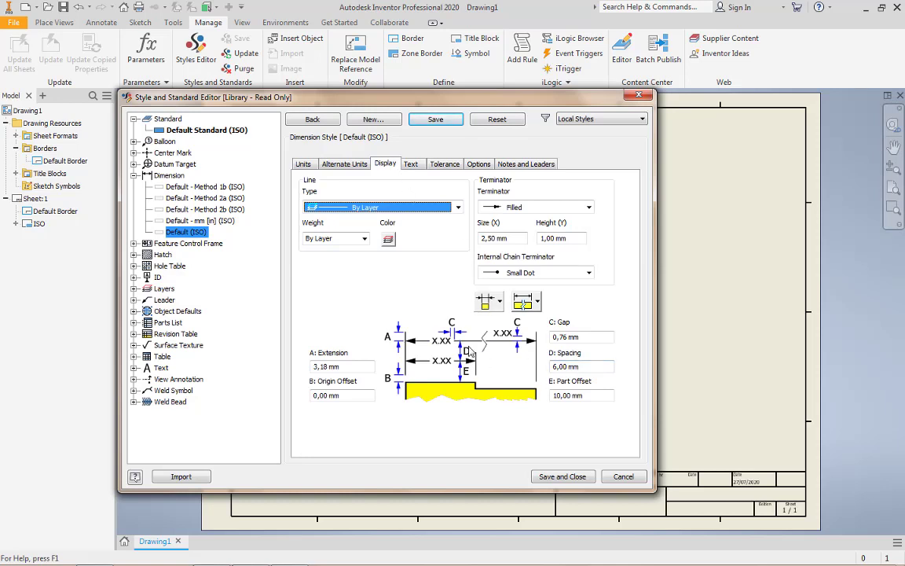
{"action": "left_click", "coordinate": [584, 369]}
{"action": "left_click_drag", "start_coordinate": [583, 369], "coordinate": [496, 362]}
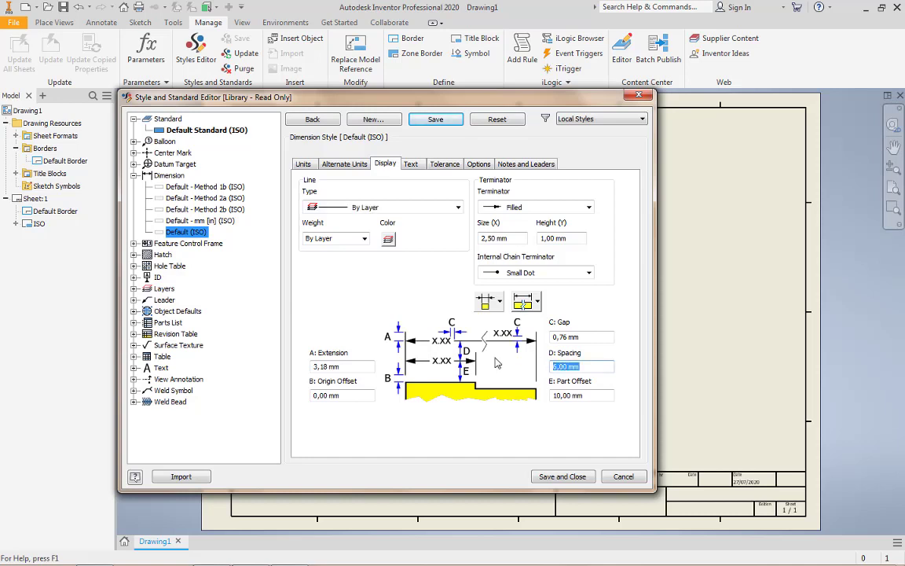
{"action": "type", "text": "7"}
{"action": "left_click_drag", "start_coordinate": [582, 336], "coordinate": [561, 335]}
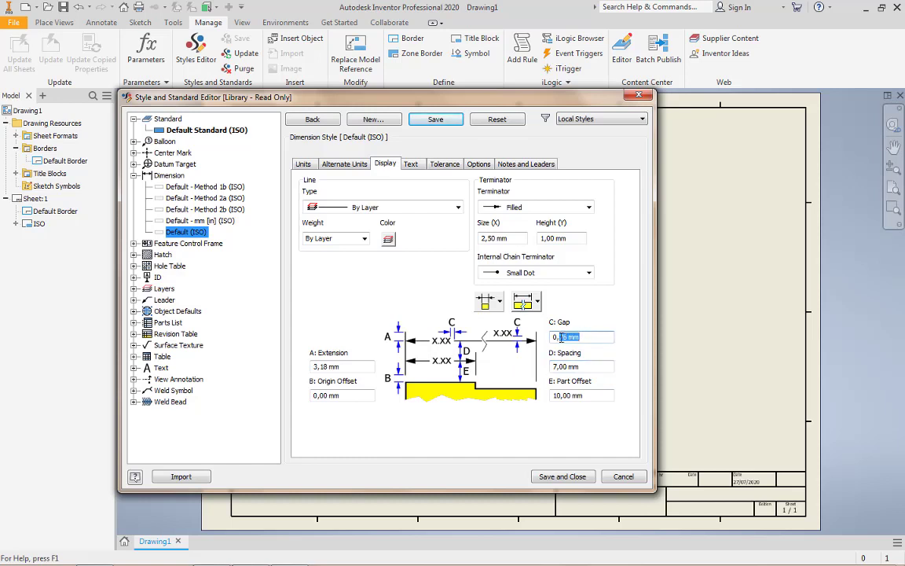
{"action": "type", "text": "5"}
Set the tolerance display of the Default (ISO) dimension style to No Trailing Zeros - No Sign and save the style
{"action": "left_click", "coordinate": [408, 163]}
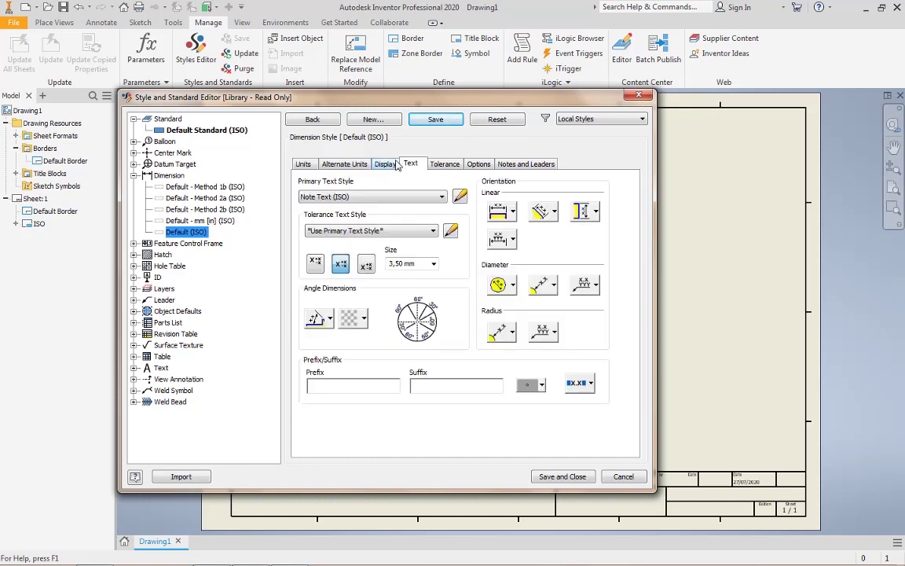
{"action": "left_click", "coordinate": [445, 163]}
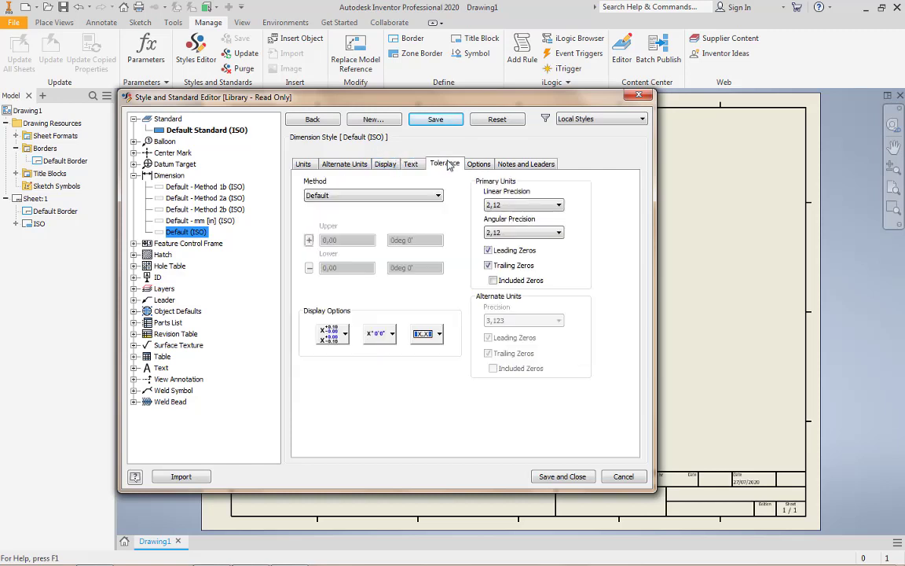
{"action": "left_click", "coordinate": [345, 334]}
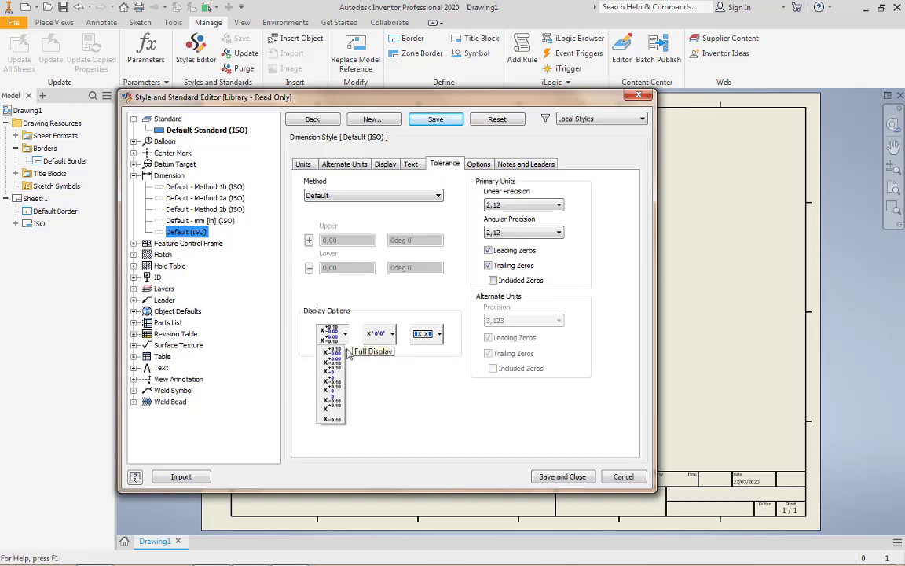
{"action": "left_click", "coordinate": [331, 406]}
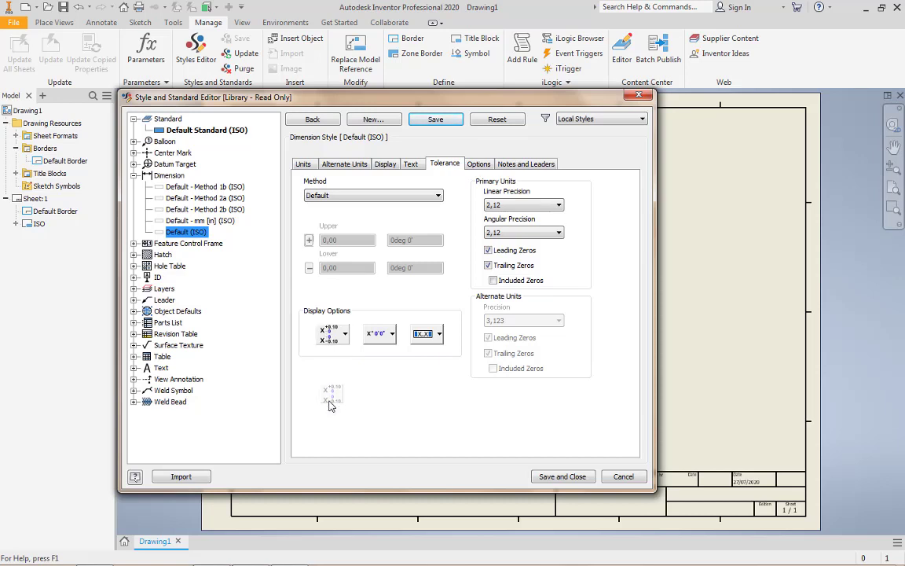
{"action": "left_click", "coordinate": [479, 165]}
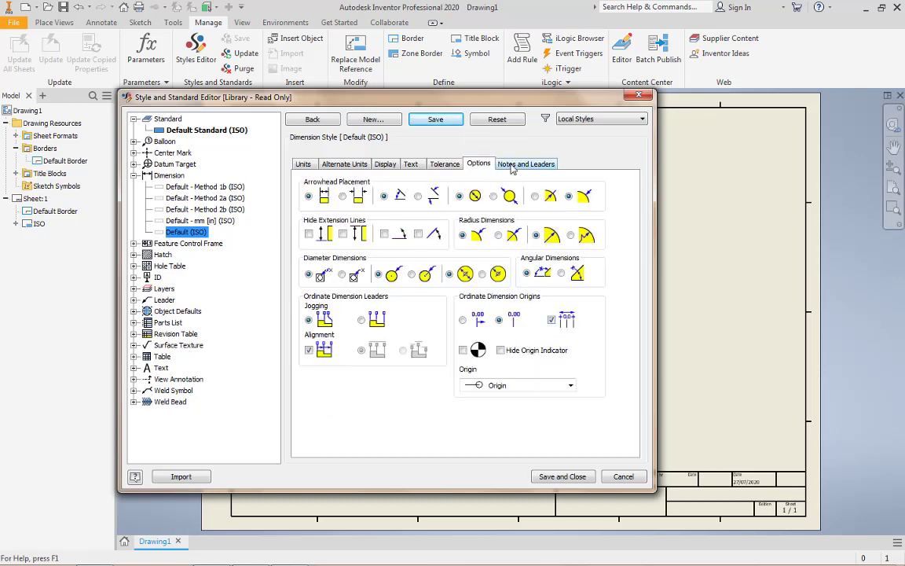
{"action": "left_click", "coordinate": [525, 163]}
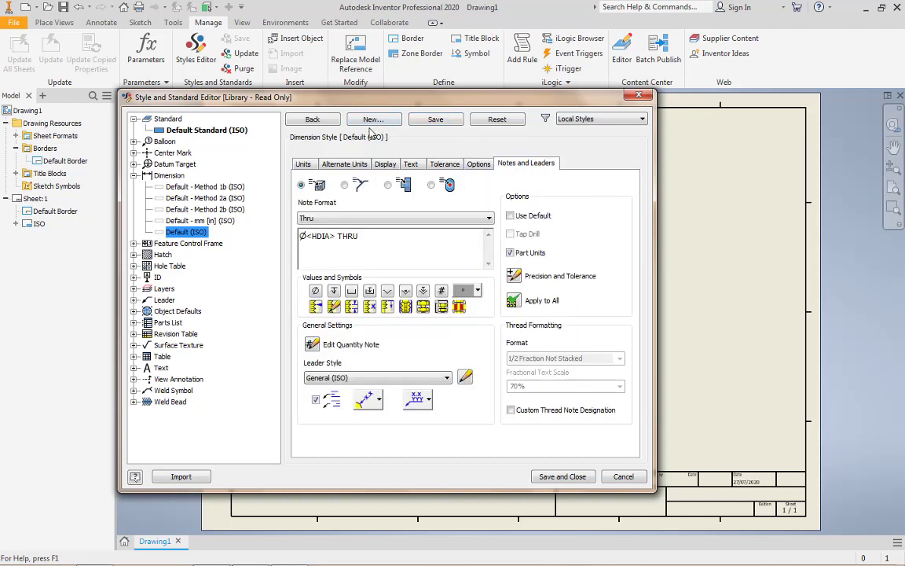
{"action": "left_click", "coordinate": [435, 119]}
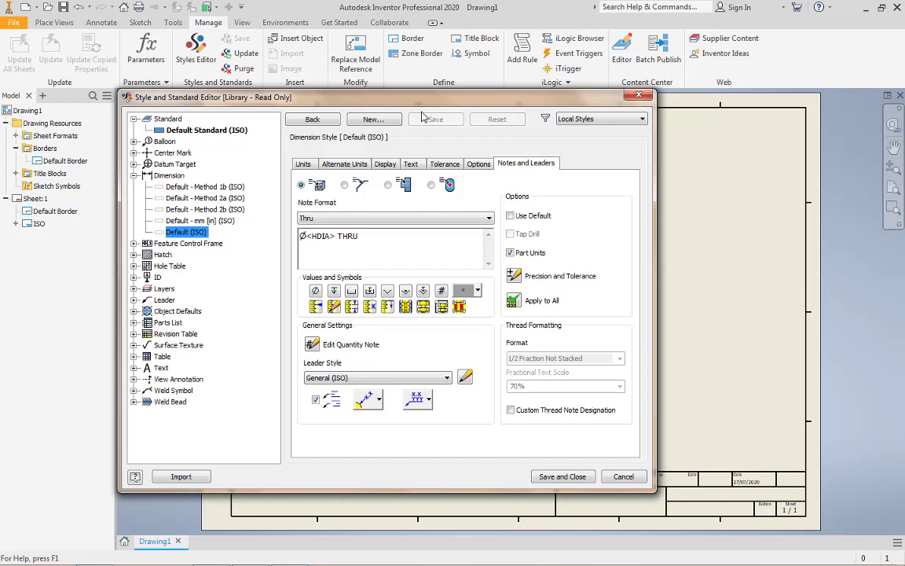
Open the layer styles and set the Center Mark (ISO) layer's line type to Dash Dot
{"action": "left_click", "coordinate": [163, 290]}
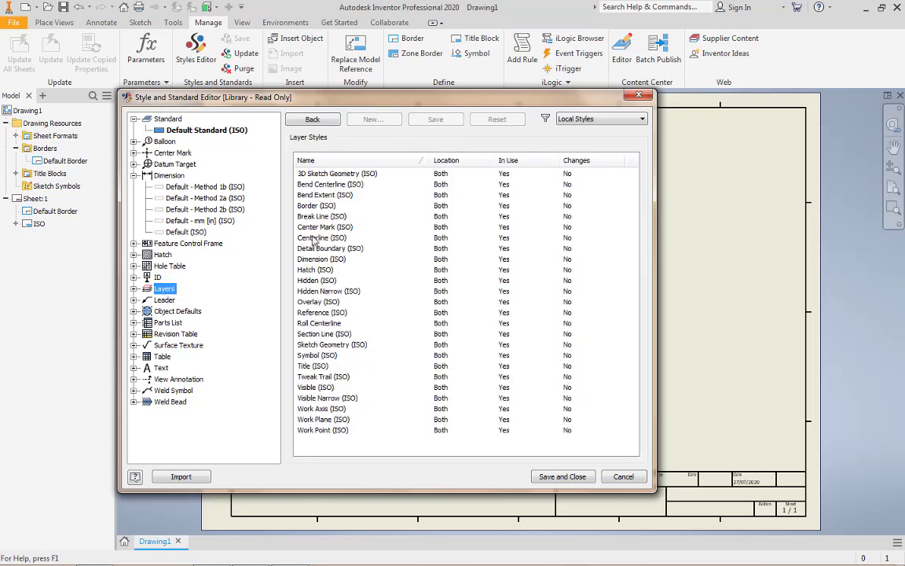
{"action": "left_click", "coordinate": [335, 229]}
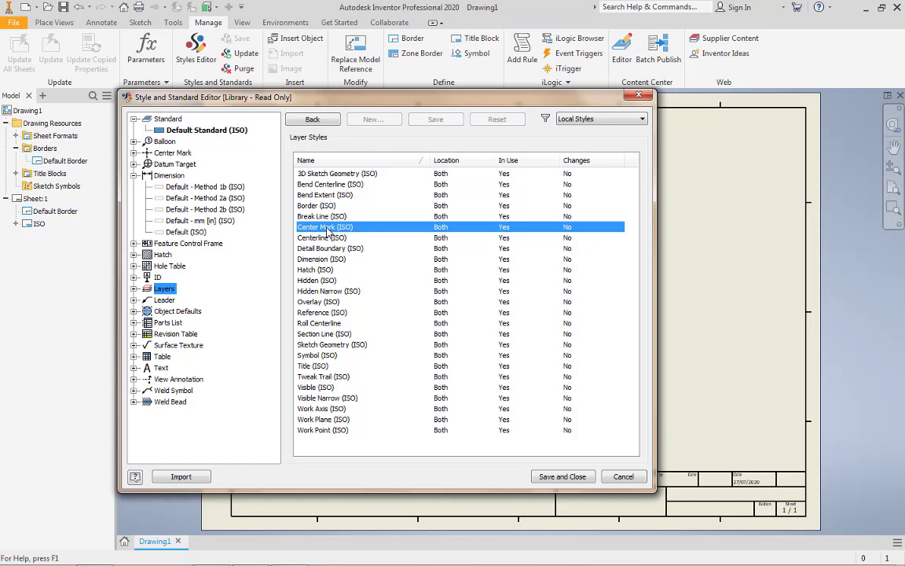
{"action": "left_click_drag", "start_coordinate": [431, 159], "coordinate": [408, 159]}
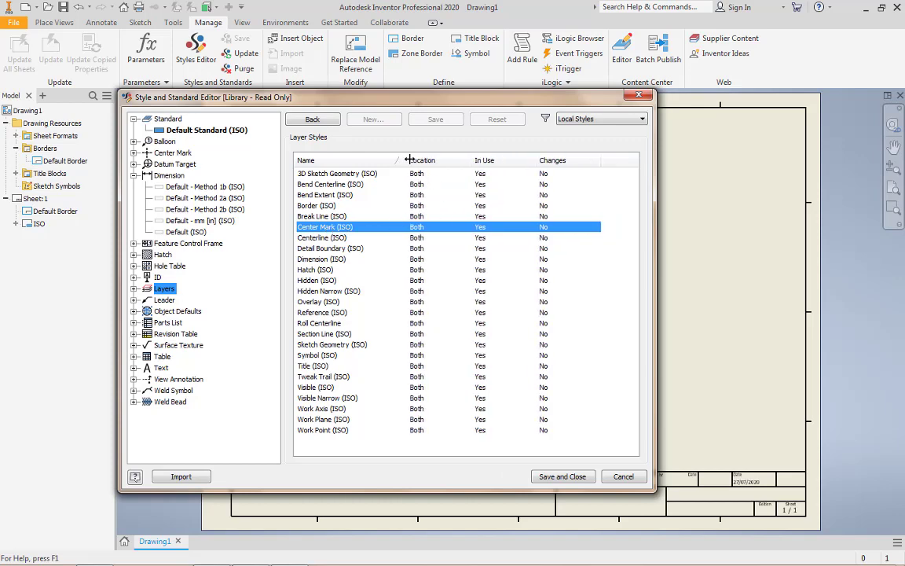
{"action": "double_click", "coordinate": [431, 227]}
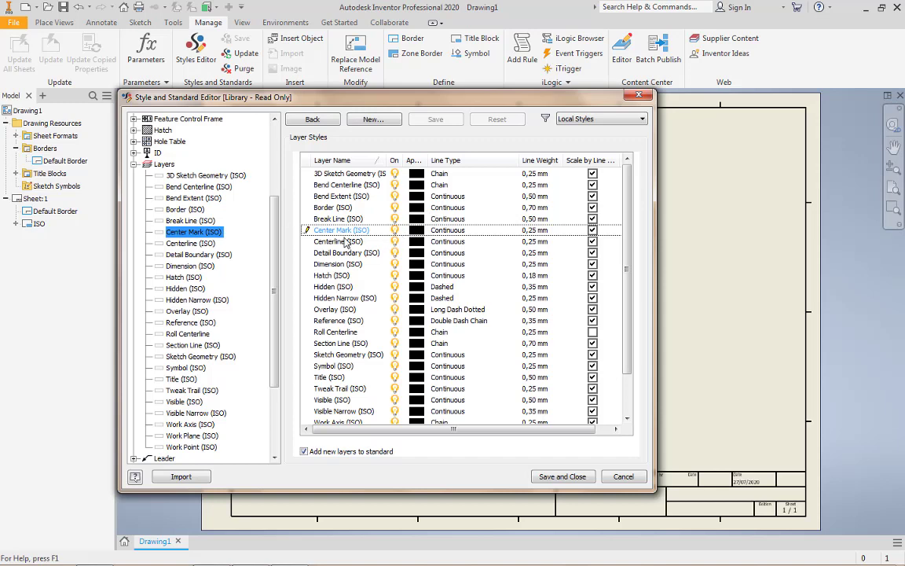
{"action": "left_click", "coordinate": [450, 231]}
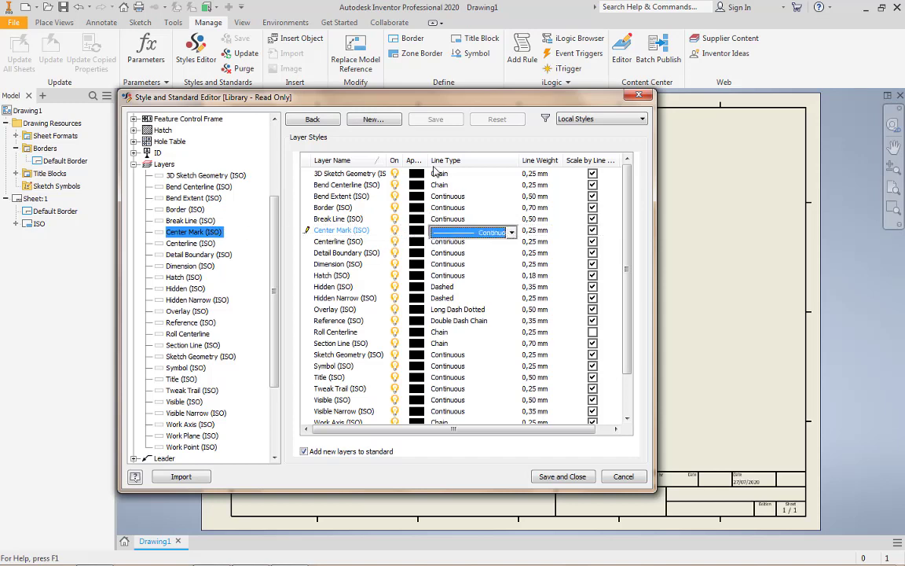
{"action": "left_click", "coordinate": [510, 233]}
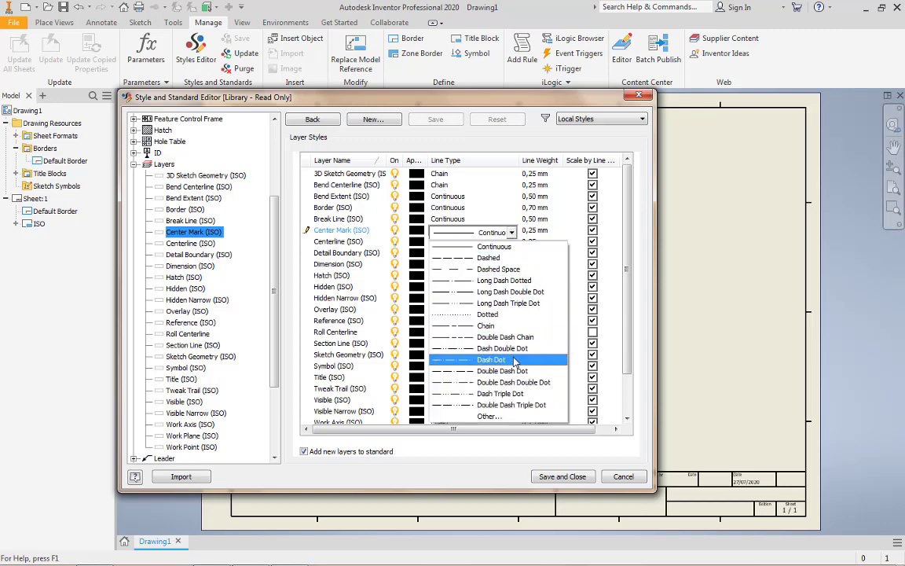
{"action": "left_click", "coordinate": [514, 360]}
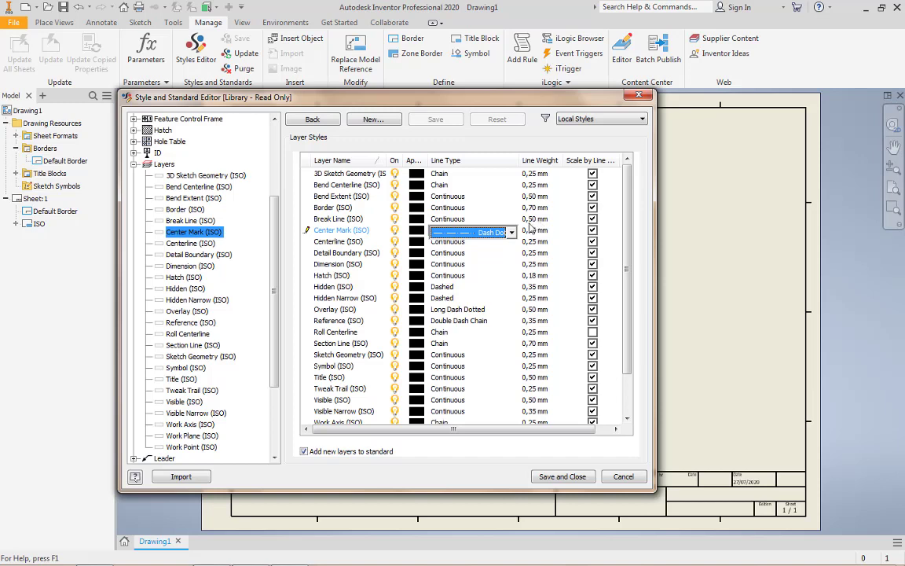
Set the line type of the Centerline (ISO) layer to Dash Dot
{"action": "left_click", "coordinate": [333, 240]}
{"action": "left_click", "coordinate": [470, 243]}
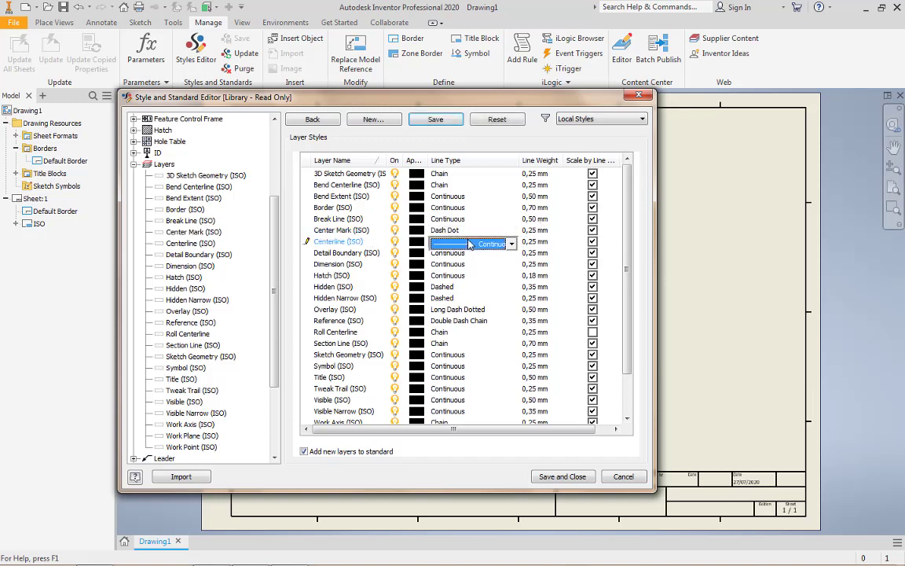
{"action": "left_click", "coordinate": [512, 244]}
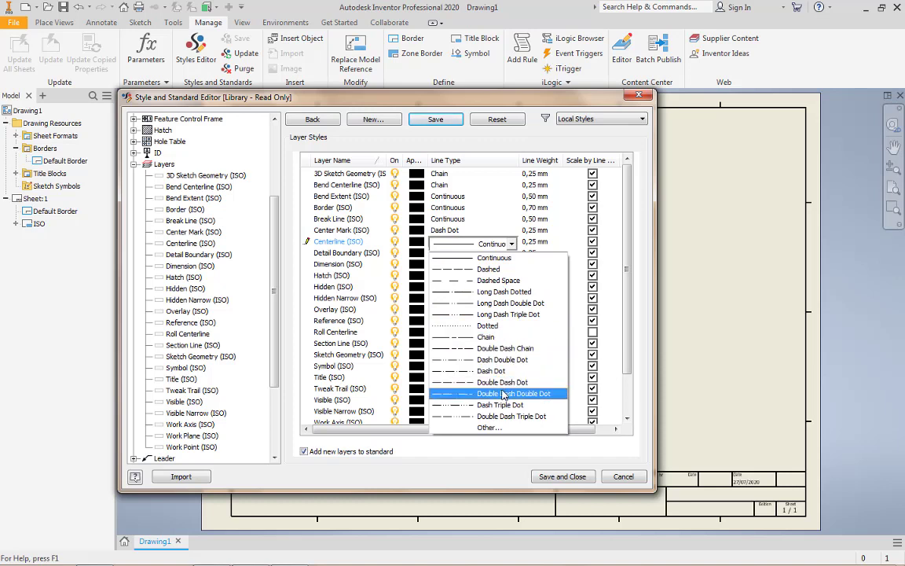
{"action": "left_click", "coordinate": [500, 372]}
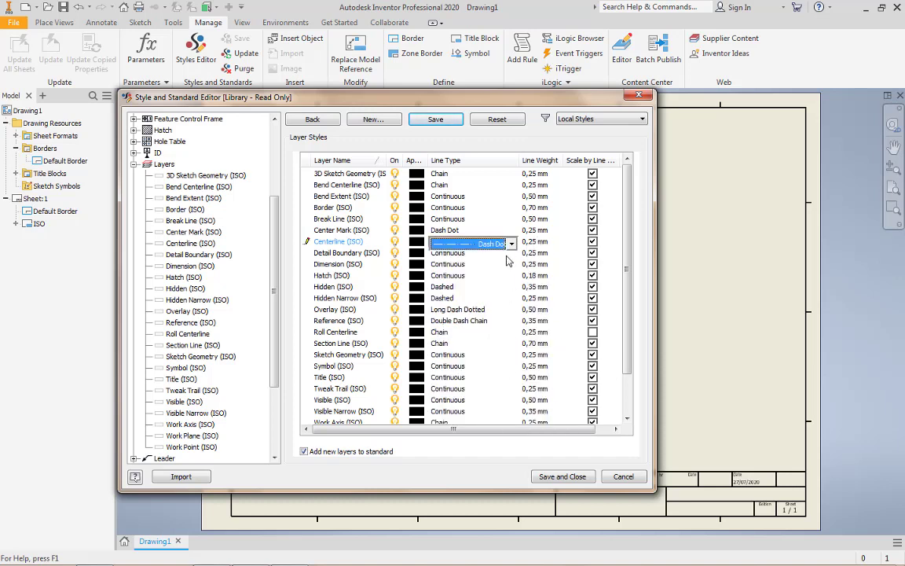
Set the line weight of the Dimension (ISO) layer to 0,18 mm
{"action": "left_click", "coordinate": [341, 264]}
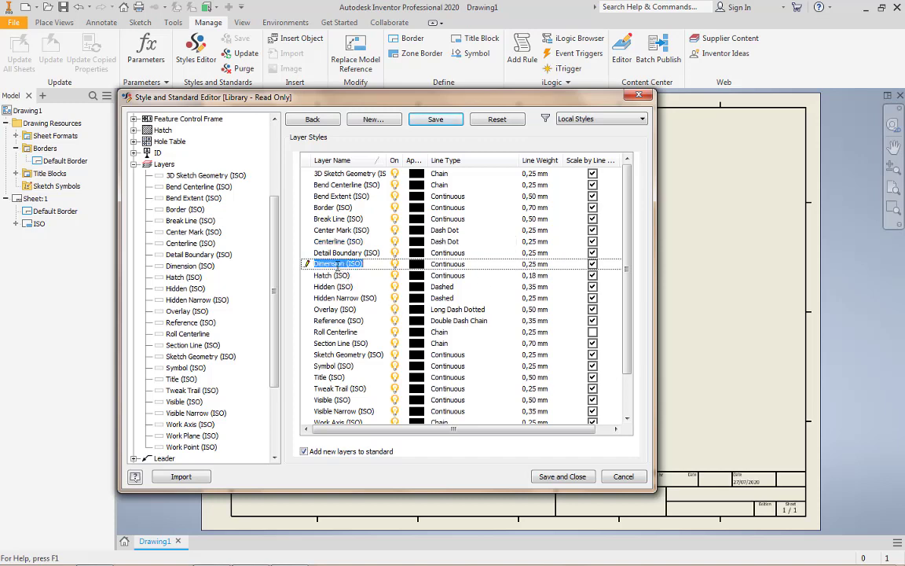
{"action": "left_click", "coordinate": [539, 265]}
{"action": "left_click", "coordinate": [555, 265]}
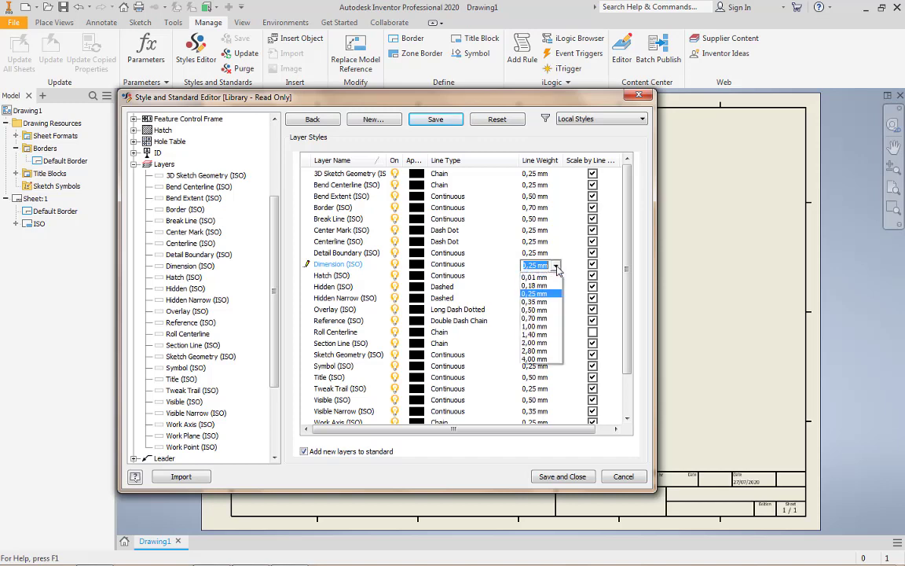
{"action": "left_click", "coordinate": [548, 289]}
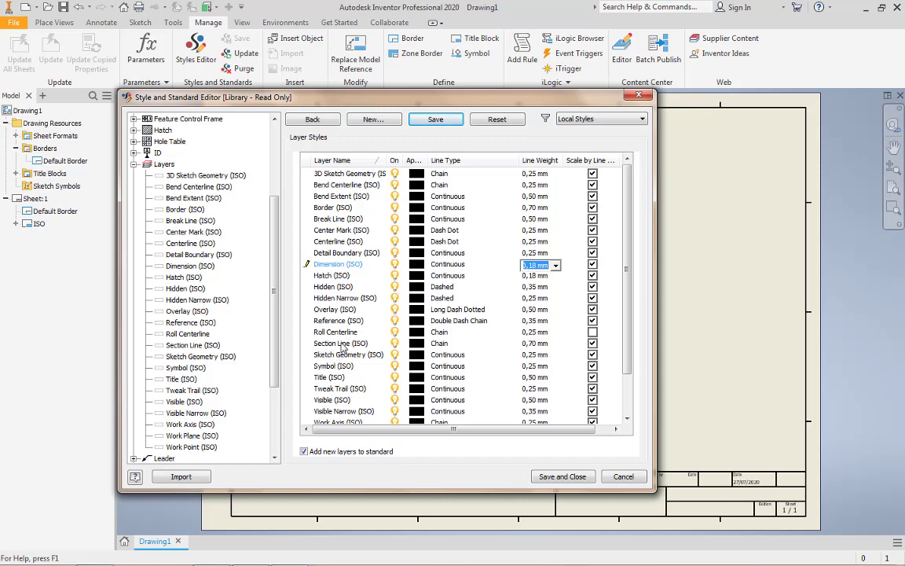
Give the Section Line (ISO) layer the Dash Dot line type and a 0,50 mm line weight, and save the layer styles
{"action": "left_click", "coordinate": [343, 347]}
{"action": "left_click", "coordinate": [479, 347]}
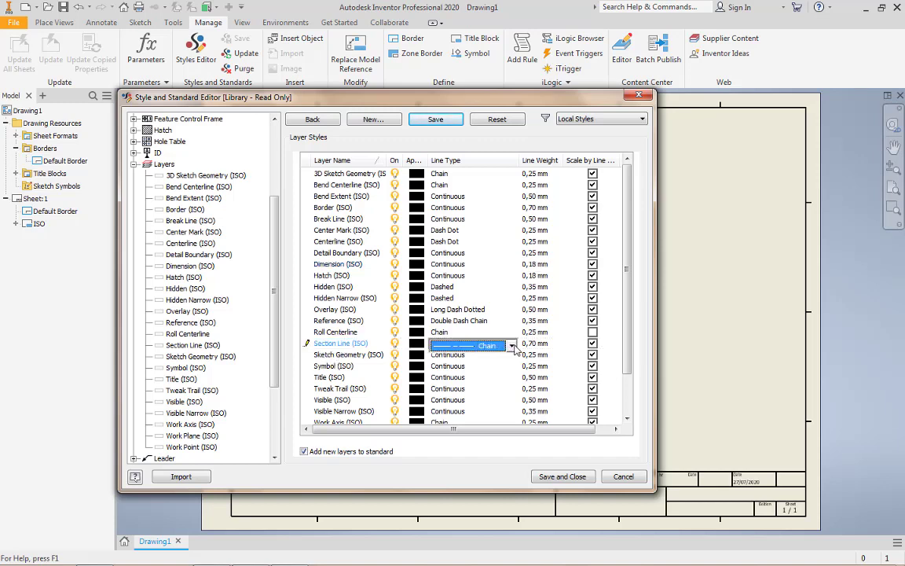
{"action": "left_click", "coordinate": [511, 345]}
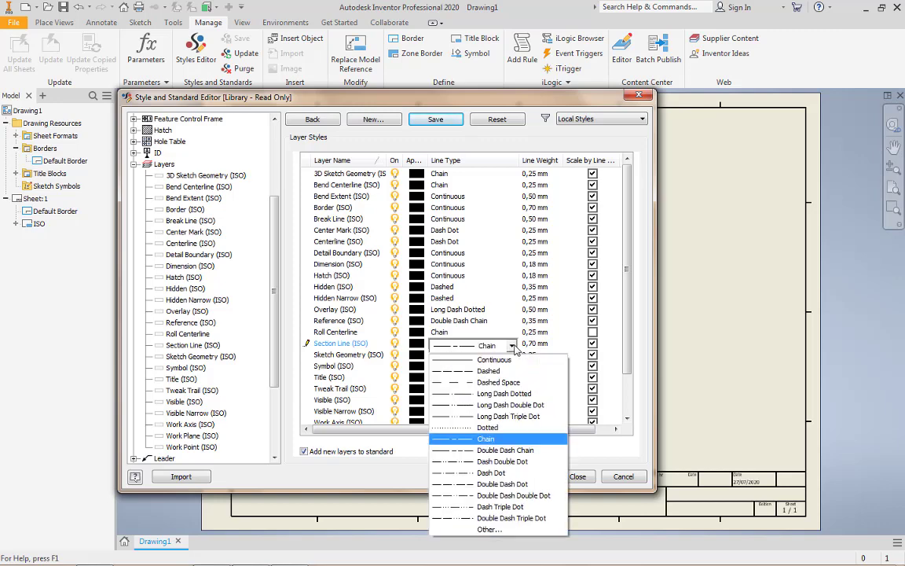
{"action": "left_click", "coordinate": [501, 474]}
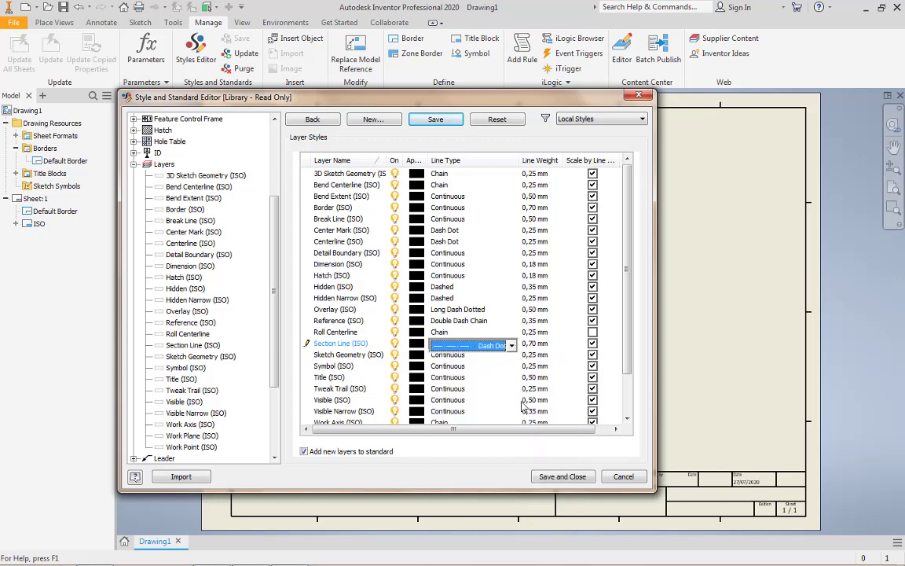
{"action": "left_click", "coordinate": [536, 343]}
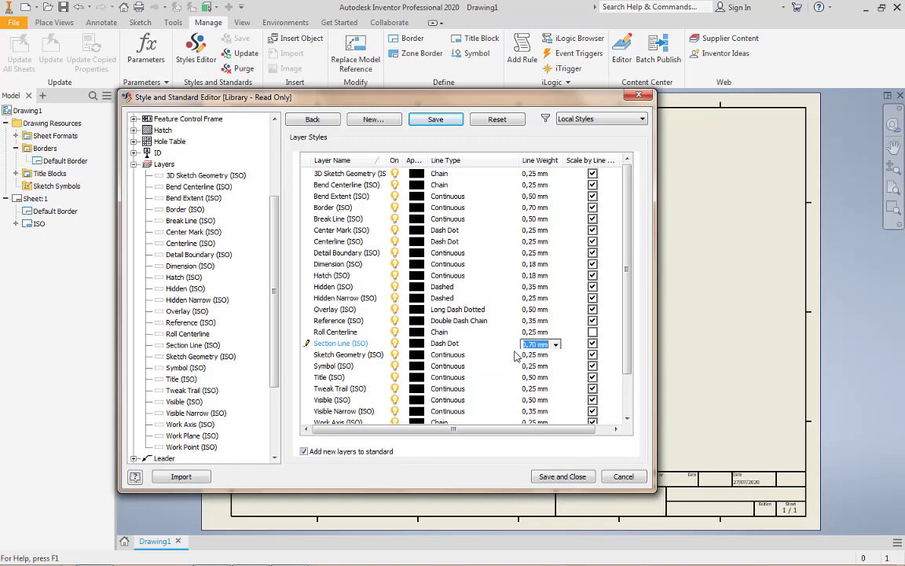
{"action": "type", "text": "0.5"}
{"action": "left_click", "coordinate": [555, 345]}
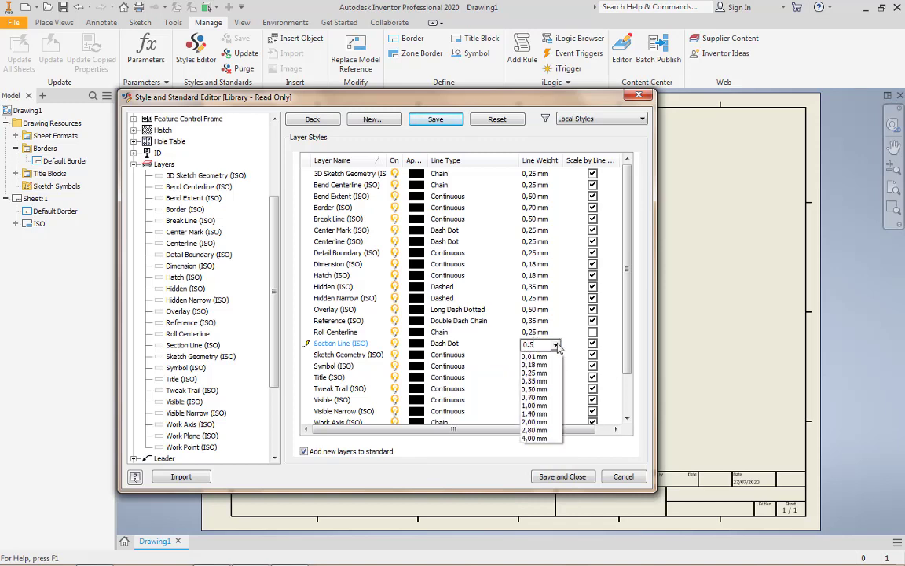
{"action": "left_click", "coordinate": [534, 389]}
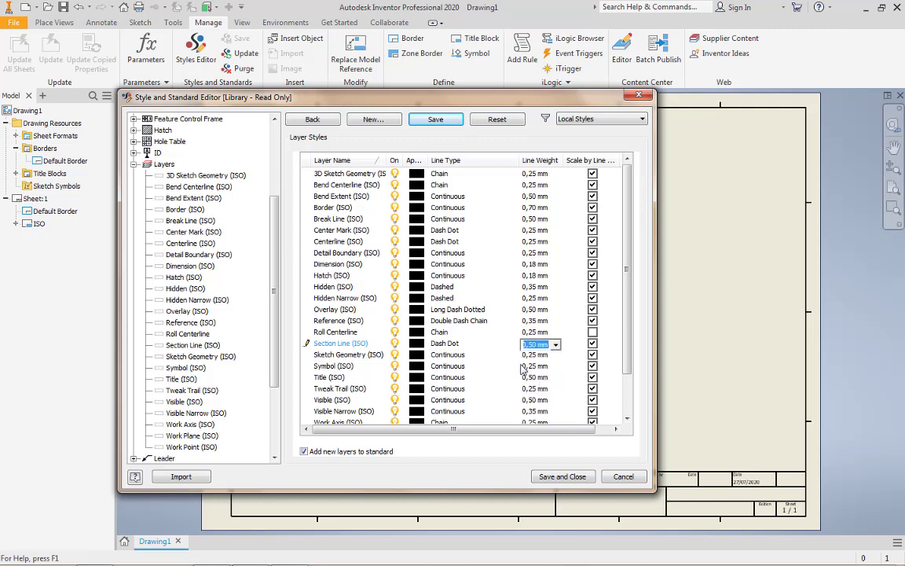
{"action": "left_click", "coordinate": [437, 120]}
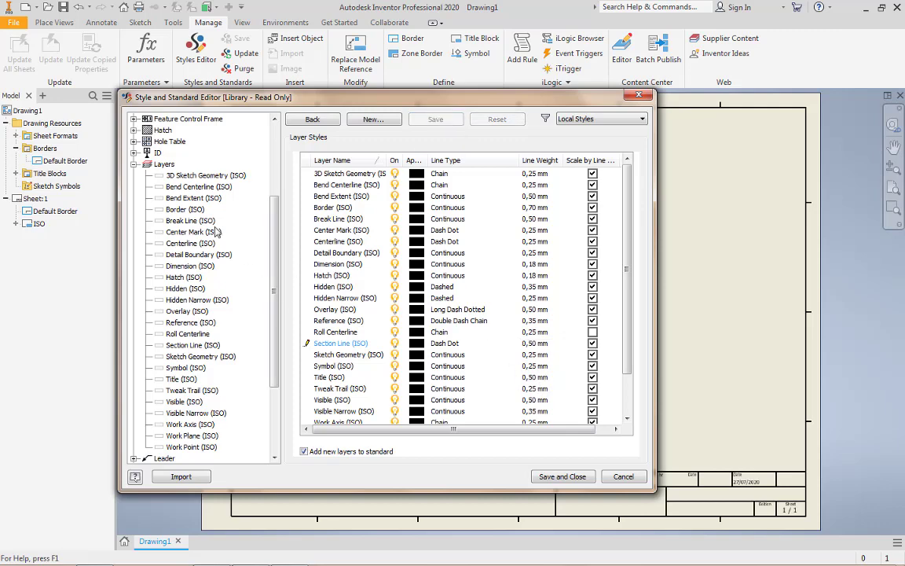
Change the standard reference of the Surface Texture (ISO) style to ISO 1302 - 1978
{"action": "left_click", "coordinate": [134, 165]}
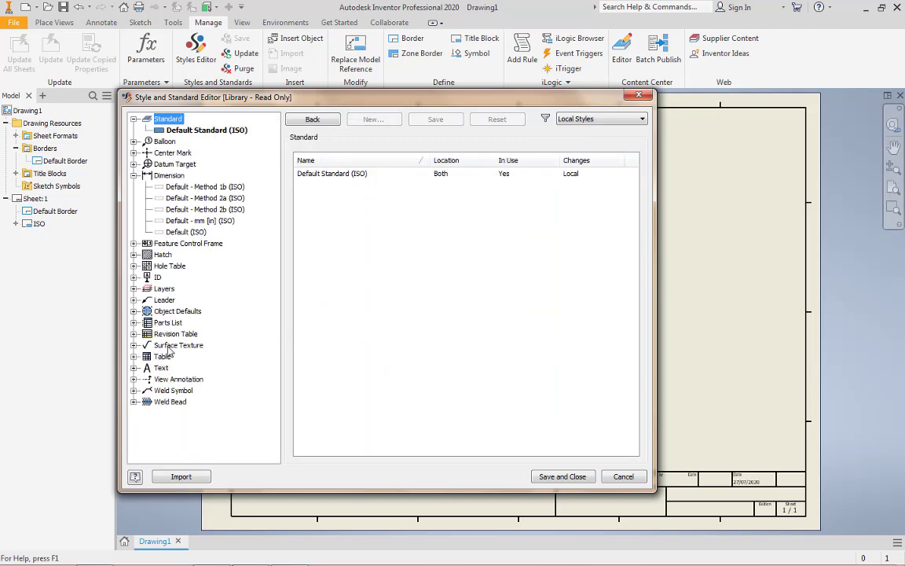
{"action": "left_click", "coordinate": [168, 348]}
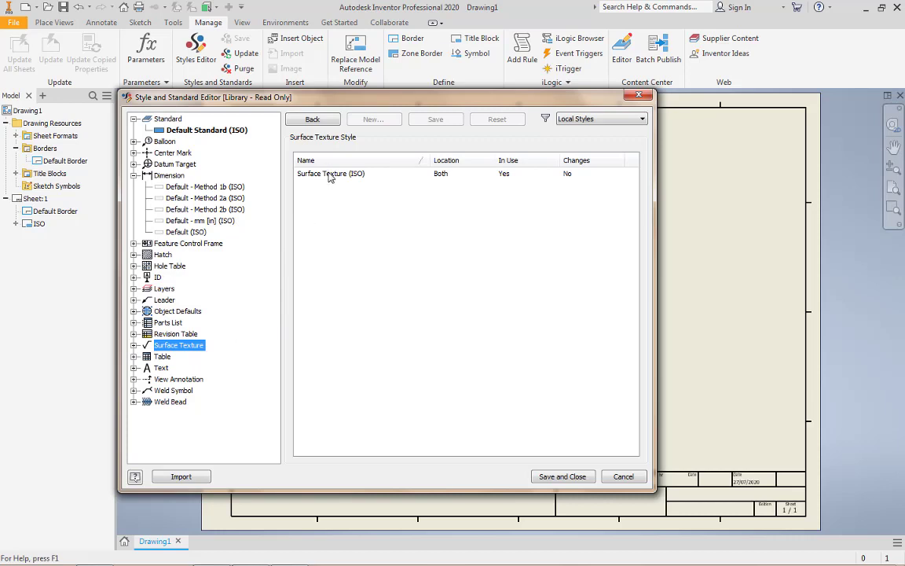
{"action": "double_click", "coordinate": [331, 174]}
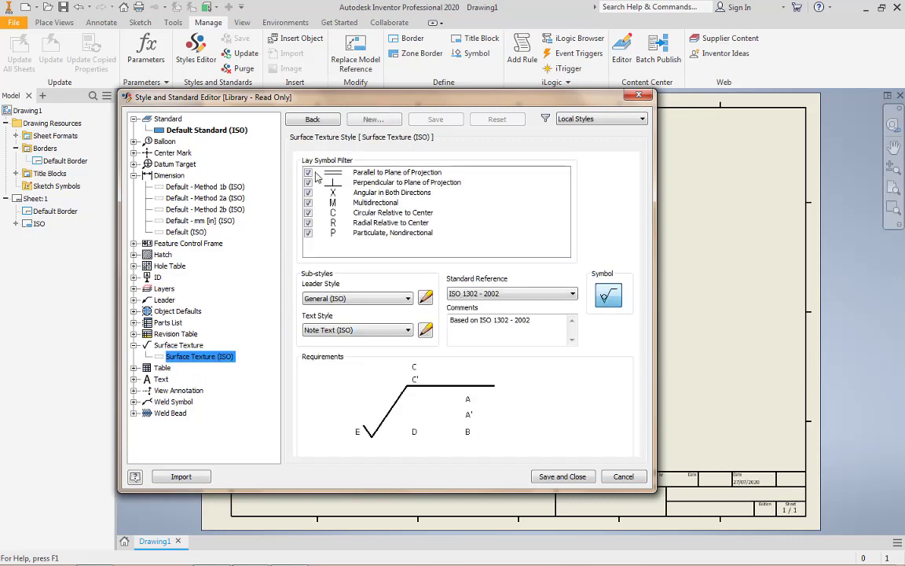
{"action": "left_click", "coordinate": [544, 296]}
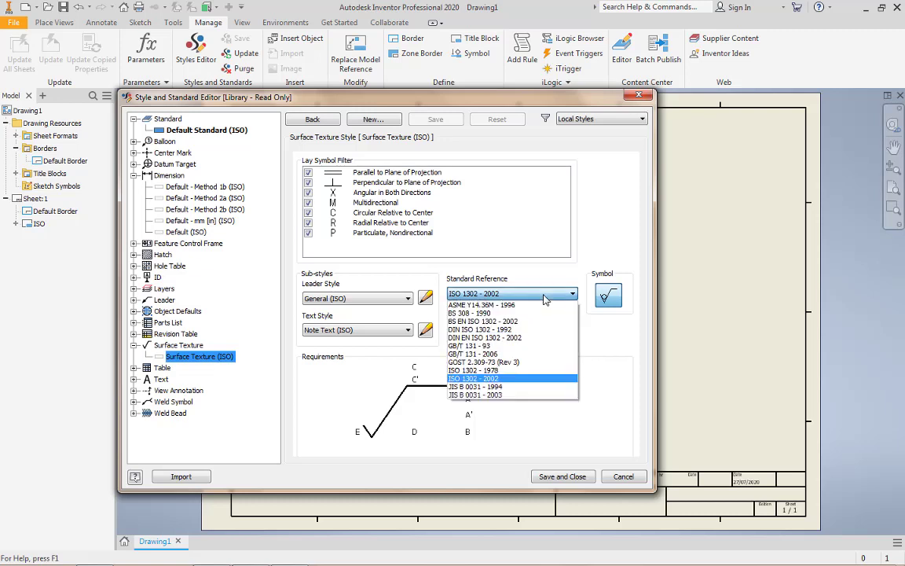
{"action": "left_click", "coordinate": [502, 370]}
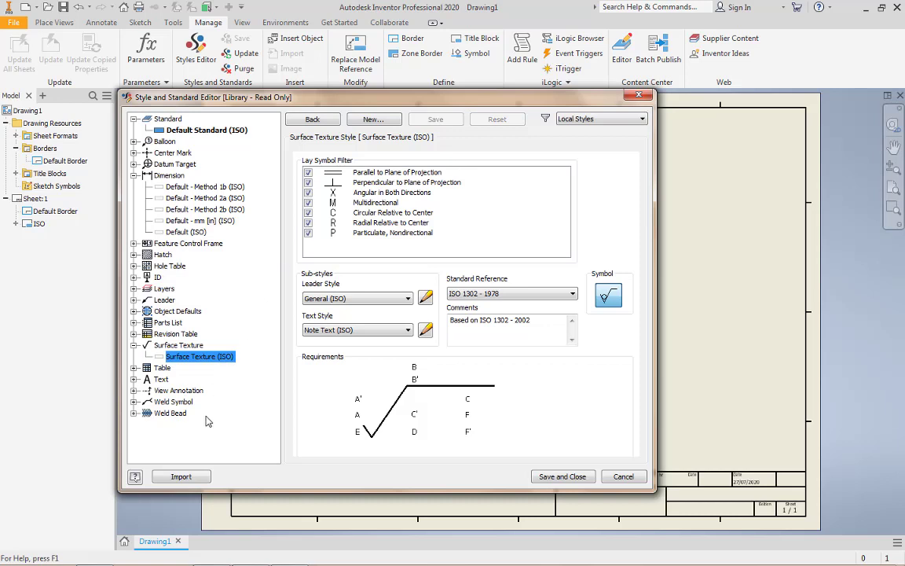
Change the font of the Label Text (ISO) text style to ISOCPEUR and save the style
{"action": "left_click", "coordinate": [160, 380]}
{"action": "double_click", "coordinate": [318, 179]}
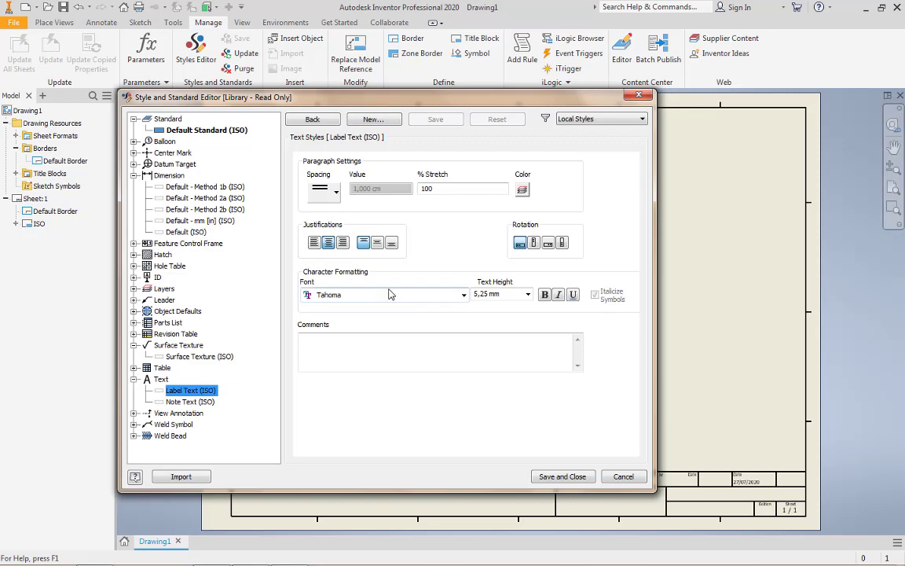
{"action": "left_click", "coordinate": [390, 293]}
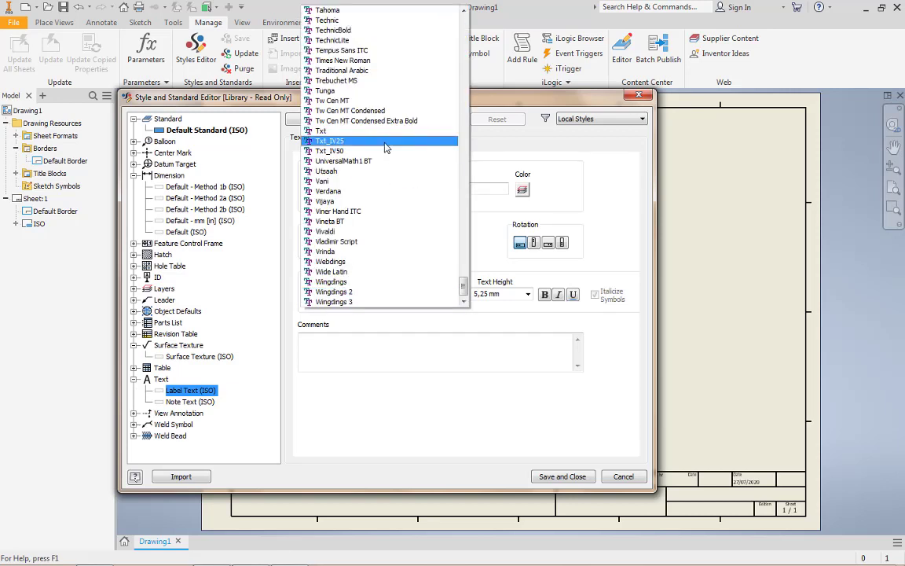
{"action": "key", "text": "i"}
{"action": "key", "text": "s"}
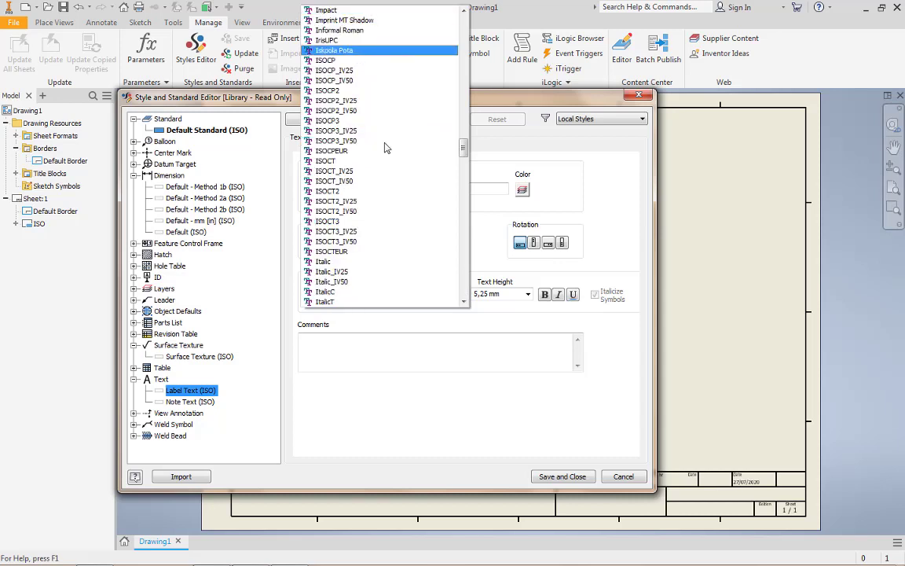
{"action": "left_click", "coordinate": [346, 153]}
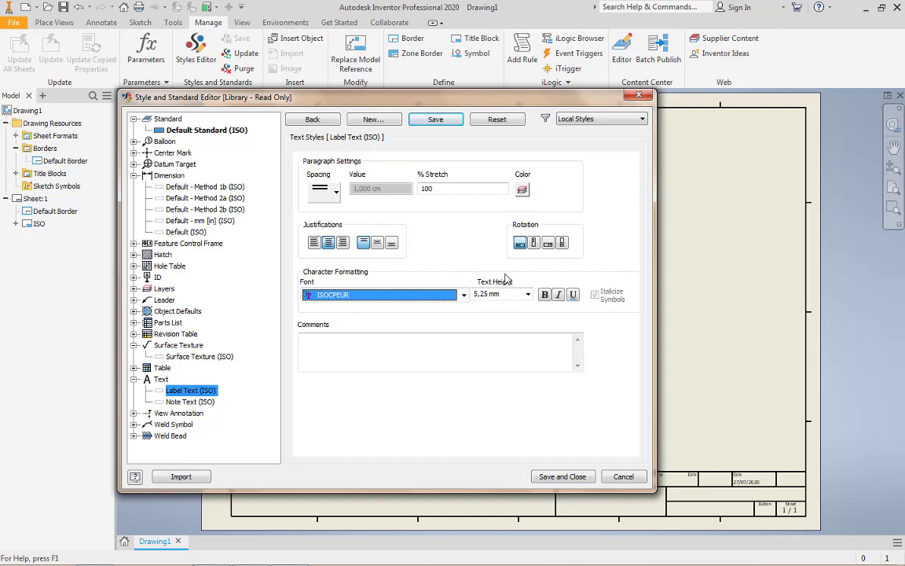
{"action": "left_click", "coordinate": [433, 120]}
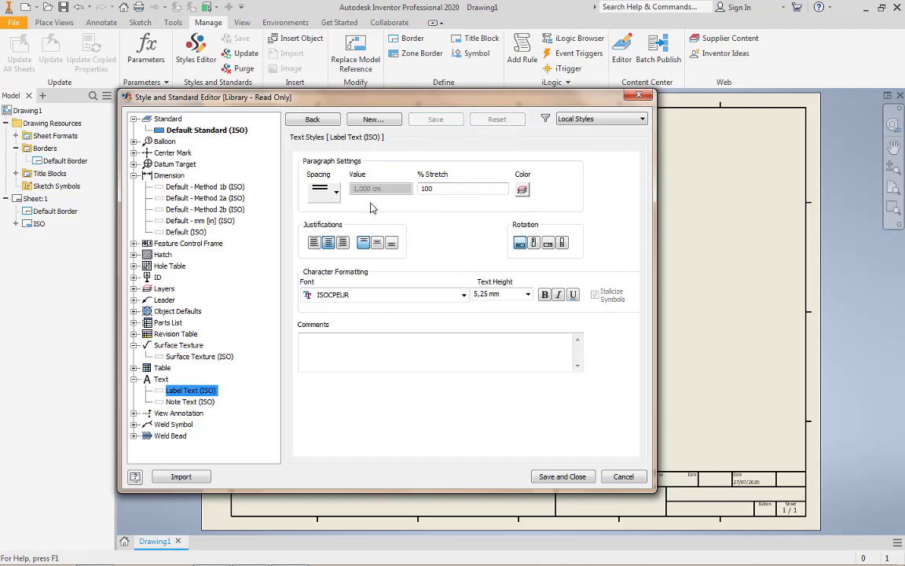
Change the font of the Note Text (ISO) text style to ISOCPEUR, then save and close the style editor
{"action": "left_click", "coordinate": [193, 402]}
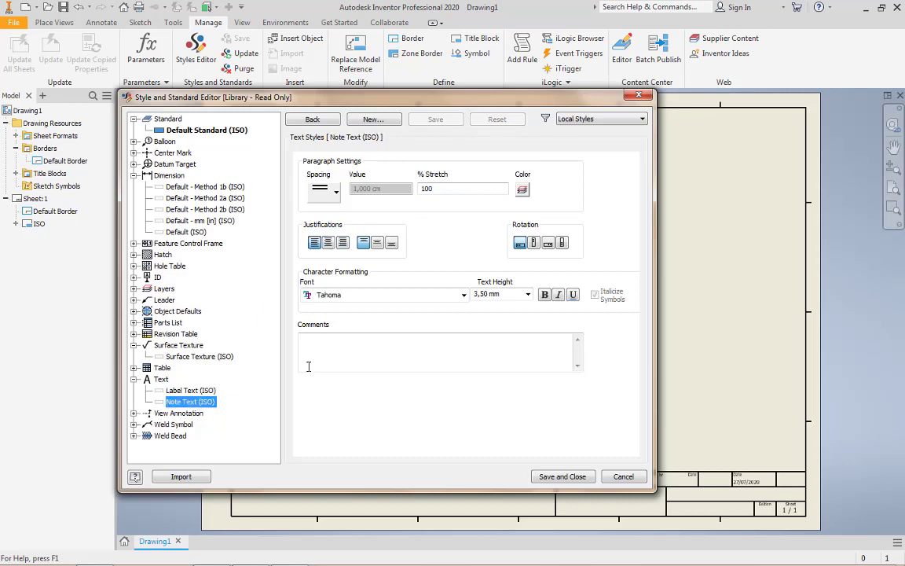
{"action": "left_click", "coordinate": [375, 298]}
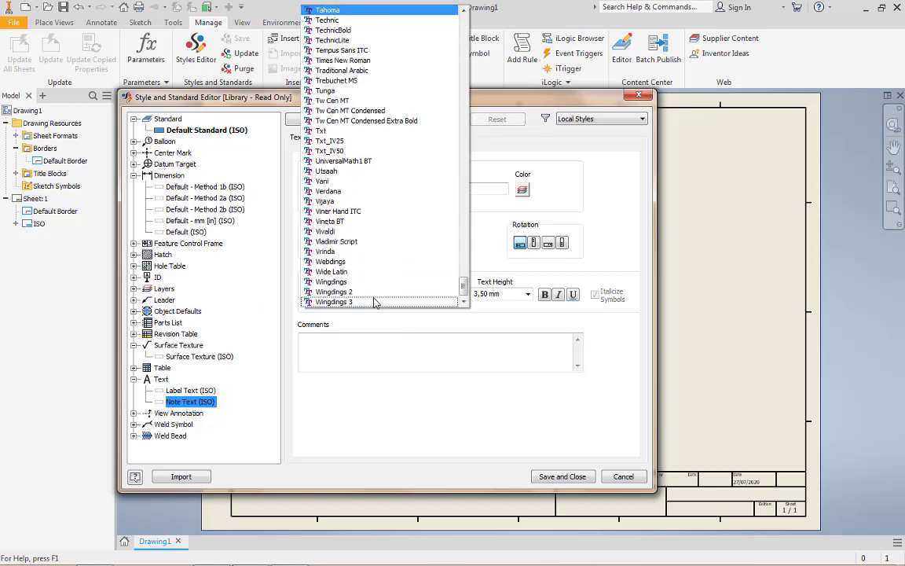
{"action": "key", "text": "i"}
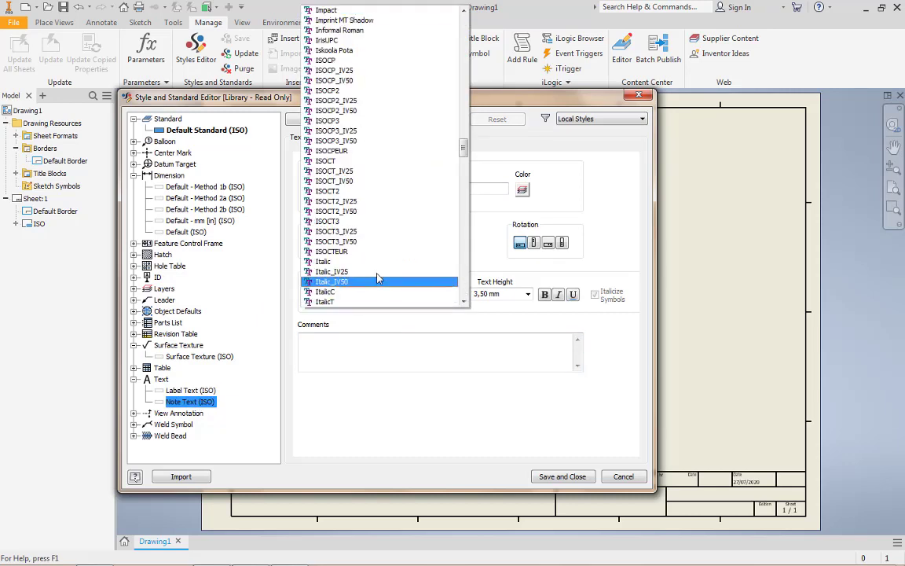
{"action": "left_click", "coordinate": [350, 150]}
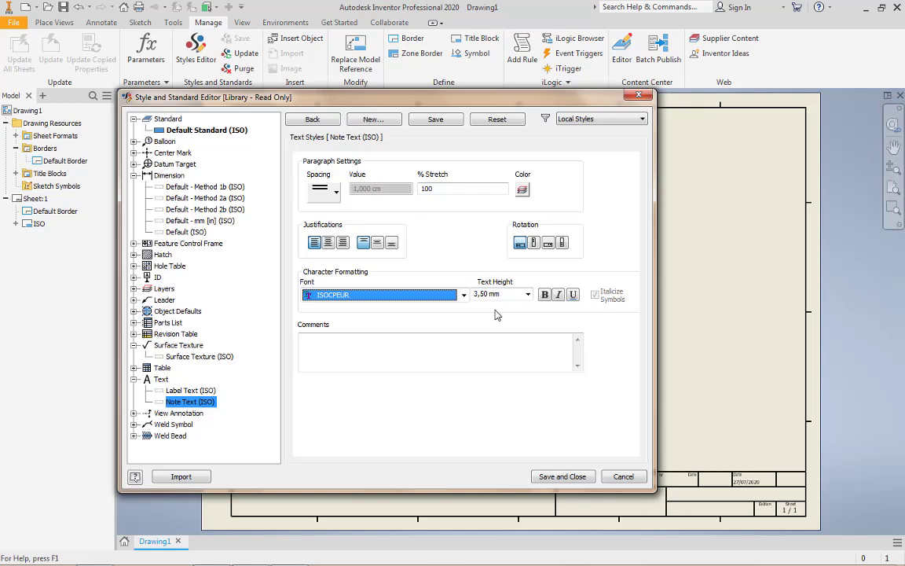
{"action": "left_click", "coordinate": [436, 118]}
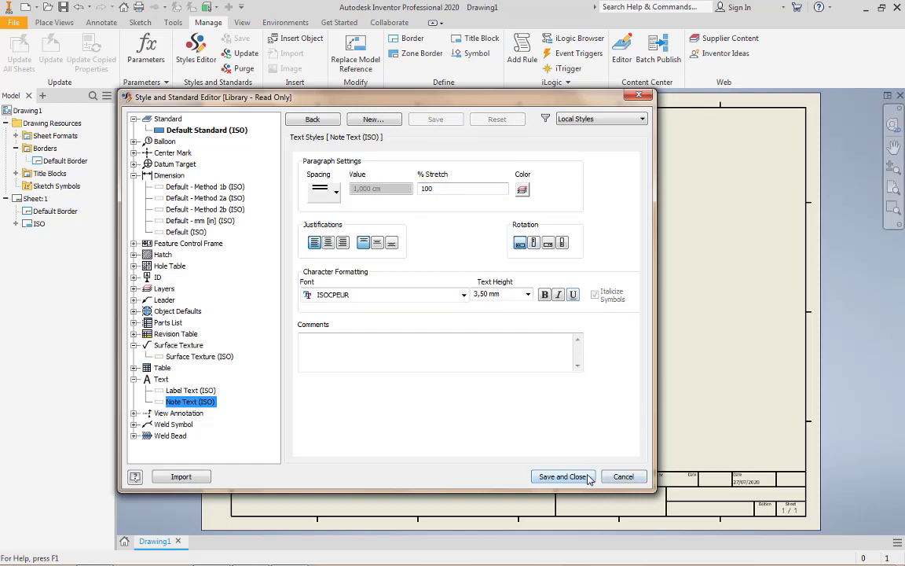
{"action": "left_click", "coordinate": [563, 476]}
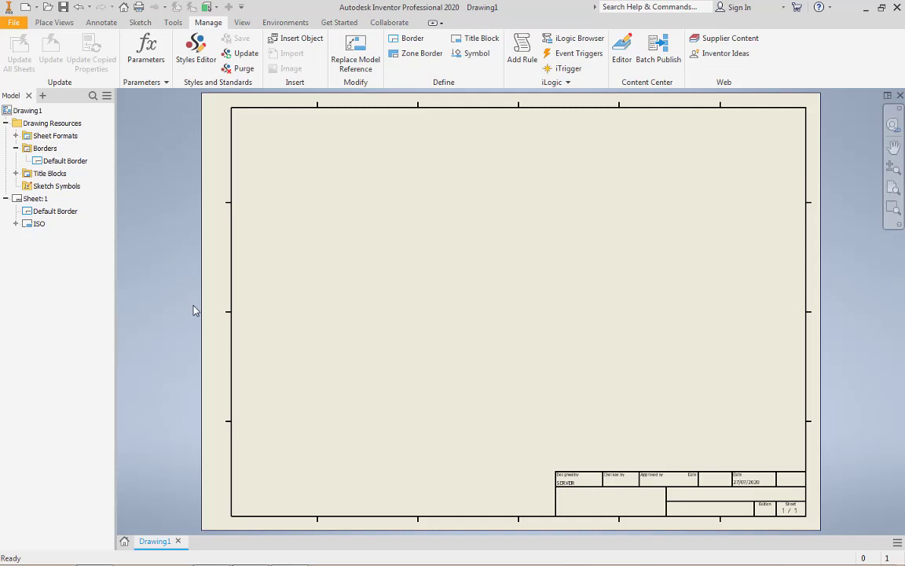
Enter BELT DRIVE as the title in the drawing's iProperties
{"action": "left_click", "coordinate": [44, 215]}
{"action": "left_click", "coordinate": [13, 22]}
{"action": "left_click", "coordinate": [40, 259]}
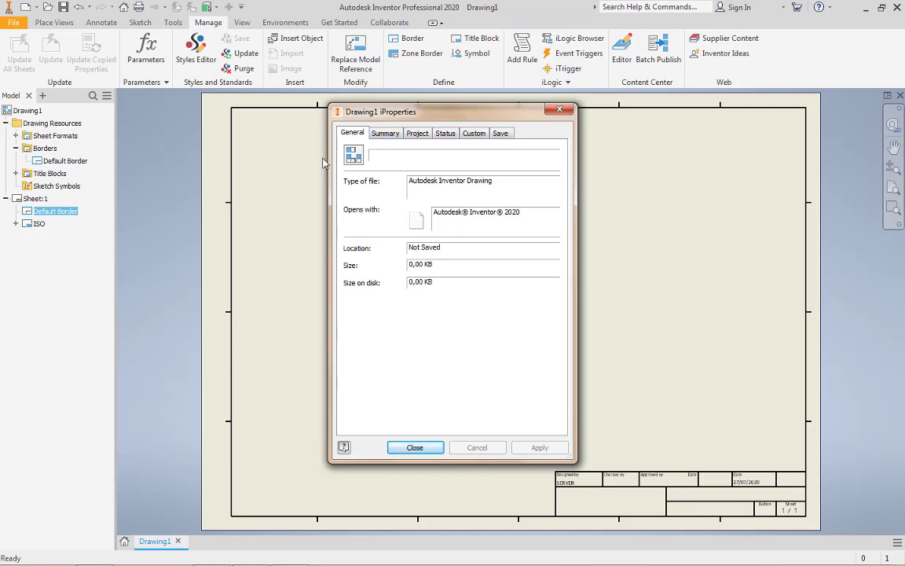
{"action": "left_click", "coordinate": [385, 133]}
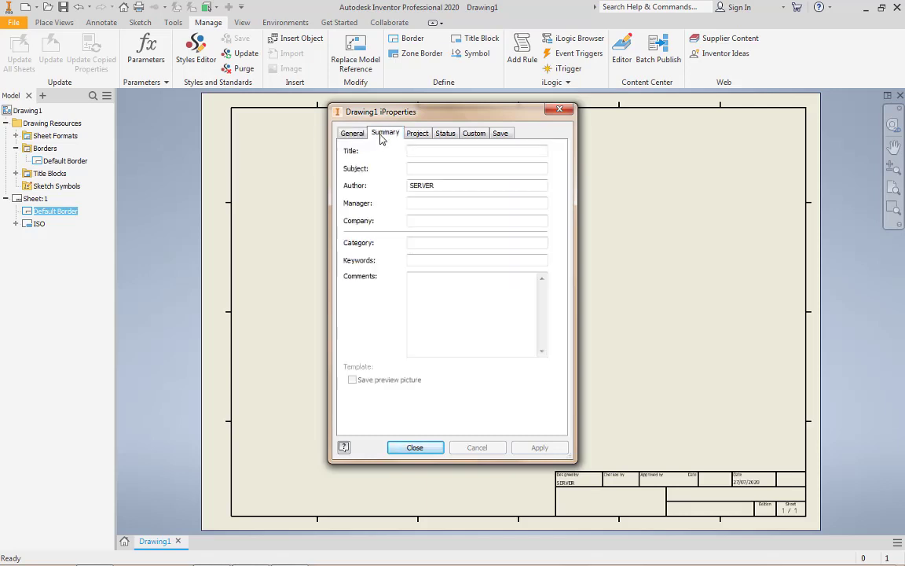
{"action": "left_click", "coordinate": [419, 150]}
{"action": "type", "text": "BE"}
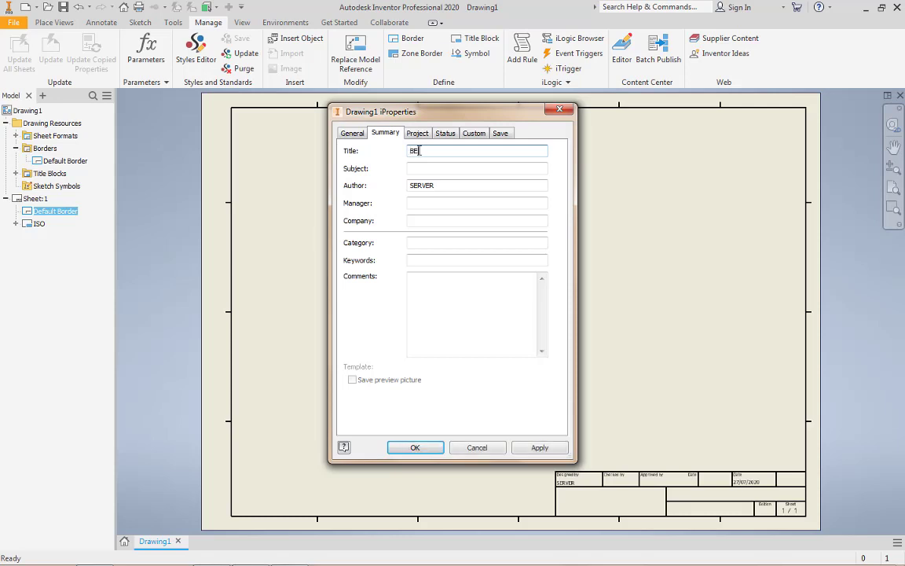
{"action": "type", "text": "LT DRIVE"}
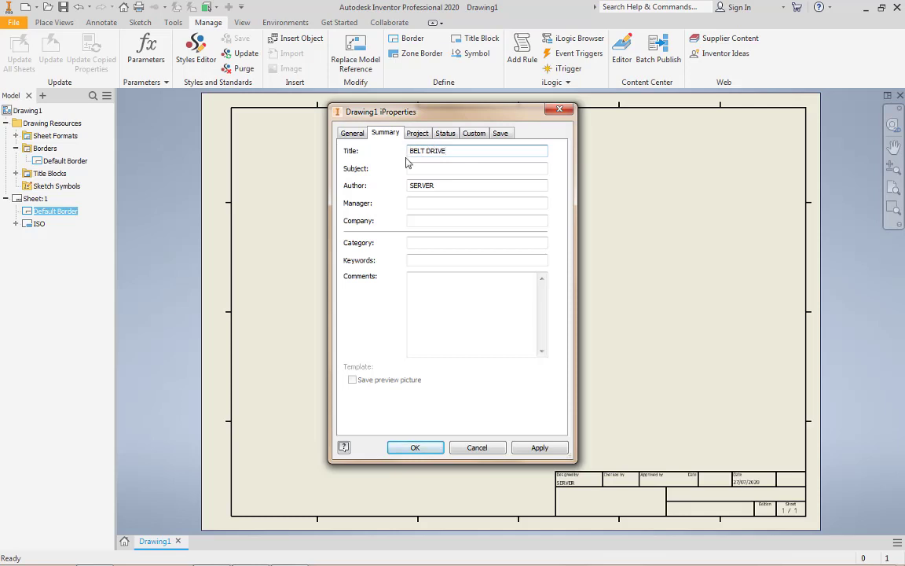
Replace the author with the drafter's full name and enter SMK PANCASILA 1 WONOGIRI as the company
{"action": "left_click", "coordinate": [437, 186]}
{"action": "left_click_drag", "start_coordinate": [437, 187], "coordinate": [387, 180]}
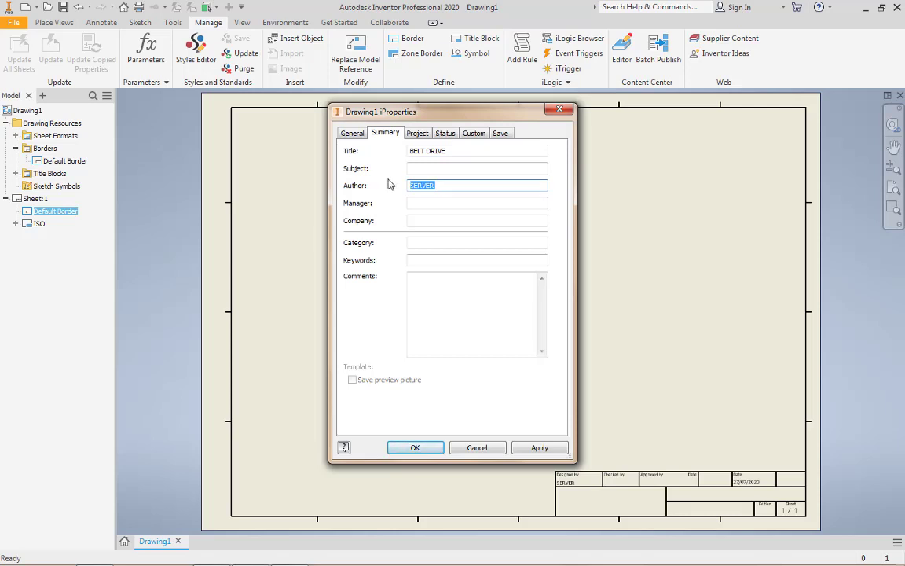
{"action": "type", "text": "ADI SRIHARJONO"}
{"action": "left_click", "coordinate": [432, 222]}
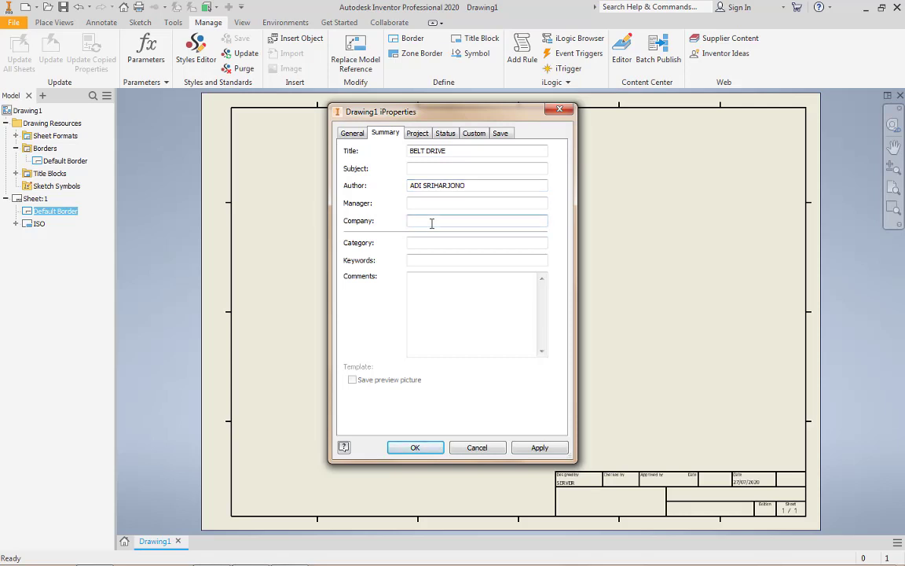
{"action": "type", "text": "SMK PANCASILA 1 WONOGIRI"}
Set the part number to 1 in the drawing's project properties
{"action": "left_click", "coordinate": [417, 134]}
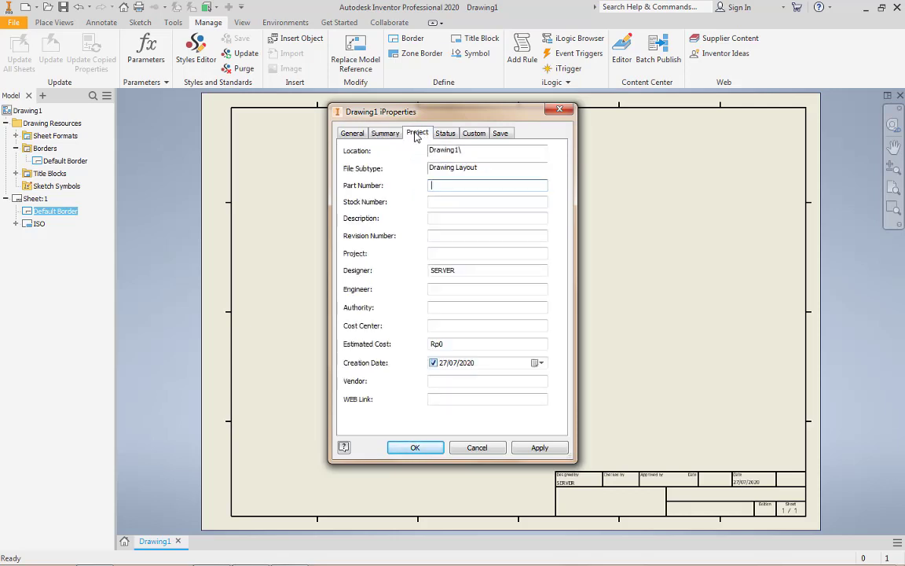
{"action": "left_click", "coordinate": [451, 183]}
{"action": "type", "text": "1"}
Replace the designer with the drafter's full name and set the revision number to 1
{"action": "left_click", "coordinate": [436, 235]}
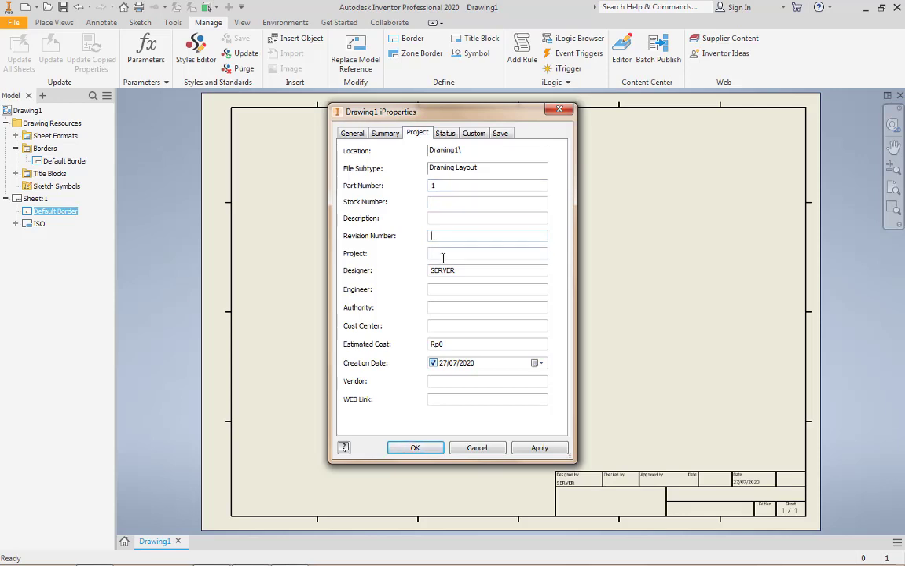
{"action": "left_click", "coordinate": [470, 271]}
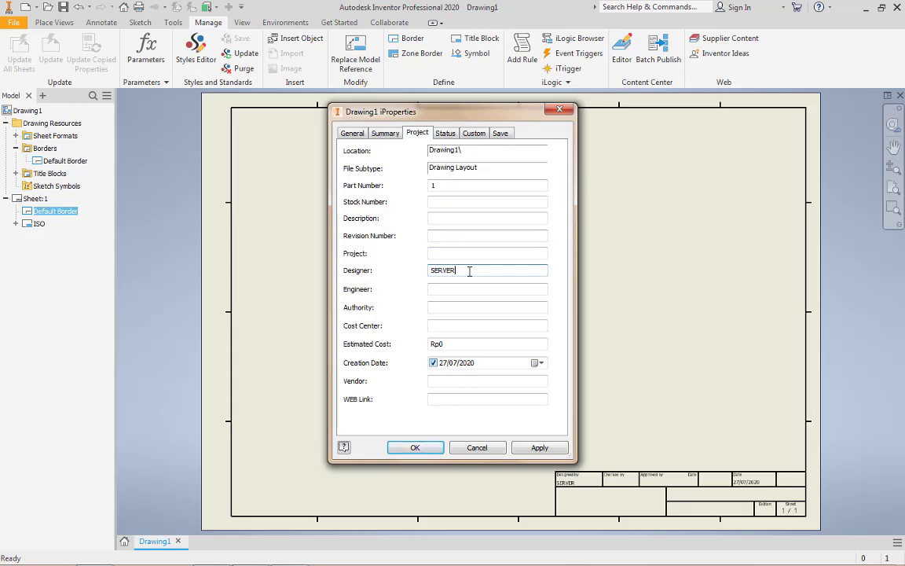
{"action": "left_click_drag", "start_coordinate": [470, 270], "coordinate": [416, 262]}
{"action": "type", "text": "ADI SR1"}
{"action": "type", "text": "HARJONO"}
{"action": "left_click", "coordinate": [436, 237]}
{"action": "type", "text": "1"}
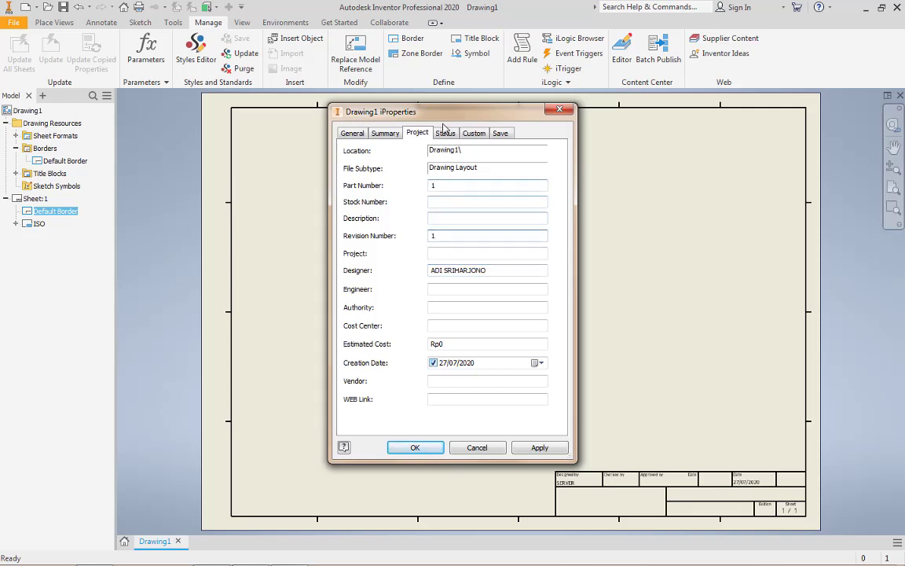
Enter the checker's name in the drawing's status properties and enable the checked date 27/07/2020
{"action": "left_click", "coordinate": [445, 134]}
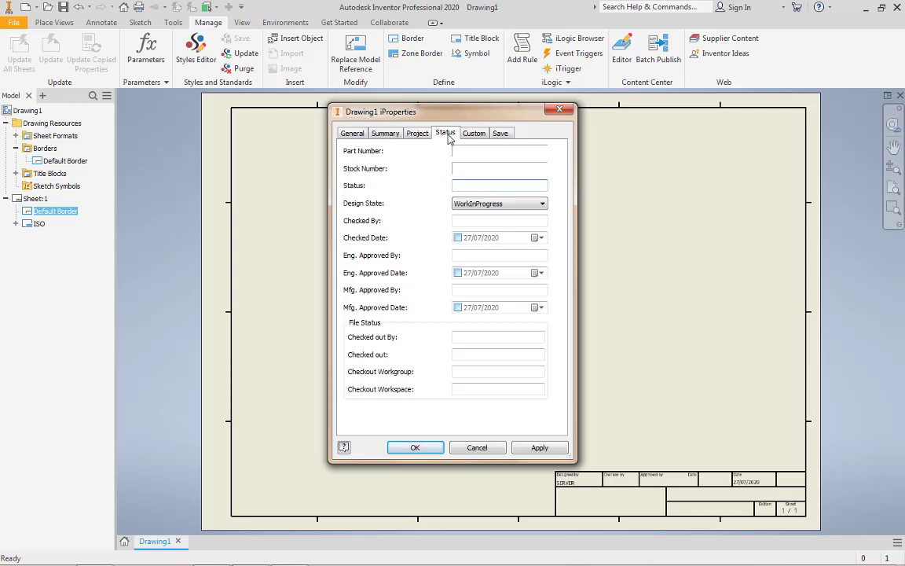
{"action": "left_click", "coordinate": [416, 133]}
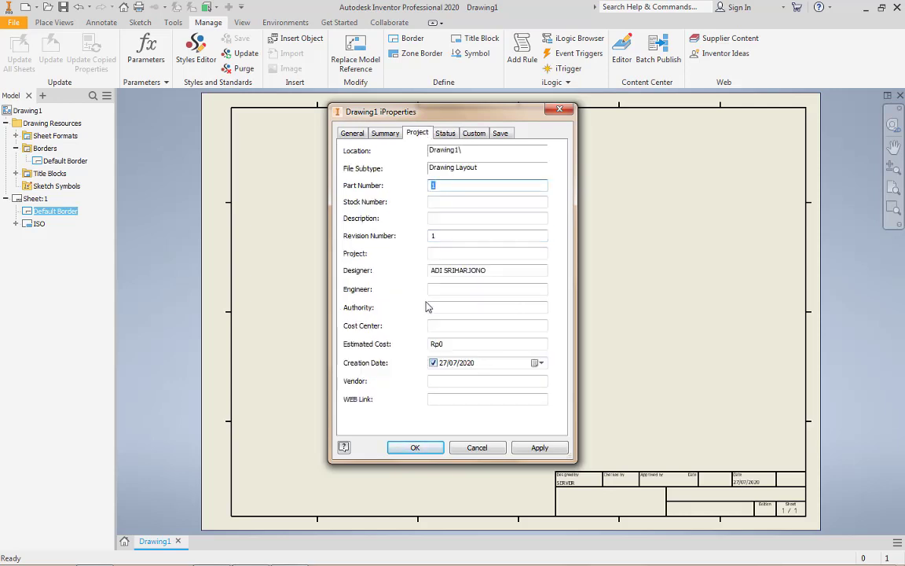
{"action": "left_click", "coordinate": [444, 133]}
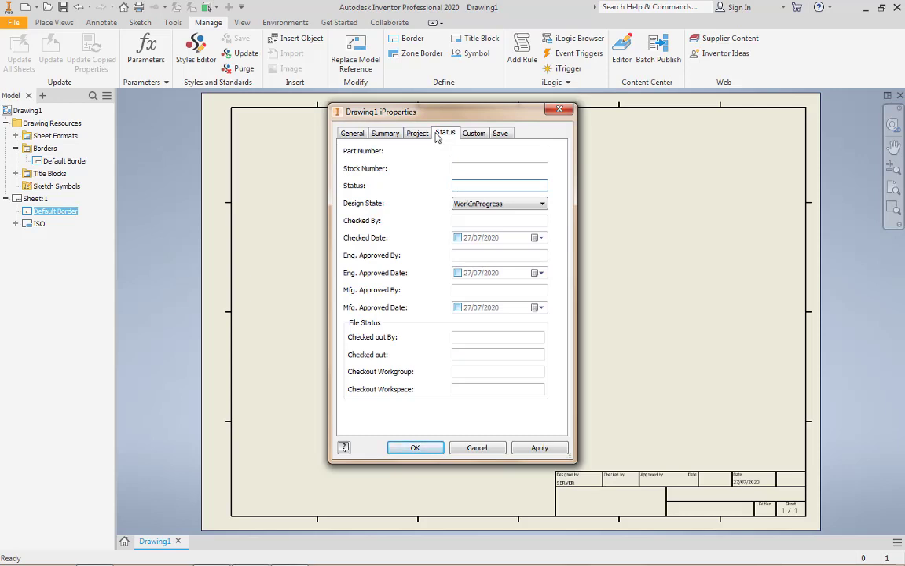
{"action": "left_click", "coordinate": [468, 222]}
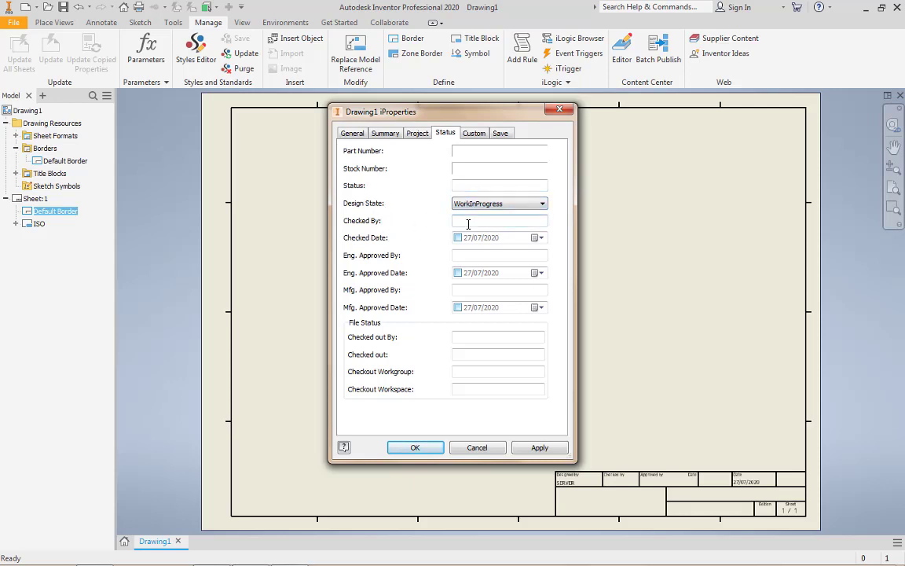
{"action": "type", "text": "SUMARYANTO"}
{"action": "left_click", "coordinate": [458, 238]}
Enter the engineering approver's name, enable the approval date 27/07/2020 and apply the iProperties
{"action": "type", "text": "SUMARYANTIO"}
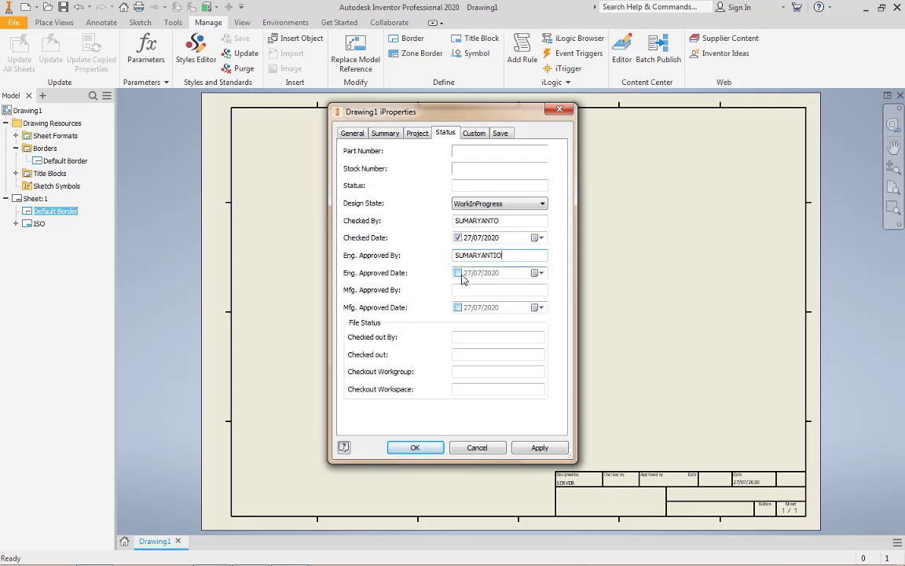
{"action": "key", "text": "BackSpace"}
{"action": "key", "text": "BackSpace"}
{"action": "type", "text": "O"}
{"action": "left_click", "coordinate": [458, 272]}
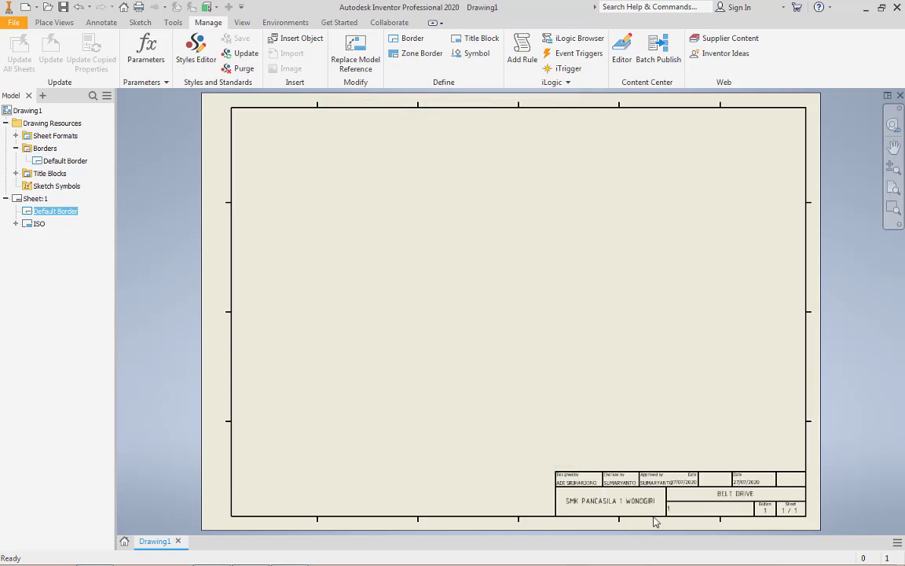
Examine the filled-in title block and the overall sheet layout
{"action": "scroll", "coordinate": [651, 515], "scroll_direction": "up", "scroll_amount": 5}
{"action": "scroll", "coordinate": [632, 453], "scroll_direction": "down", "scroll_amount": 4}
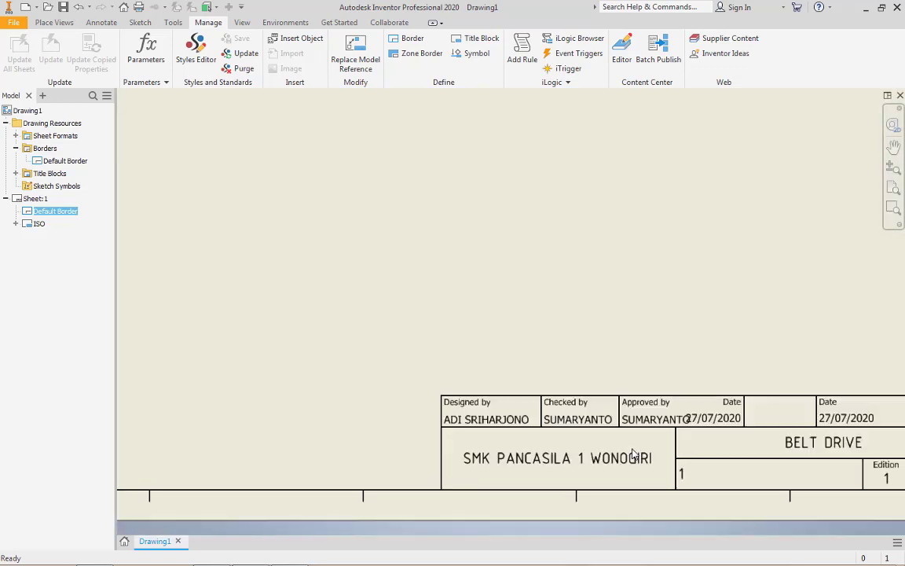
{"action": "middle_click_drag", "start_coordinate": [620, 433], "coordinate": [457, 372]}
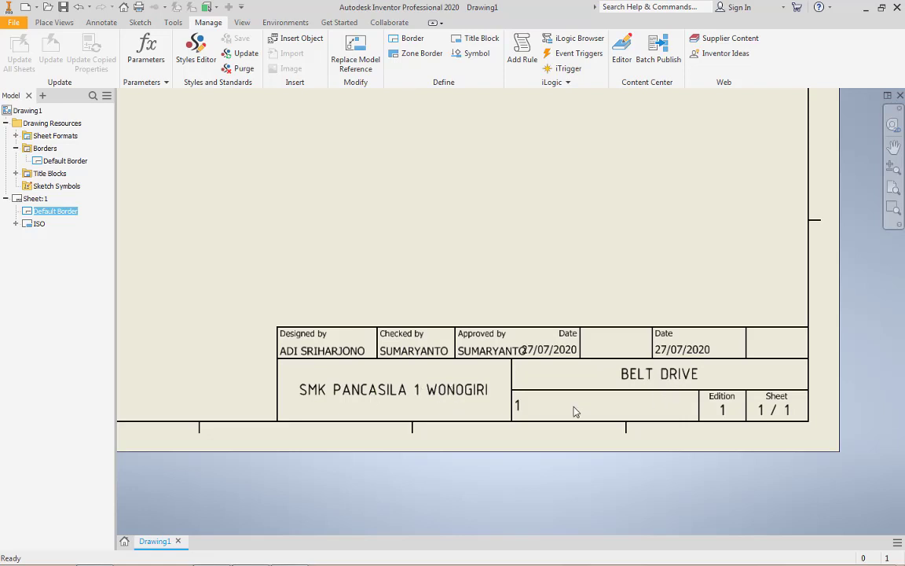
{"action": "scroll", "coordinate": [668, 341], "scroll_direction": "down", "scroll_amount": 5}
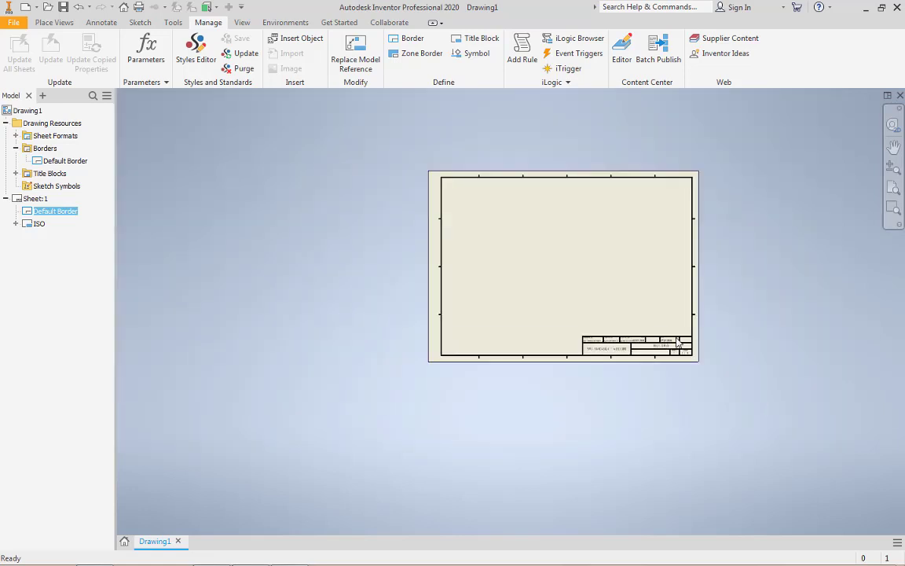
{"action": "scroll", "coordinate": [625, 340], "scroll_direction": "up", "scroll_amount": 3}
{"action": "scroll", "coordinate": [626, 339], "scroll_direction": "down", "scroll_amount": 2}
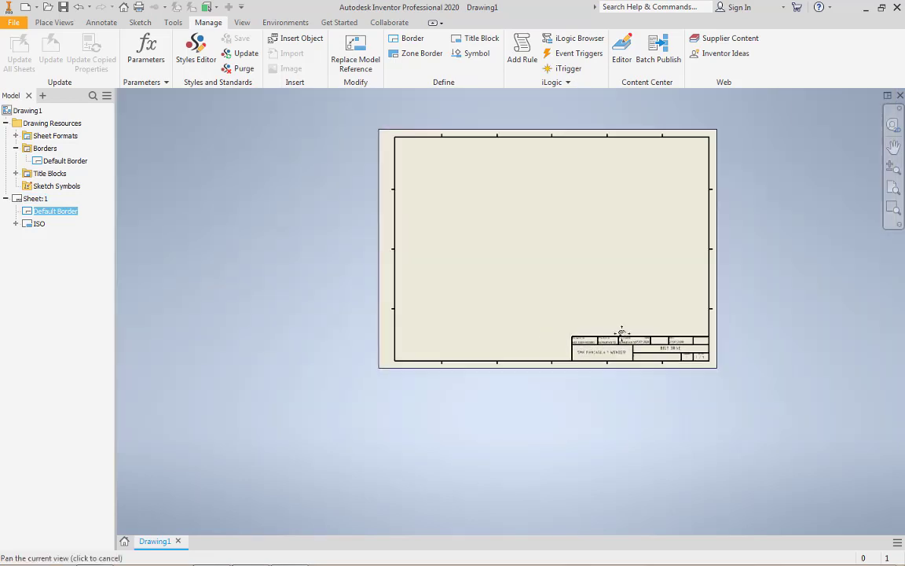
{"action": "scroll", "coordinate": [618, 252], "scroll_direction": "up", "scroll_amount": 2}
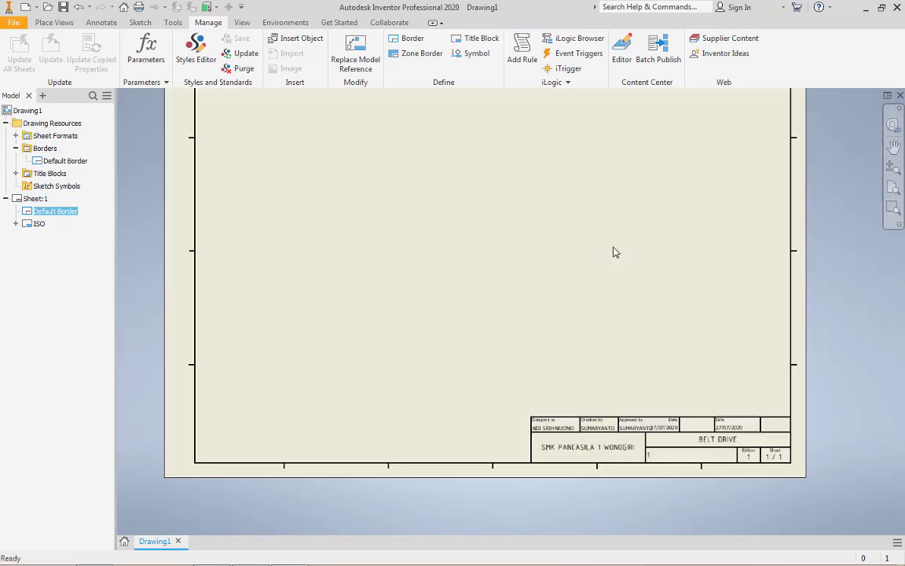
{"action": "scroll", "coordinate": [613, 253], "scroll_direction": "down", "scroll_amount": 2}
{"action": "middle_click_drag", "start_coordinate": [602, 264], "coordinate": [595, 276]}
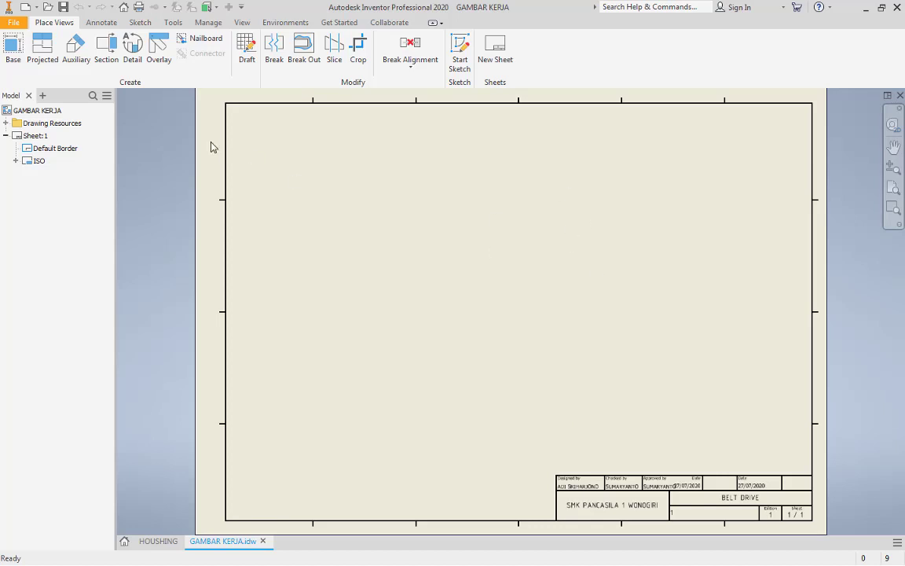
Start a base view of the HOUSHING part from the TUGAS 1 folder inside SESI 1
{"action": "left_click", "coordinate": [11, 44]}
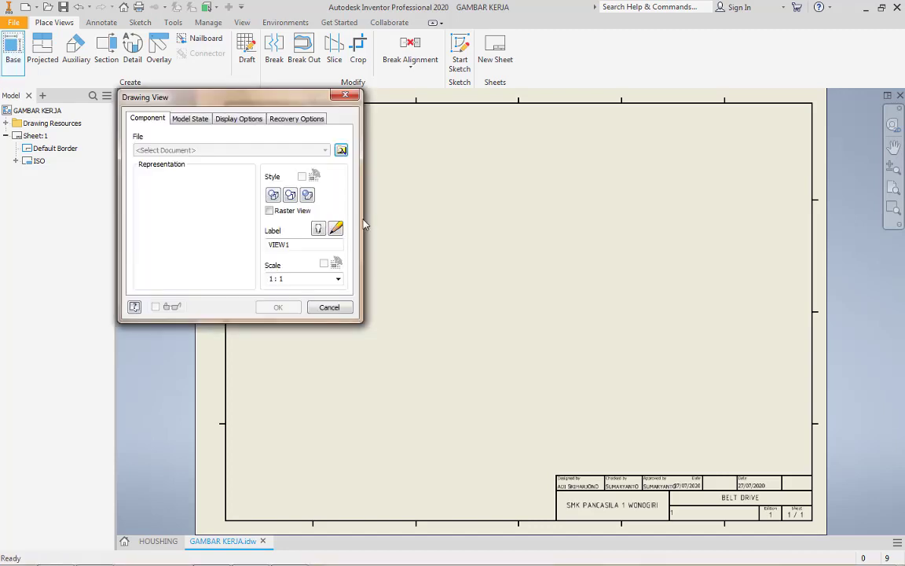
{"action": "left_click", "coordinate": [341, 152]}
{"action": "left_click", "coordinate": [527, 186]}
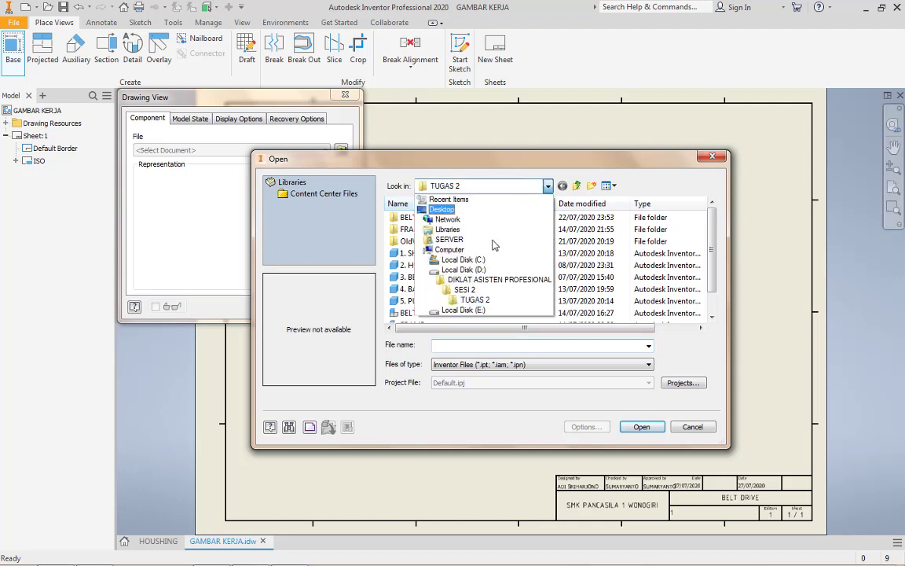
{"action": "left_click", "coordinate": [482, 282]}
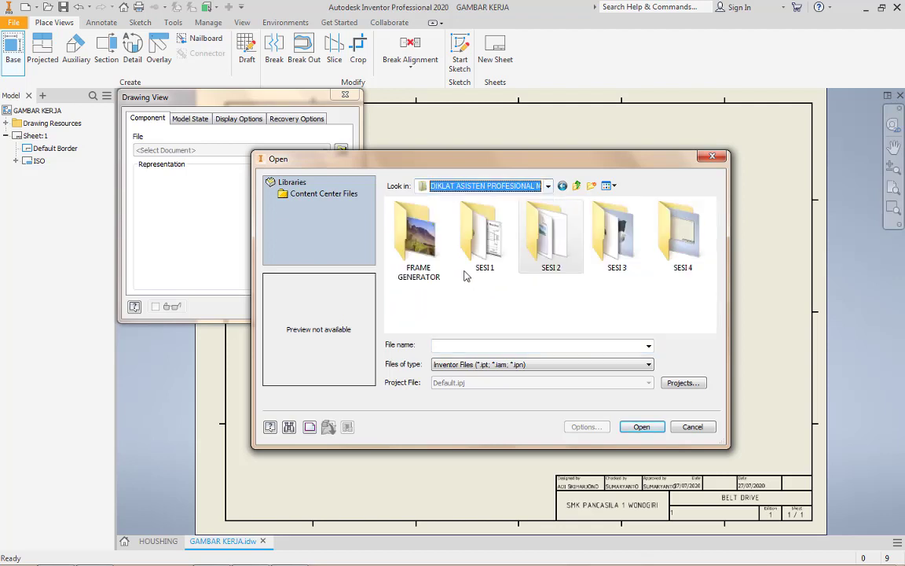
{"action": "double_click", "coordinate": [477, 216]}
{"action": "double_click", "coordinate": [419, 231]}
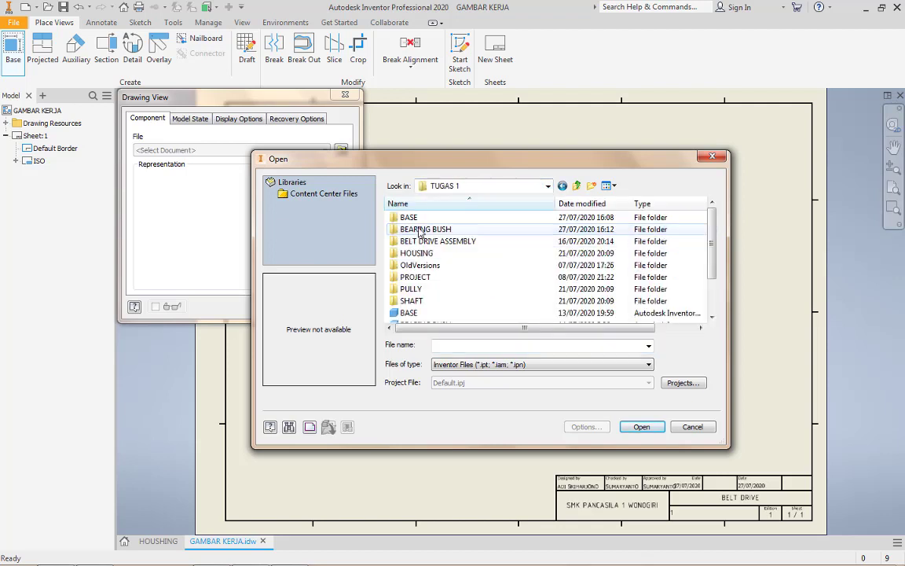
{"action": "scroll", "coordinate": [424, 292], "scroll_direction": "down", "scroll_amount": 2}
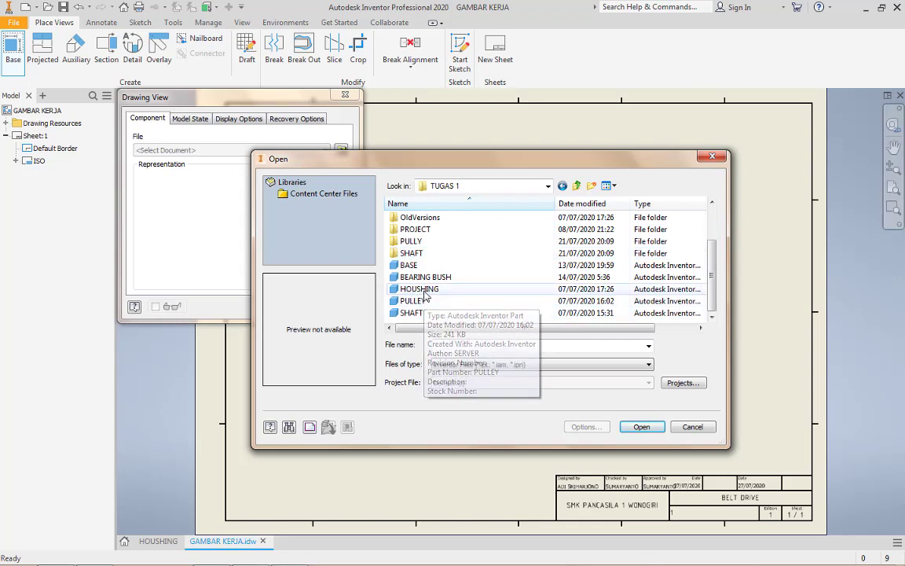
{"action": "double_click", "coordinate": [420, 289]}
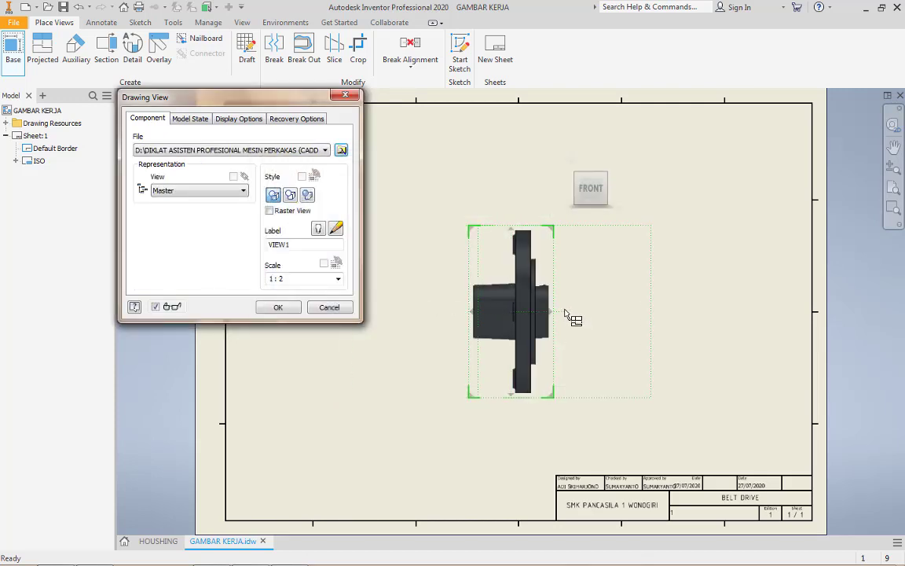
Orient the base view to LEFT, create it at scale 1 : 3 and move it to the sheet's upper-left area
{"action": "left_click", "coordinate": [569, 190]}
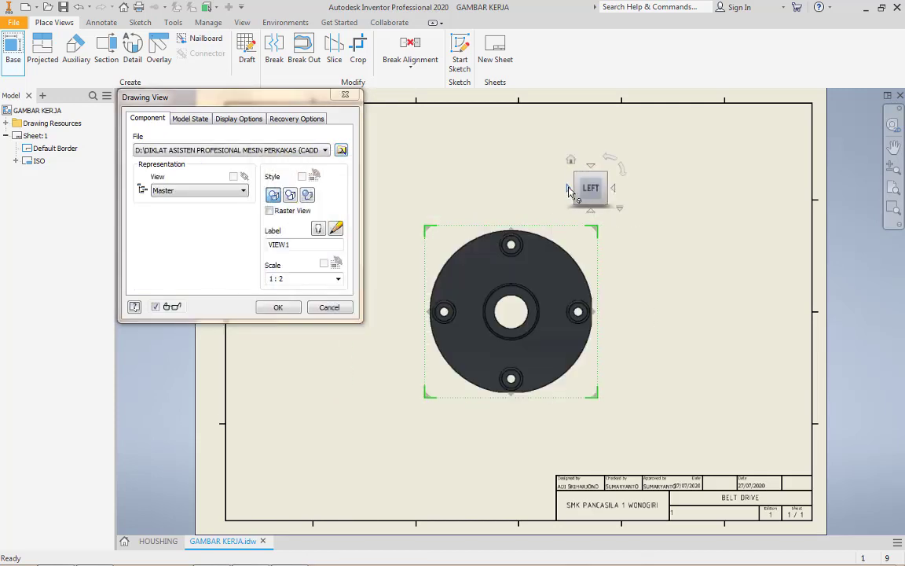
{"action": "left_click", "coordinate": [294, 275]}
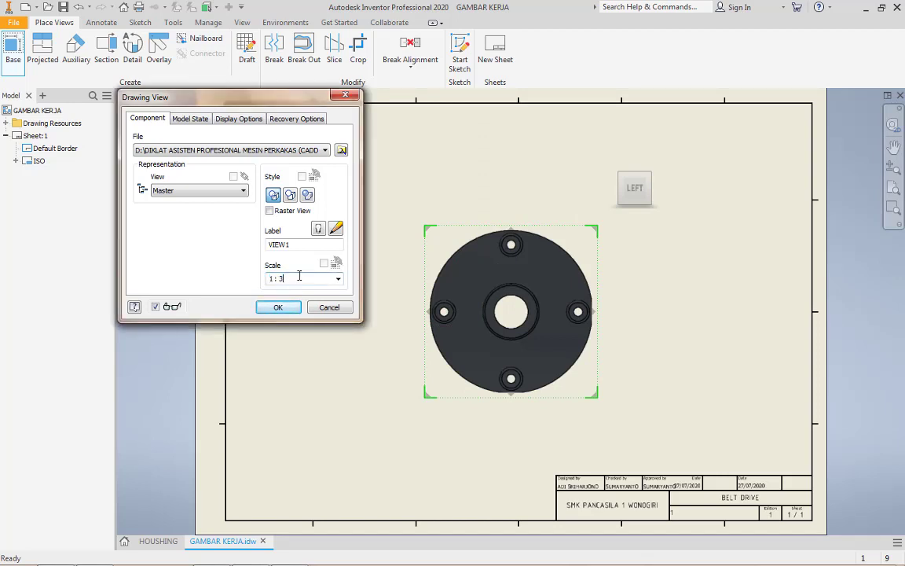
{"action": "type", "text": "1 : 3"}
{"action": "left_click", "coordinate": [338, 278]}
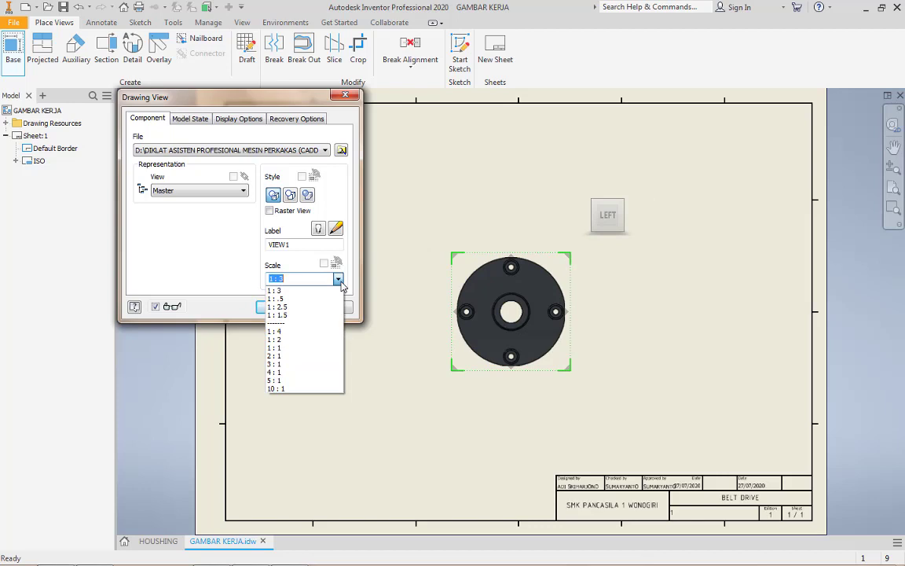
{"action": "left_click", "coordinate": [275, 290]}
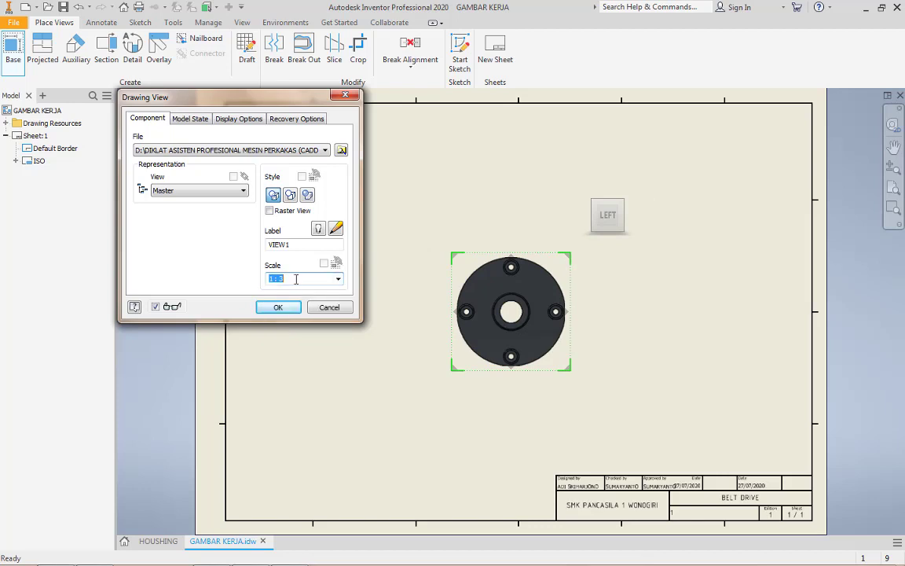
{"action": "left_click", "coordinate": [293, 307]}
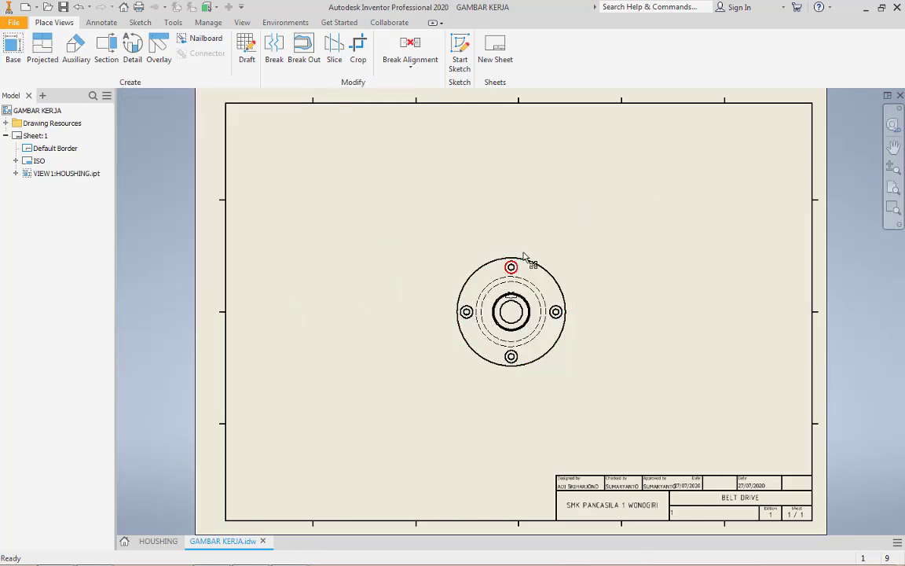
{"action": "left_click_drag", "start_coordinate": [554, 261], "coordinate": [422, 188]}
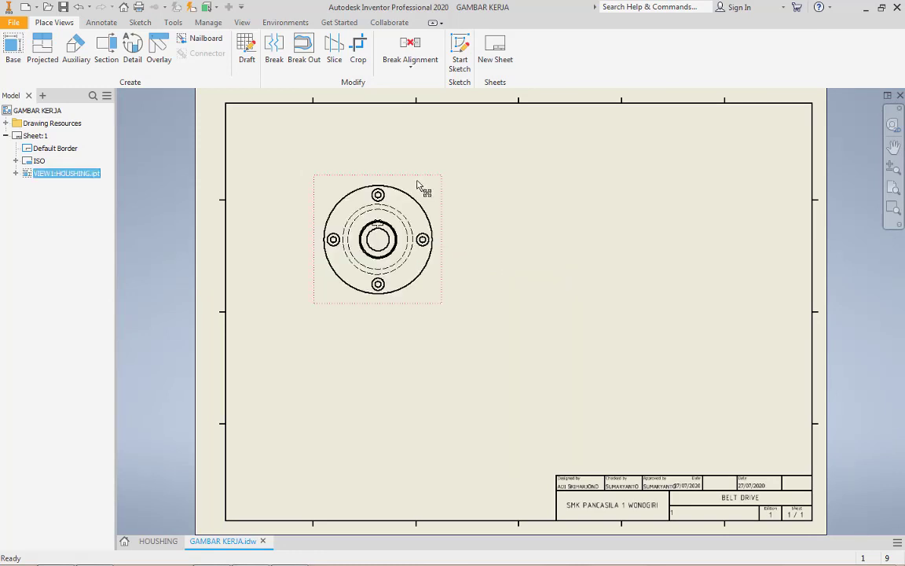
Create full section view A-A from a vertical cutting line through the flange centre, placing it to the right of the base view
{"action": "scroll", "coordinate": [399, 202], "scroll_direction": "up", "scroll_amount": 3}
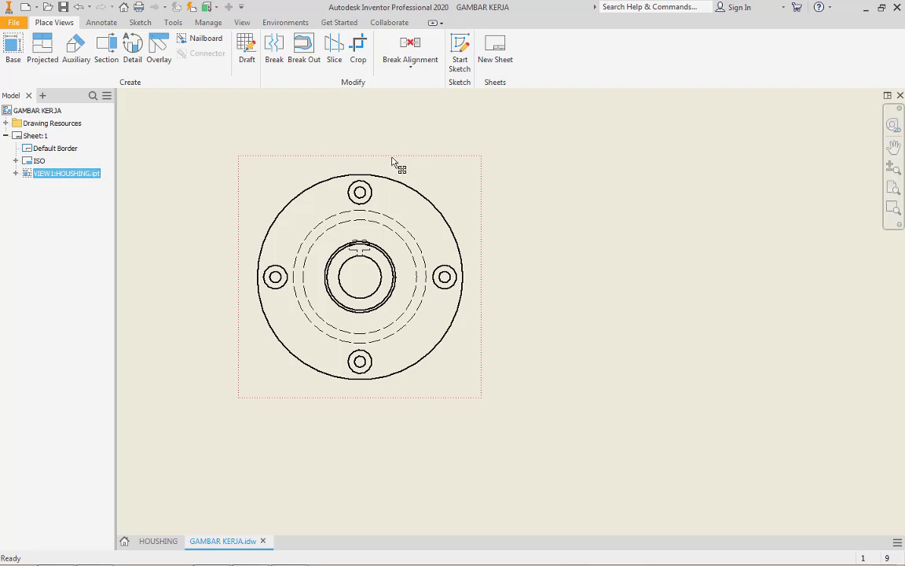
{"action": "left_click", "coordinate": [106, 48]}
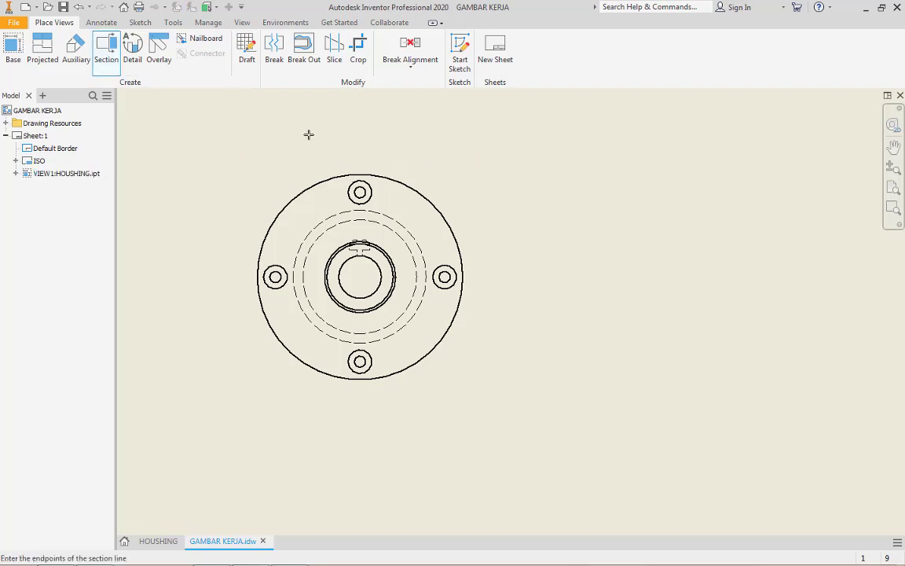
{"action": "left_click", "coordinate": [361, 138]}
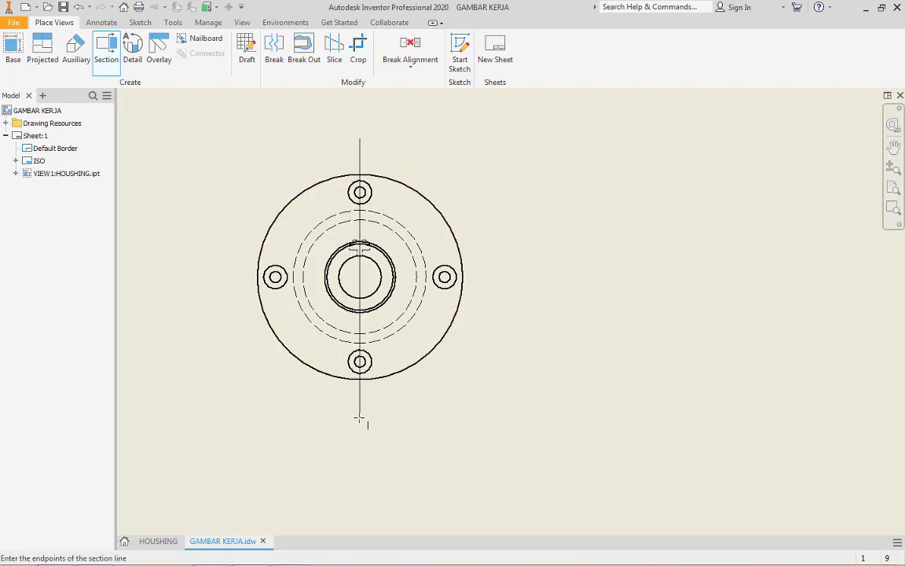
{"action": "left_click", "coordinate": [361, 419]}
{"action": "right_click", "coordinate": [358, 419]}
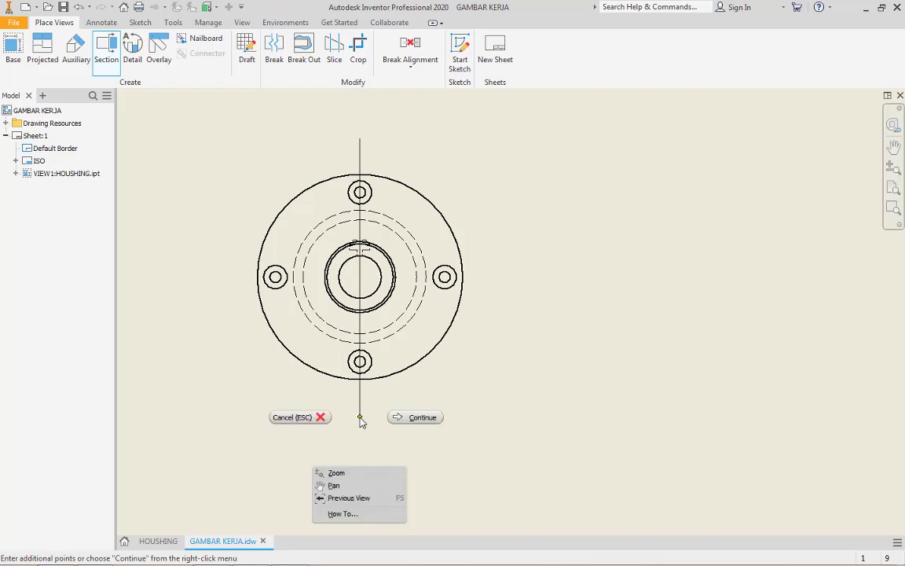
{"action": "left_click", "coordinate": [414, 419]}
{"action": "scroll", "coordinate": [414, 422], "scroll_direction": "up", "scroll_amount": 2}
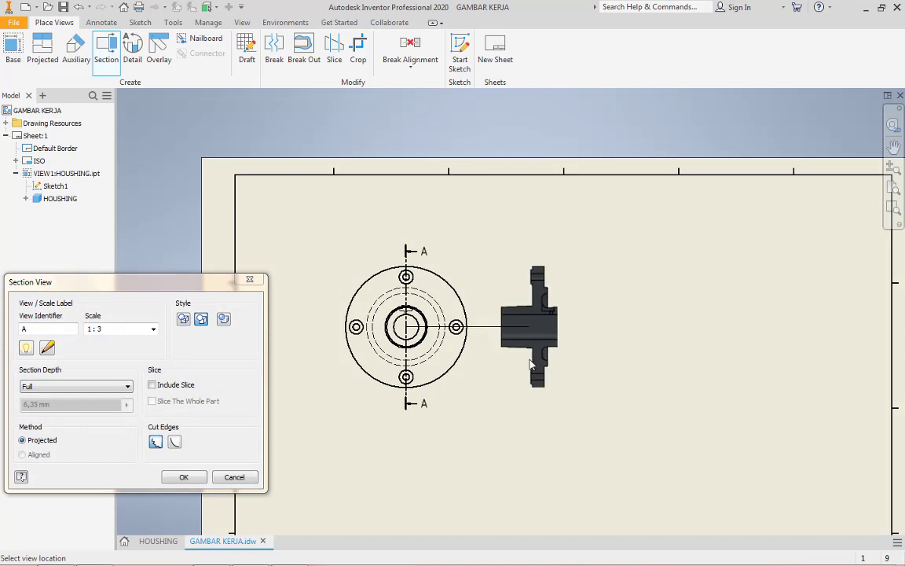
{"action": "left_click", "coordinate": [532, 373]}
Examine the section view's hatching, central bore and small hole details beside the base view
{"action": "scroll", "coordinate": [549, 341], "scroll_direction": "up", "scroll_amount": 5}
{"action": "scroll", "coordinate": [553, 335], "scroll_direction": "down", "scroll_amount": 5}
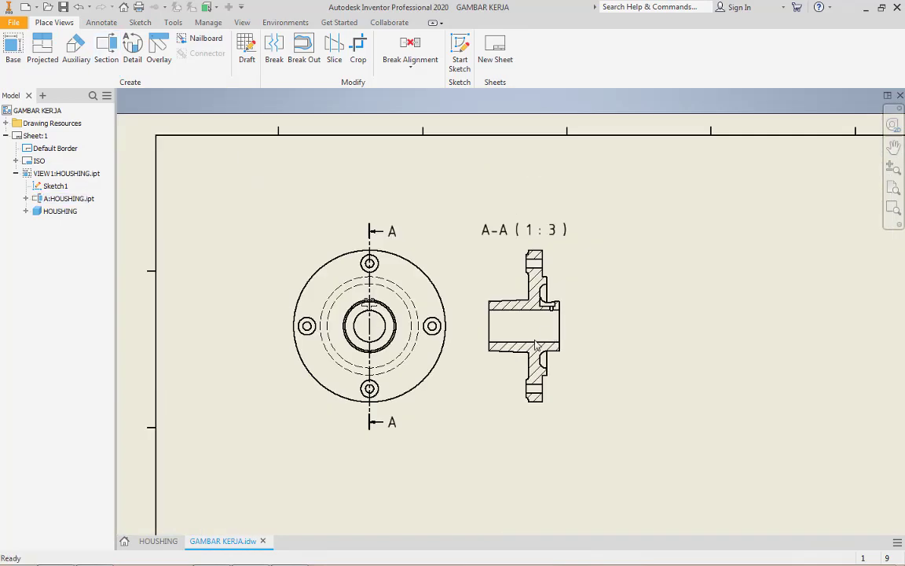
{"action": "scroll", "coordinate": [532, 351], "scroll_direction": "up", "scroll_amount": 3}
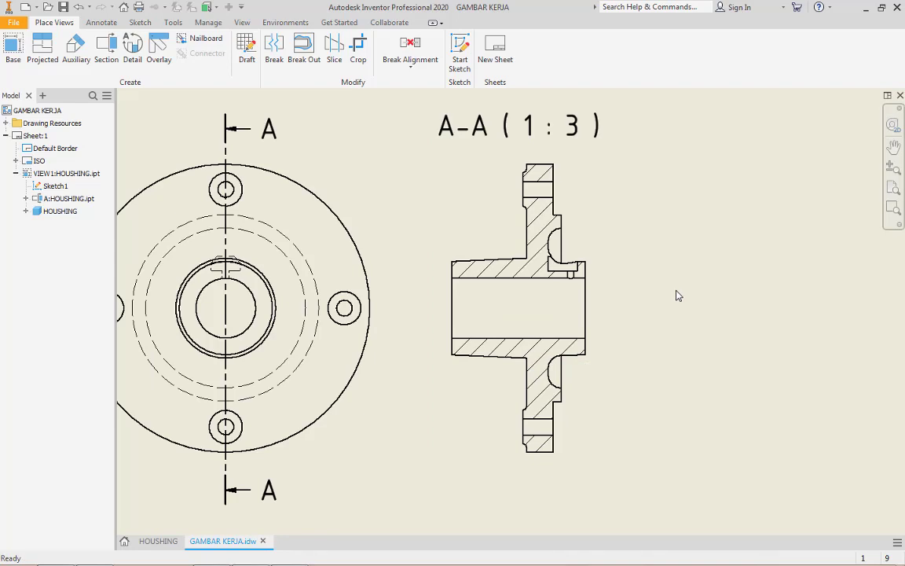
{"action": "scroll", "coordinate": [679, 296], "scroll_direction": "down", "scroll_amount": 4}
{"action": "scroll", "coordinate": [667, 297], "scroll_direction": "up", "scroll_amount": 5}
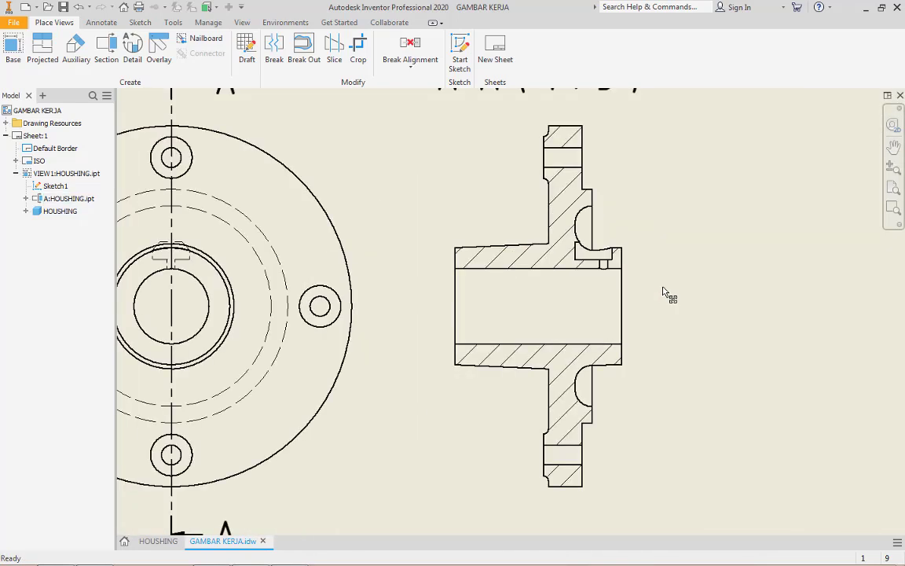
{"action": "scroll", "coordinate": [671, 287], "scroll_direction": "up", "scroll_amount": 4}
{"action": "scroll", "coordinate": [715, 290], "scroll_direction": "down", "scroll_amount": 3}
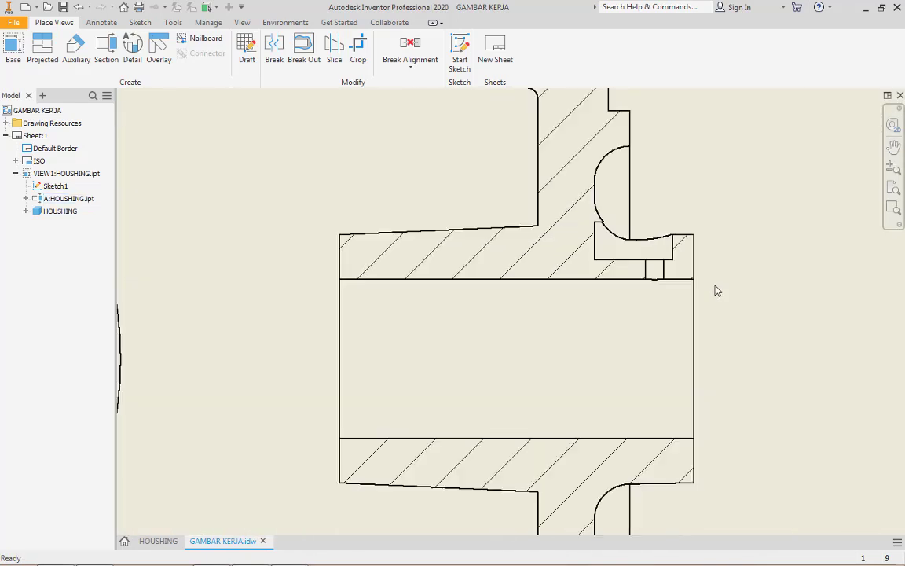
{"action": "scroll", "coordinate": [715, 290], "scroll_direction": "down", "scroll_amount": 3}
{"action": "middle_click_drag", "start_coordinate": [738, 304], "coordinate": [631, 301]}
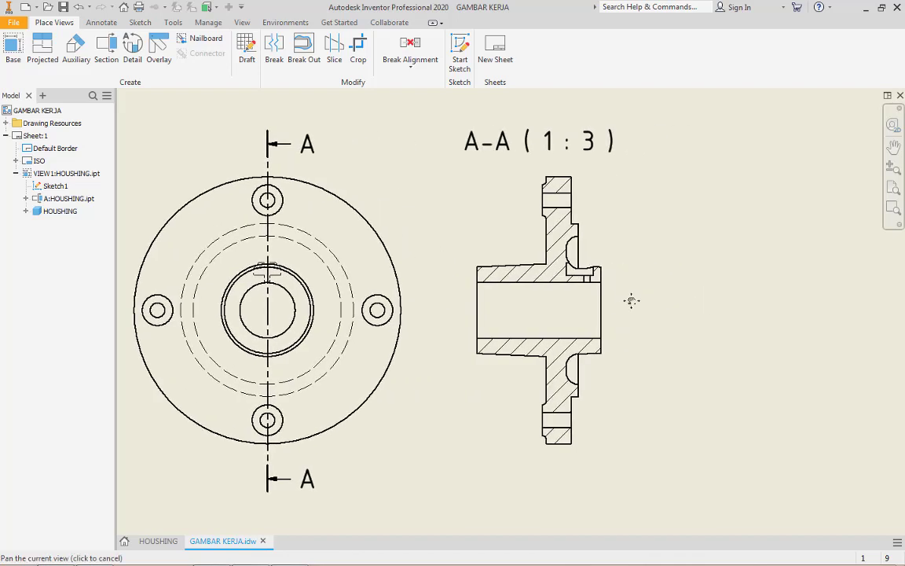
Add a horizontal centerline through the central bore in section A-A, spanning the midpoints of its two end edges
{"action": "left_click", "coordinate": [101, 23]}
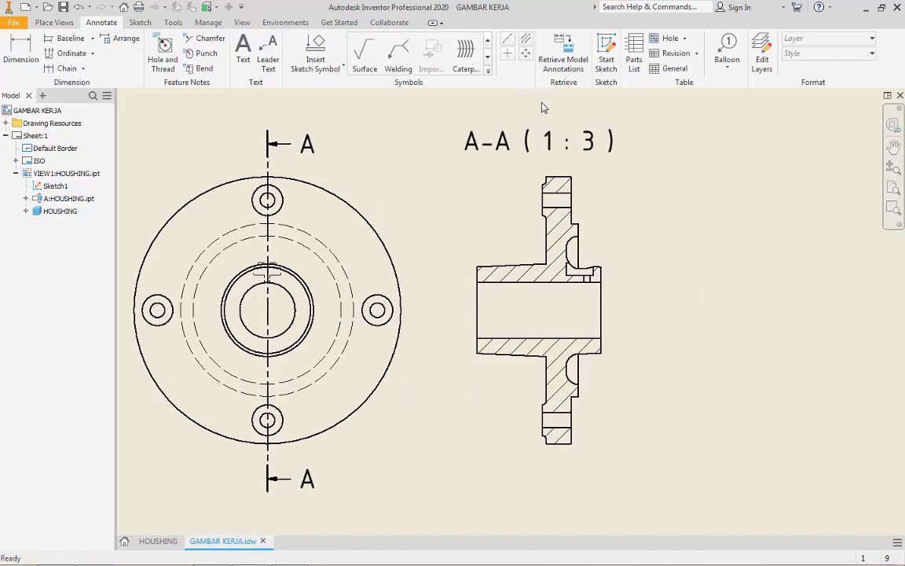
{"action": "left_click", "coordinate": [505, 43]}
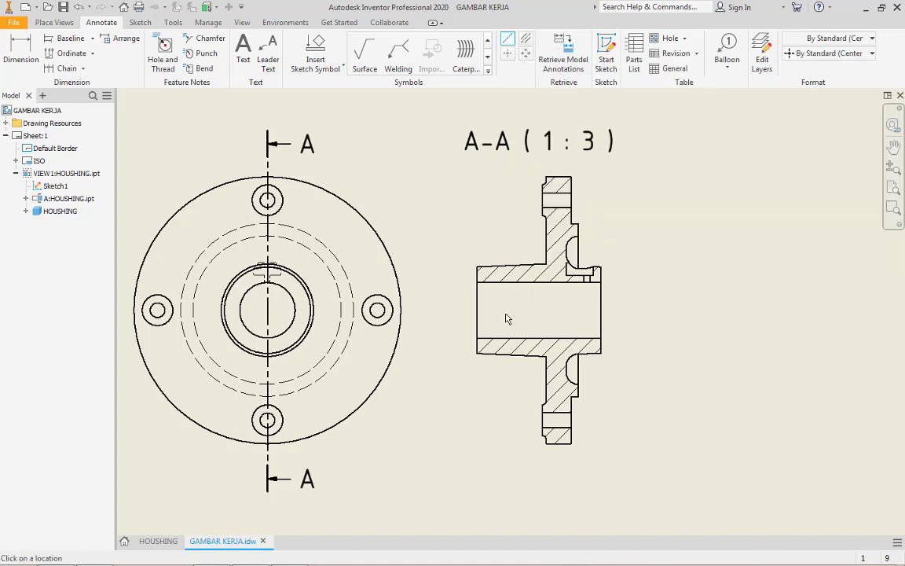
{"action": "left_click", "coordinate": [478, 310]}
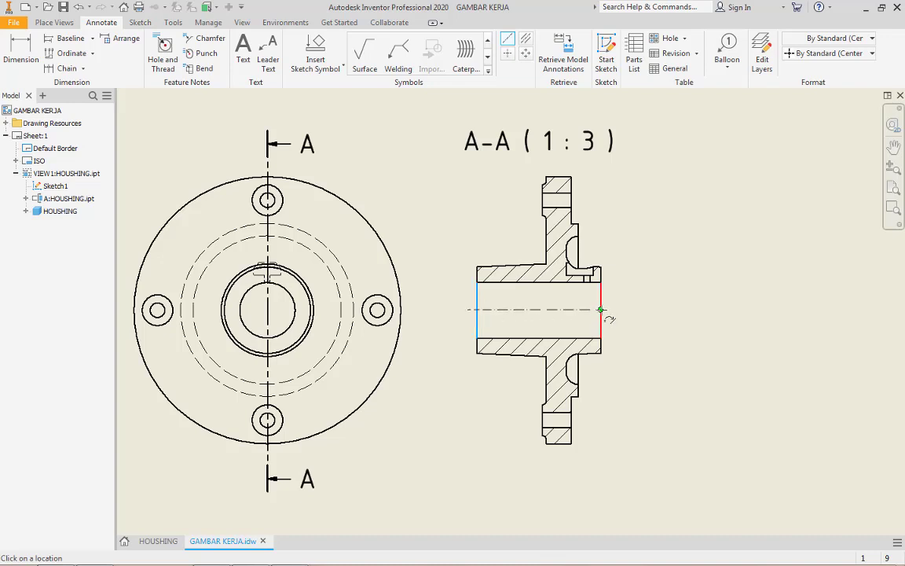
{"action": "left_click", "coordinate": [601, 309]}
{"action": "right_click", "coordinate": [624, 311]}
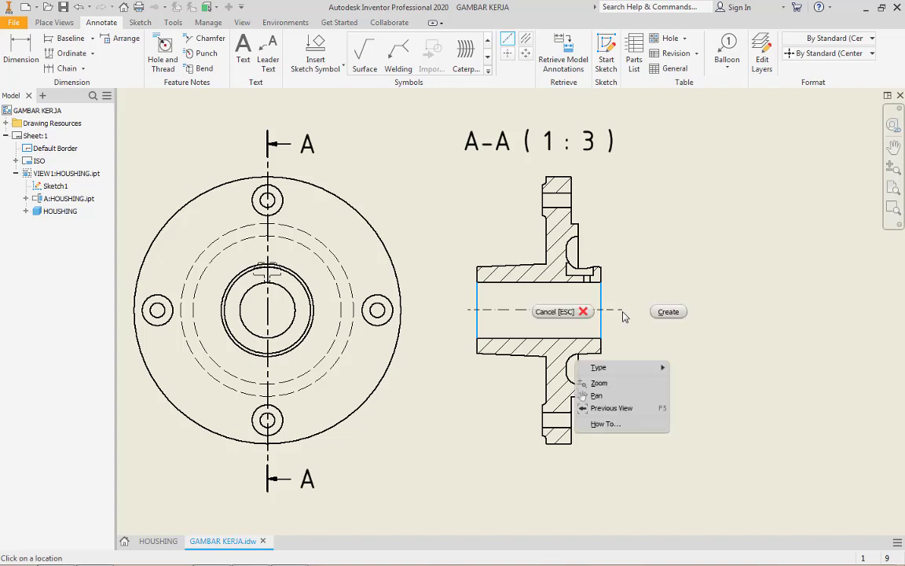
{"action": "left_click", "coordinate": [666, 312]}
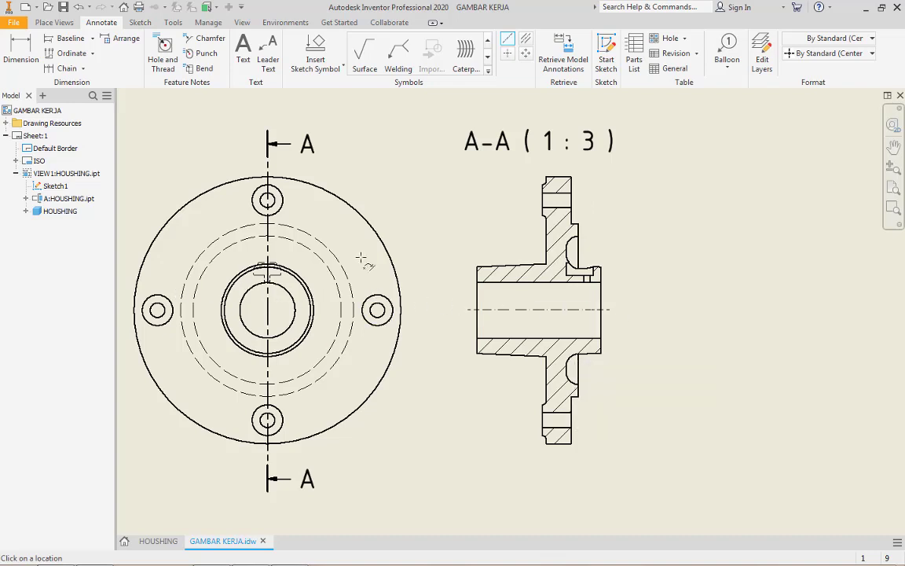
Add bisector centerlines between the edges of the upper and lower flange bolt holes in section A-A
{"action": "left_click", "coordinate": [528, 43]}
{"action": "scroll", "coordinate": [550, 192], "scroll_direction": "up", "scroll_amount": 3}
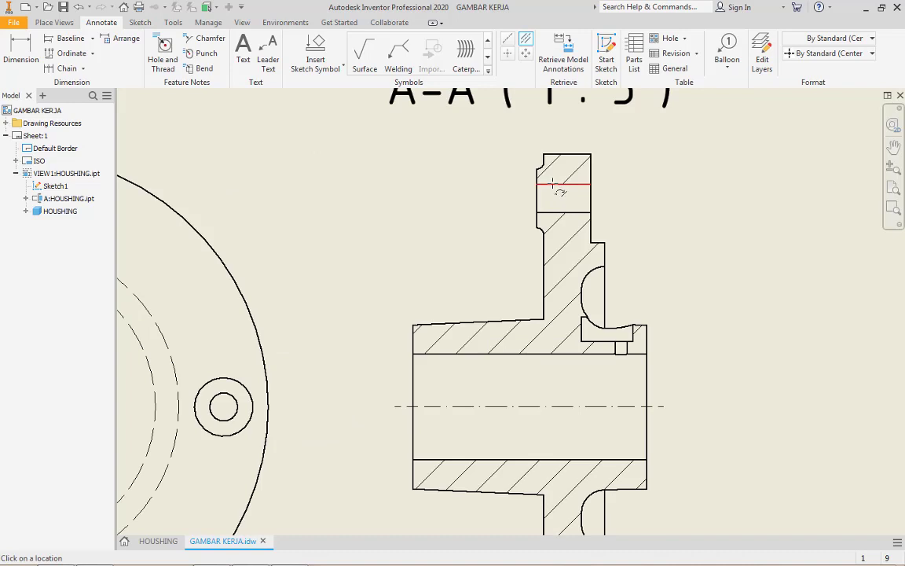
{"action": "left_click", "coordinate": [552, 184]}
{"action": "left_click", "coordinate": [554, 213]}
{"action": "scroll", "coordinate": [579, 202], "scroll_direction": "down", "scroll_amount": 3}
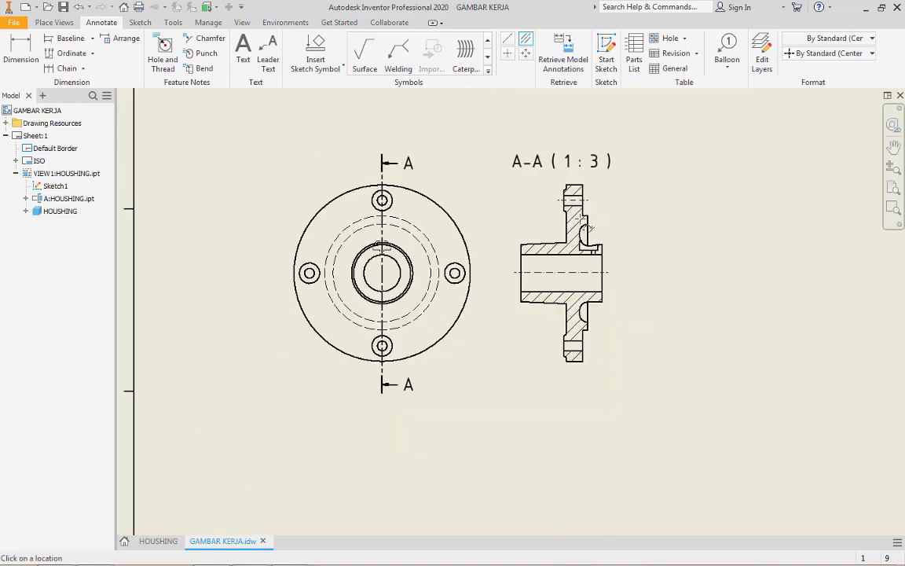
{"action": "scroll", "coordinate": [569, 345], "scroll_direction": "up", "scroll_amount": 3}
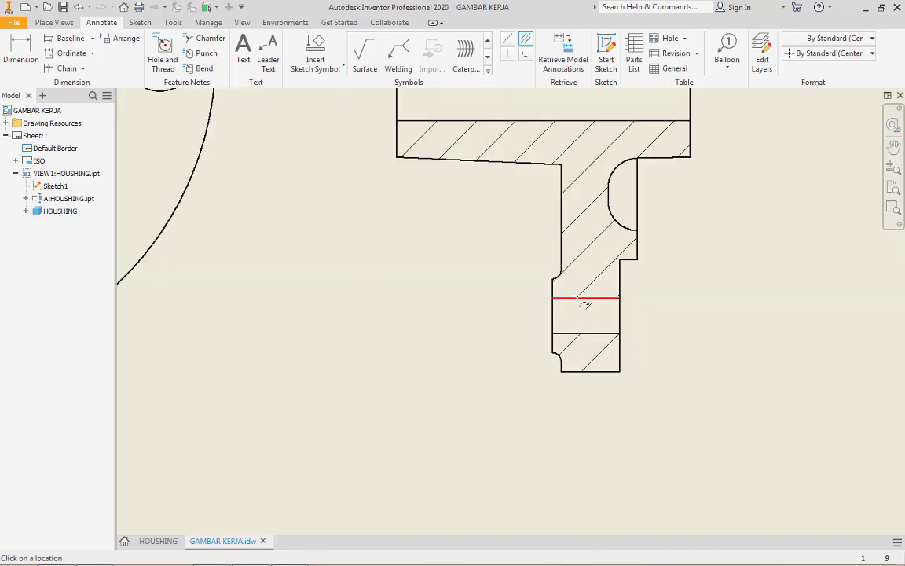
{"action": "left_click", "coordinate": [575, 297]}
{"action": "left_click", "coordinate": [586, 333]}
Add a bisector centerline to the small vertical hole above the central bore in section A-A
{"action": "scroll", "coordinate": [605, 236], "scroll_direction": "down", "scroll_amount": 3}
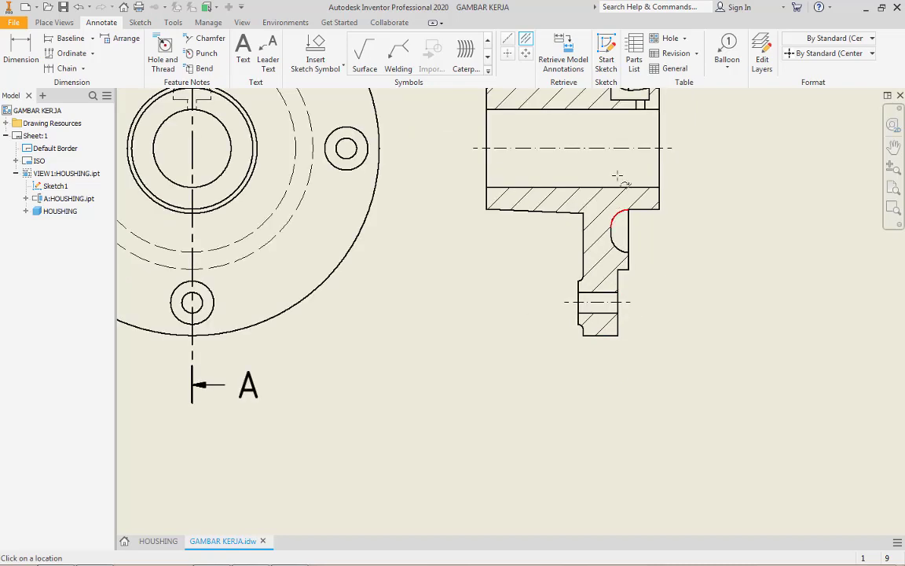
{"action": "scroll", "coordinate": [621, 135], "scroll_direction": "down", "scroll_amount": 2}
{"action": "scroll", "coordinate": [601, 252], "scroll_direction": "up", "scroll_amount": 5}
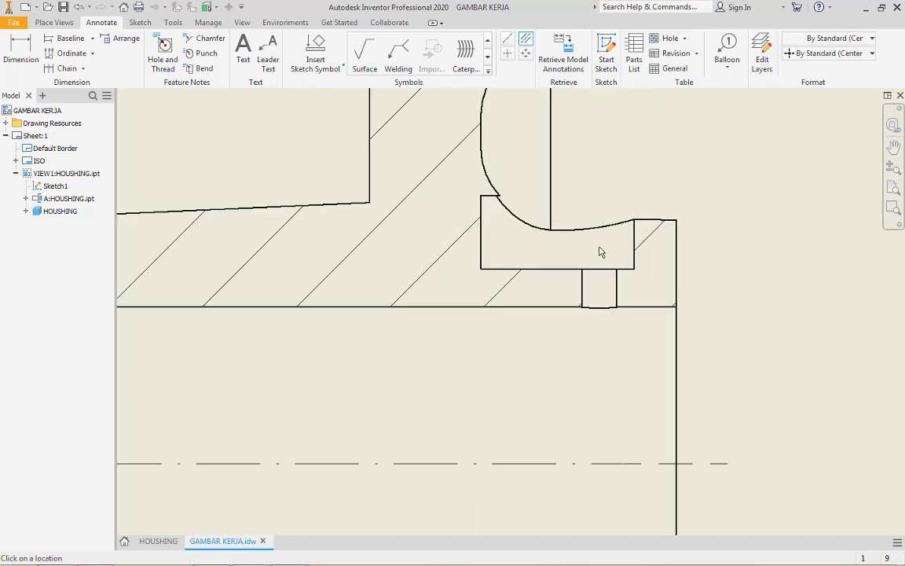
{"action": "left_click", "coordinate": [583, 291]}
{"action": "left_click", "coordinate": [617, 287]}
Add a center mark to the flange's outer circle in the base view
{"action": "scroll", "coordinate": [600, 229], "scroll_direction": "up", "scroll_amount": 5}
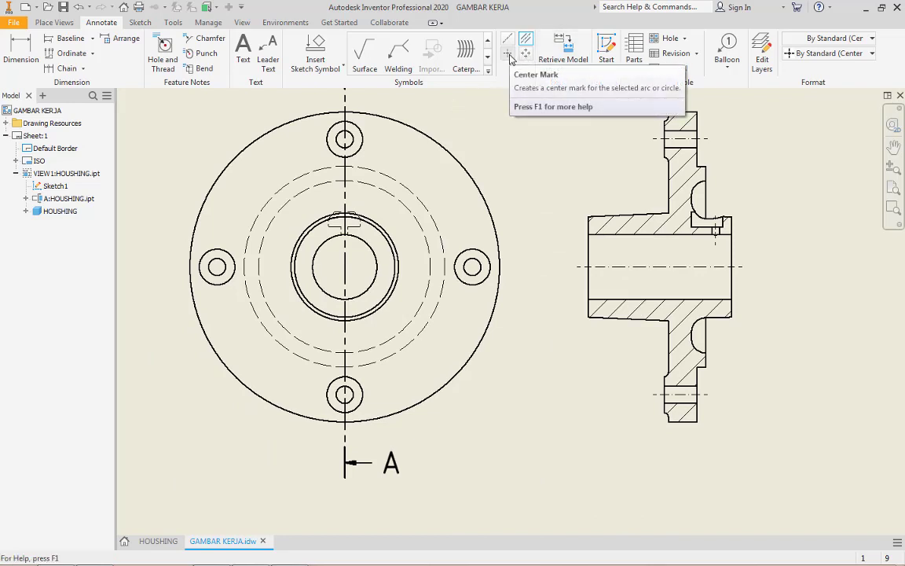
{"action": "left_click", "coordinate": [509, 54]}
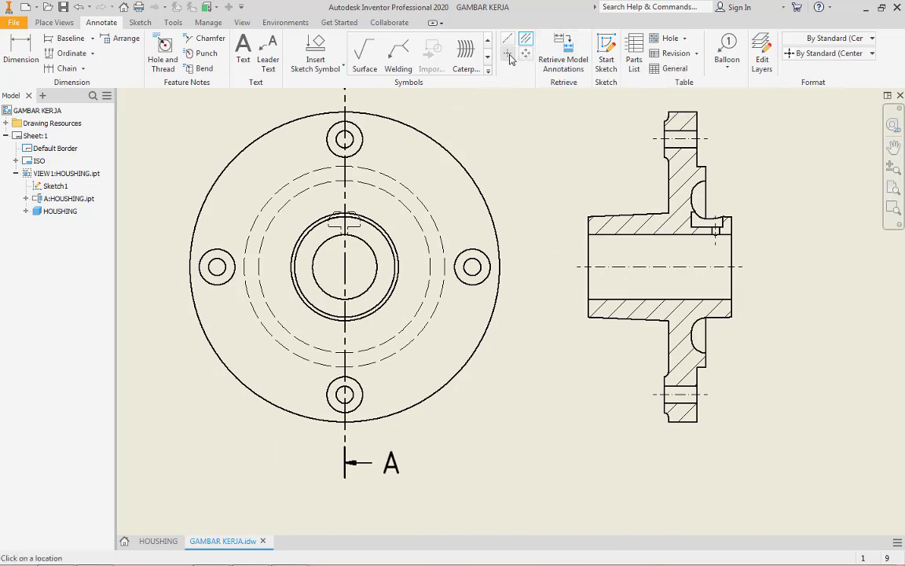
{"action": "left_click", "coordinate": [436, 144]}
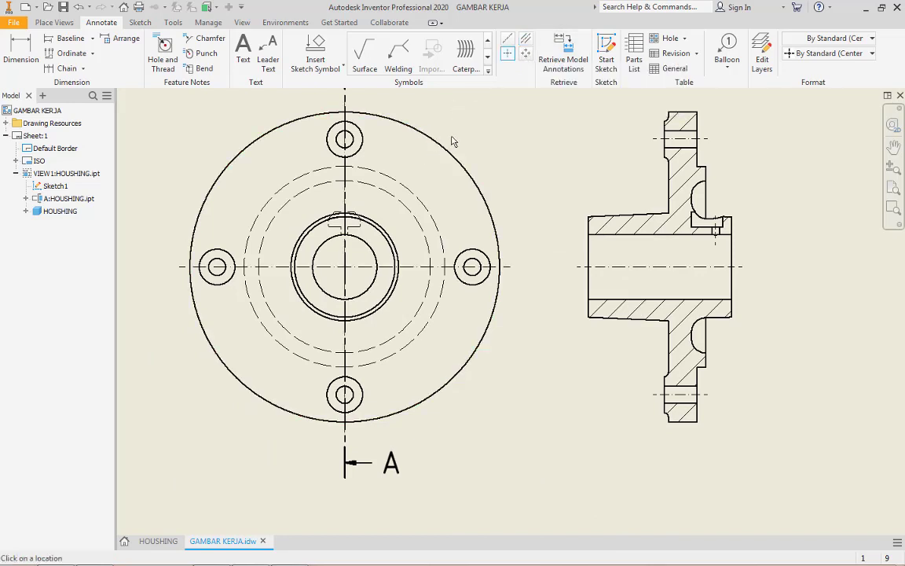
Add center marks to the four bolt holes around the flange in the base view
{"action": "left_click", "coordinate": [458, 259]}
{"action": "left_click", "coordinate": [356, 124]}
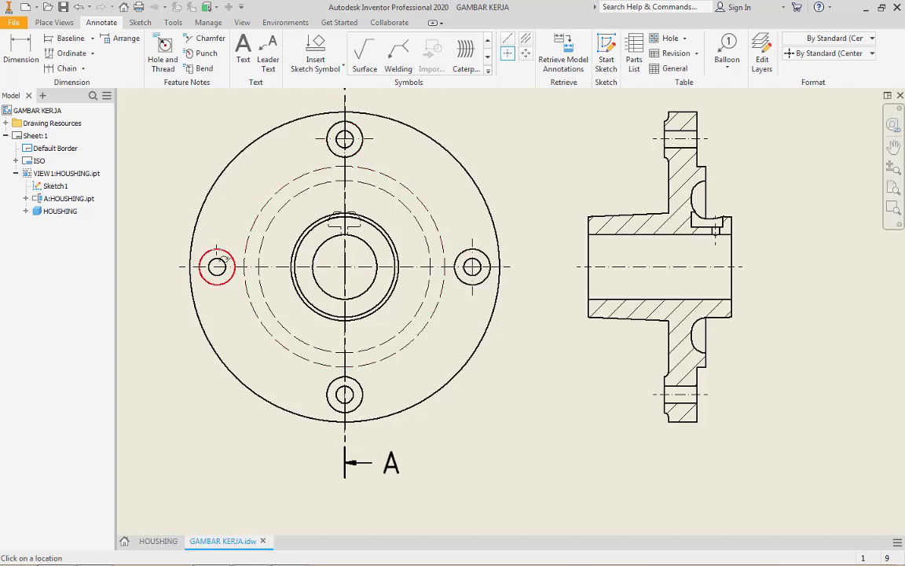
{"action": "left_click", "coordinate": [208, 258]}
{"action": "left_click", "coordinate": [363, 399]}
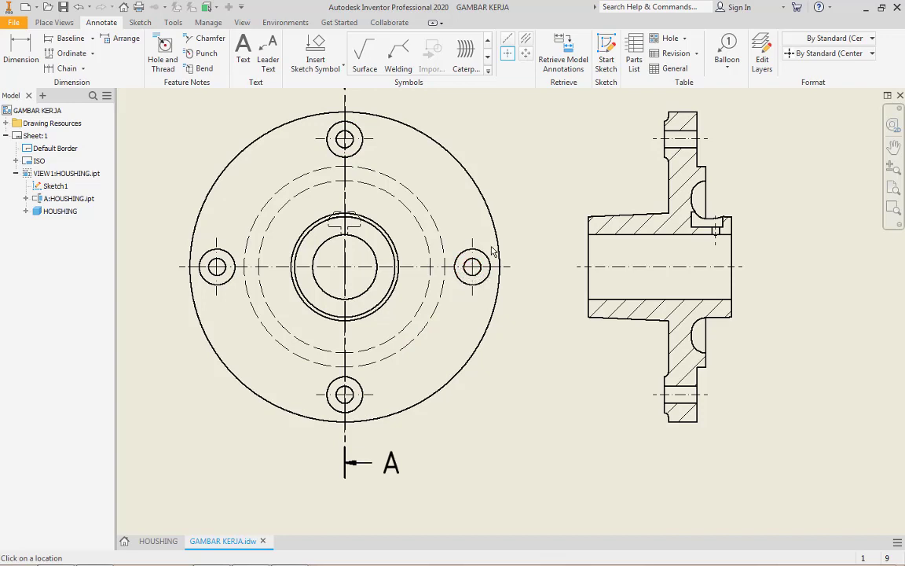
{"action": "key", "text": "Escape"}
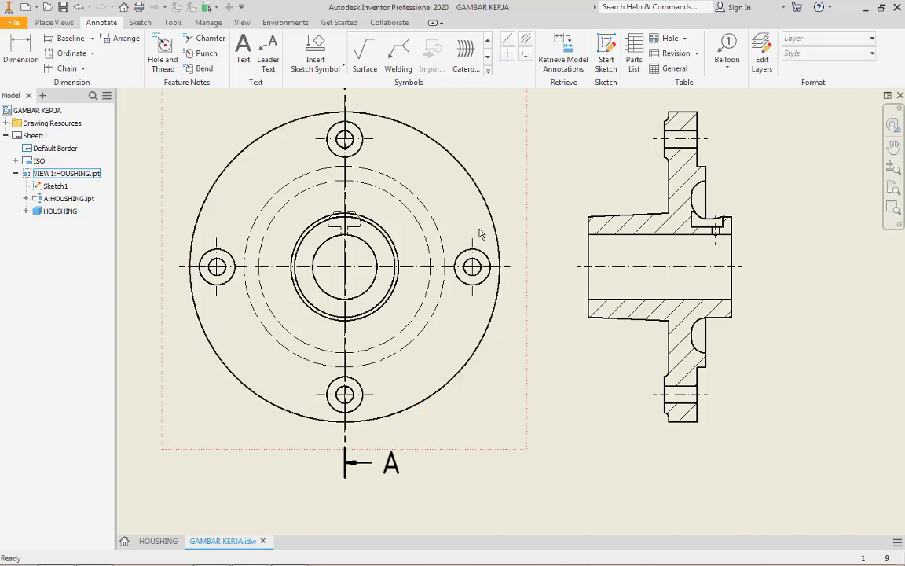
Set the base view's display style to Hidden Line Removed
{"action": "scroll", "coordinate": [534, 238], "scroll_direction": "down", "scroll_amount": 3}
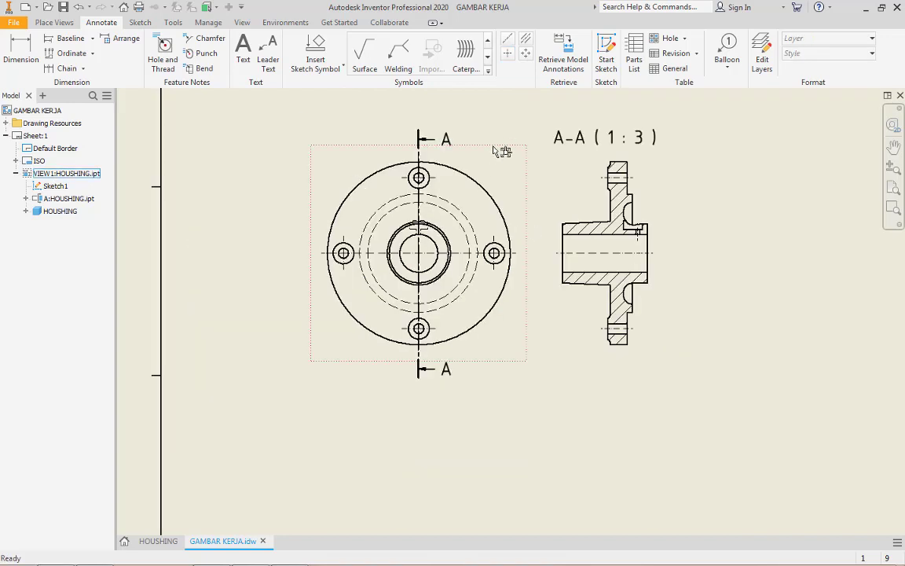
{"action": "double_click", "coordinate": [450, 161]}
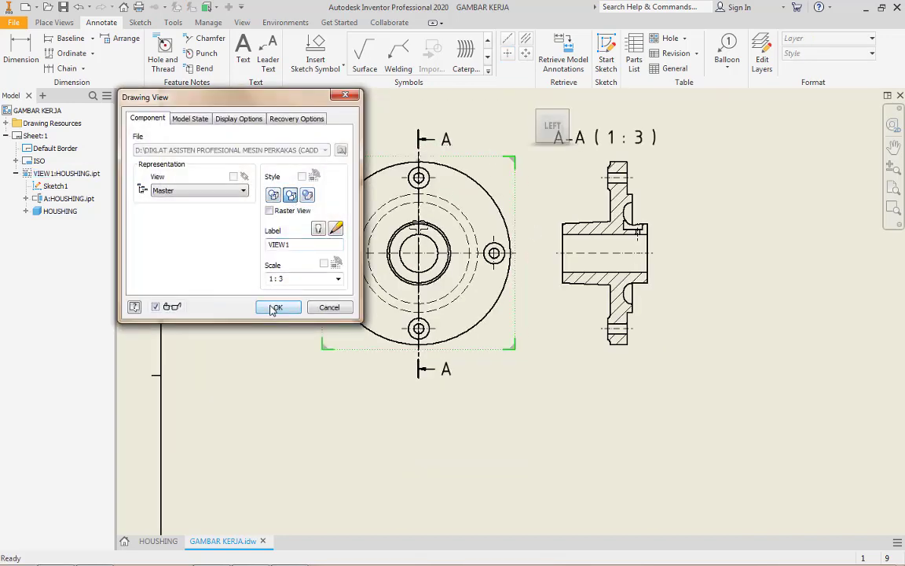
{"action": "left_click", "coordinate": [290, 196]}
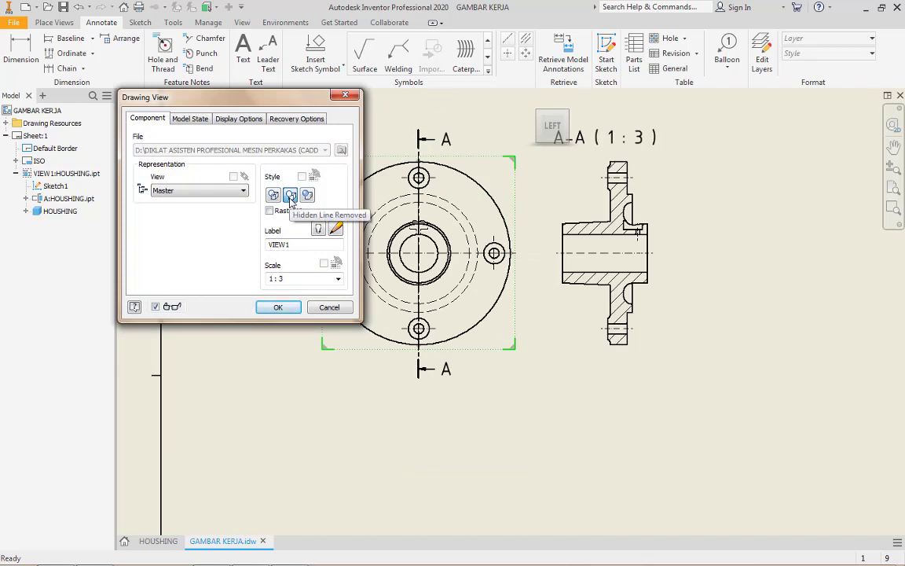
{"action": "left_click", "coordinate": [284, 307]}
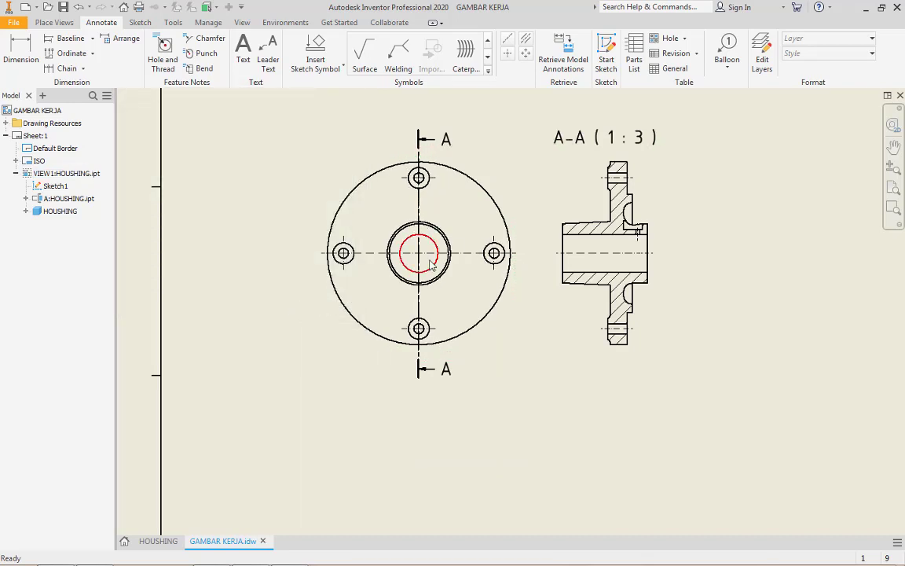
{"action": "scroll", "coordinate": [431, 266], "scroll_direction": "up", "scroll_amount": 3}
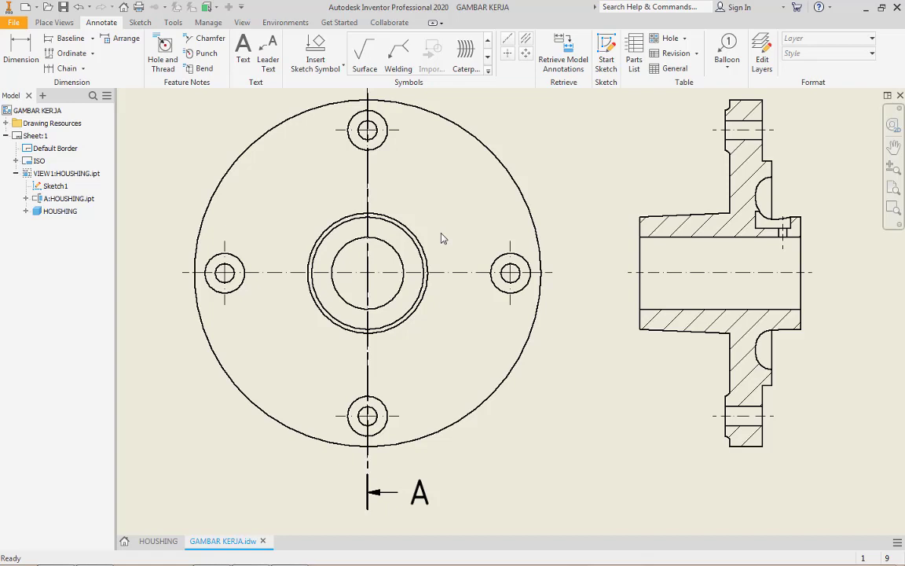
{"action": "scroll", "coordinate": [442, 238], "scroll_direction": "down", "scroll_amount": 3}
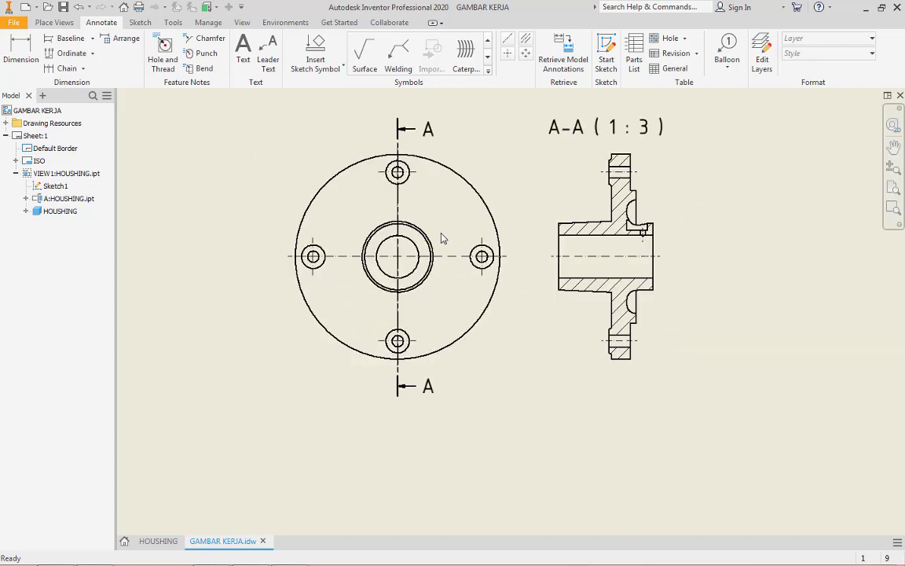
{"action": "scroll", "coordinate": [640, 306], "scroll_direction": "up", "scroll_amount": 3}
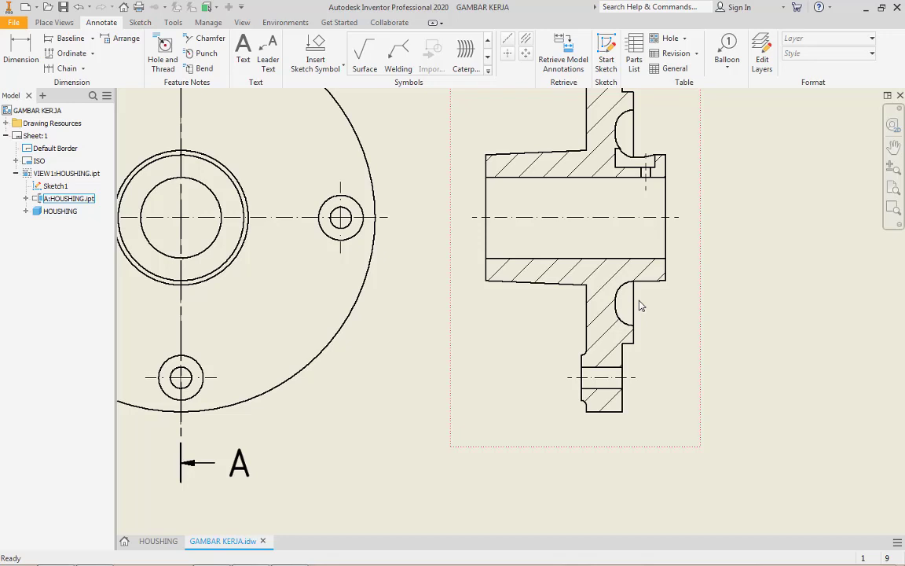
{"action": "scroll", "coordinate": [641, 306], "scroll_direction": "down", "scroll_amount": 5}
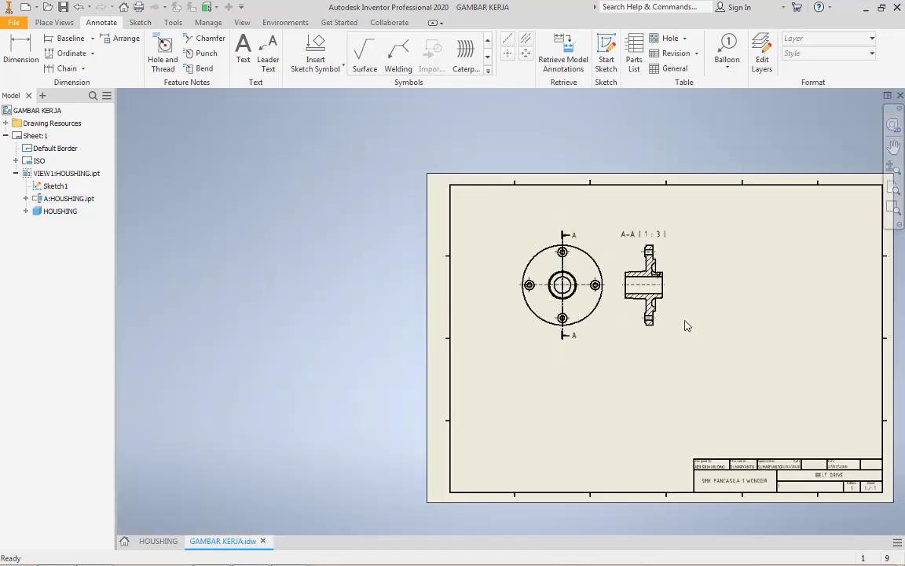
{"action": "middle_click_drag", "start_coordinate": [583, 300], "coordinate": [441, 280]}
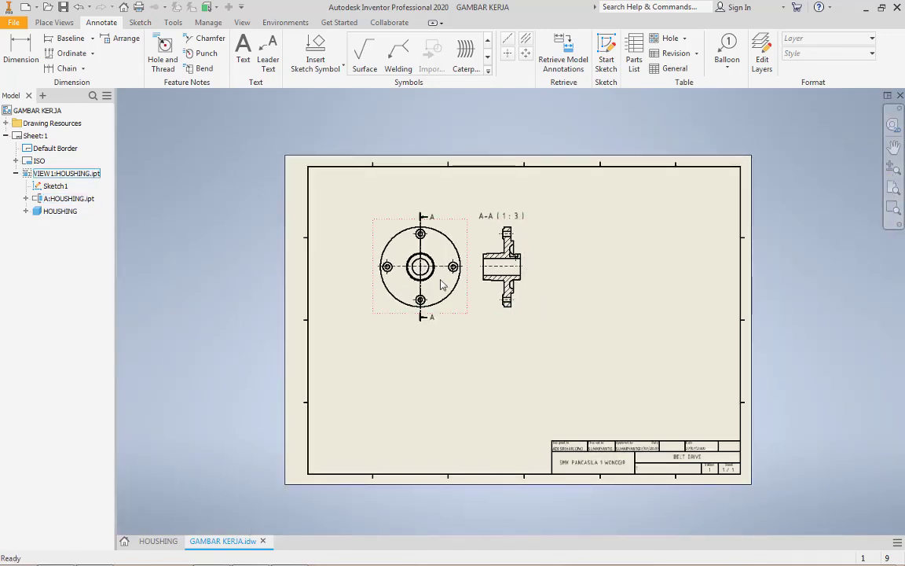
{"action": "scroll", "coordinate": [441, 280], "scroll_direction": "up", "scroll_amount": 3}
{"action": "scroll", "coordinate": [472, 291], "scroll_direction": "down", "scroll_amount": 3}
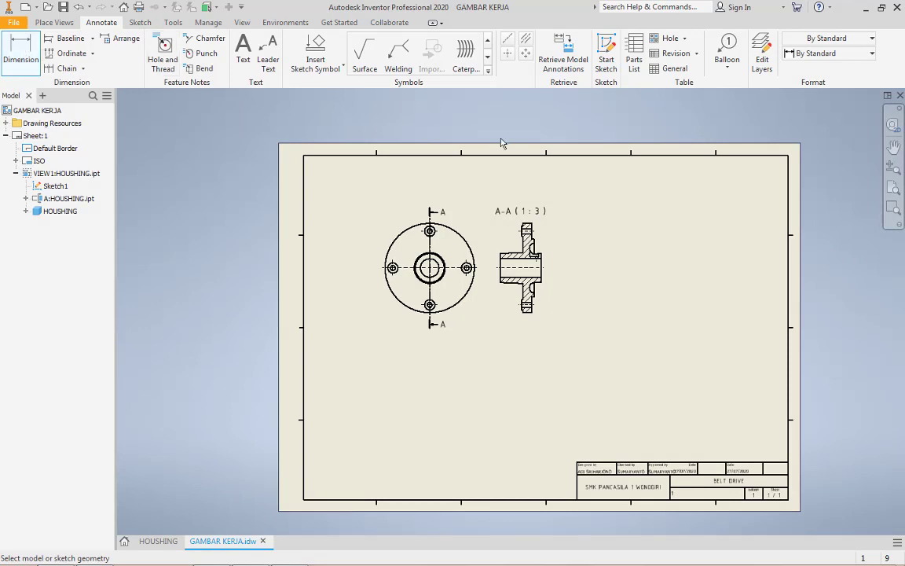
Move section view A-A farther from the base view to make room for dimensions
{"action": "scroll", "coordinate": [560, 261], "scroll_direction": "up", "scroll_amount": 5}
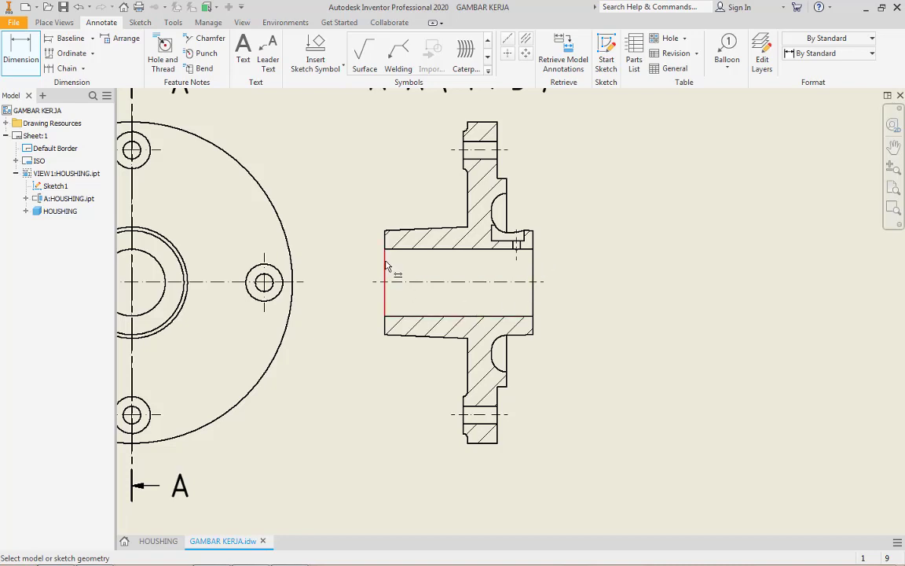
{"action": "key", "text": "Escape"}
{"action": "left_click_drag", "start_coordinate": [386, 266], "coordinate": [513, 266]}
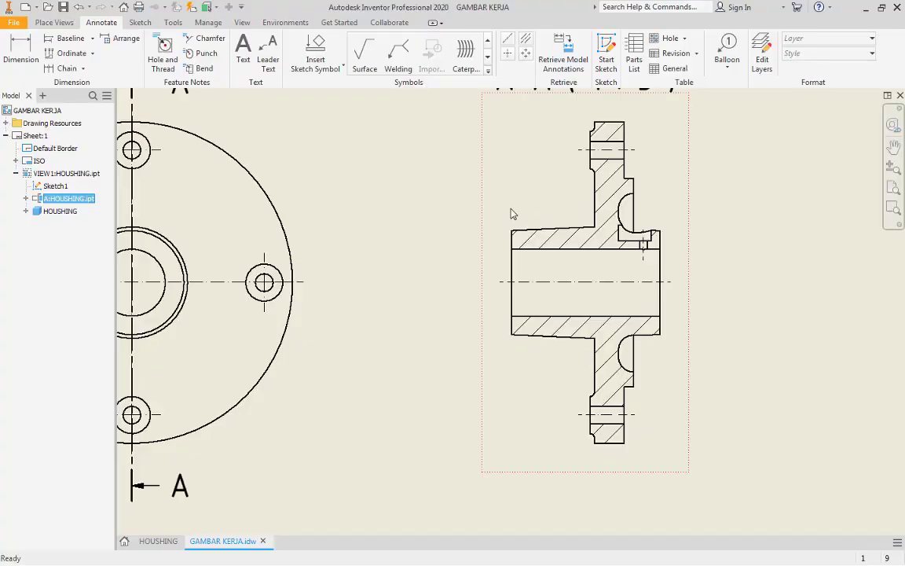
Dimension the outer diameter at the small end of the tapered hub in section A-A, adding a diameter symbol before the value
{"action": "key", "text": "d"}
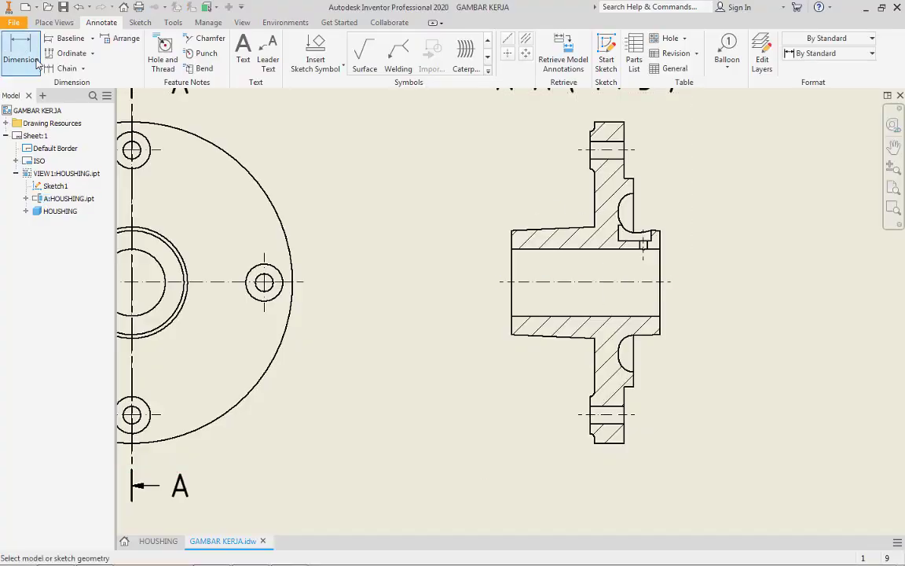
{"action": "left_click", "coordinate": [511, 233]}
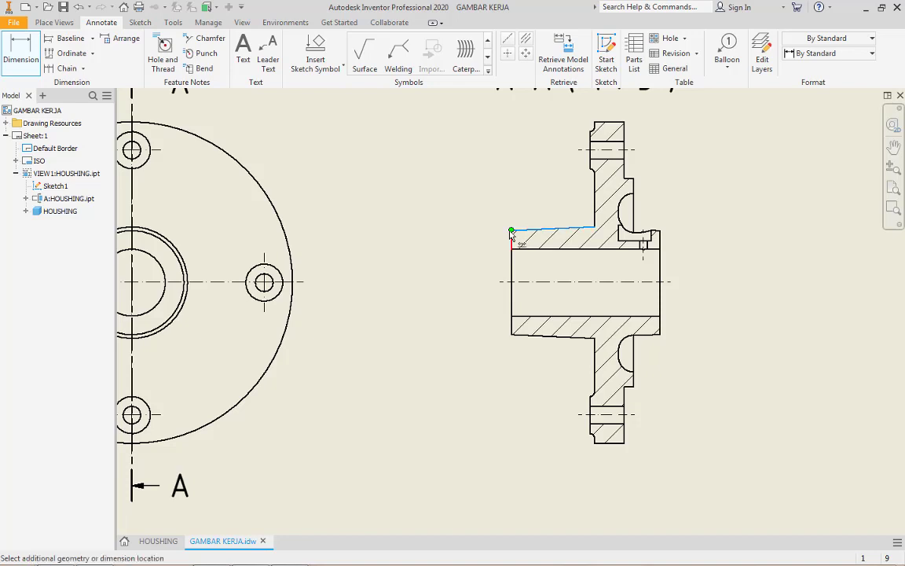
{"action": "left_click", "coordinate": [514, 339]}
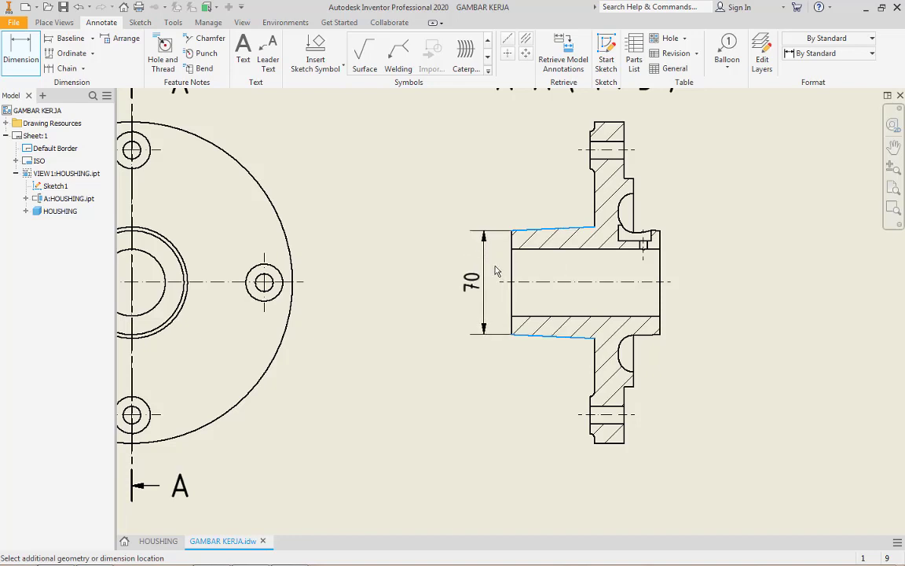
{"action": "left_click", "coordinate": [496, 271]}
{"action": "left_click", "coordinate": [140, 121]}
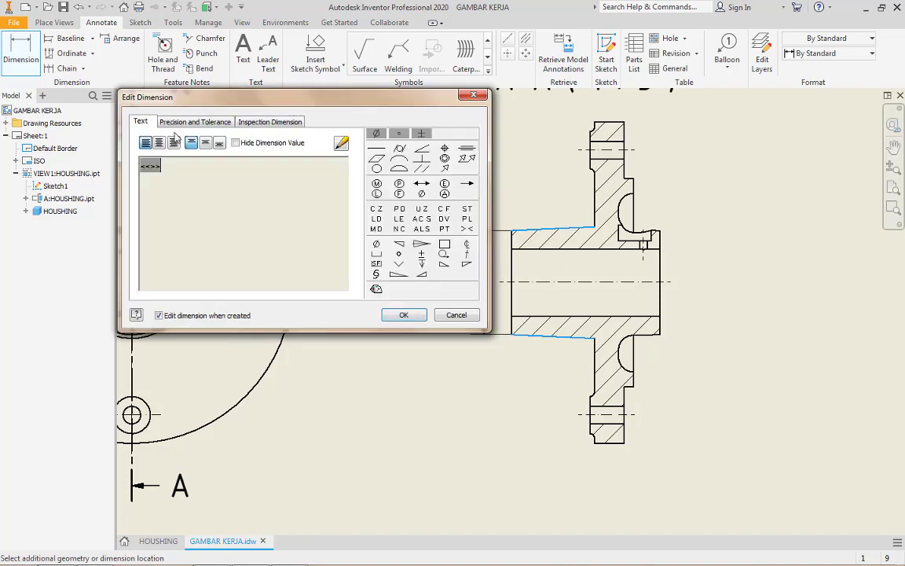
{"action": "left_click", "coordinate": [377, 133]}
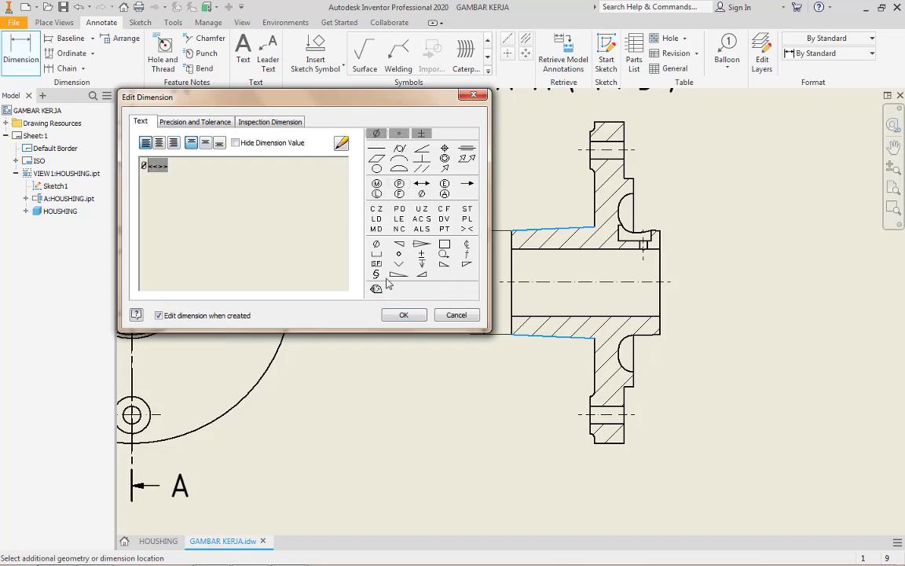
{"action": "left_click", "coordinate": [404, 314]}
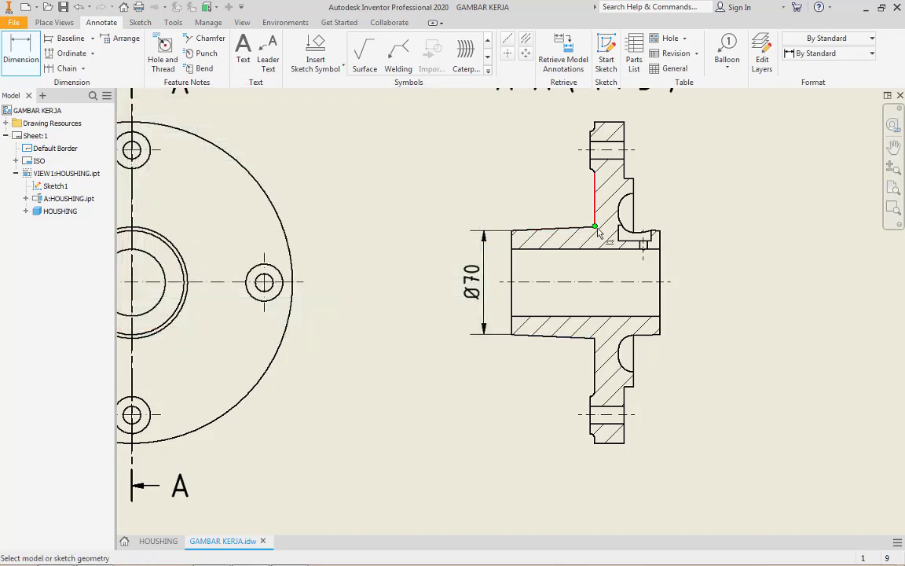
Dimension the tapered hub's outer diameter where it meets the flange in section A-A, adding a diameter symbol before the value
{"action": "left_click", "coordinate": [595, 200]}
{"action": "left_click", "coordinate": [595, 338]}
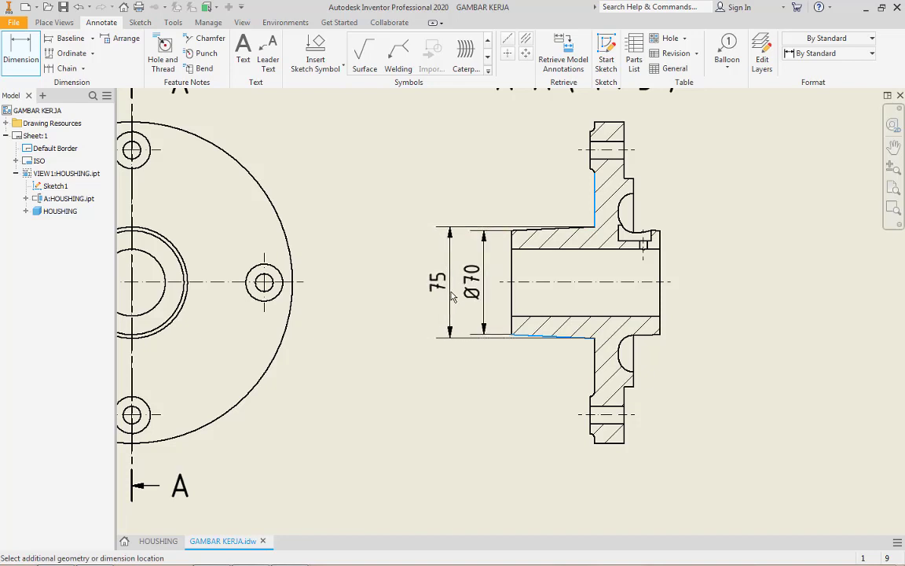
{"action": "left_click", "coordinate": [452, 295]}
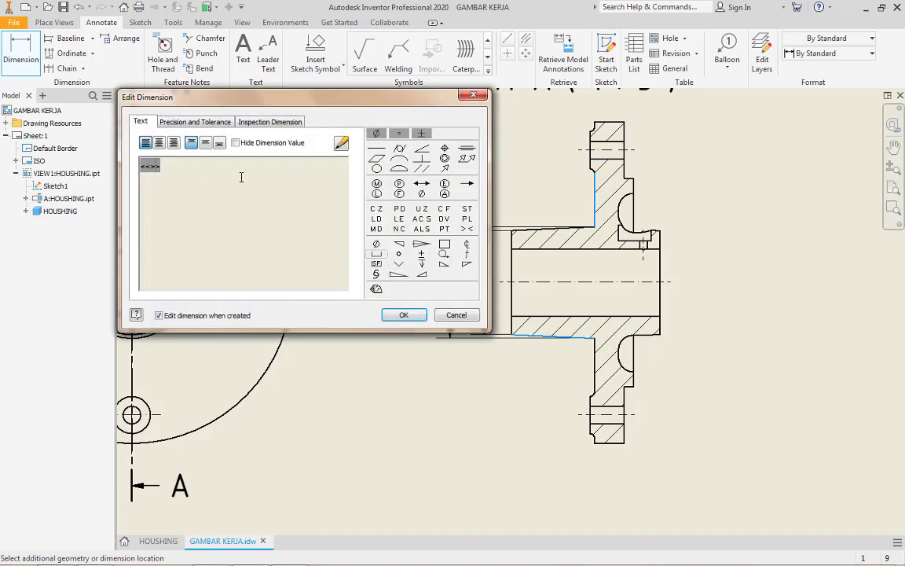
{"action": "left_click", "coordinate": [375, 133]}
{"action": "key", "text": "Return"}
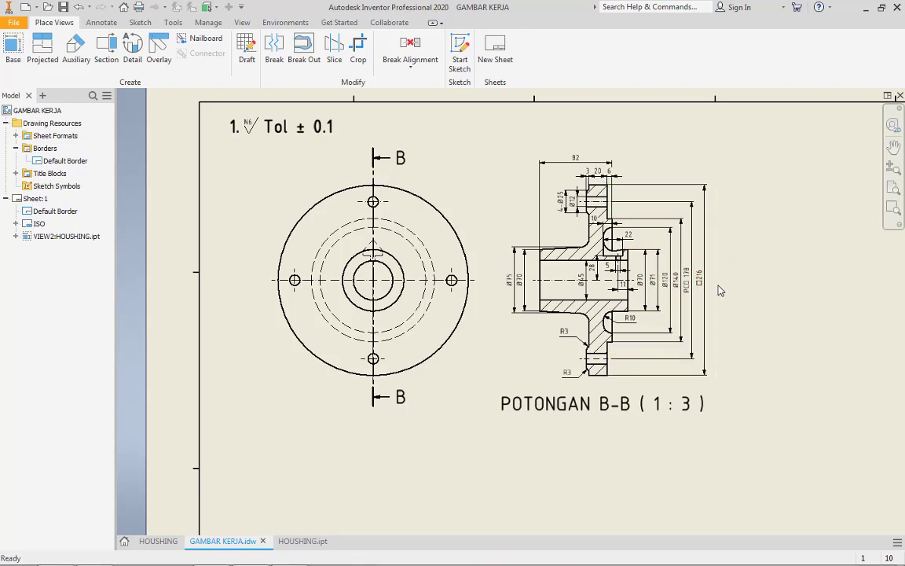
{"action": "scroll", "coordinate": [719, 291], "scroll_direction": "up", "scroll_amount": 5}
{"action": "scroll", "coordinate": [683, 287], "scroll_direction": "down", "scroll_amount": 10}
{"action": "scroll", "coordinate": [689, 295], "scroll_direction": "up", "scroll_amount": 3}
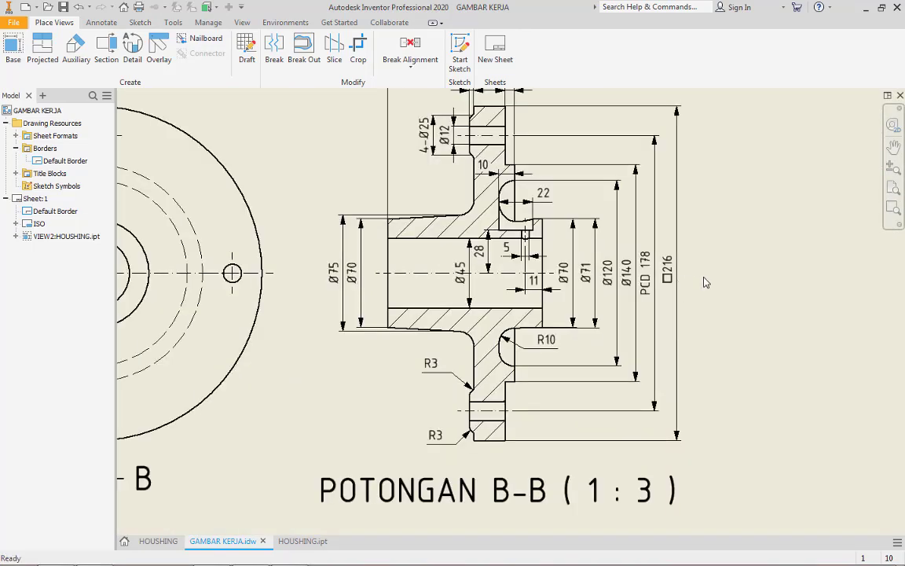
{"action": "scroll", "coordinate": [706, 284], "scroll_direction": "up", "scroll_amount": 1}
{"action": "middle_click_drag", "start_coordinate": [708, 282], "coordinate": [667, 295]}
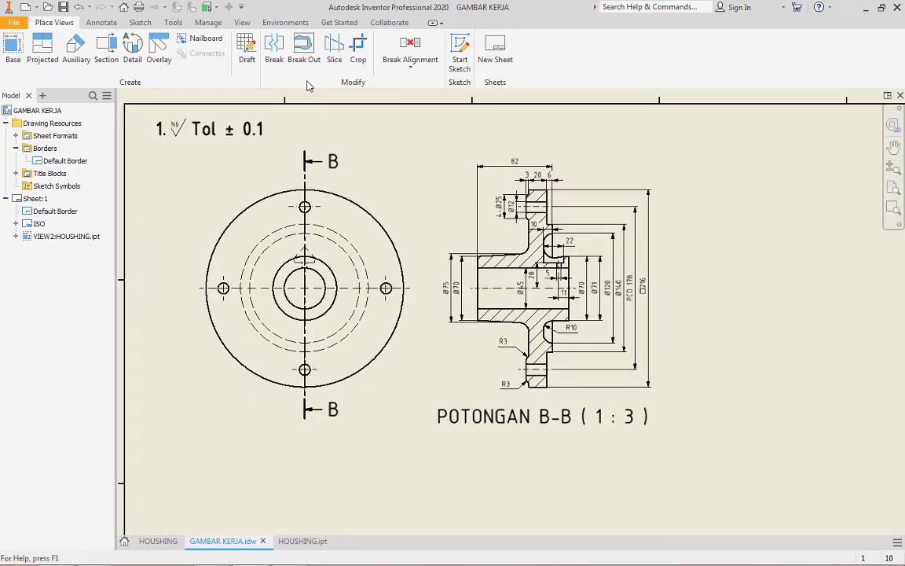
Open the Style and Standard Editor and check the text height of the Note Text (ISO) style
{"action": "left_click", "coordinate": [208, 23]}
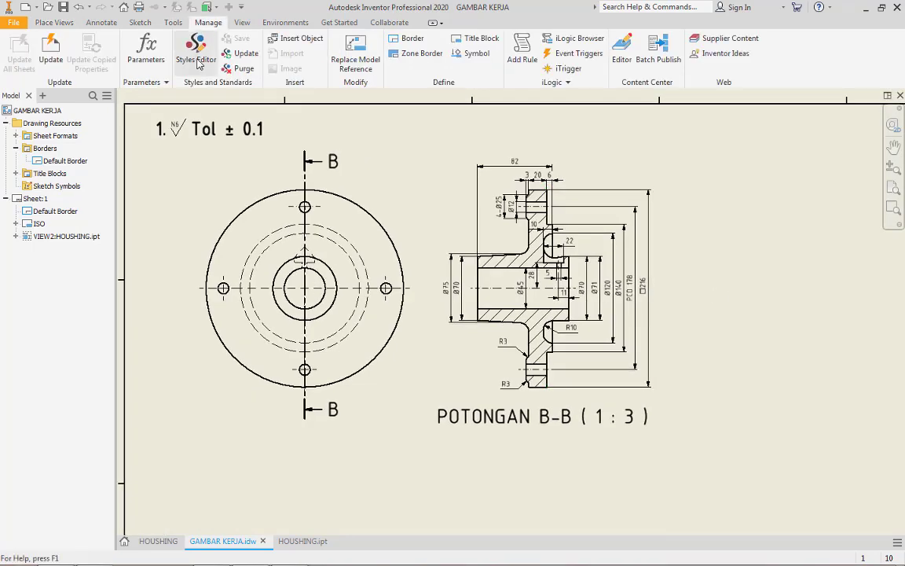
{"action": "left_click", "coordinate": [195, 61]}
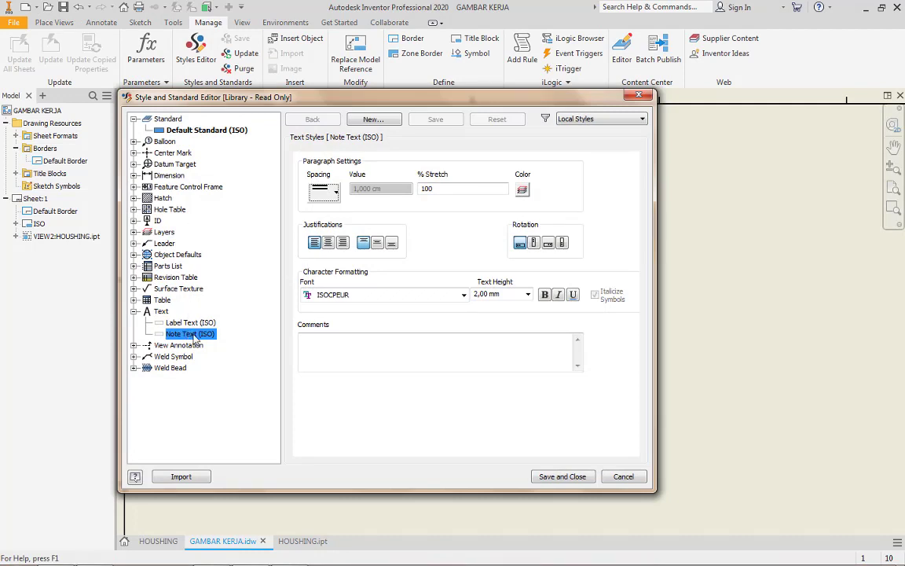
{"action": "left_click", "coordinate": [512, 294]}
{"action": "left_click", "coordinate": [503, 293]}
{"action": "double_click", "coordinate": [509, 296]}
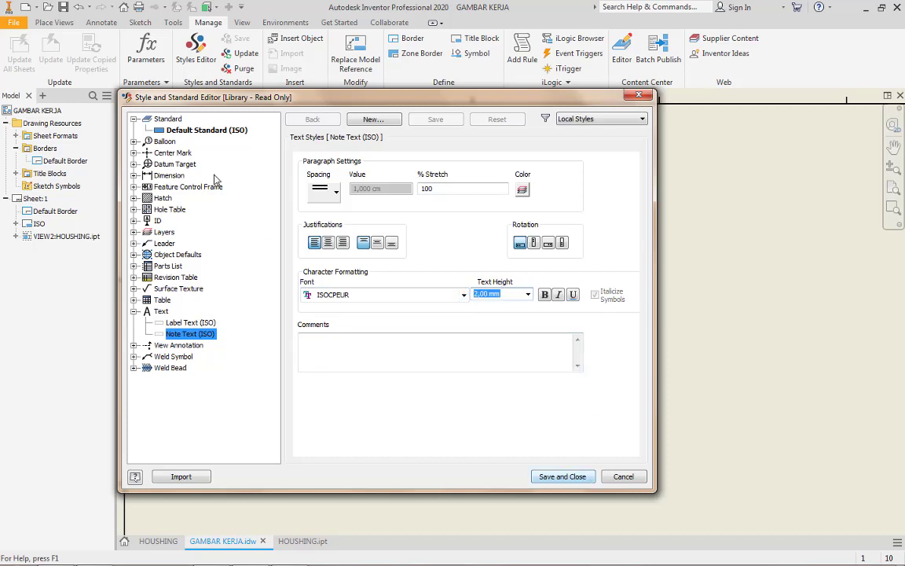
Check the display, text, tolerance and option settings of the Default (ISO) dimension style, saving and closing the style editor
{"action": "left_click", "coordinate": [178, 176]}
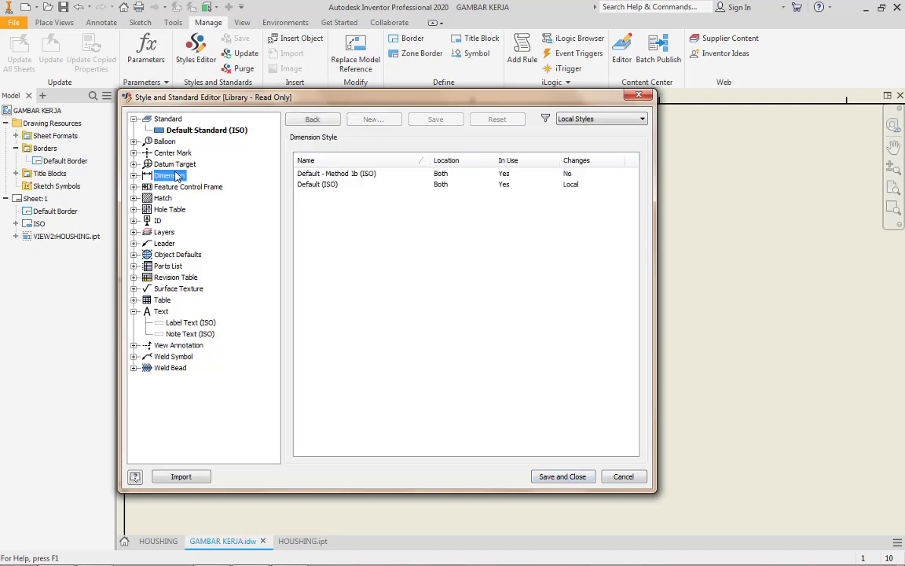
{"action": "left_click", "coordinate": [133, 175]}
{"action": "left_click", "coordinate": [186, 197]}
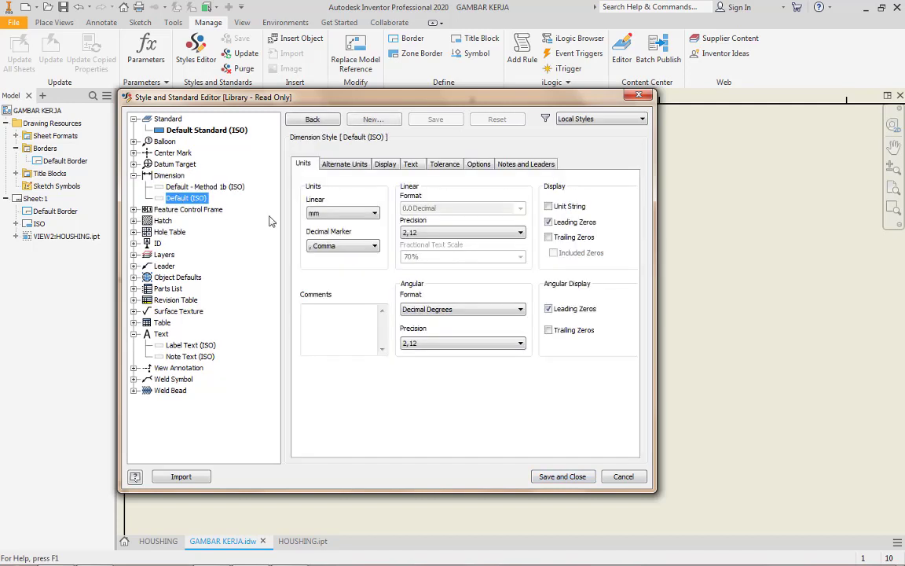
{"action": "left_click", "coordinate": [385, 164]}
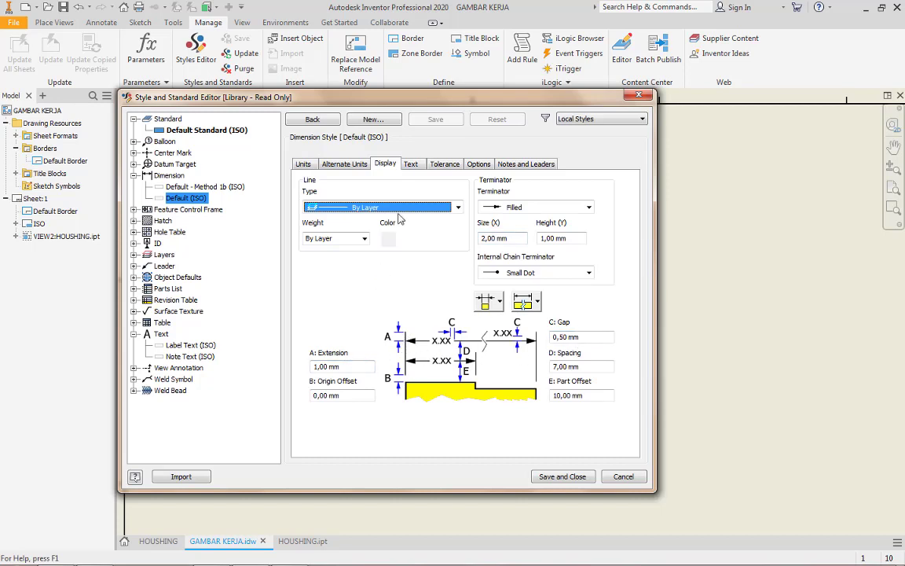
{"action": "left_click", "coordinate": [411, 164]}
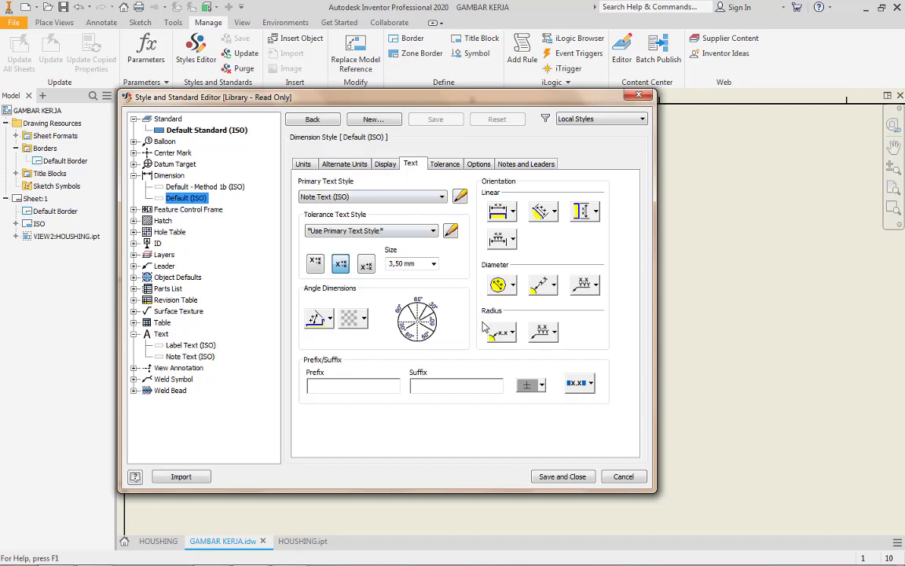
{"action": "left_click", "coordinate": [507, 333]}
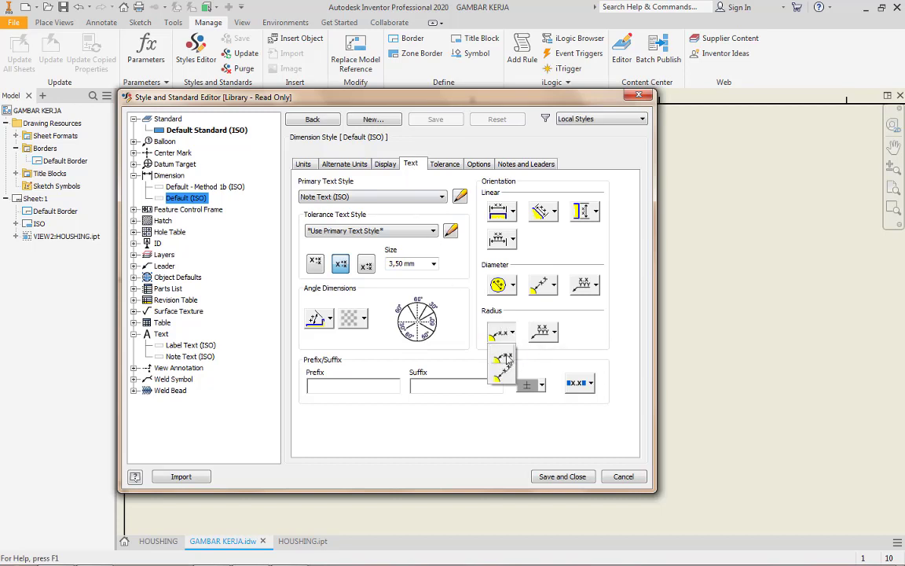
{"action": "left_click", "coordinate": [445, 164]}
{"action": "left_click", "coordinate": [478, 164]}
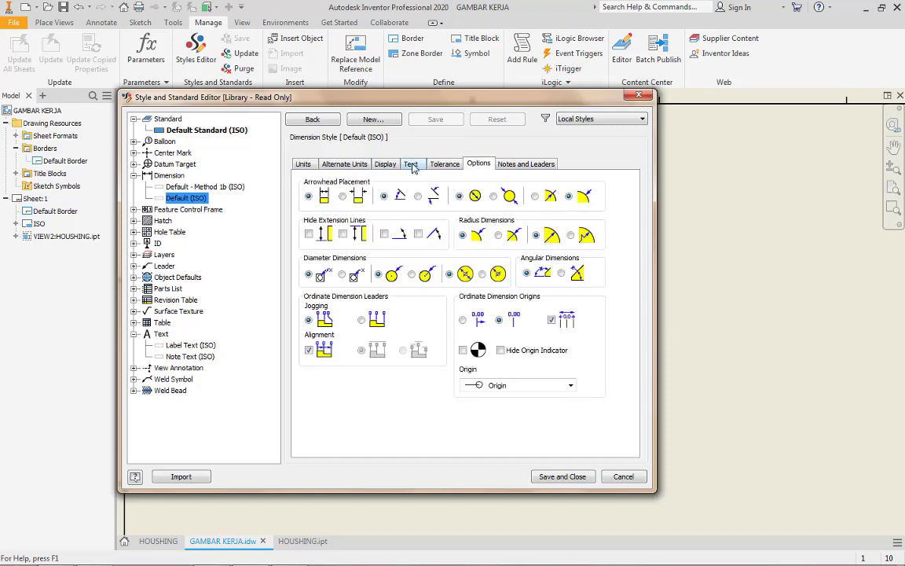
{"action": "left_click", "coordinate": [385, 164]}
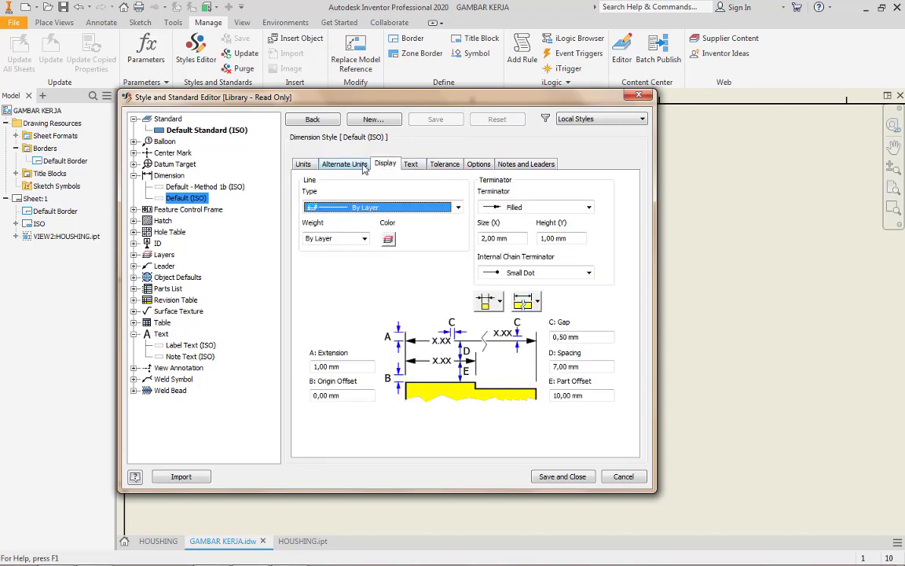
{"action": "left_click", "coordinate": [364, 166]}
{"action": "left_click", "coordinate": [392, 166]}
{"action": "left_click", "coordinate": [580, 477]}
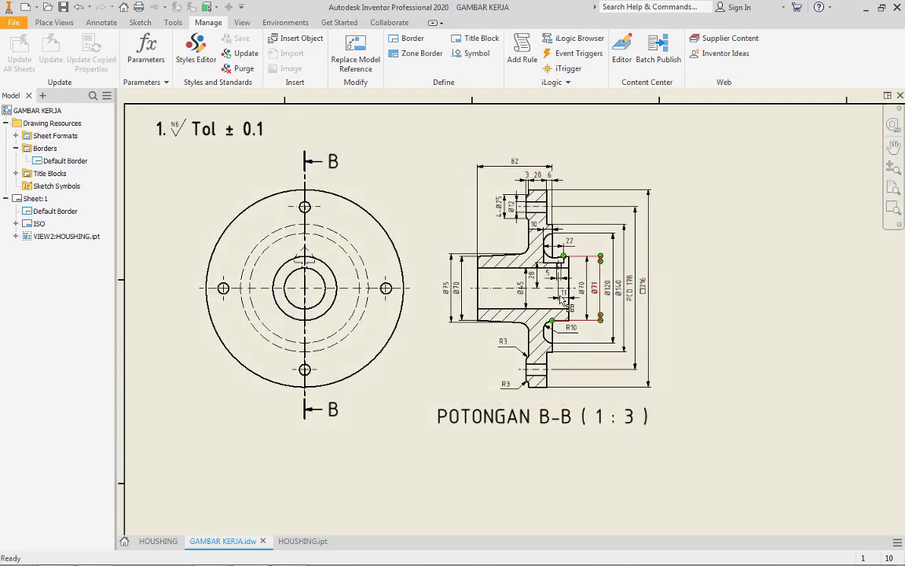
Inspect the dimensions in section view B-B for legibility and the free space on the sheet below the housing views
{"action": "scroll", "coordinate": [558, 183], "scroll_direction": "up", "scroll_amount": 4}
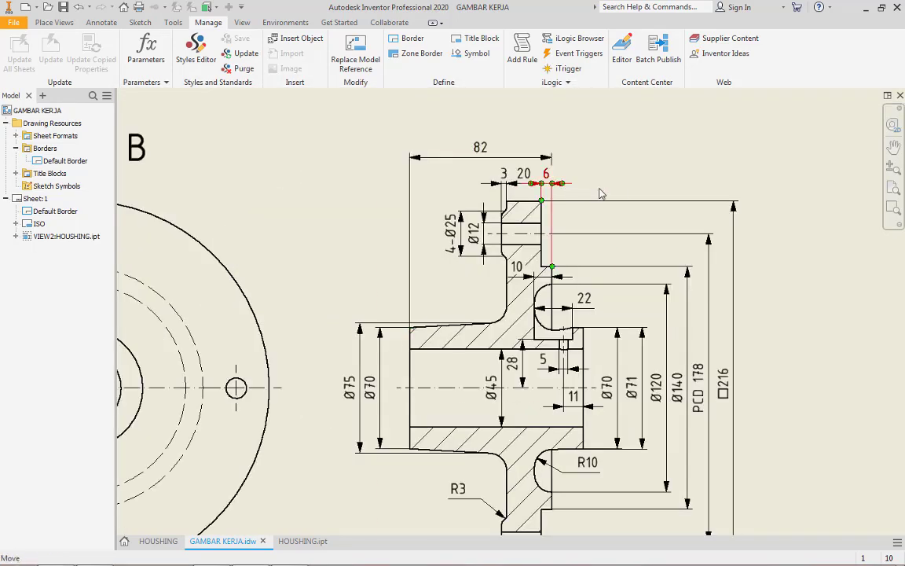
{"action": "scroll", "coordinate": [593, 204], "scroll_direction": "up", "scroll_amount": 5}
{"action": "scroll", "coordinate": [596, 220], "scroll_direction": "down", "scroll_amount": 4}
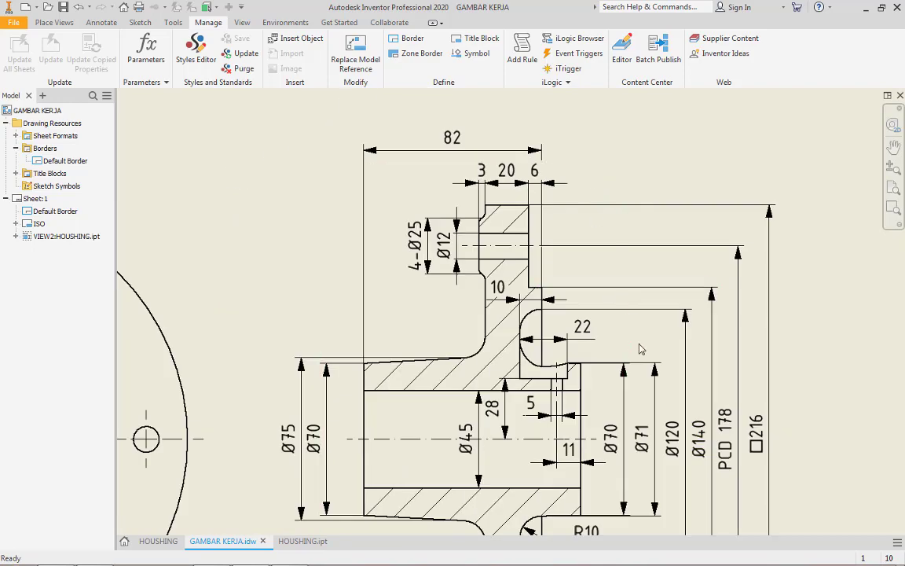
{"action": "scroll", "coordinate": [642, 347], "scroll_direction": "down", "scroll_amount": 5}
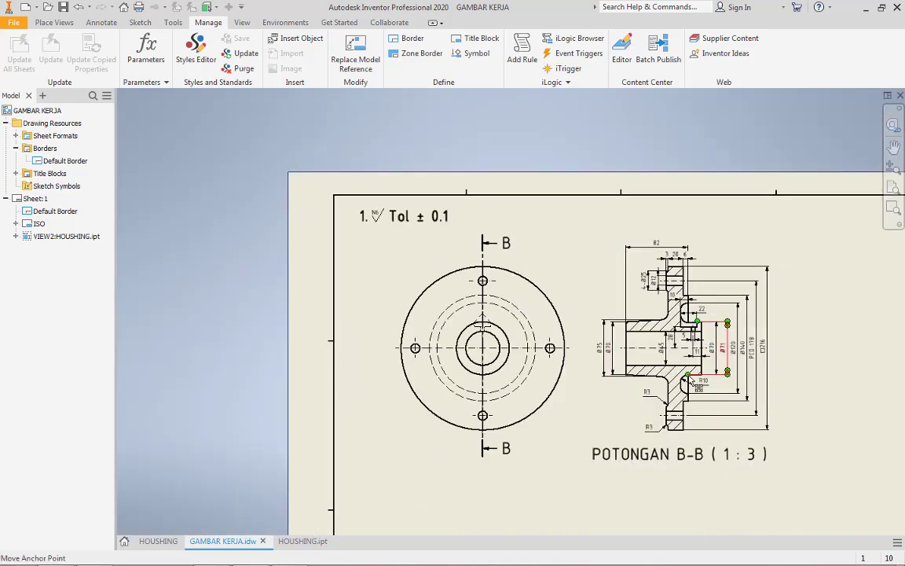
{"action": "scroll", "coordinate": [731, 347], "scroll_direction": "up", "scroll_amount": 1}
{"action": "middle_click_drag", "start_coordinate": [731, 347], "coordinate": [646, 298]}
{"action": "scroll", "coordinate": [602, 342], "scroll_direction": "down", "scroll_amount": 5}
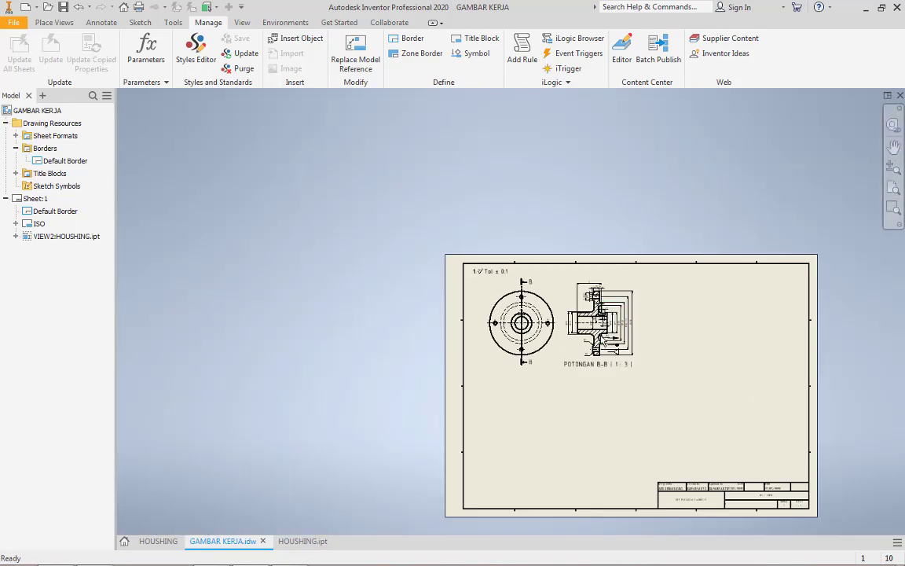
{"action": "middle_click_drag", "start_coordinate": [617, 357], "coordinate": [529, 321]}
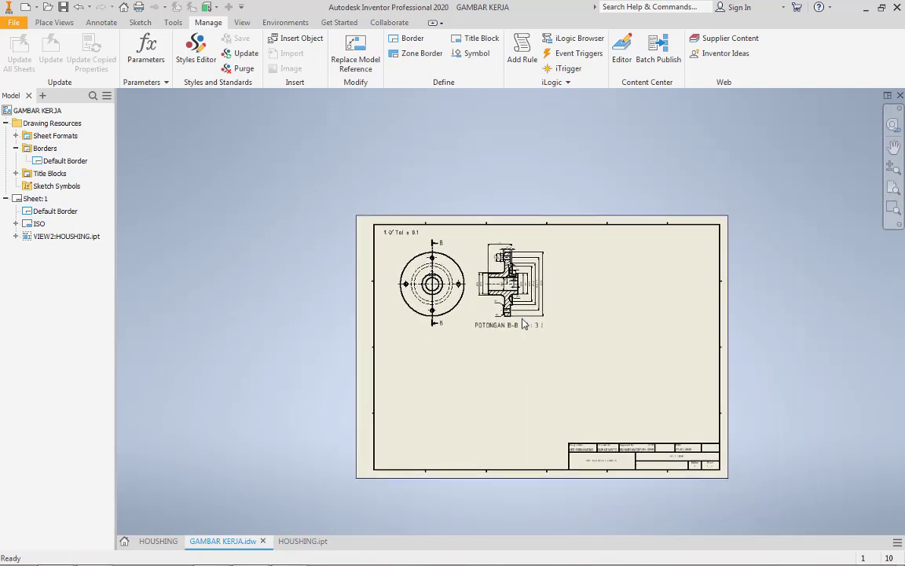
Place a front base view of the SHAFT part from the TUGAS 1 folder at scale 1:3 in Hidden Line style
{"action": "left_click", "coordinate": [53, 22]}
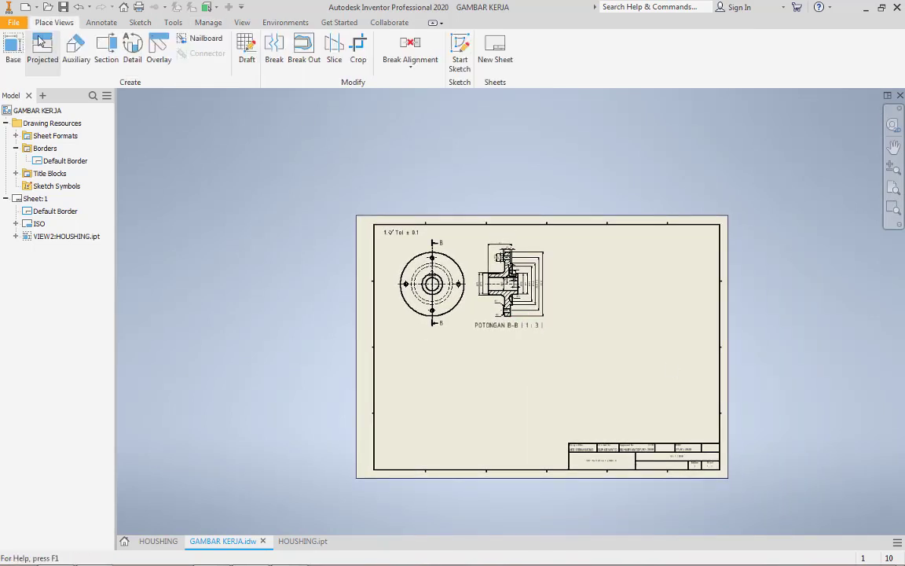
{"action": "left_click", "coordinate": [13, 49]}
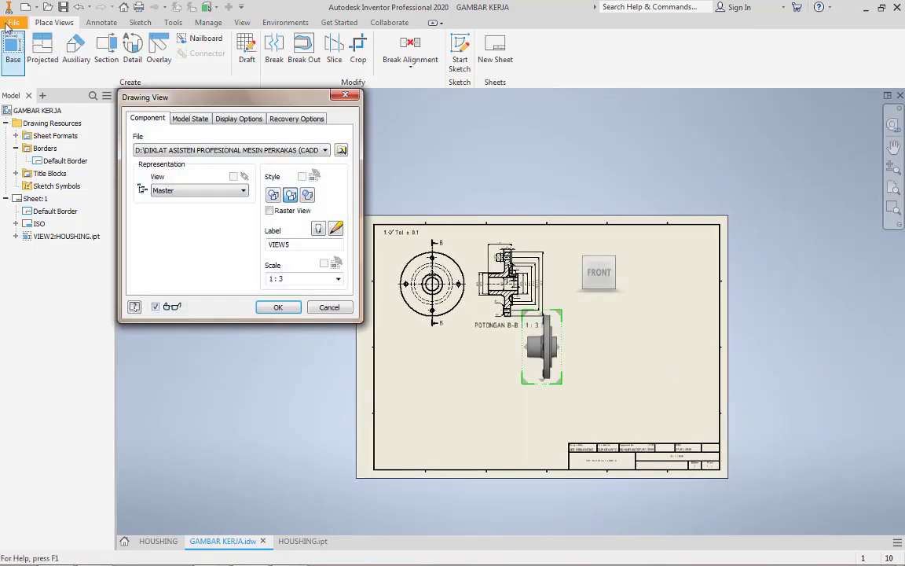
{"action": "left_click", "coordinate": [343, 151]}
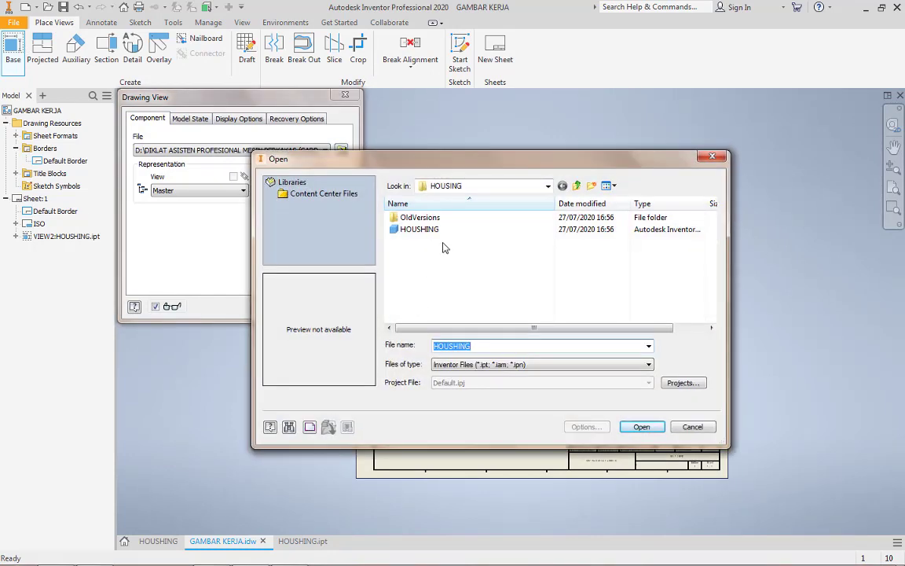
{"action": "left_click", "coordinate": [542, 186]}
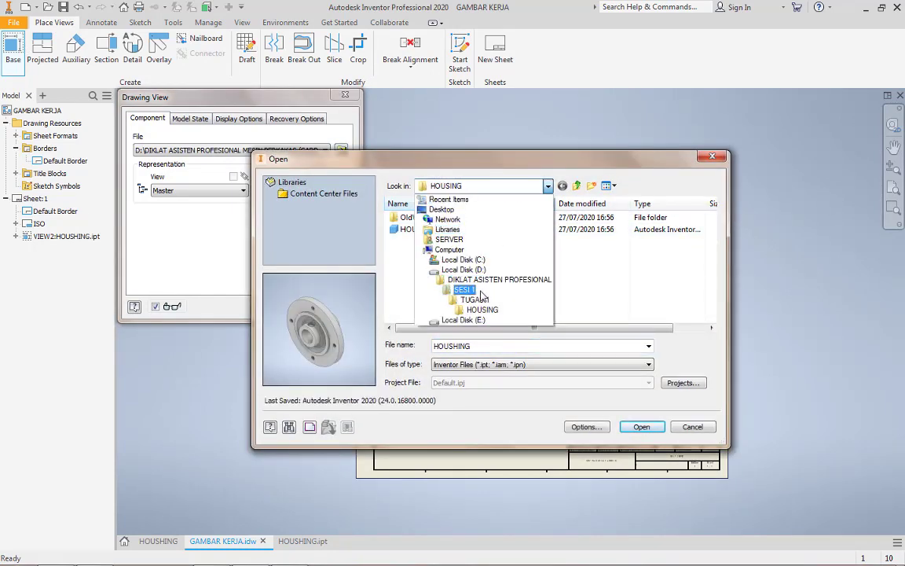
{"action": "left_click", "coordinate": [464, 290]}
{"action": "double_click", "coordinate": [431, 229]}
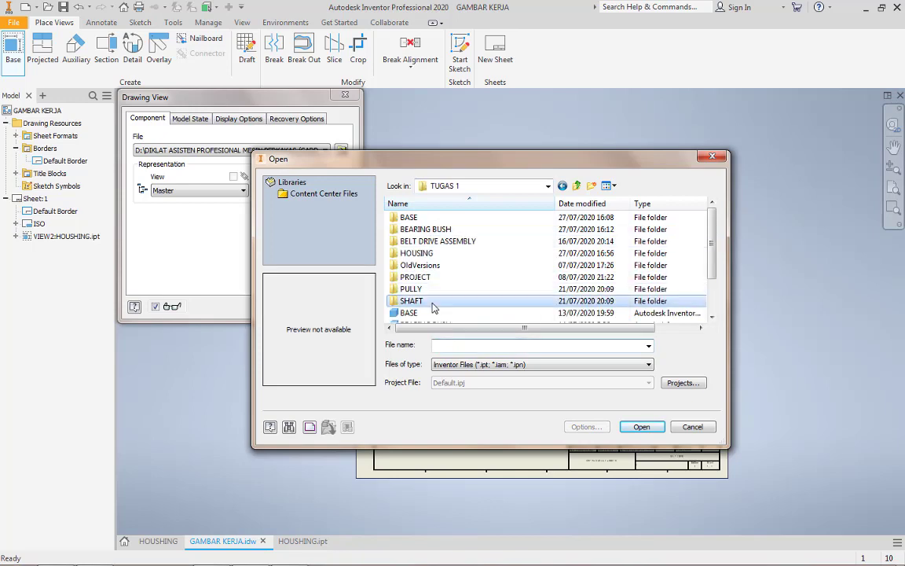
{"action": "scroll", "coordinate": [433, 308], "scroll_direction": "down", "scroll_amount": 2}
{"action": "double_click", "coordinate": [430, 311]}
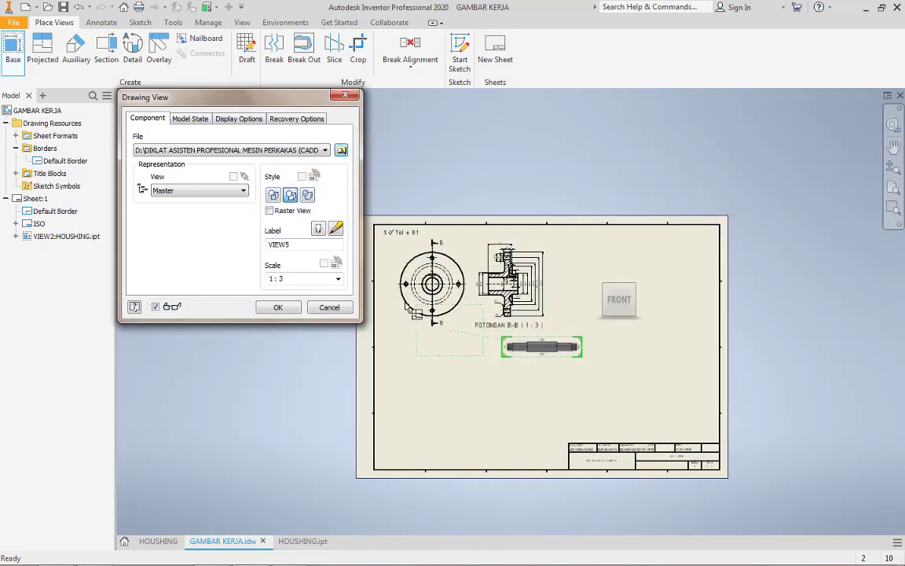
{"action": "scroll", "coordinate": [491, 337], "scroll_direction": "up", "scroll_amount": 5}
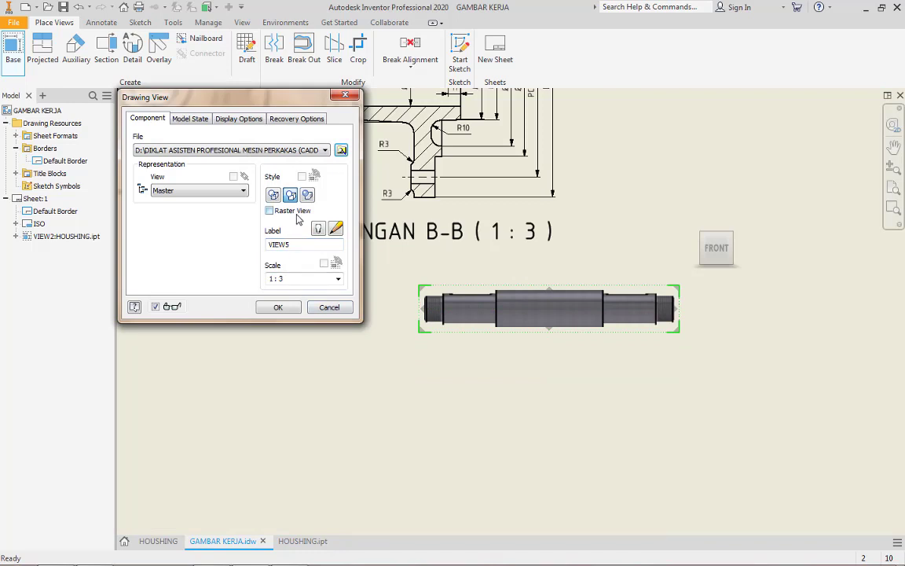
{"action": "left_click", "coordinate": [273, 194]}
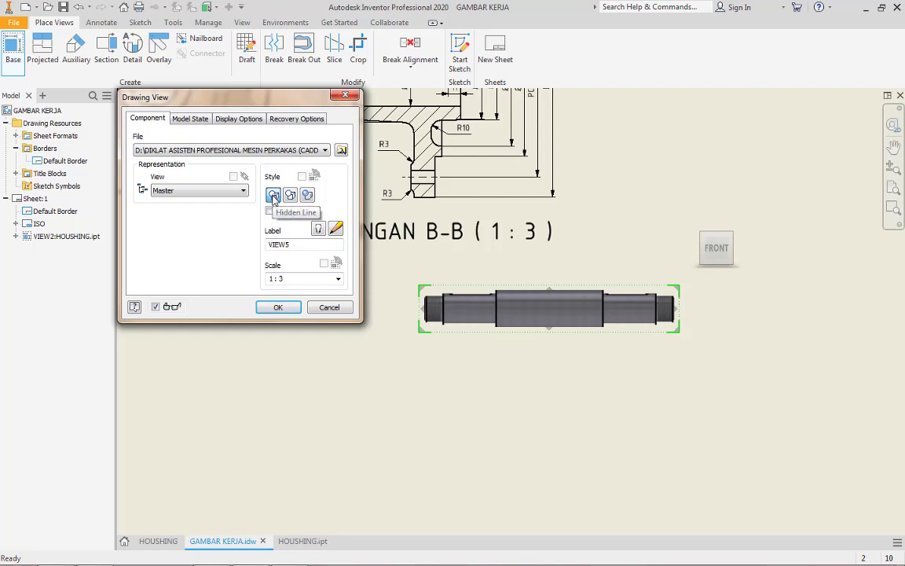
{"action": "left_click", "coordinate": [292, 308]}
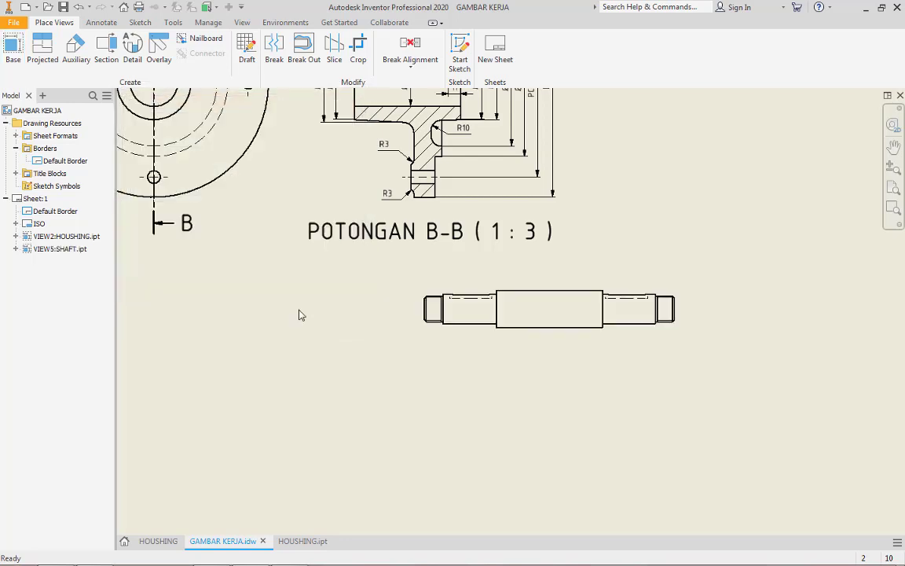
Move the shaft view below the housing's base view, near the sheet's left border
{"action": "scroll", "coordinate": [518, 290], "scroll_direction": "down", "scroll_amount": 3}
{"action": "left_click_drag", "start_coordinate": [531, 287], "coordinate": [331, 334]}
{"action": "scroll", "coordinate": [440, 310], "scroll_direction": "up", "scroll_amount": 6}
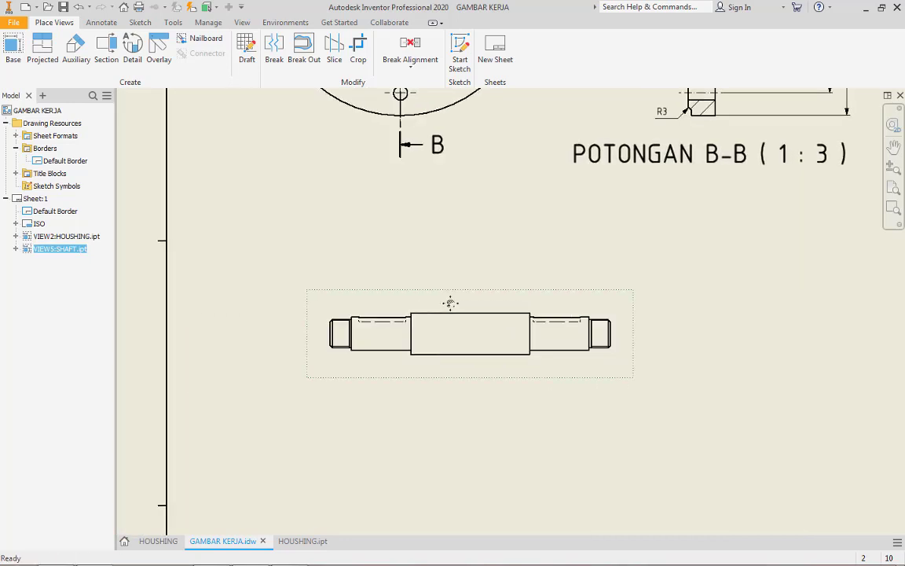
{"action": "scroll", "coordinate": [424, 318], "scroll_direction": "down", "scroll_amount": 3}
{"action": "middle_click_drag", "start_coordinate": [420, 361], "coordinate": [410, 287]}
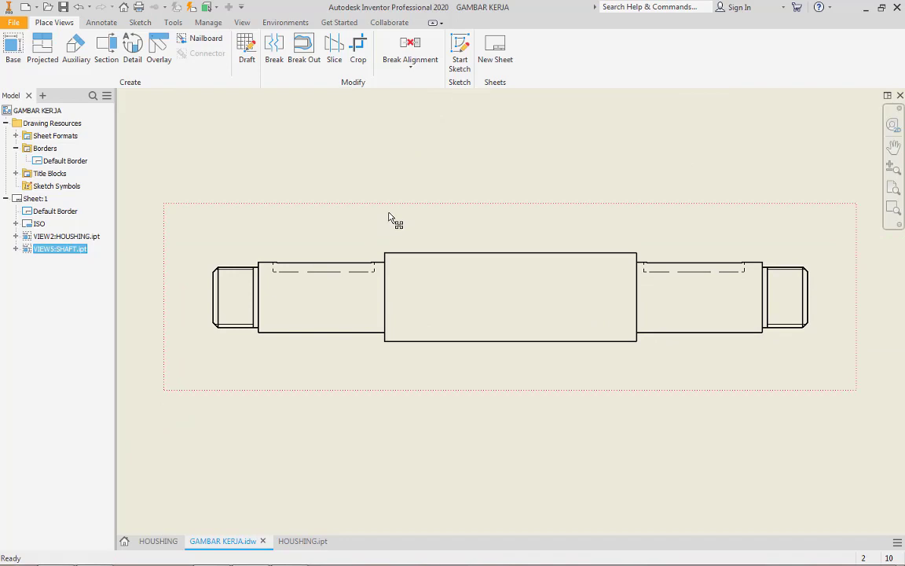
Create a projected end view of the shaft to the right of its front view
{"action": "scroll", "coordinate": [388, 218], "scroll_direction": "down", "scroll_amount": 2}
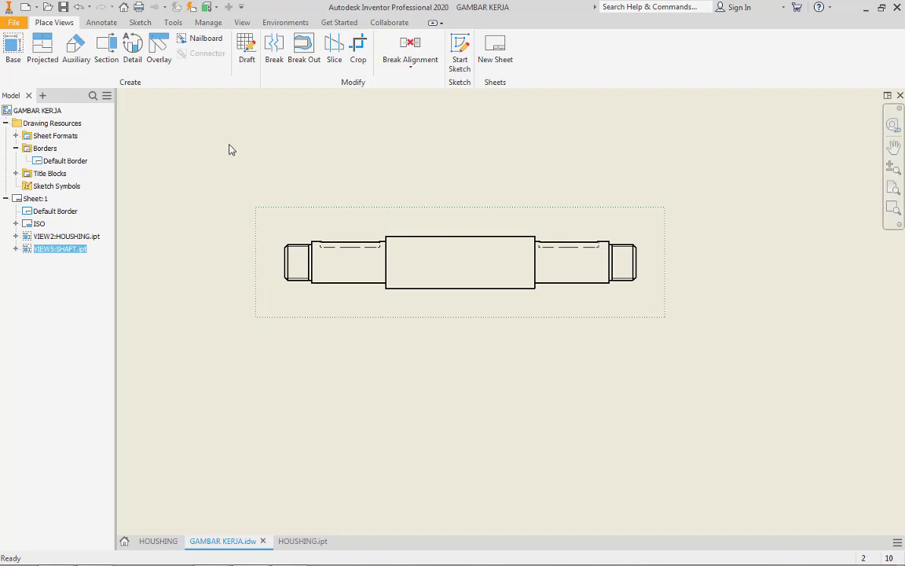
{"action": "left_click", "coordinate": [43, 50]}
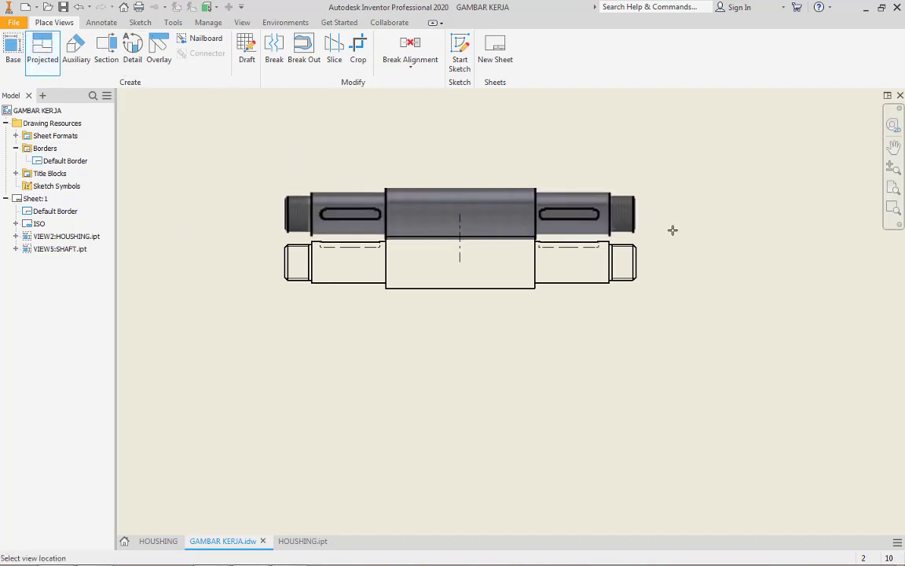
{"action": "scroll", "coordinate": [730, 269], "scroll_direction": "up", "scroll_amount": 2}
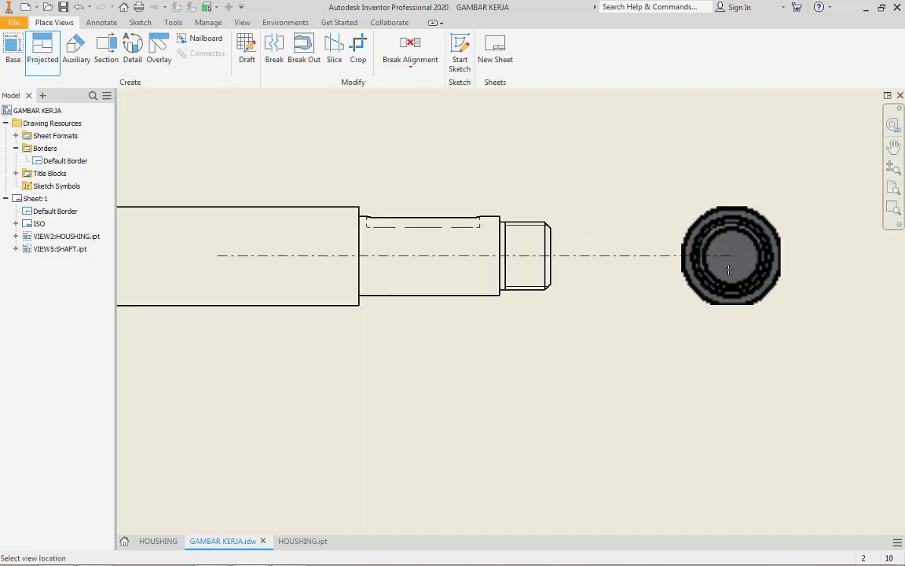
{"action": "left_click", "coordinate": [719, 269]}
{"action": "right_click", "coordinate": [719, 269]}
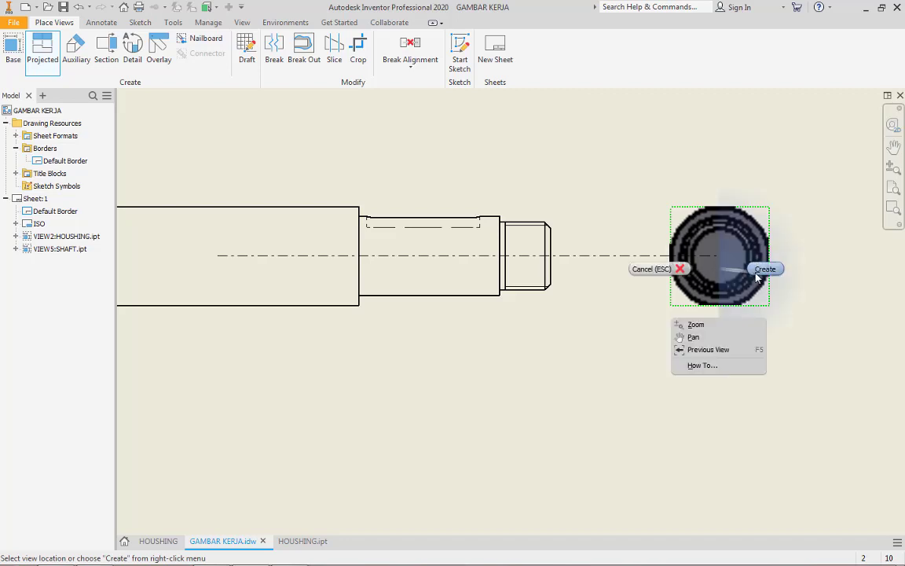
{"action": "left_click", "coordinate": [756, 272]}
{"action": "scroll", "coordinate": [760, 271], "scroll_direction": "down", "scroll_amount": 2}
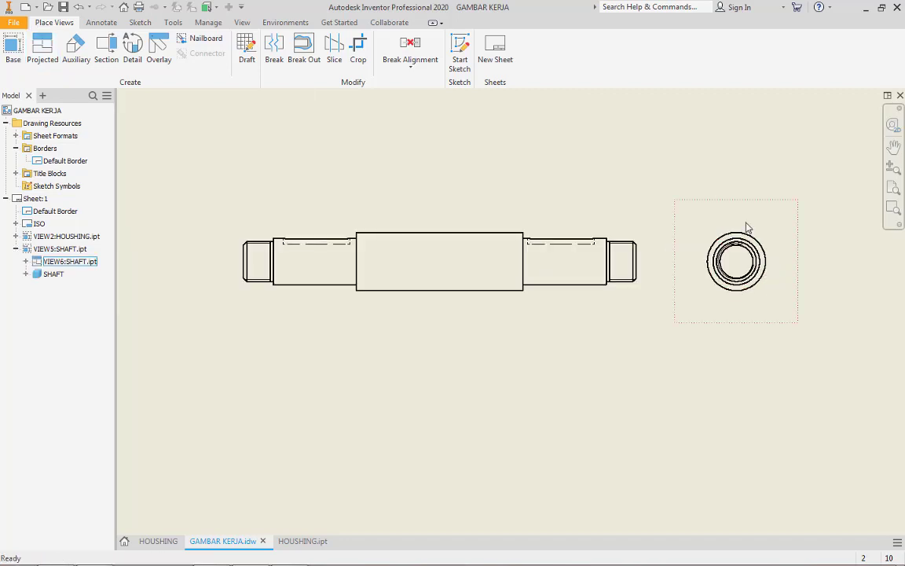
Move the projected end view to the left side of the shaft's front view
{"action": "left_click", "coordinate": [216, 197], "text": "ctrl"}
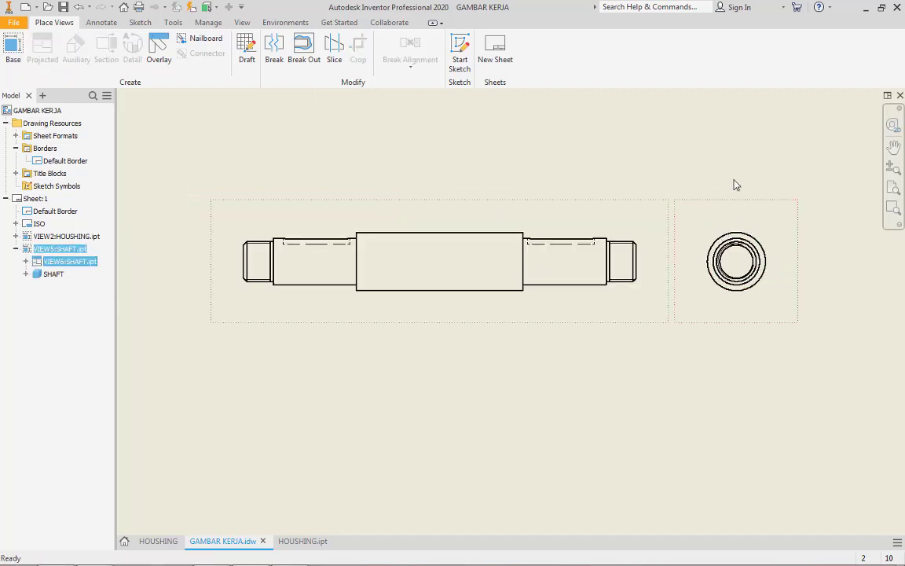
{"action": "left_click", "coordinate": [674, 203]}
{"action": "left_click_drag", "start_coordinate": [674, 203], "coordinate": [180, 213]}
Try showing the shaft's end view with hidden lines removed by unlinking its style from the base view
{"action": "double_click", "coordinate": [191, 213]}
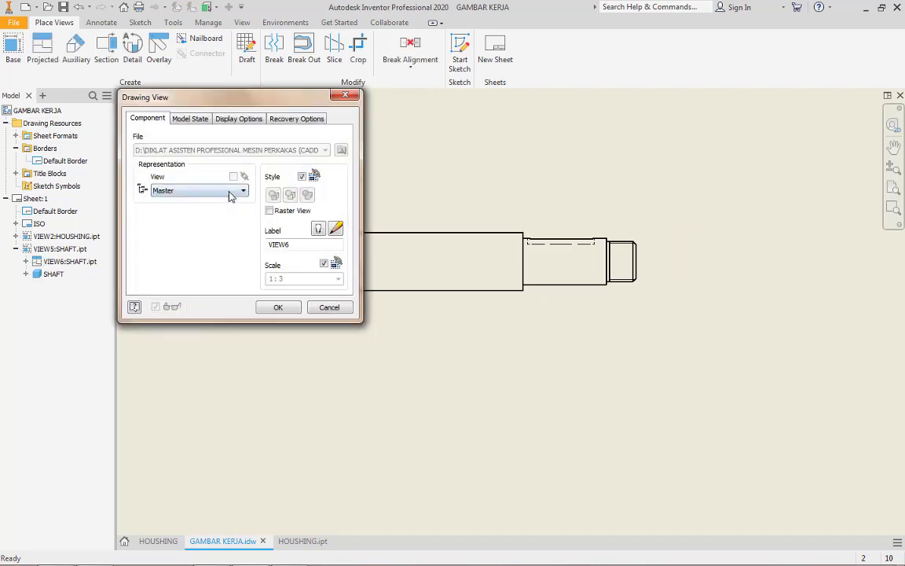
{"action": "left_click", "coordinate": [301, 176]}
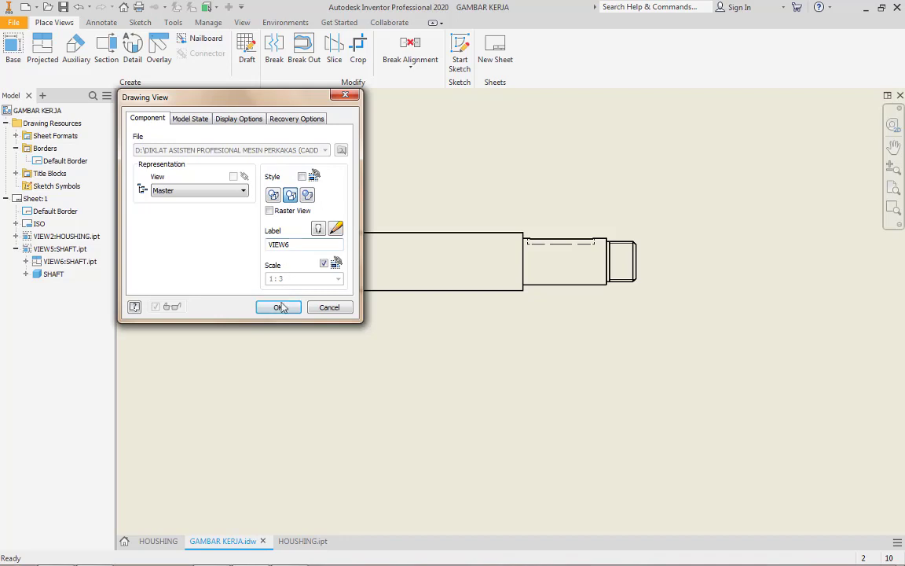
{"action": "left_click", "coordinate": [275, 307]}
{"action": "middle_click_drag", "start_coordinate": [303, 299], "coordinate": [534, 302]}
{"action": "scroll", "coordinate": [413, 258], "scroll_direction": "down", "scroll_amount": 8}
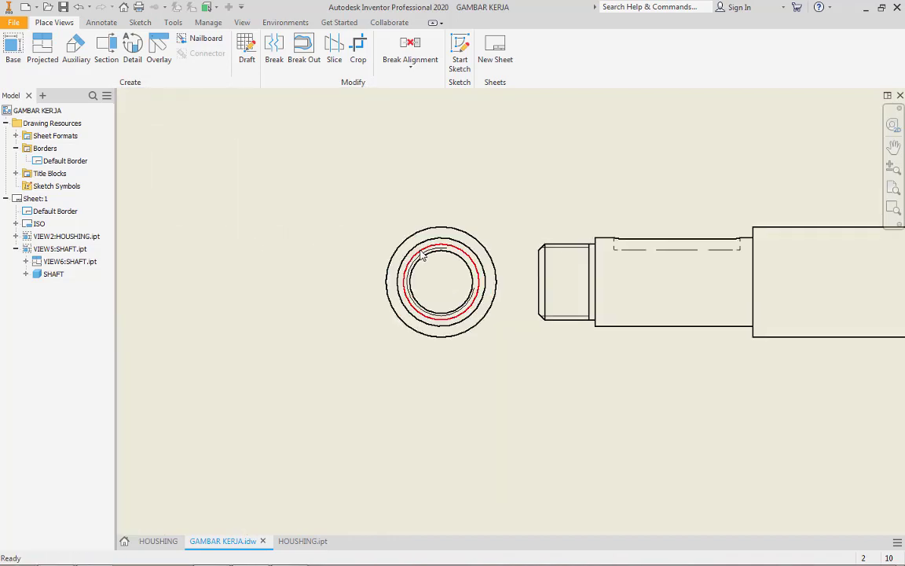
{"action": "scroll", "coordinate": [452, 263], "scroll_direction": "up", "scroll_amount": 5}
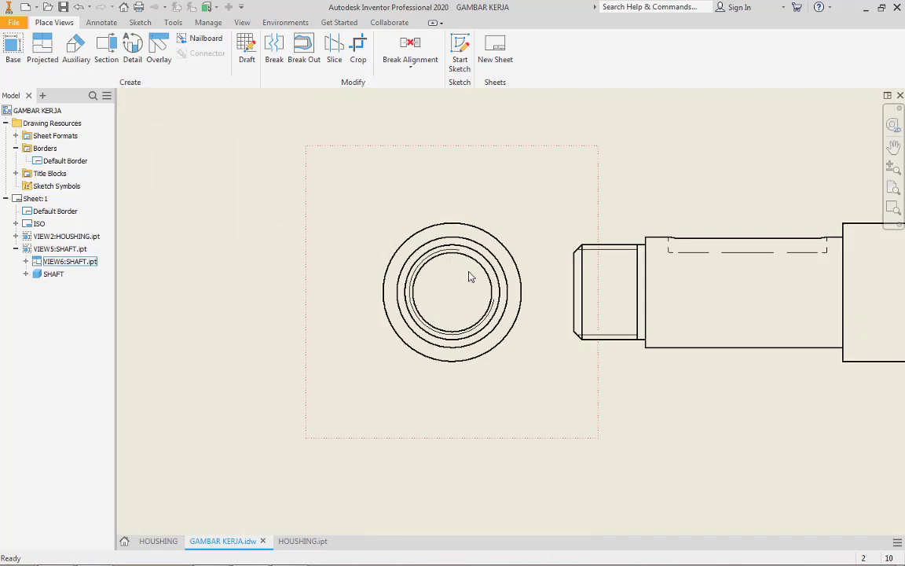
{"action": "middle_click_drag", "start_coordinate": [469, 277], "coordinate": [357, 279]}
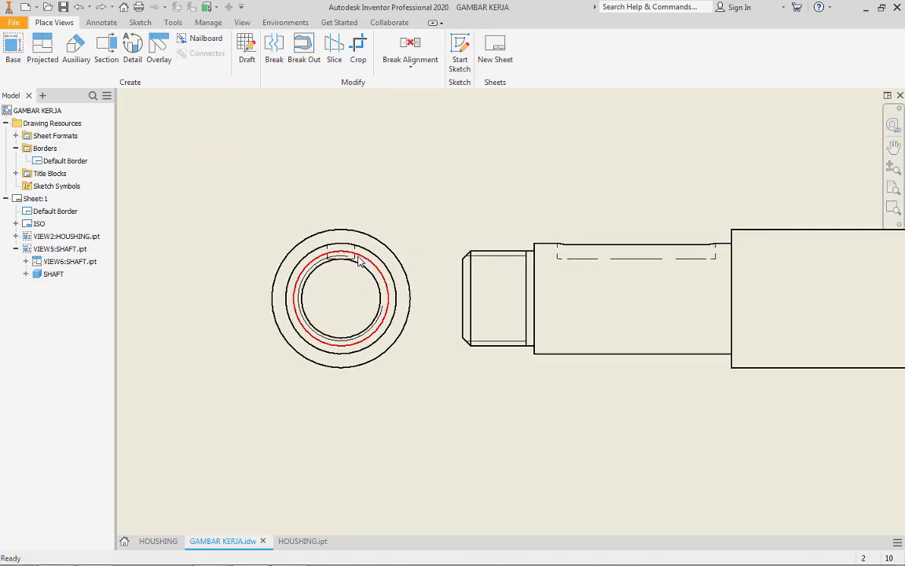
Move the shaft's front view farther to the right, widening the gap to its end view
{"action": "scroll", "coordinate": [357, 263], "scroll_direction": "down", "scroll_amount": 2}
{"action": "scroll", "coordinate": [393, 298], "scroll_direction": "up", "scroll_amount": 6}
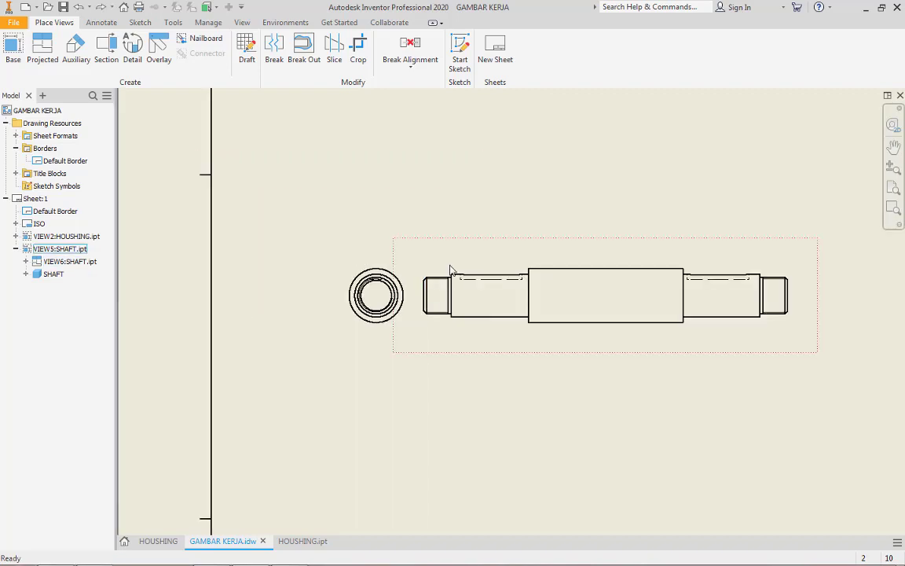
{"action": "left_click_drag", "start_coordinate": [488, 248], "coordinate": [571, 249]}
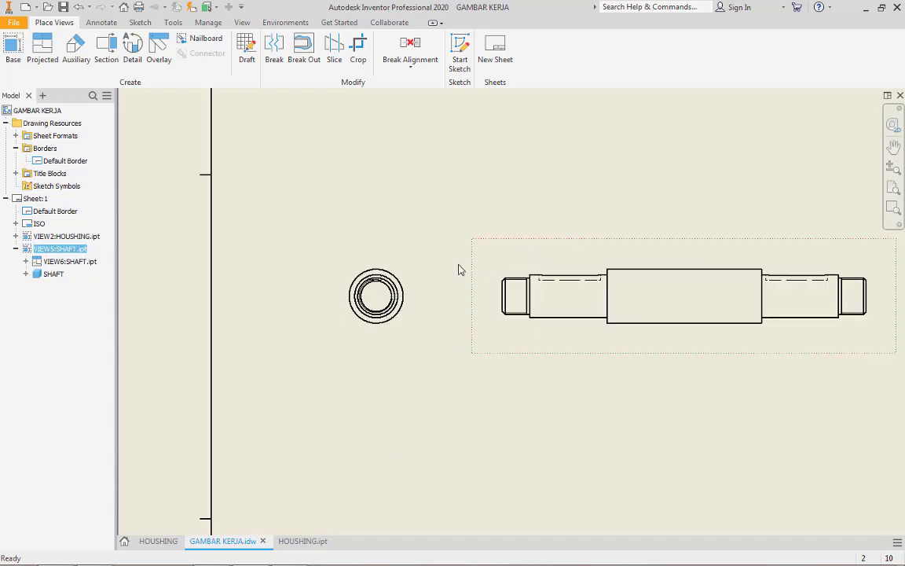
{"action": "middle_click_drag", "start_coordinate": [441, 268], "coordinate": [364, 250]}
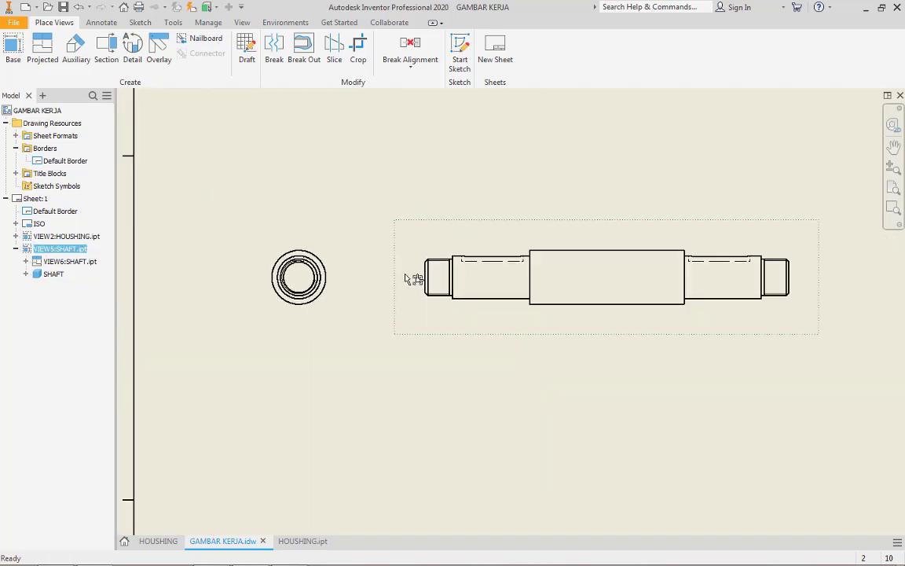
Add a centerline along the shaft's axis in the front view, from the left end face to the right end face
{"action": "left_click", "coordinate": [101, 22]}
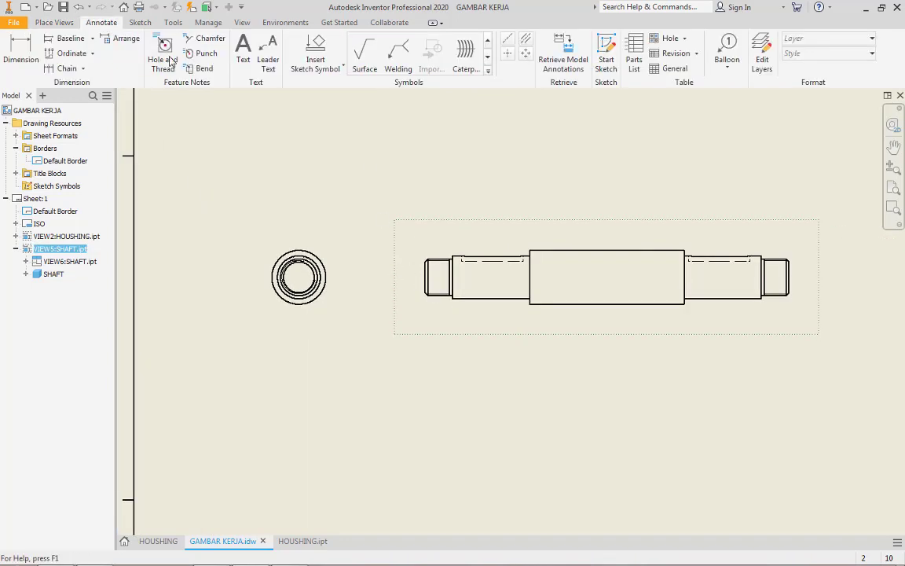
{"action": "left_click", "coordinate": [508, 38]}
{"action": "key", "text": "Escape"}
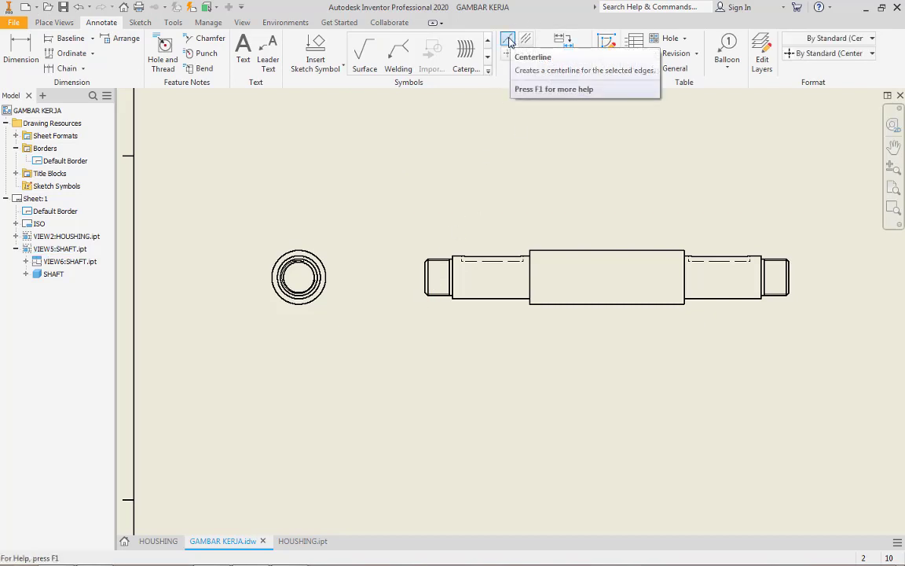
{"action": "left_click", "coordinate": [508, 39]}
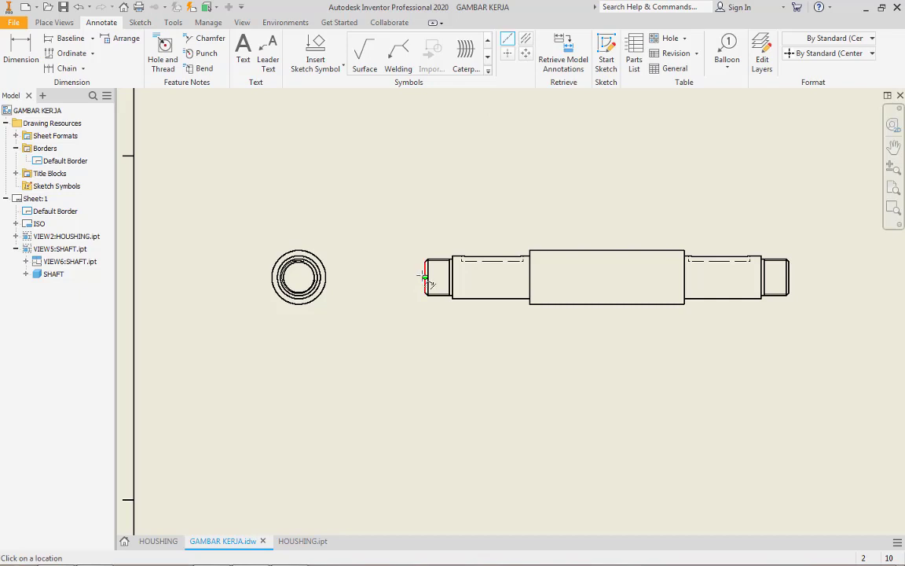
{"action": "left_click", "coordinate": [425, 278]}
{"action": "left_click", "coordinate": [788, 278]}
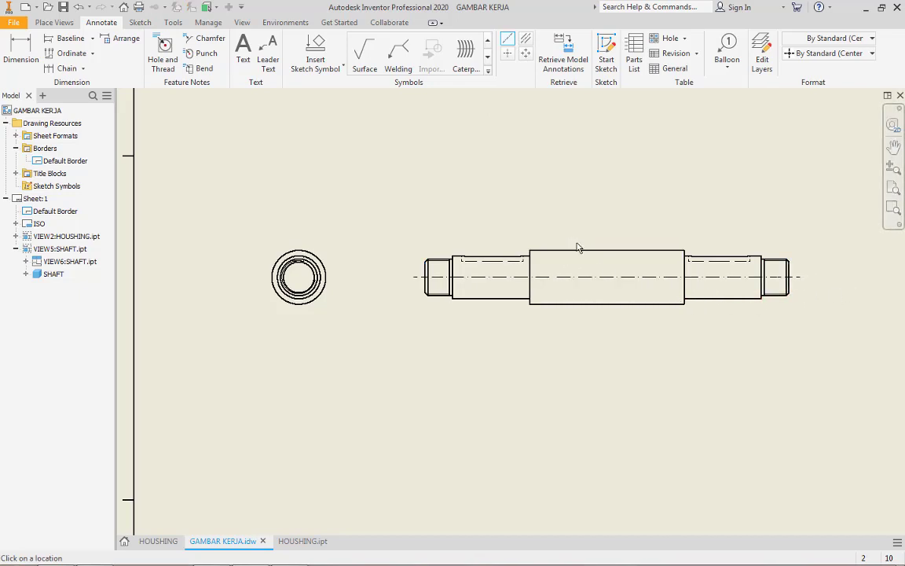
Add a center mark to the outer circle of the shaft's end view
{"action": "middle_click_drag", "start_coordinate": [578, 248], "coordinate": [473, 228]}
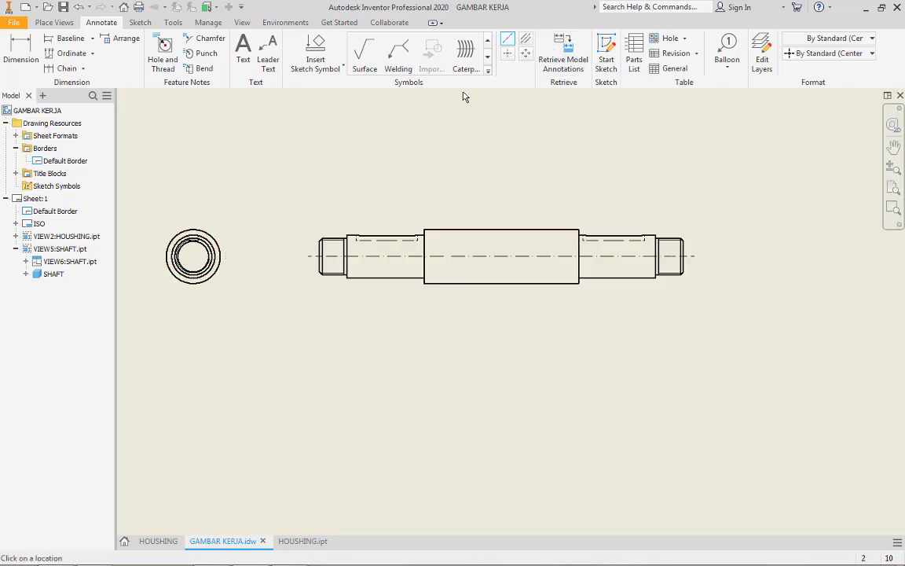
{"action": "left_click", "coordinate": [506, 56]}
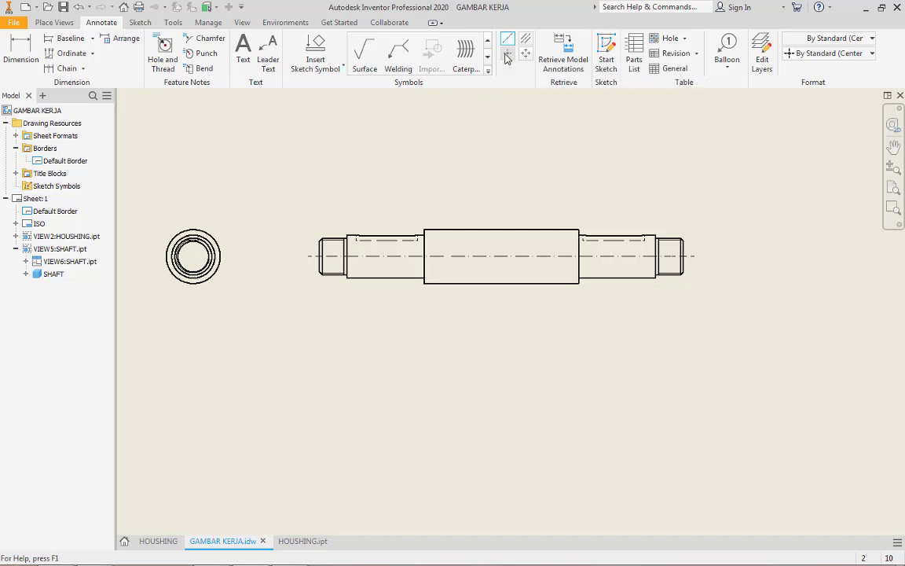
{"action": "left_click", "coordinate": [218, 246]}
Start a sketch attached to the shaft's front view
{"action": "scroll", "coordinate": [348, 233], "scroll_direction": "down", "scroll_amount": 6}
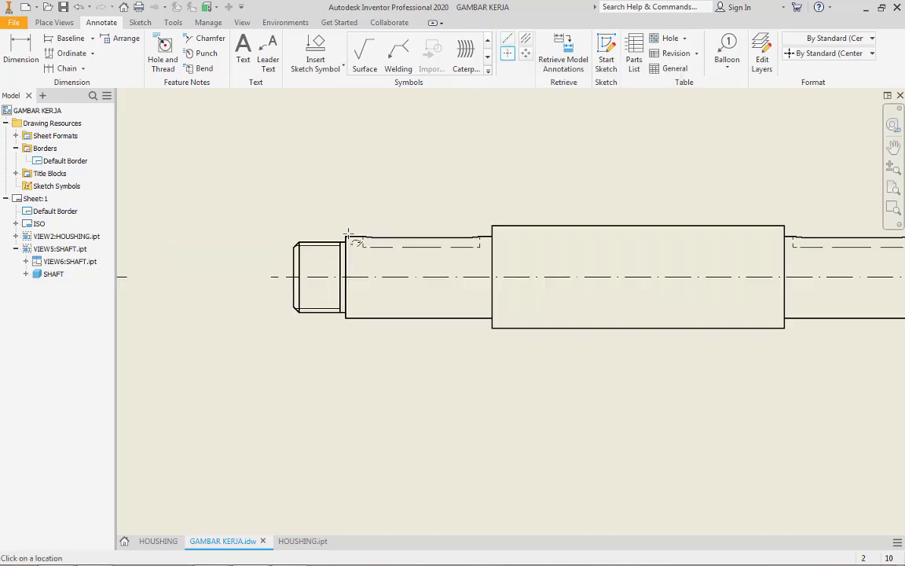
{"action": "scroll", "coordinate": [417, 274], "scroll_direction": "up", "scroll_amount": 2}
{"action": "middle_click_drag", "start_coordinate": [414, 296], "coordinate": [386, 234]}
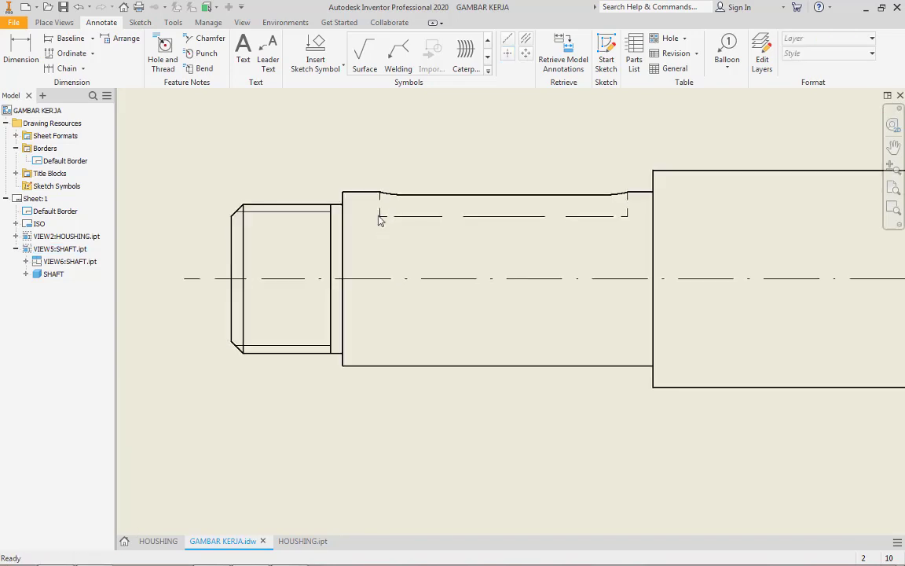
{"action": "mouse_move", "coordinate": [582, 261]}
{"action": "middle_mouse_down"}
{"action": "mouse_move", "coordinate": [418, 258]}
{"action": "mouse_move", "coordinate": [481, 259]}
{"action": "mouse_move", "coordinate": [453, 215]}
{"action": "mouse_move", "coordinate": [460, 222]}
{"action": "mouse_move", "coordinate": [357, 311]}
{"action": "middle_mouse_up"}
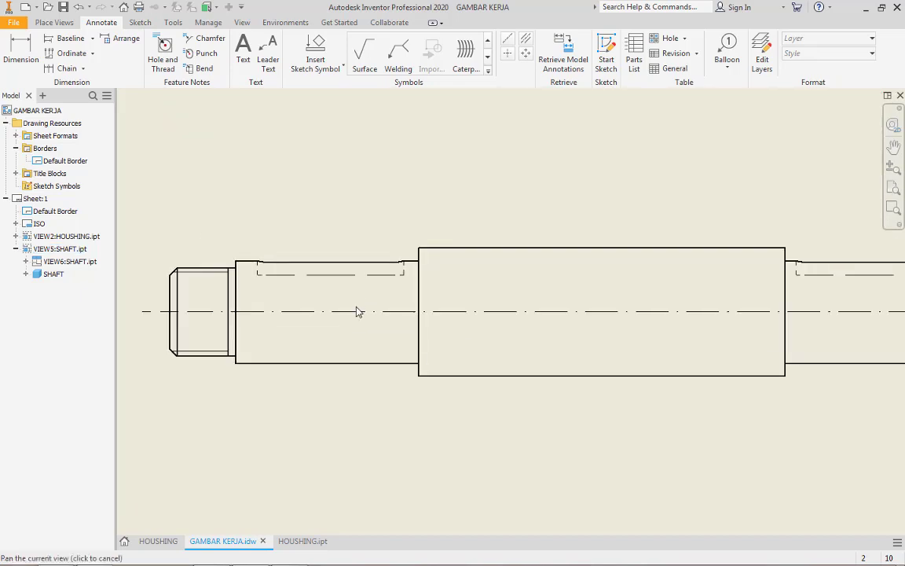
{"action": "left_click", "coordinate": [60, 24]}
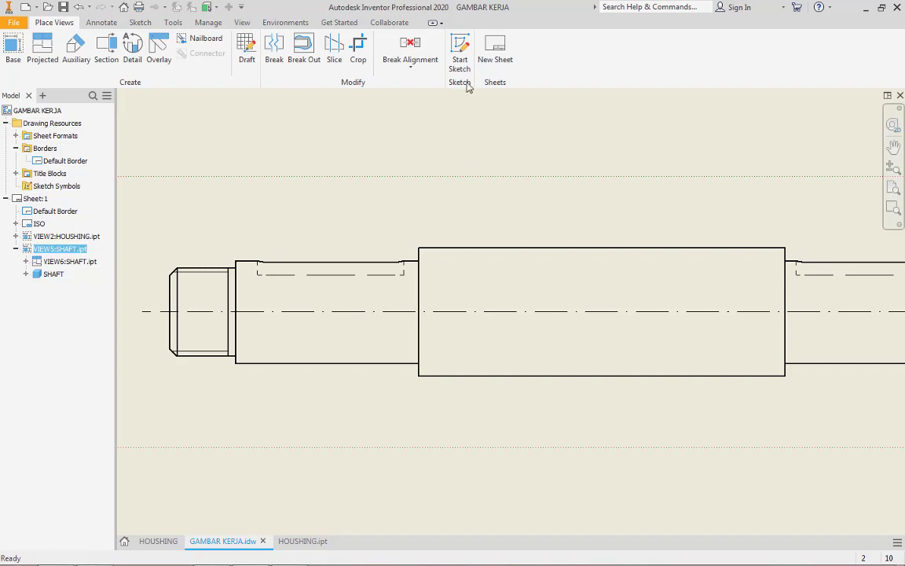
{"action": "left_click", "coordinate": [459, 56]}
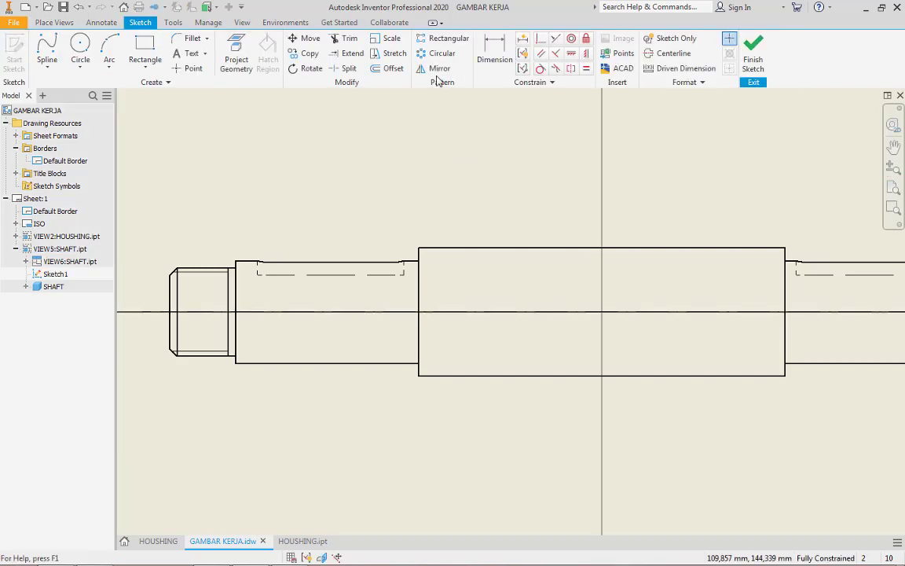
Draw a closed control-vertex spline around the shaft's left keyway and finish the sketch
{"action": "left_click", "coordinate": [49, 69]}
{"action": "left_click", "coordinate": [69, 118]}
{"action": "scroll", "coordinate": [277, 277], "scroll_direction": "up", "scroll_amount": 3}
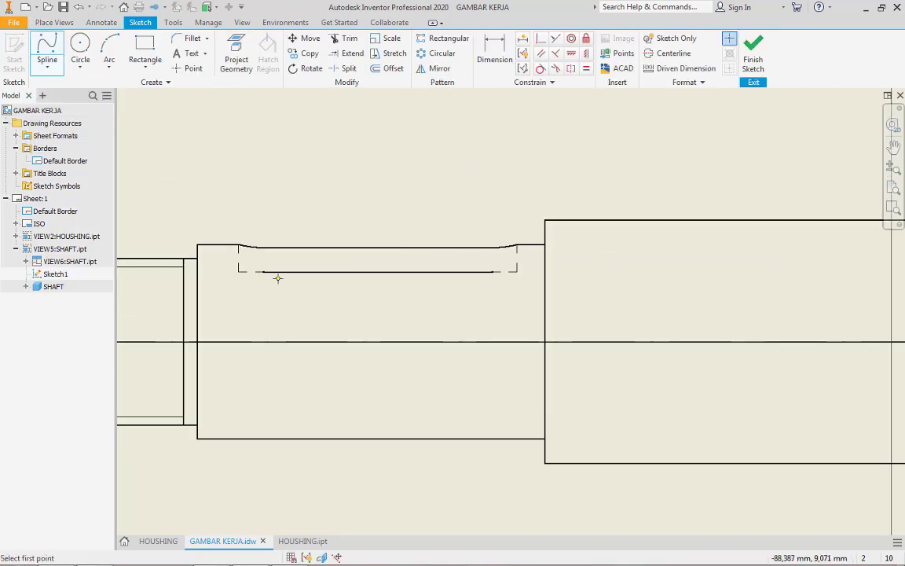
{"action": "left_click", "coordinate": [217, 222]}
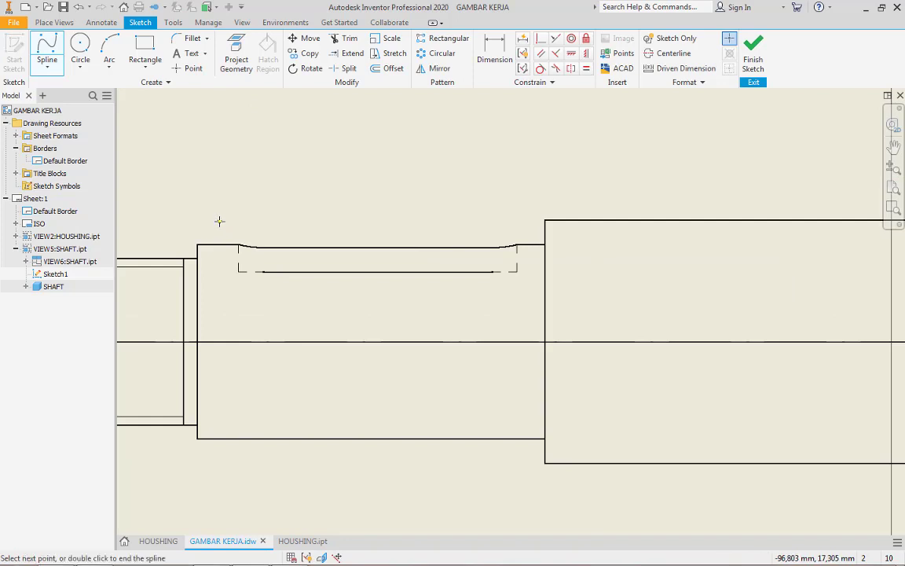
{"action": "left_click", "coordinate": [211, 271]}
{"action": "left_click", "coordinate": [240, 299]}
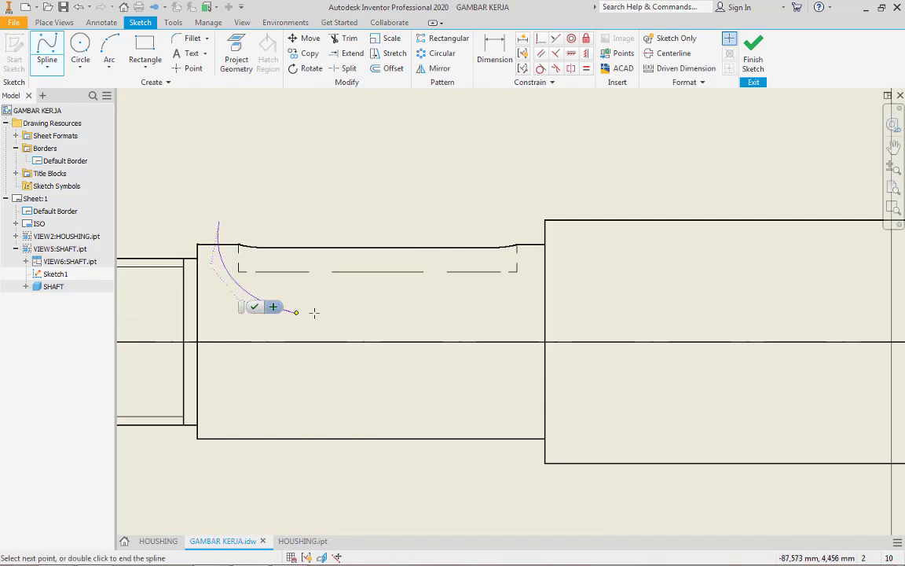
{"action": "left_click", "coordinate": [358, 315]}
{"action": "left_click", "coordinate": [464, 293]}
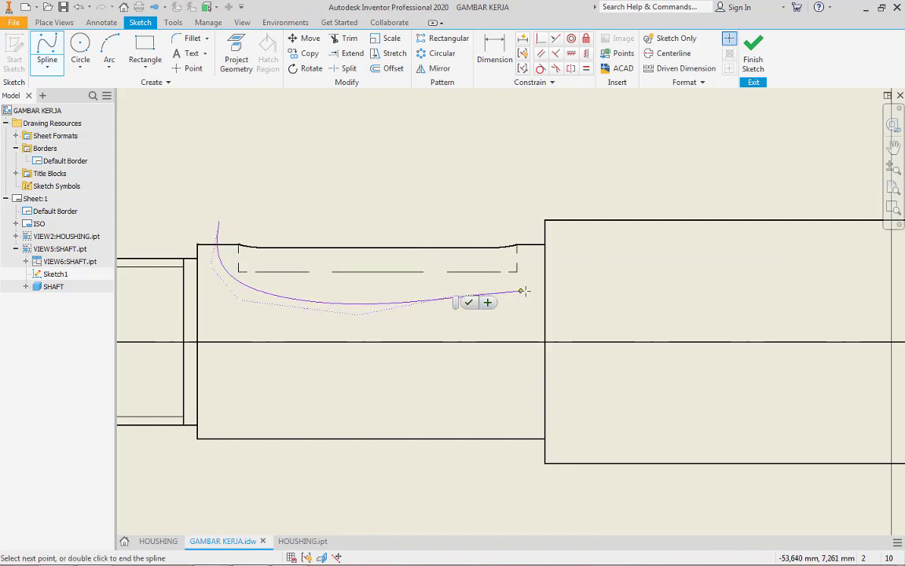
{"action": "left_click", "coordinate": [525, 289]}
{"action": "left_click", "coordinate": [531, 267]}
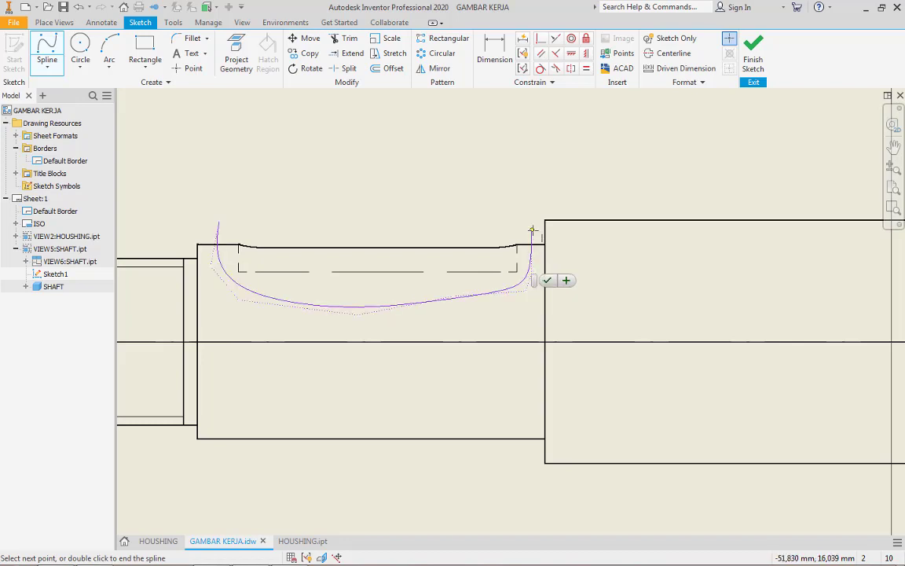
{"action": "left_click", "coordinate": [531, 229]}
{"action": "left_click", "coordinate": [463, 205]}
{"action": "left_click", "coordinate": [367, 192]}
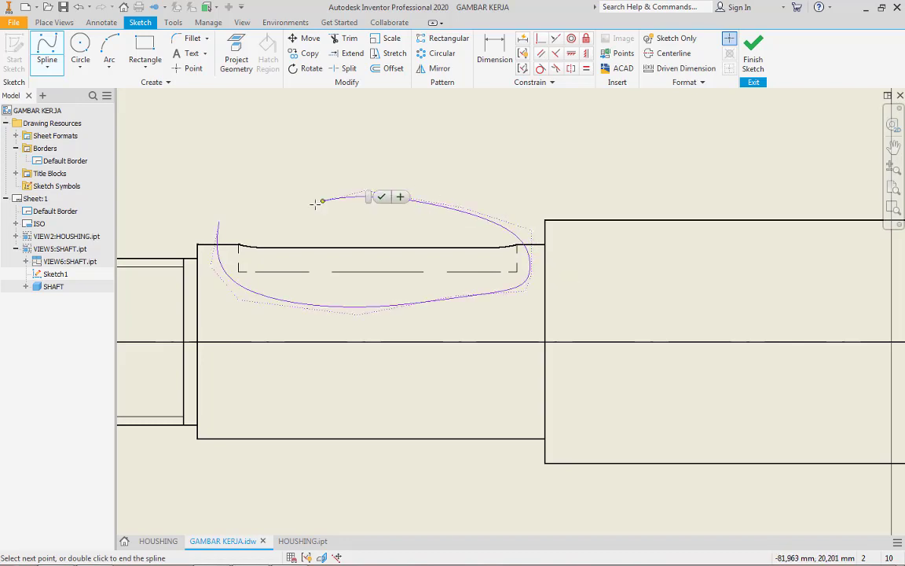
{"action": "left_click", "coordinate": [270, 215]}
{"action": "left_click", "coordinate": [218, 221]}
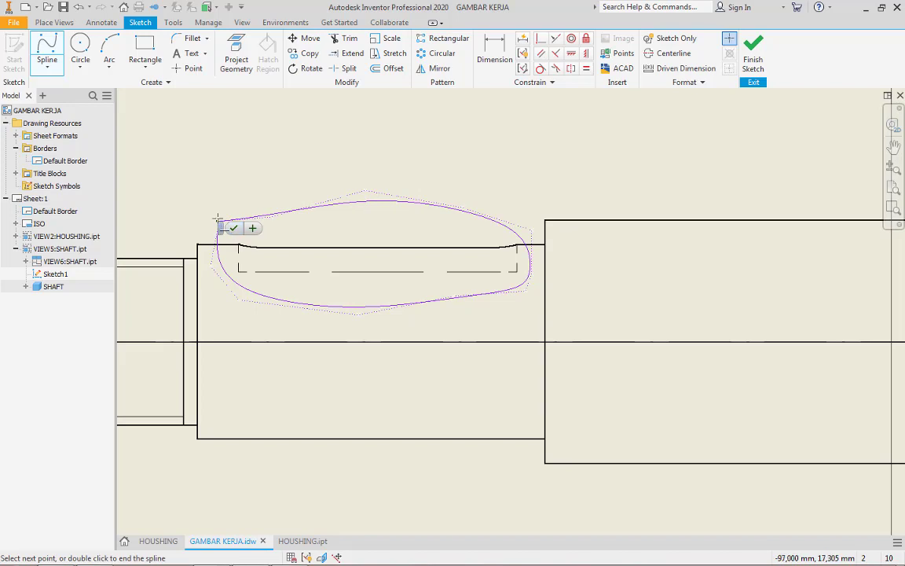
{"action": "scroll", "coordinate": [218, 222], "scroll_direction": "up", "scroll_amount": 4}
{"action": "scroll", "coordinate": [232, 262], "scroll_direction": "up", "scroll_amount": 4}
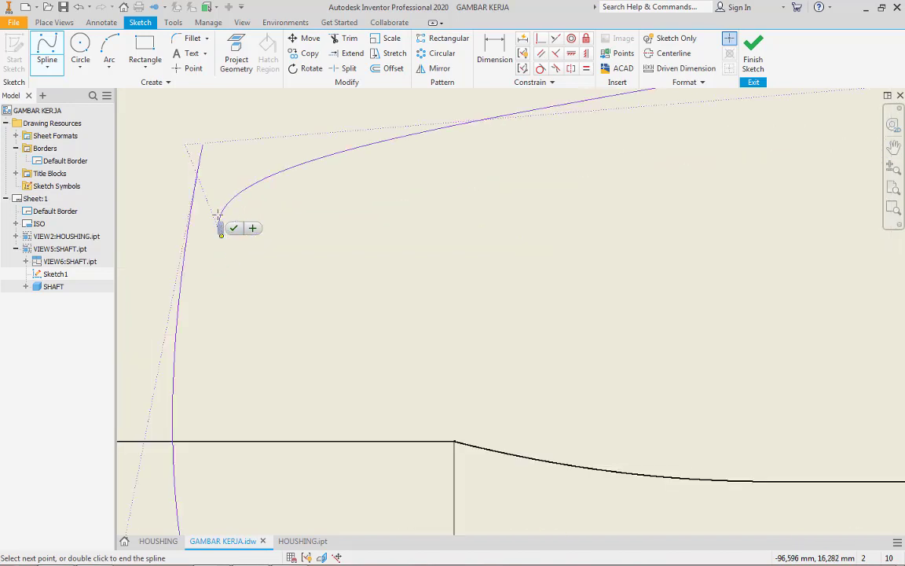
{"action": "left_click", "coordinate": [202, 144]}
{"action": "scroll", "coordinate": [350, 206], "scroll_direction": "down", "scroll_amount": 5}
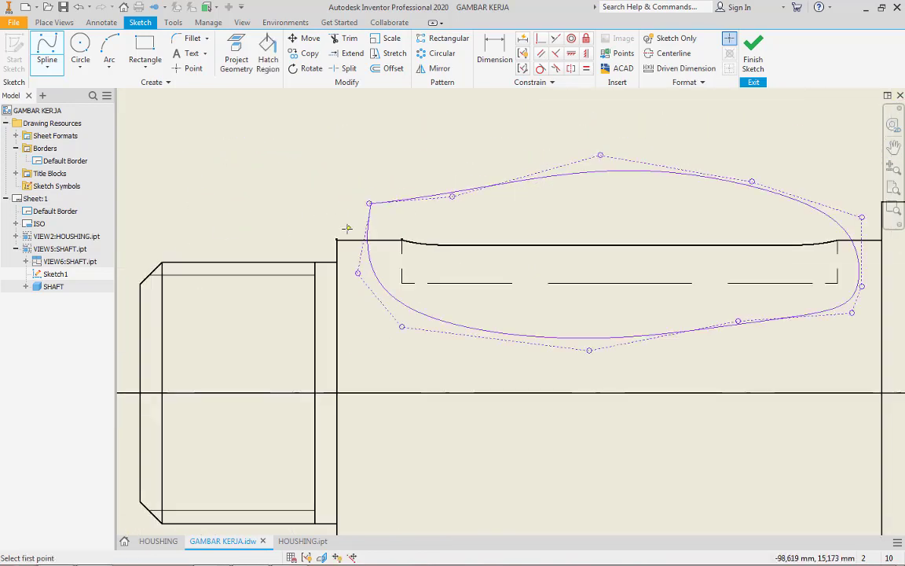
{"action": "left_click", "coordinate": [760, 66]}
Create a break-out of the left keyway from the spline profile, with a From Point depth of 0 picked on the shaft's end view
{"action": "scroll", "coordinate": [586, 238], "scroll_direction": "down", "scroll_amount": 5}
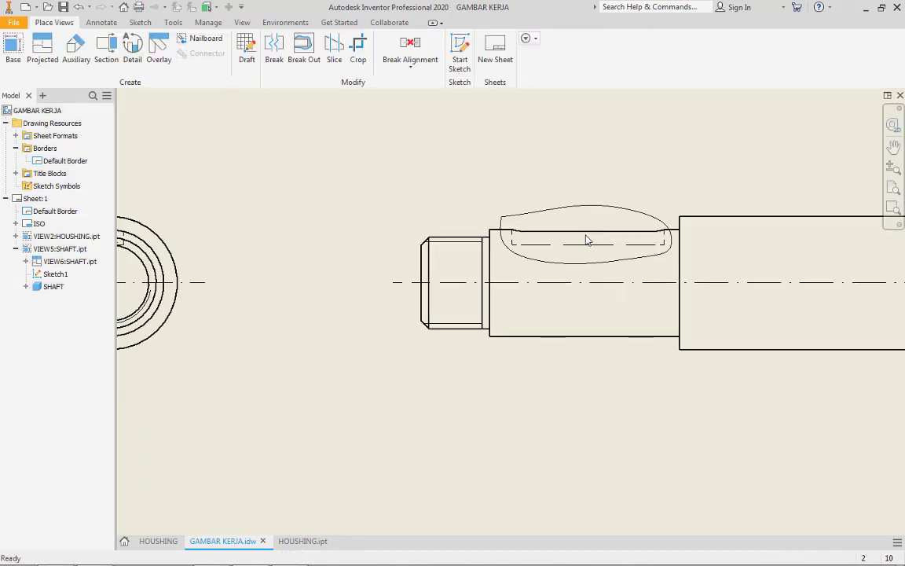
{"action": "mouse_move", "coordinate": [586, 238]}
{"action": "middle_mouse_down"}
{"action": "mouse_move", "coordinate": [445, 238]}
{"action": "mouse_move", "coordinate": [259, 270]}
{"action": "middle_mouse_up"}
{"action": "scroll", "coordinate": [259, 270], "scroll_direction": "down", "scroll_amount": 5}
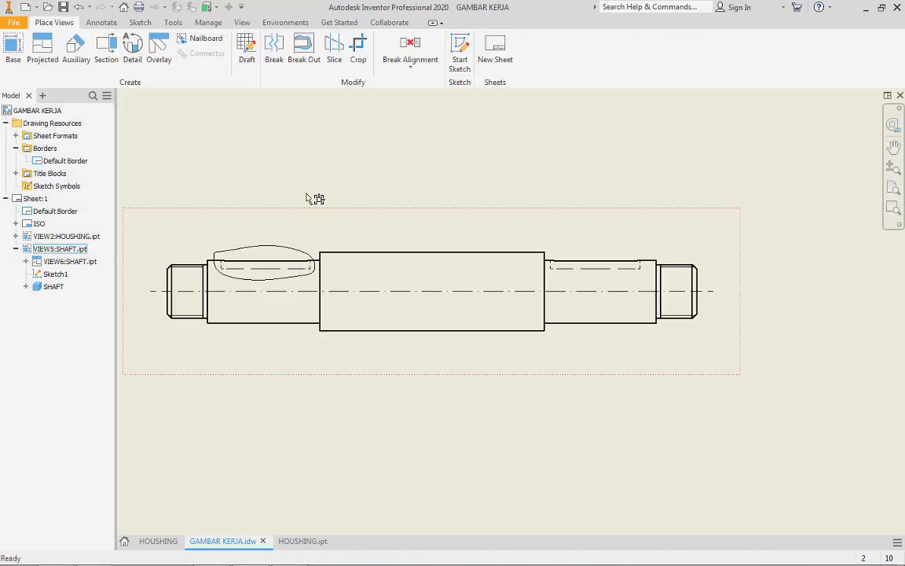
{"action": "scroll", "coordinate": [444, 239], "scroll_direction": "down", "scroll_amount": 5}
{"action": "scroll", "coordinate": [447, 239], "scroll_direction": "down", "scroll_amount": 3}
{"action": "scroll", "coordinate": [362, 242], "scroll_direction": "up", "scroll_amount": 7}
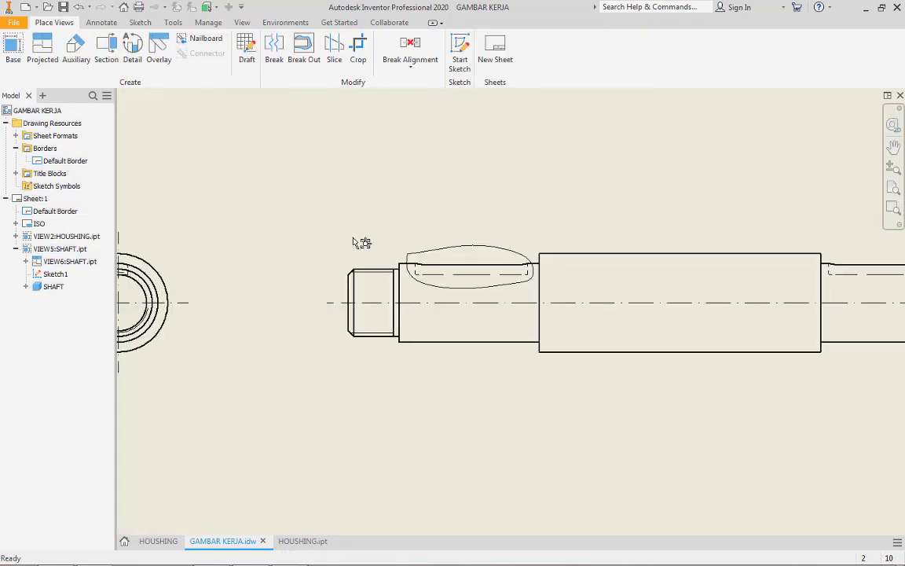
{"action": "middle_click_drag", "start_coordinate": [413, 227], "coordinate": [455, 208]}
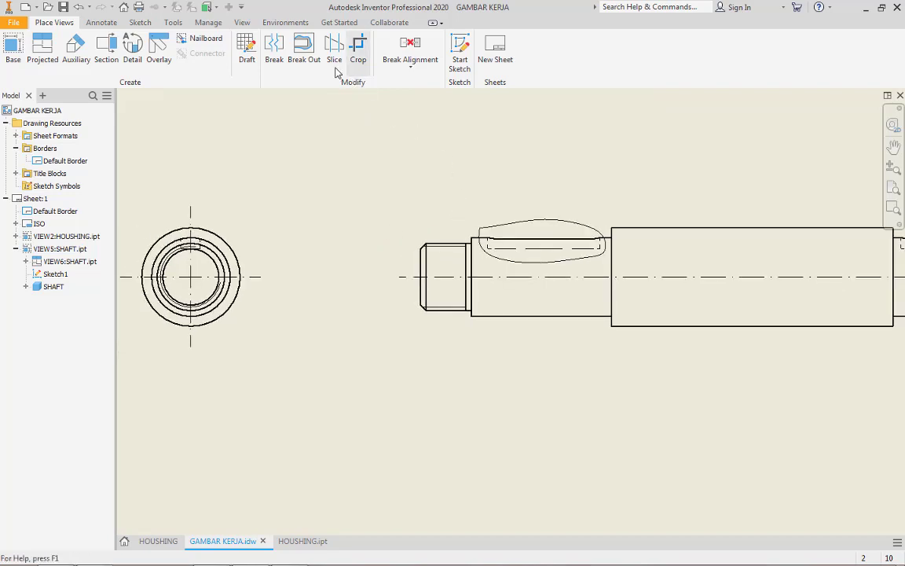
{"action": "left_click", "coordinate": [303, 49]}
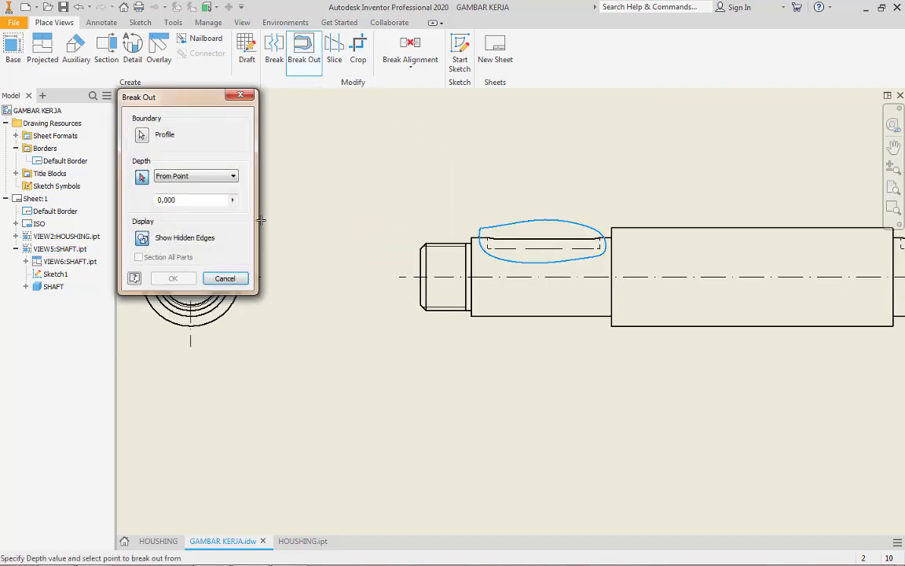
{"action": "mouse_move", "coordinate": [169, 103]}
{"action": "left_mouse_down"}
{"action": "mouse_move", "coordinate": [349, 346]}
{"action": "mouse_move", "coordinate": [349, 392]}
{"action": "left_mouse_up"}
{"action": "scroll", "coordinate": [172, 232], "scroll_direction": "up", "scroll_amount": 5}
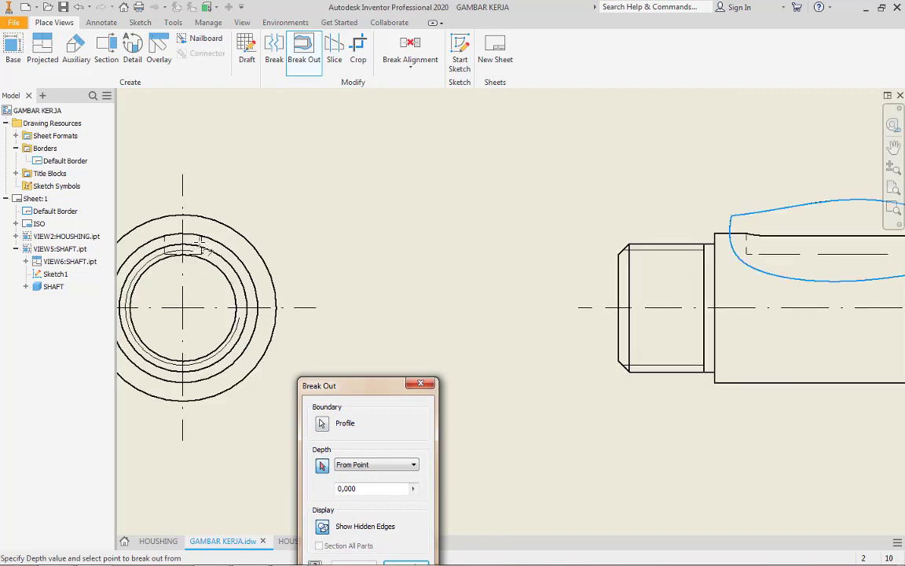
{"action": "scroll", "coordinate": [168, 225], "scroll_direction": "down", "scroll_amount": 5}
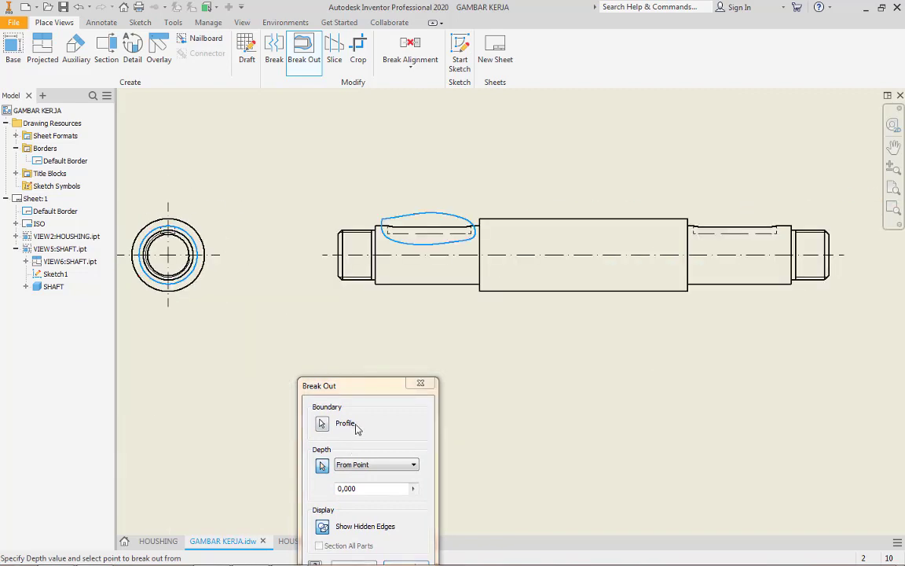
{"action": "left_click_drag", "start_coordinate": [363, 387], "coordinate": [291, 222]}
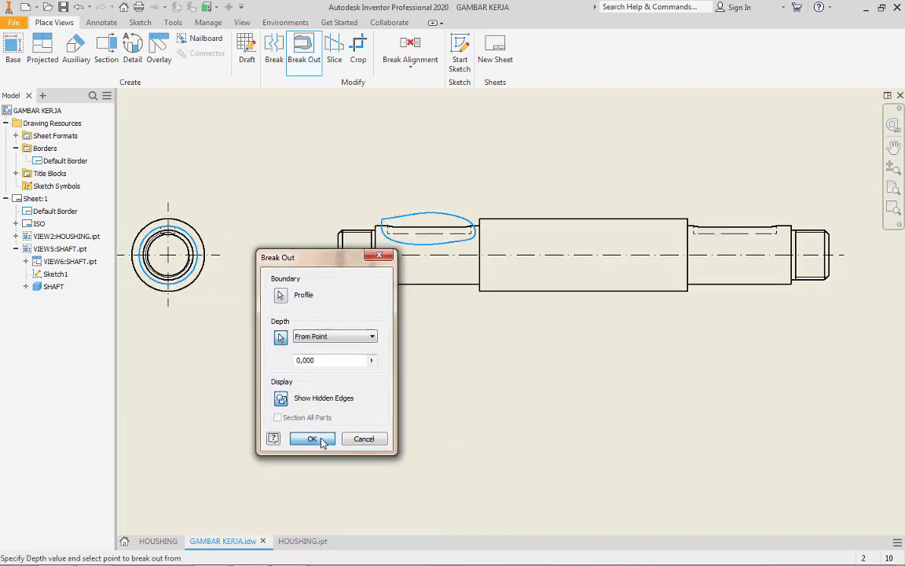
{"action": "left_click", "coordinate": [281, 398]}
{"action": "scroll", "coordinate": [464, 242], "scroll_direction": "up", "scroll_amount": 5}
{"action": "scroll", "coordinate": [463, 242], "scroll_direction": "down", "scroll_amount": 4}
Start a new sketch attached to the shaft's front view for the right keyway
{"action": "middle_click_drag", "start_coordinate": [647, 284], "coordinate": [406, 327]}
{"action": "left_click", "coordinate": [528, 298]}
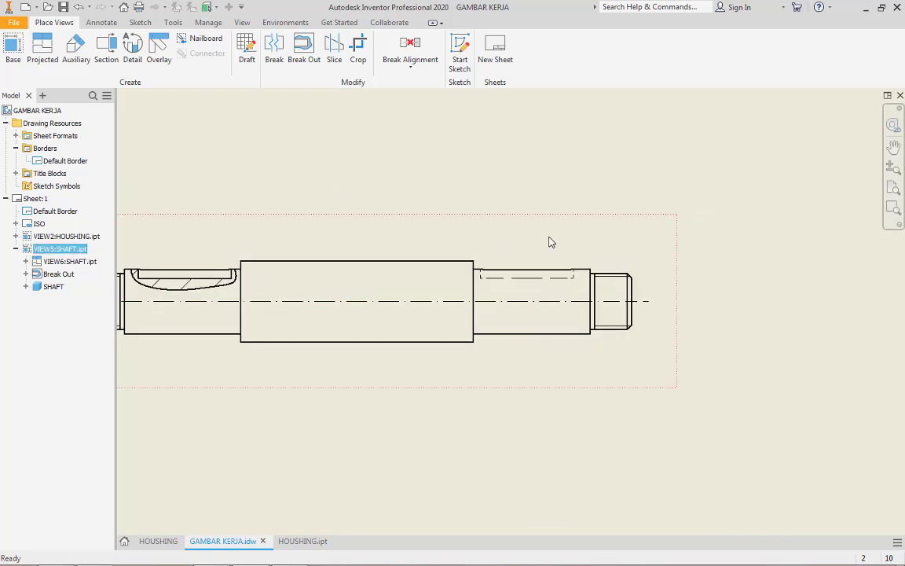
{"action": "left_click", "coordinate": [460, 55]}
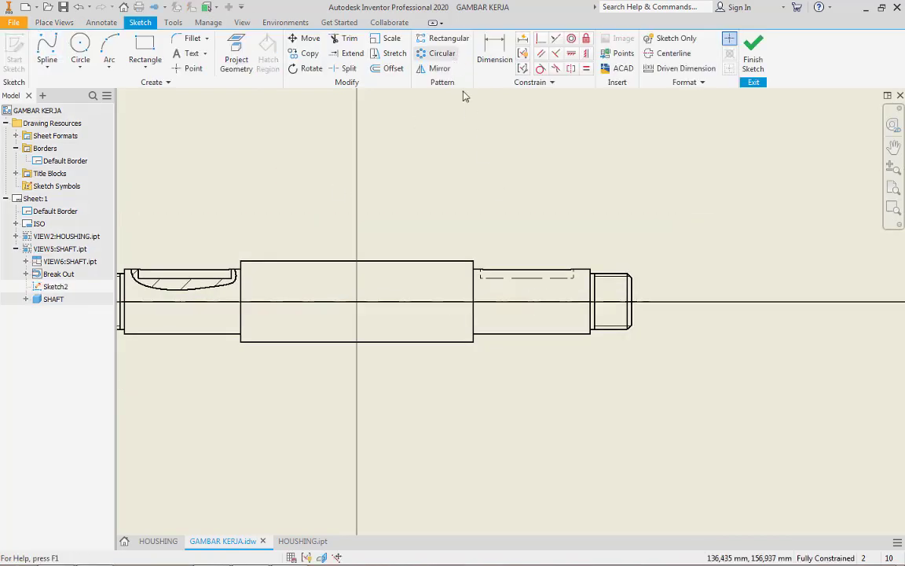
Draw a closed control-vertex spline around the shaft's right keyway, extending above the shaft's upper edge, and finish the sketch
{"action": "left_click", "coordinate": [48, 49]}
{"action": "scroll", "coordinate": [507, 291], "scroll_direction": "up", "scroll_amount": 3}
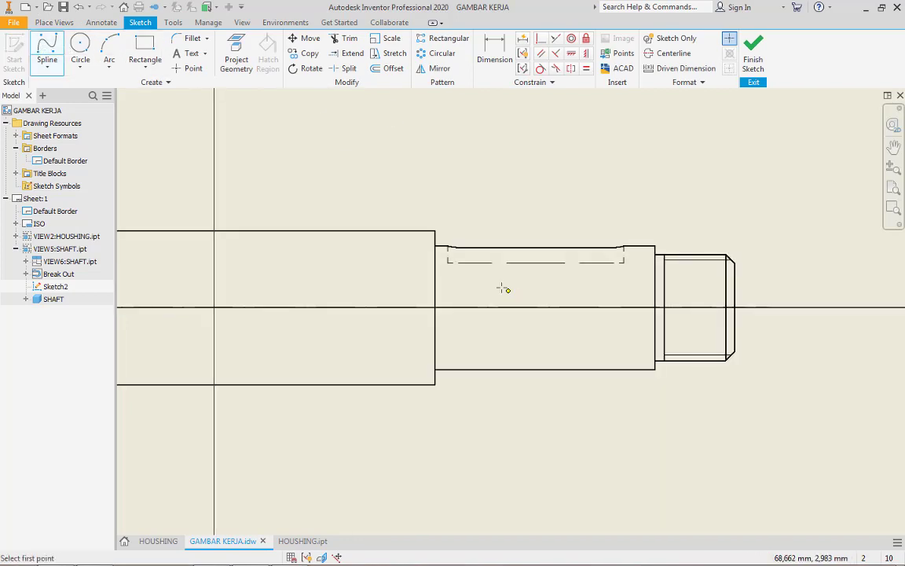
{"action": "scroll", "coordinate": [442, 238], "scroll_direction": "up", "scroll_amount": 3}
{"action": "left_click", "coordinate": [441, 234]}
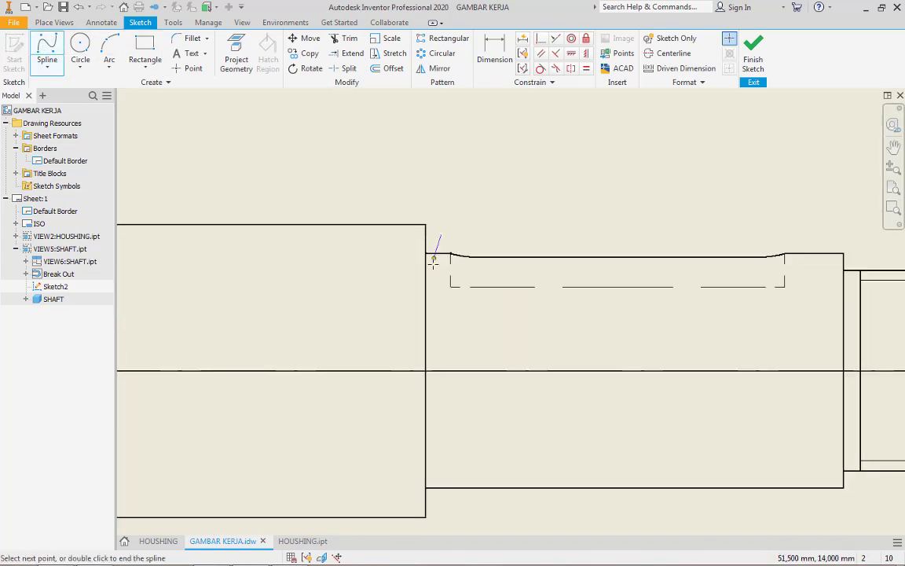
{"action": "left_click", "coordinate": [434, 321]}
{"action": "left_click", "coordinate": [522, 322]}
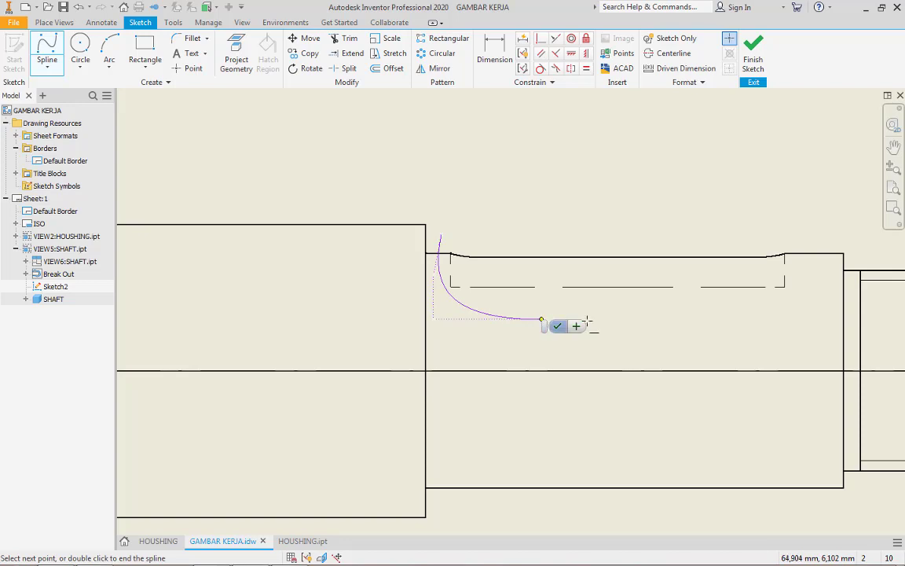
{"action": "left_click", "coordinate": [821, 301]}
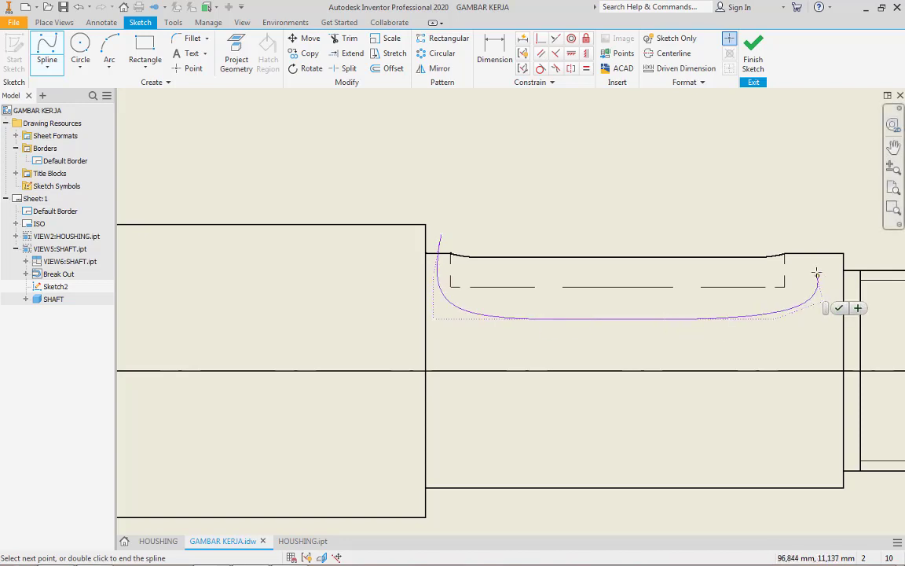
{"action": "left_click", "coordinate": [817, 272]}
{"action": "left_click", "coordinate": [798, 230]}
{"action": "left_click", "coordinate": [704, 199]}
{"action": "left_click", "coordinate": [582, 214]}
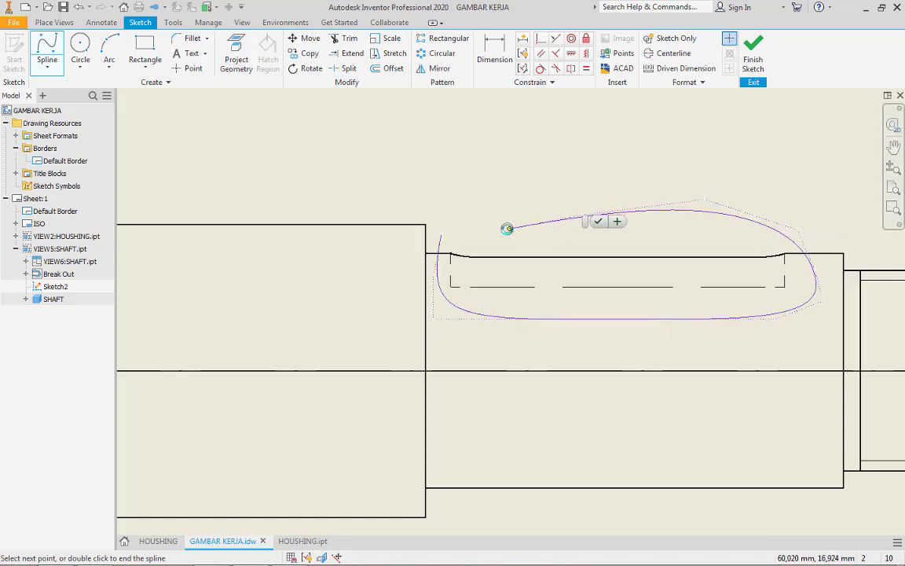
{"action": "left_click", "coordinate": [508, 229]}
{"action": "left_click", "coordinate": [442, 234]}
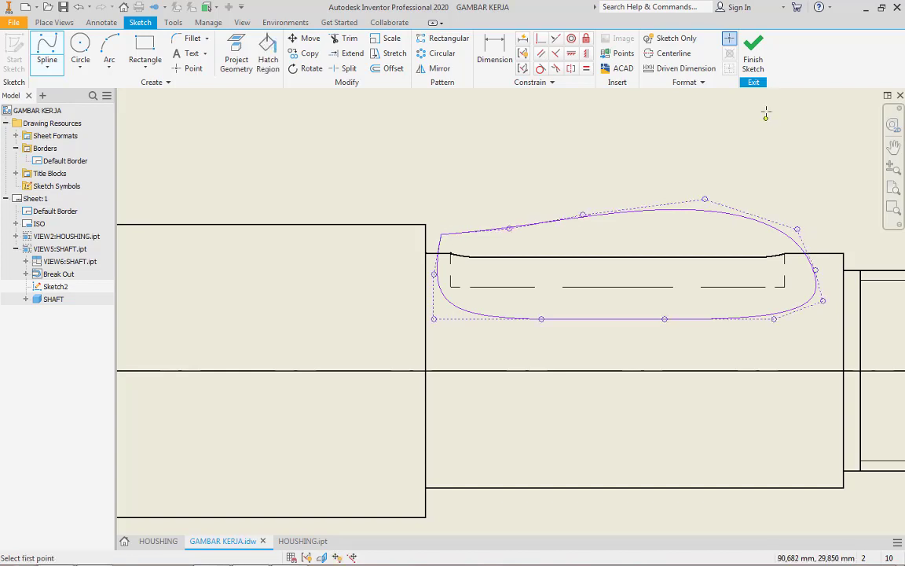
{"action": "left_click", "coordinate": [751, 54]}
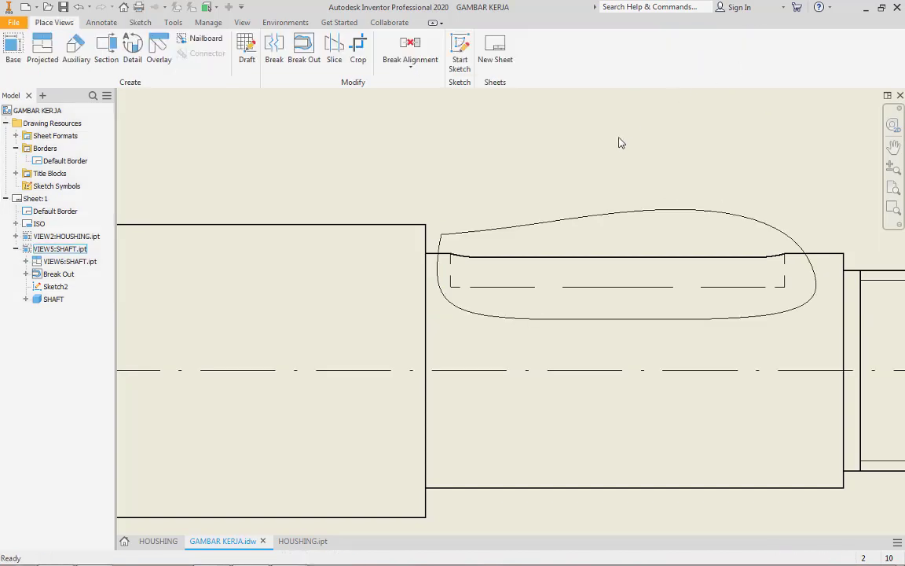
Create a break-out of the right keyway from the spline profile, with a From Point depth of 0 on the end view's second-largest circle
{"action": "left_click", "coordinate": [303, 51]}
{"action": "scroll", "coordinate": [689, 224], "scroll_direction": "down", "scroll_amount": 5}
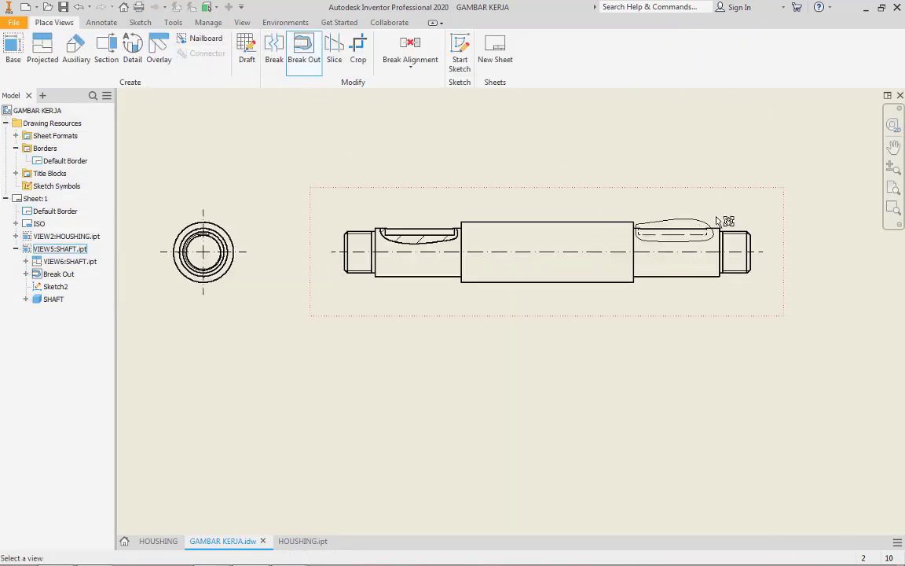
{"action": "left_click", "coordinate": [723, 218]}
{"action": "scroll", "coordinate": [208, 238], "scroll_direction": "up", "scroll_amount": 7}
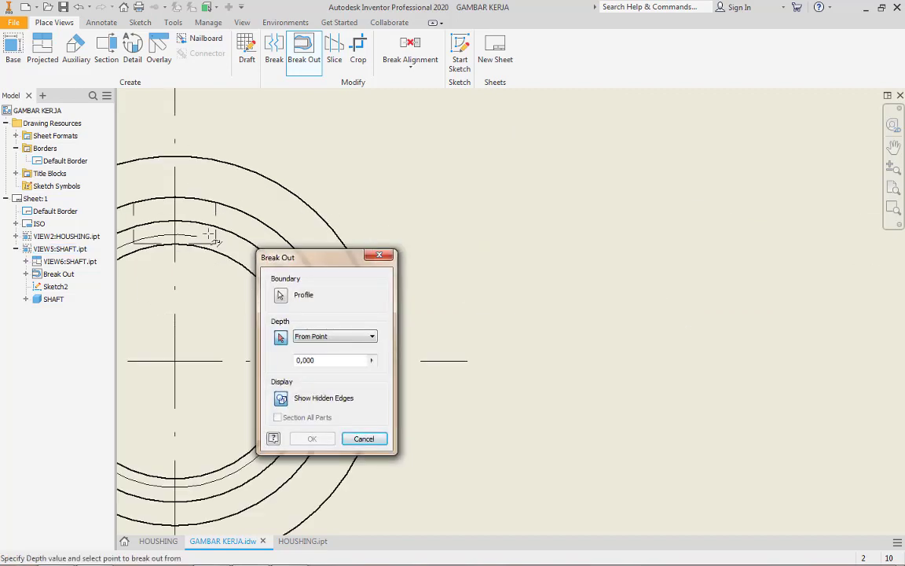
{"action": "left_click", "coordinate": [181, 202]}
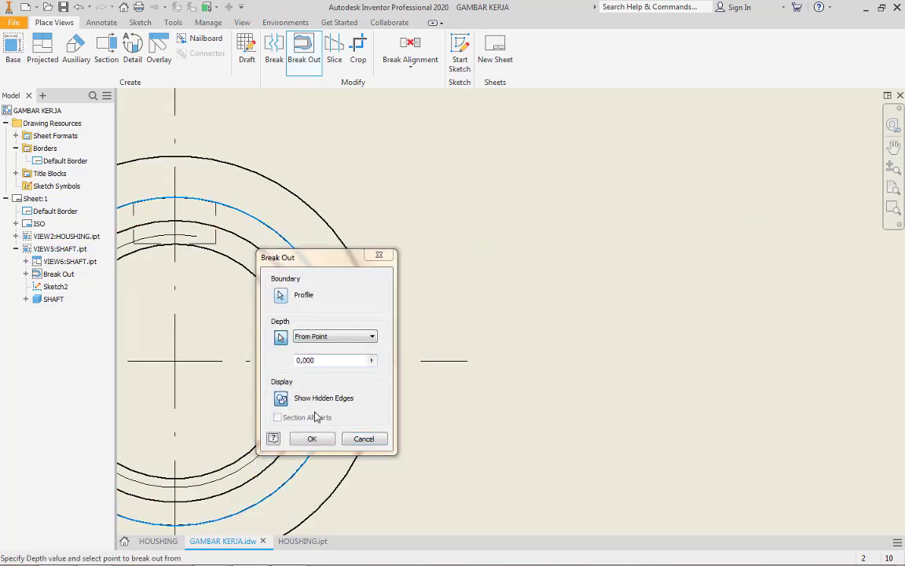
{"action": "left_click", "coordinate": [311, 439]}
Place a vertical dimension across the outer diameter of the shaft's left threaded end and open its text for editing
{"action": "scroll", "coordinate": [584, 317], "scroll_direction": "down", "scroll_amount": 4}
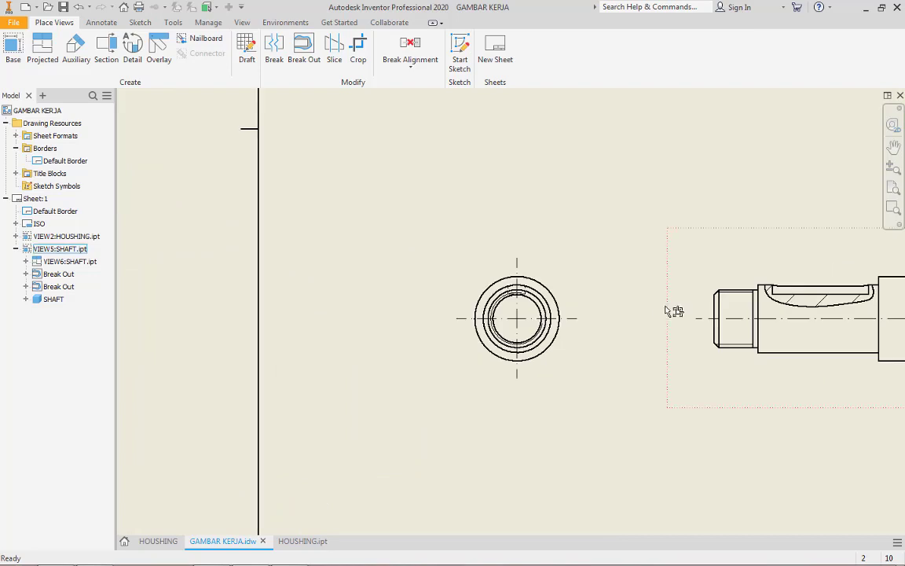
{"action": "middle_click_drag", "start_coordinate": [674, 309], "coordinate": [321, 261]}
{"action": "middle_click_drag", "start_coordinate": [721, 291], "coordinate": [671, 291]}
{"action": "scroll", "coordinate": [671, 290], "scroll_direction": "down", "scroll_amount": 3}
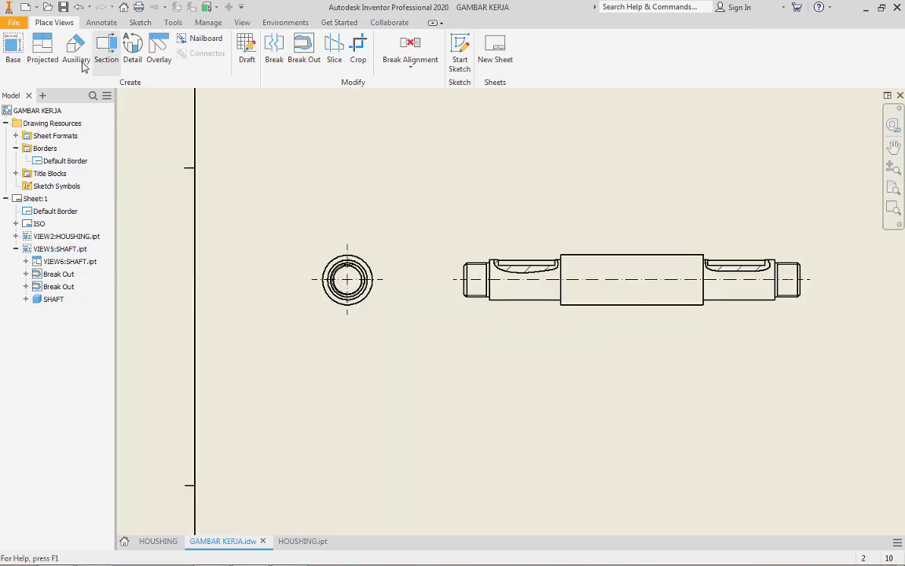
{"action": "left_click", "coordinate": [102, 22]}
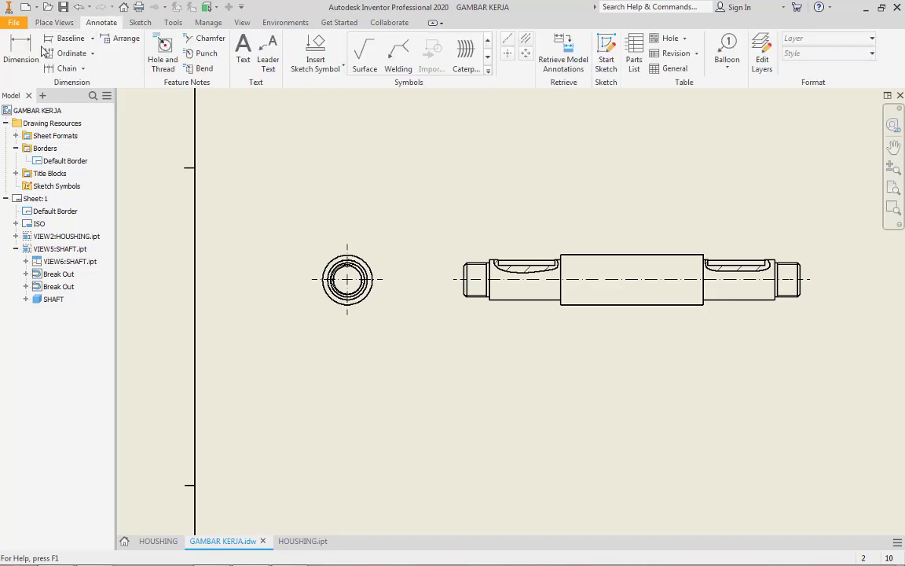
{"action": "left_click", "coordinate": [20, 49]}
{"action": "scroll", "coordinate": [493, 302], "scroll_direction": "up", "scroll_amount": 5}
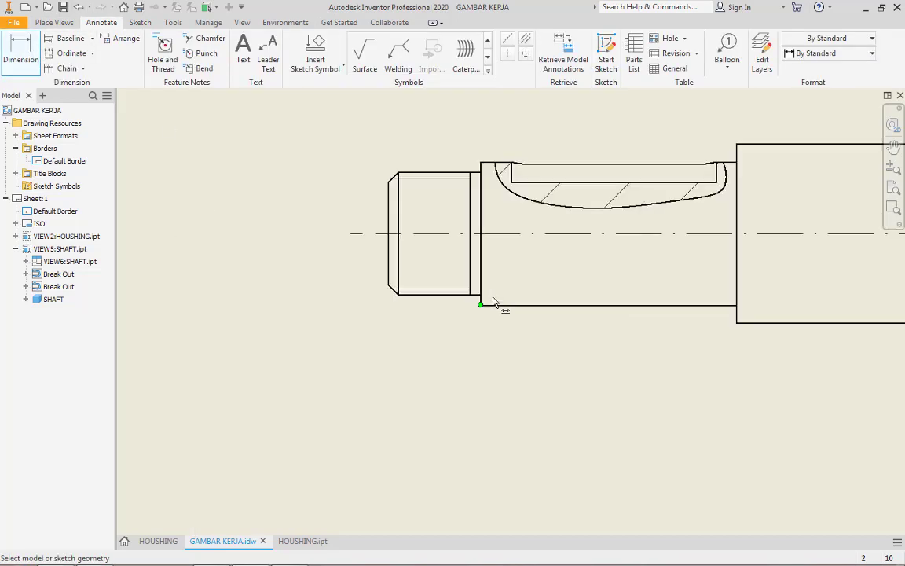
{"action": "left_click", "coordinate": [399, 177]}
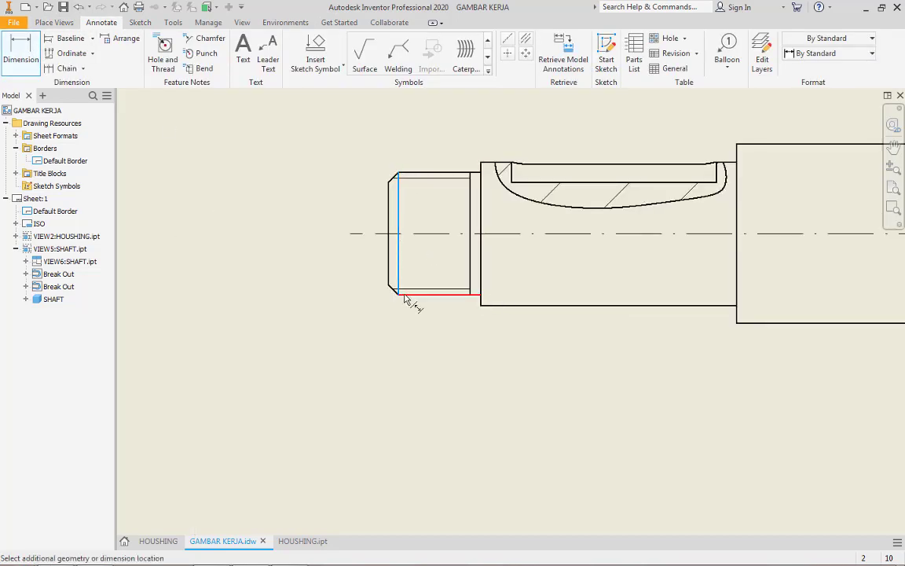
{"action": "left_click", "coordinate": [401, 295]}
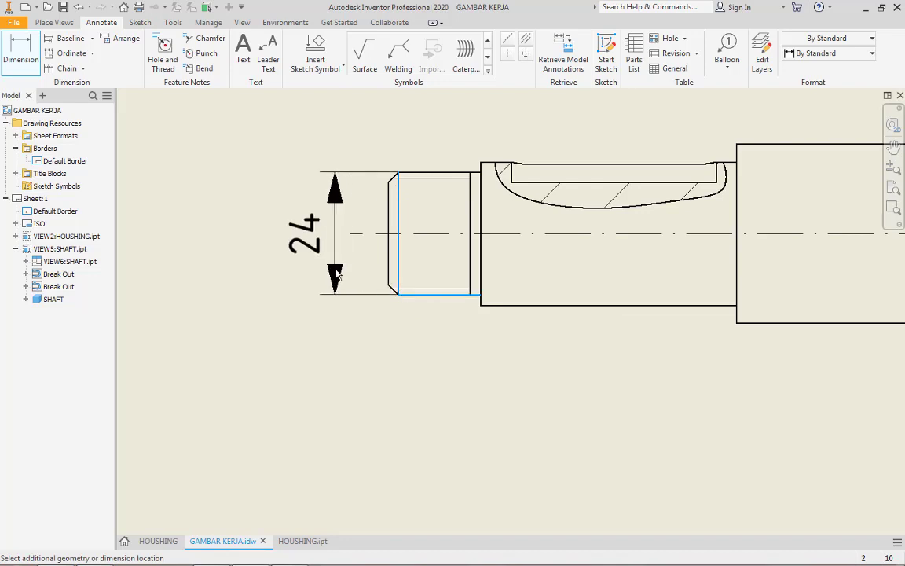
{"action": "left_click", "coordinate": [352, 271]}
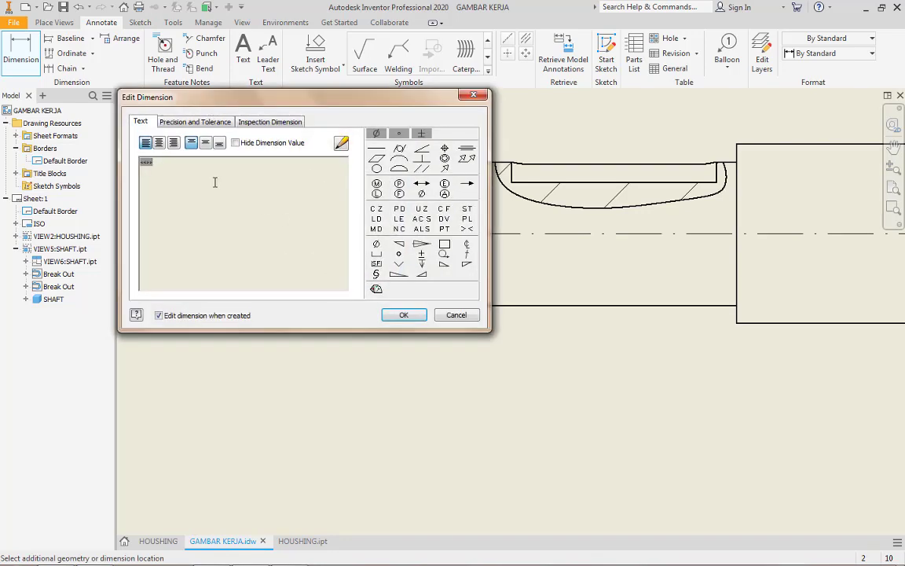
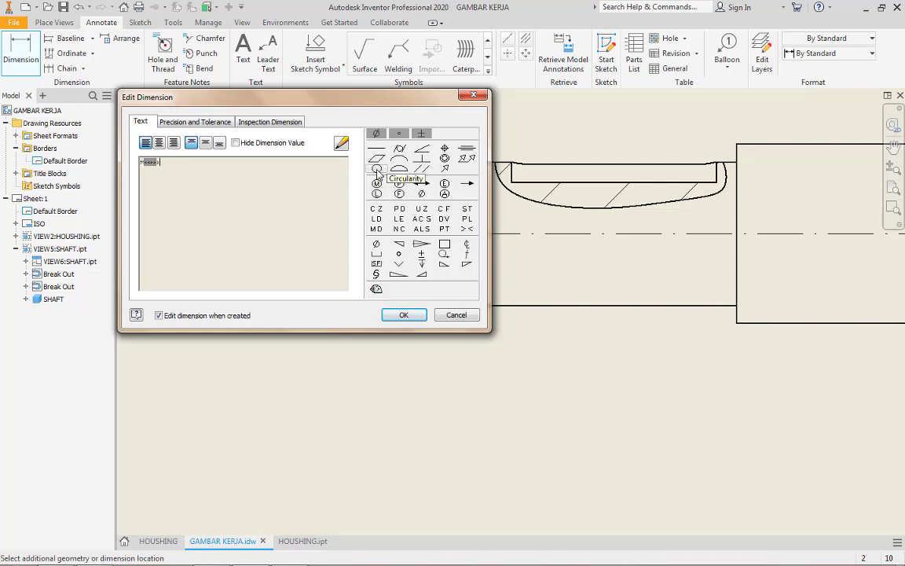
Apply M24x2 as the text of the left threaded end's diameter dimension and move the text below the dimension arrows
{"action": "left_click", "coordinate": [403, 315]}
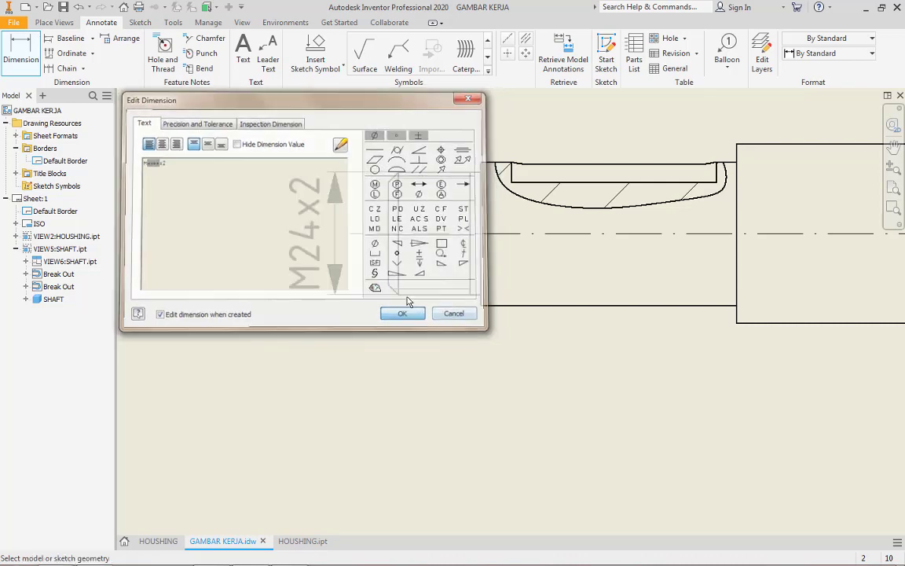
{"action": "key", "text": "Escape"}
{"action": "scroll", "coordinate": [341, 246], "scroll_direction": "up", "scroll_amount": 5}
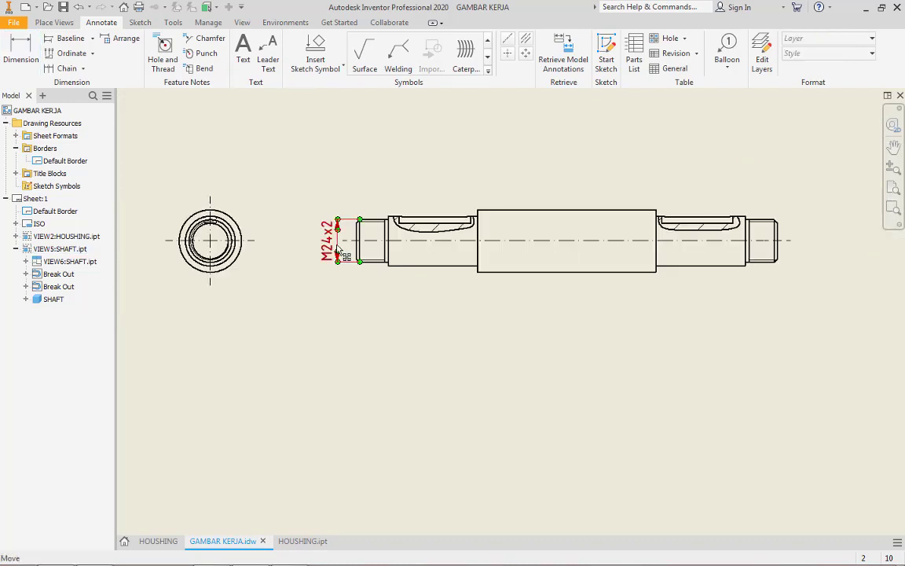
{"action": "scroll", "coordinate": [334, 247], "scroll_direction": "down", "scroll_amount": 3}
{"action": "left_click_drag", "start_coordinate": [320, 254], "coordinate": [332, 330]}
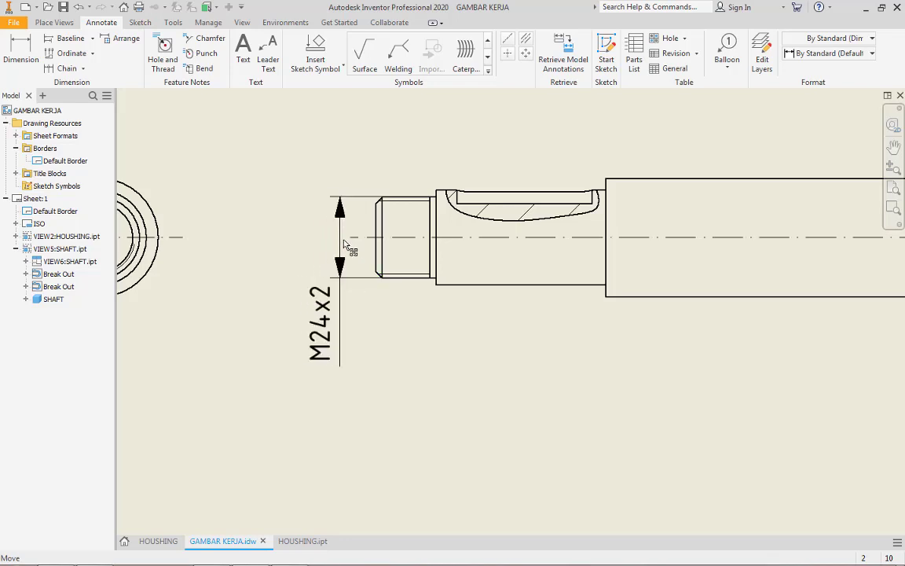
{"action": "scroll", "coordinate": [367, 236], "scroll_direction": "down", "scroll_amount": 3}
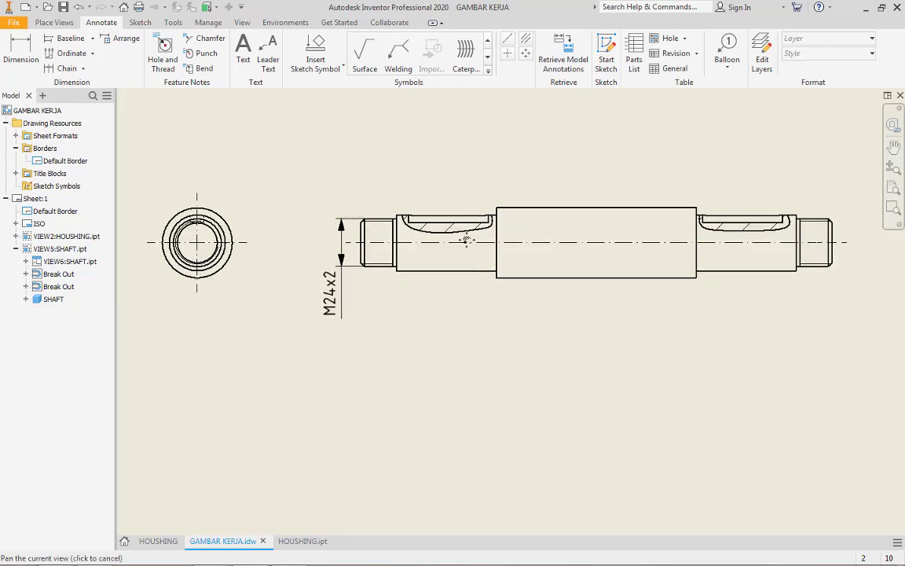
{"action": "left_click", "coordinate": [383, 204]}
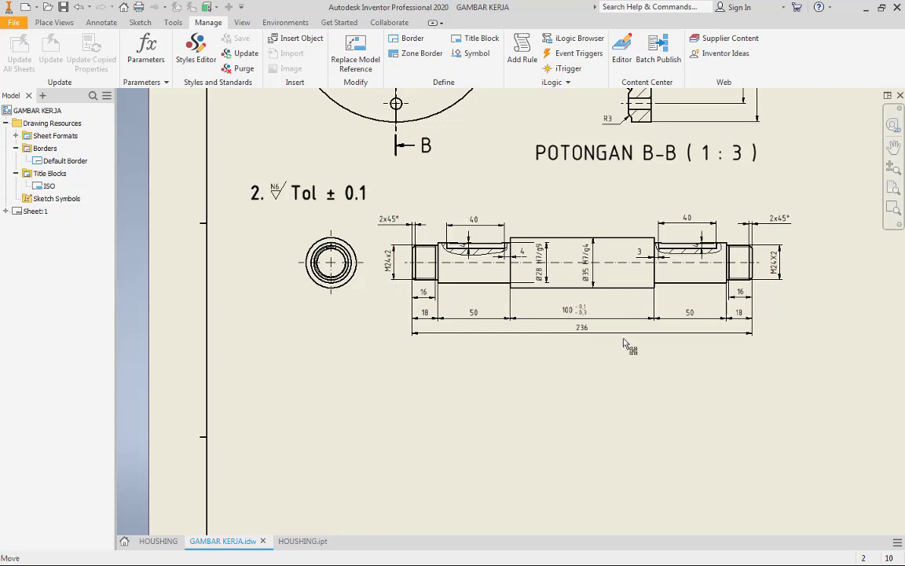
Examine the fully dimensioned shaft views, including the thread, fit, keyway and length dimensions
{"action": "scroll", "coordinate": [651, 303], "scroll_direction": "up", "scroll_amount": 2}
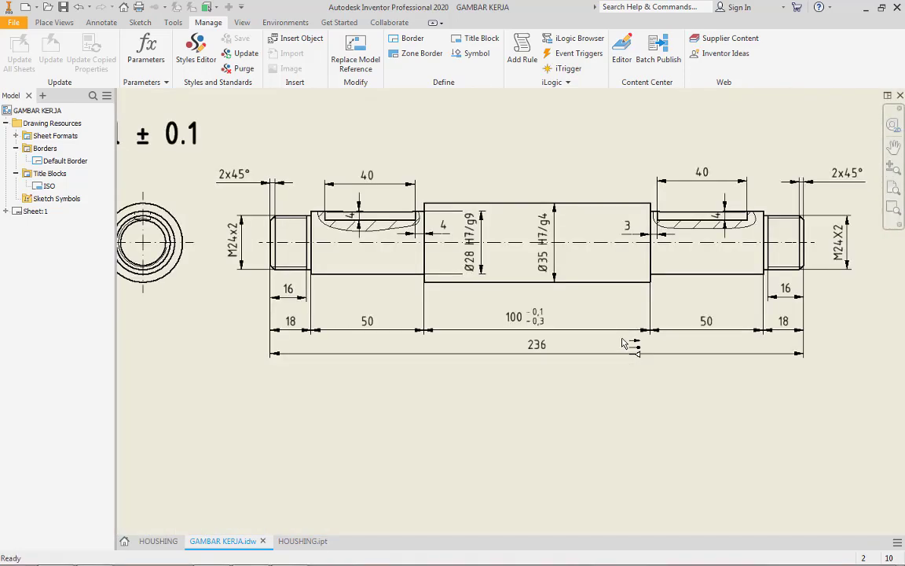
{"action": "scroll", "coordinate": [622, 343], "scroll_direction": "down", "scroll_amount": 2}
{"action": "scroll", "coordinate": [622, 343], "scroll_direction": "up", "scroll_amount": 2}
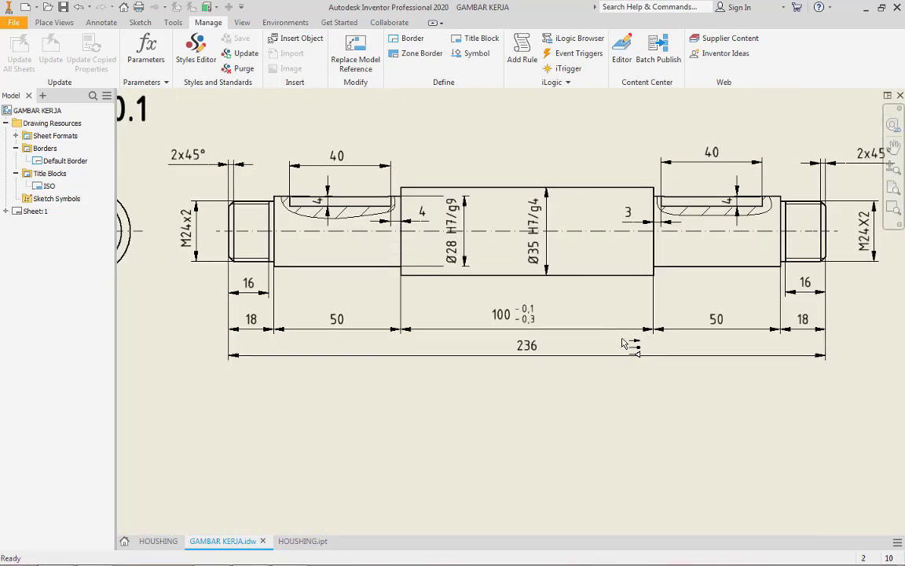
{"action": "scroll", "coordinate": [625, 341], "scroll_direction": "down", "scroll_amount": 3}
{"action": "left_click", "coordinate": [628, 333]}
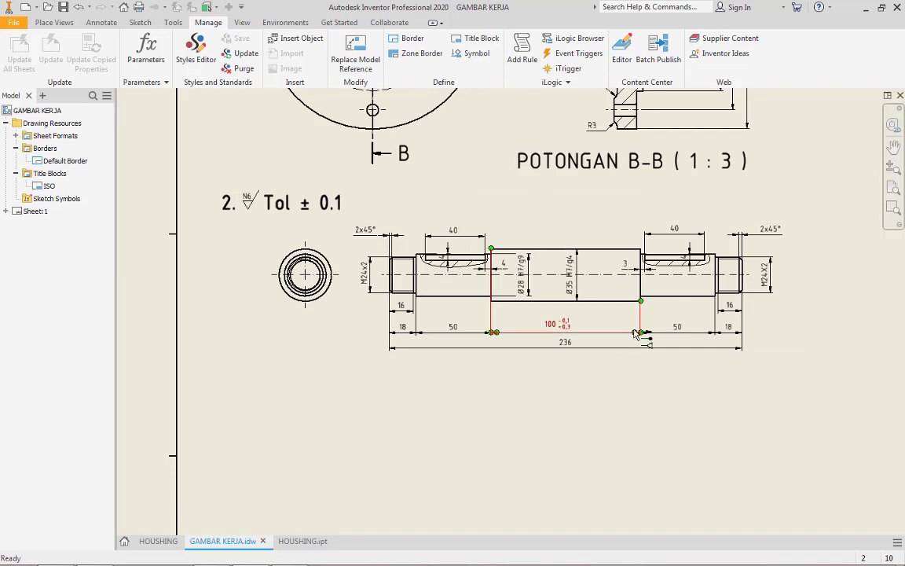
{"action": "left_click", "coordinate": [643, 331]}
{"action": "left_click", "coordinate": [746, 393]}
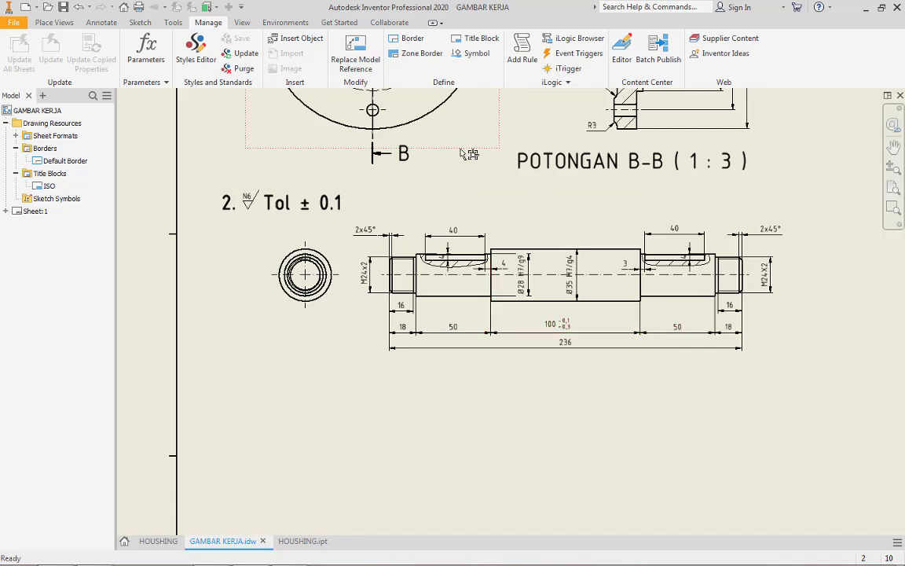
Start a new base view and load the PULLEY part from the TUGAS 1 folder
{"action": "left_click", "coordinate": [54, 22]}
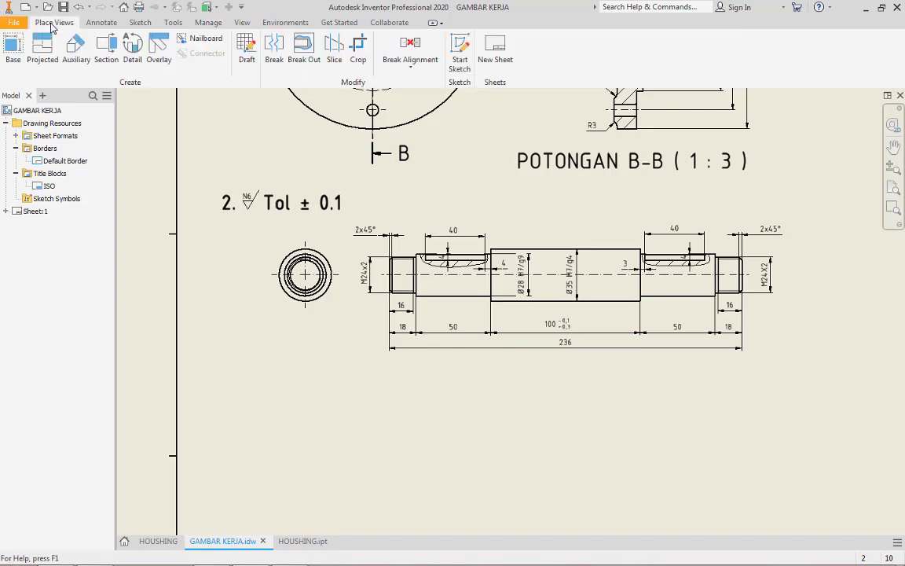
{"action": "left_click", "coordinate": [11, 53]}
{"action": "left_click", "coordinate": [341, 151]}
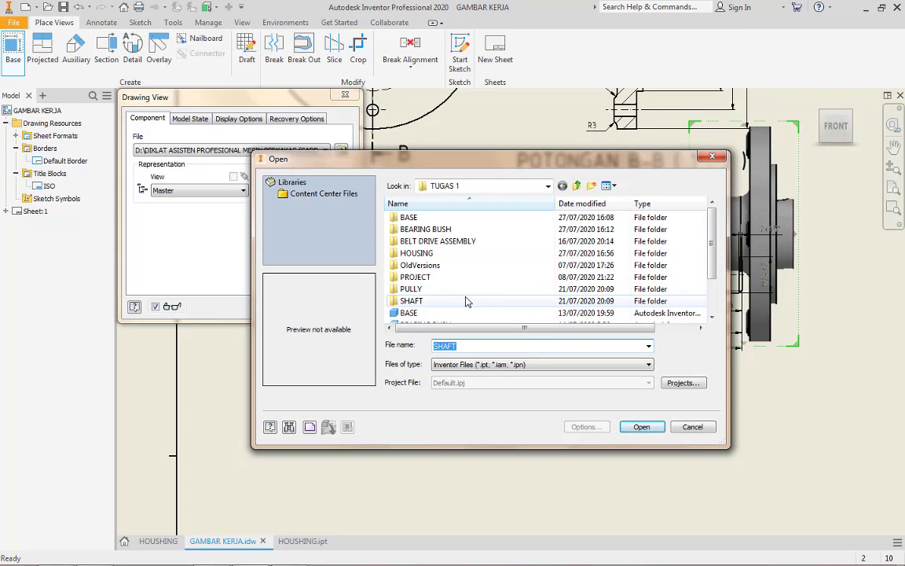
{"action": "scroll", "coordinate": [438, 296], "scroll_direction": "down", "scroll_amount": 2}
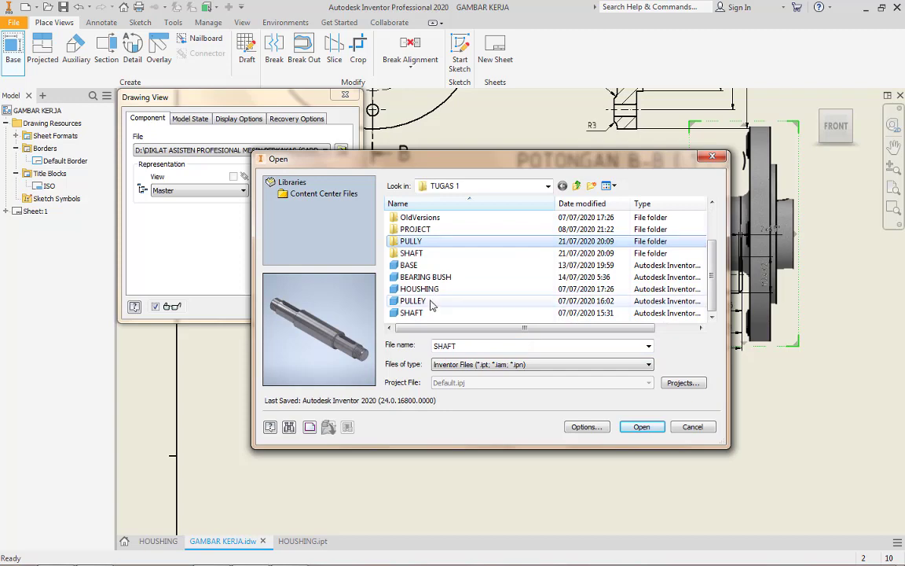
{"action": "double_click", "coordinate": [433, 299]}
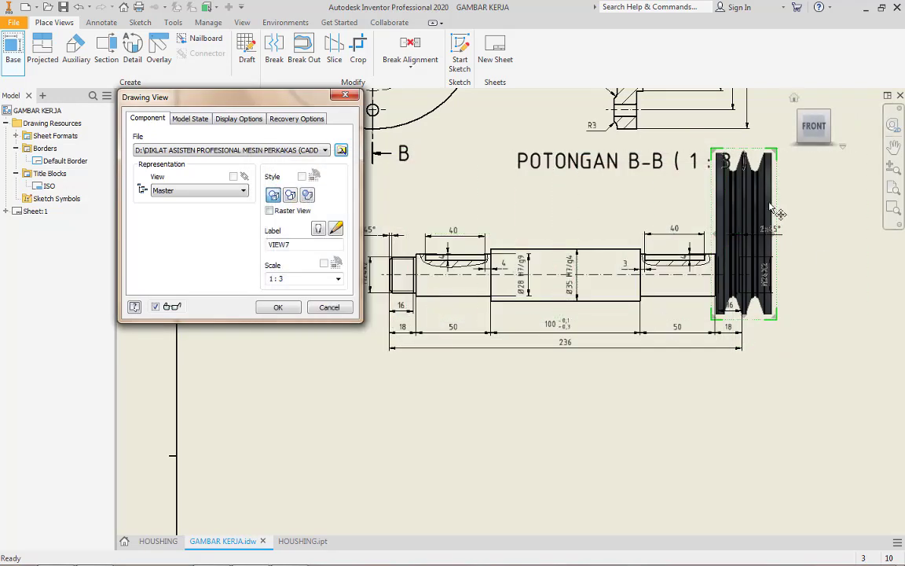
Orient the pulley base view to LEFT at 1:3 scale and place it below the shaft views
{"action": "left_click", "coordinate": [792, 126]}
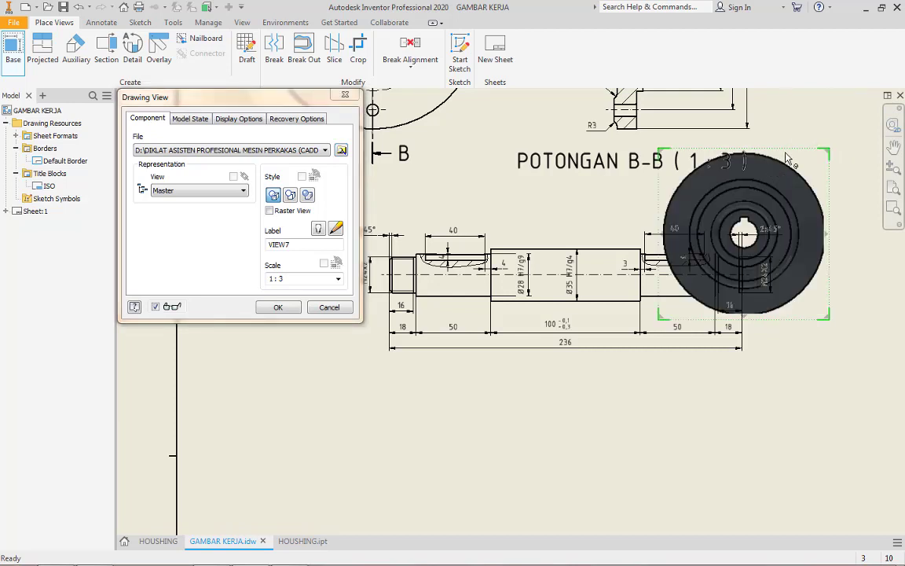
{"action": "mouse_move", "coordinate": [785, 153]}
{"action": "left_mouse_down"}
{"action": "mouse_move", "coordinate": [710, 323]}
{"action": "mouse_move", "coordinate": [464, 408]}
{"action": "mouse_move", "coordinate": [470, 390]}
{"action": "left_mouse_up"}
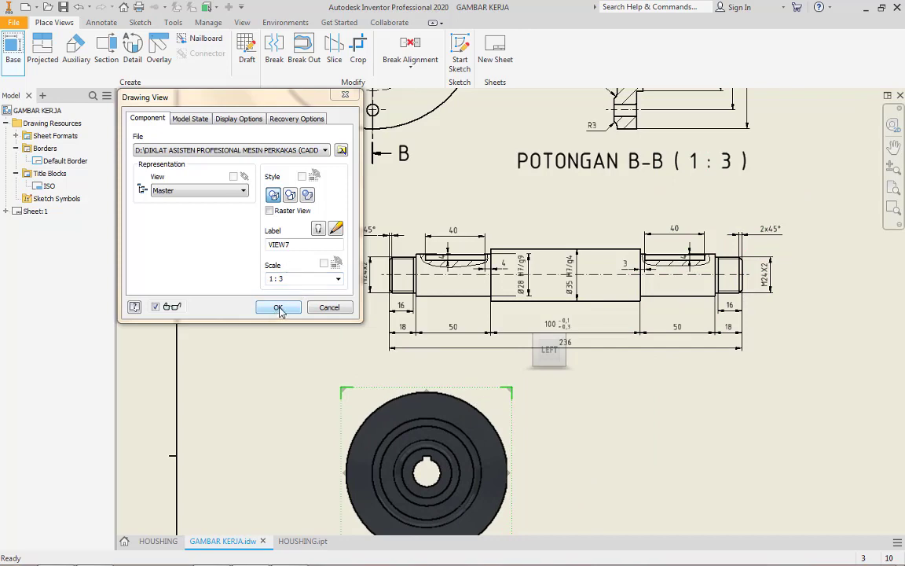
{"action": "left_click", "coordinate": [279, 307]}
{"action": "mouse_move", "coordinate": [366, 322]}
{"action": "middle_mouse_down"}
{"action": "mouse_move", "coordinate": [340, 94]}
{"action": "mouse_move", "coordinate": [365, 92]}
{"action": "middle_mouse_up"}
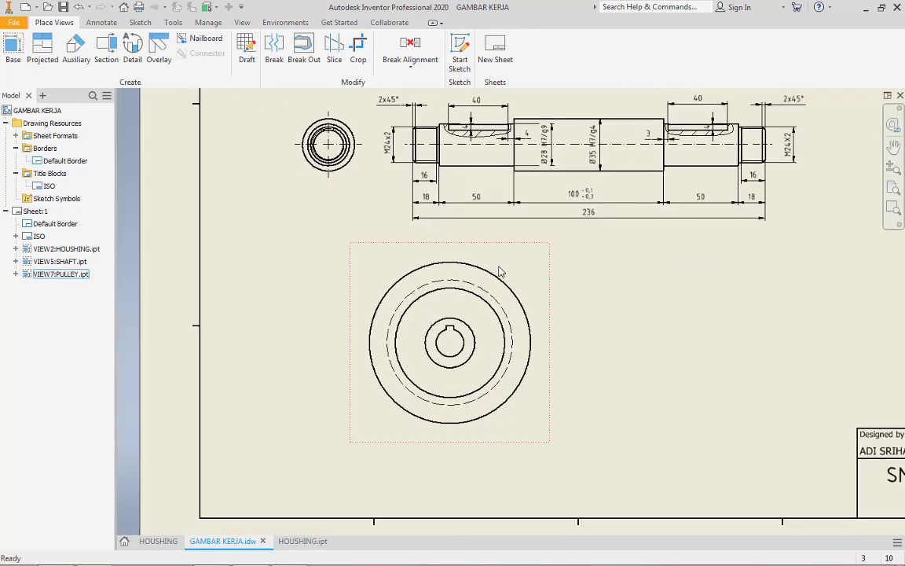
{"action": "left_click_drag", "start_coordinate": [516, 251], "coordinate": [483, 279]}
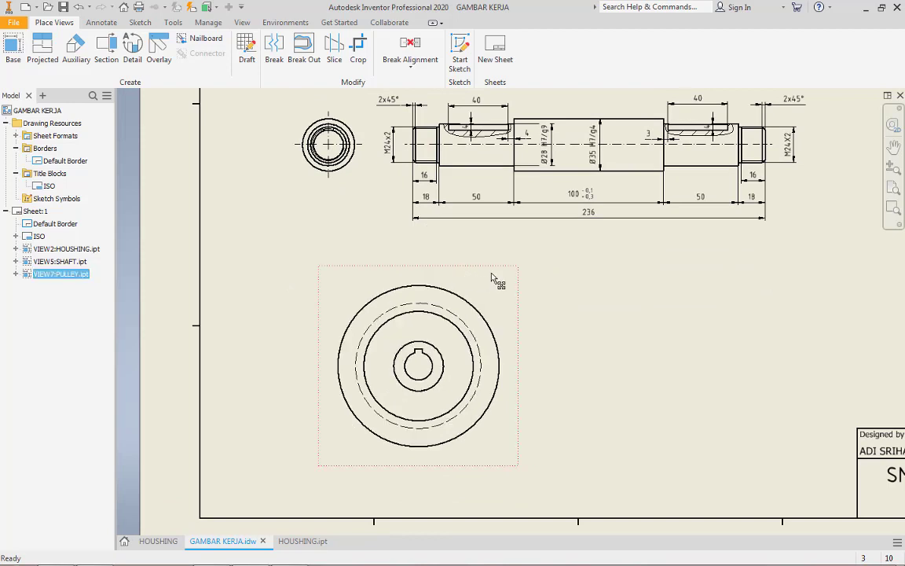
{"action": "double_click", "coordinate": [493, 277]}
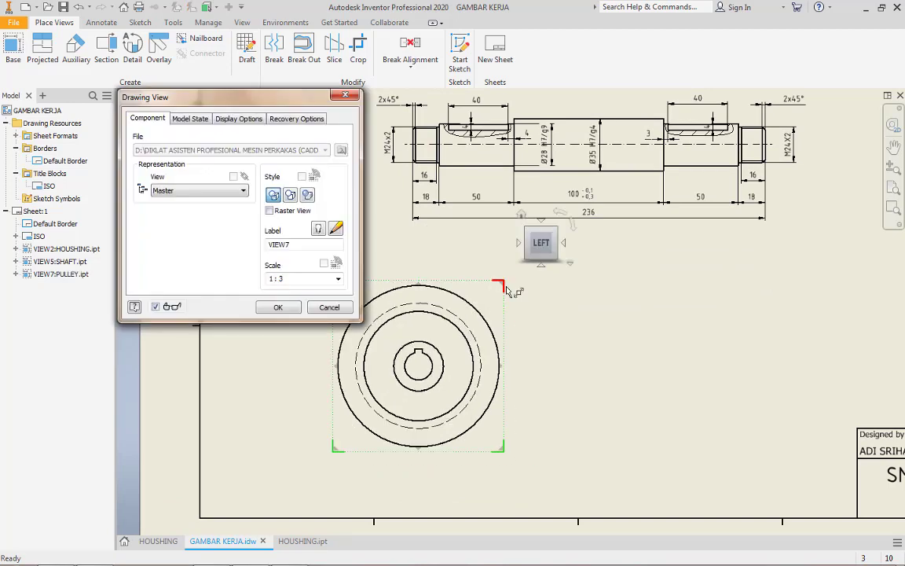
{"action": "key", "text": "Escape"}
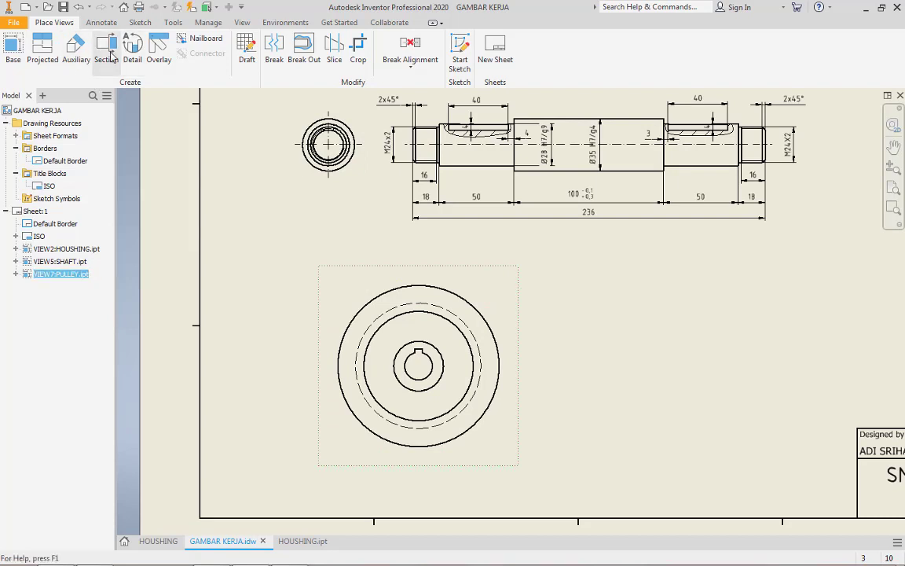
Create a full-depth 1:3 section view C-C through the pulley's vertical centre, place it right of the base view, and move its label below it
{"action": "left_click", "coordinate": [106, 49]}
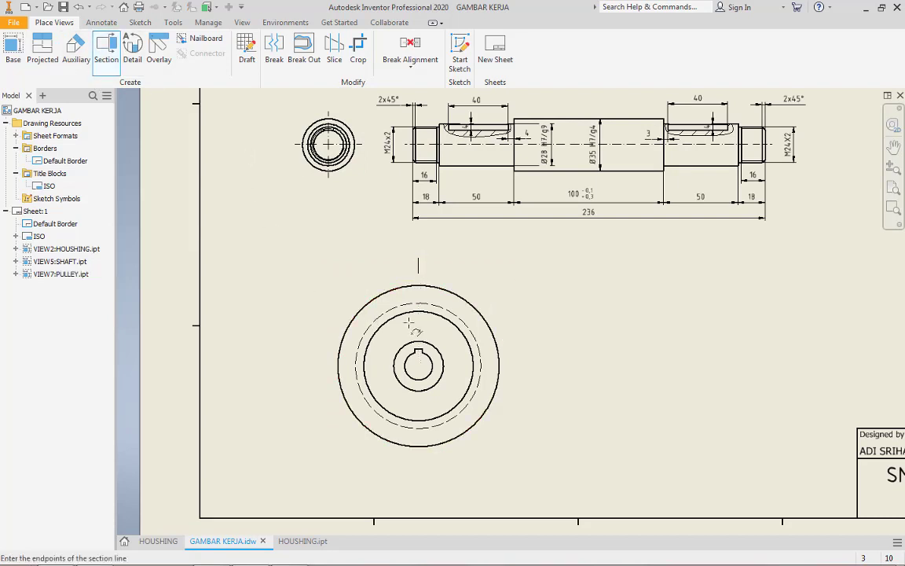
{"action": "left_click", "coordinate": [419, 474]}
{"action": "right_click", "coordinate": [419, 476]}
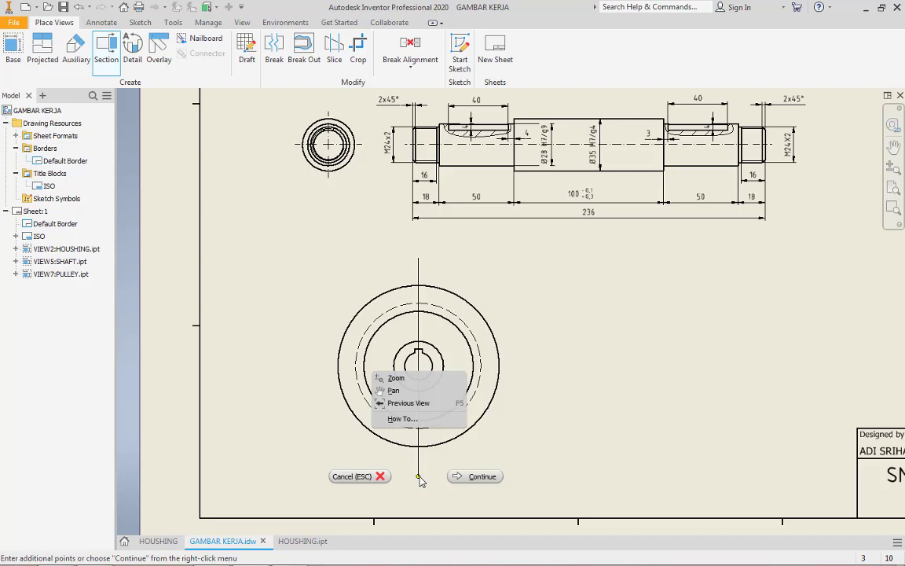
{"action": "left_click", "coordinate": [486, 478]}
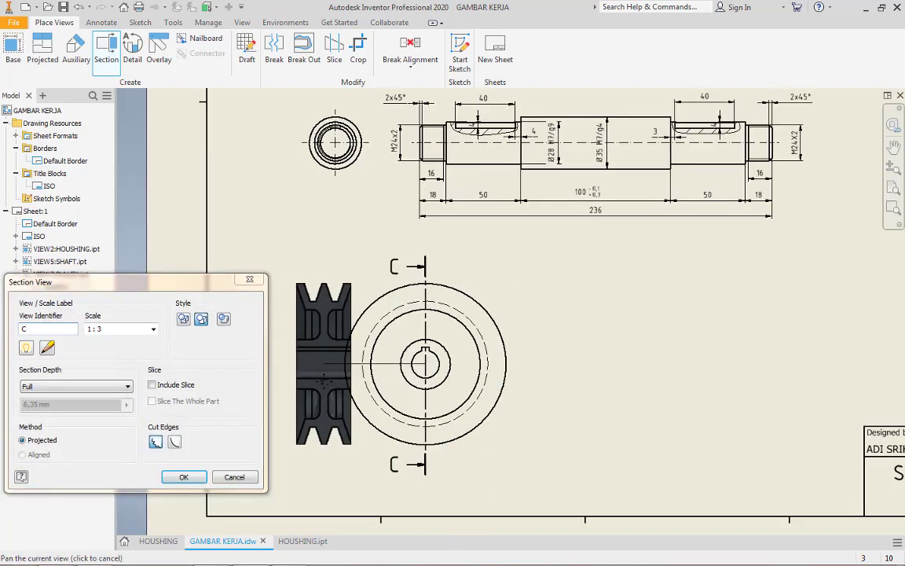
{"action": "left_click", "coordinate": [605, 377]}
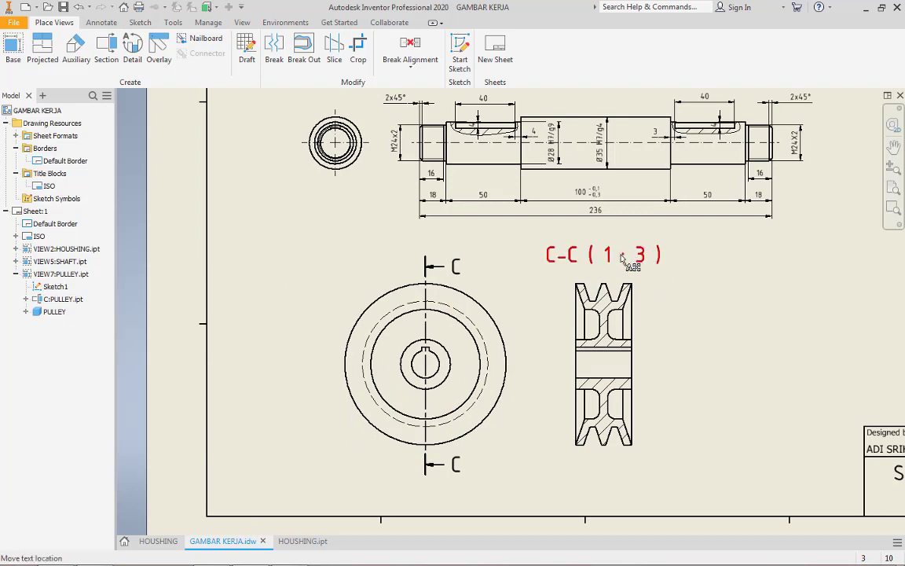
{"action": "left_click_drag", "start_coordinate": [585, 255], "coordinate": [625, 495]}
Examine the pulley section, the dimensions on both pulley views, and the overall sheet layout
{"action": "scroll", "coordinate": [632, 369], "scroll_direction": "up", "scroll_amount": 4}
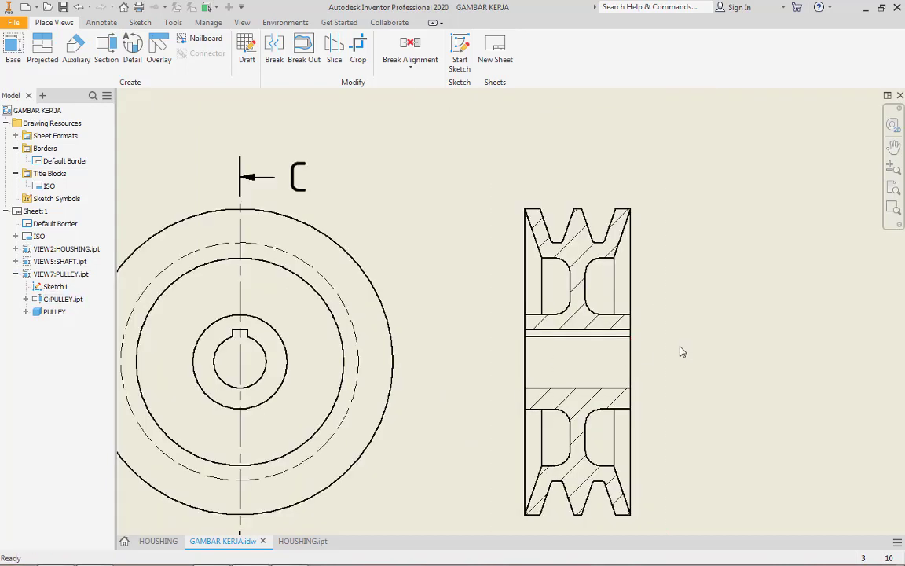
{"action": "scroll", "coordinate": [680, 351], "scroll_direction": "down", "scroll_amount": 4}
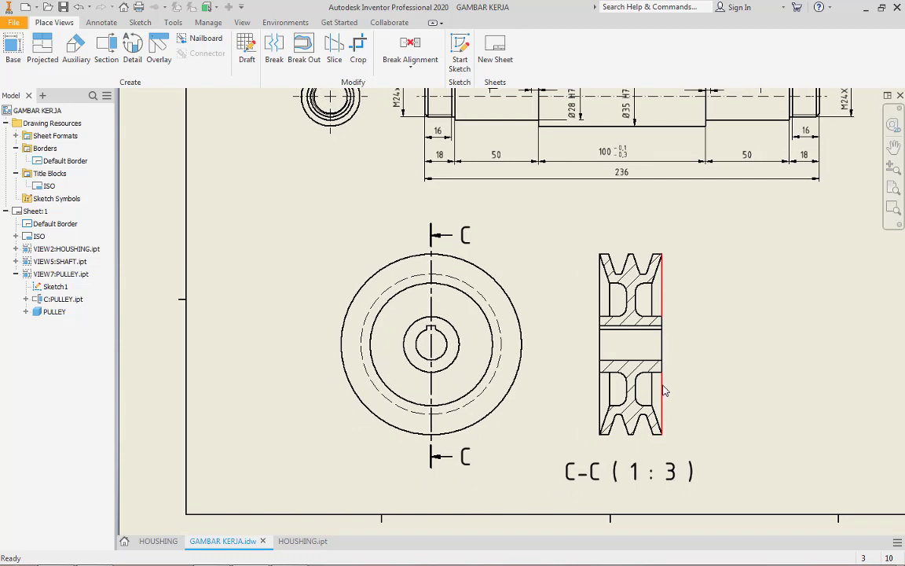
{"action": "scroll", "coordinate": [656, 314], "scroll_direction": "up", "scroll_amount": 4}
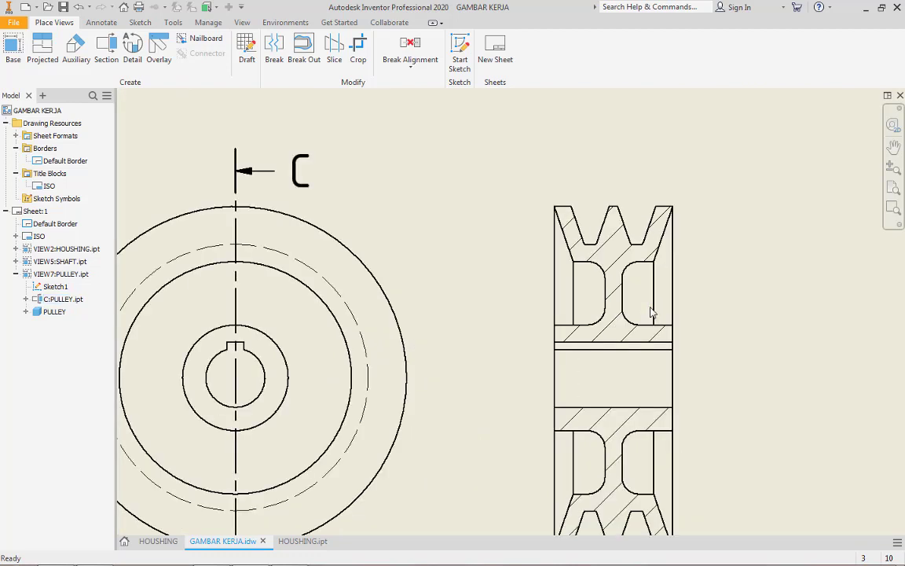
{"action": "scroll", "coordinate": [646, 318], "scroll_direction": "down", "scroll_amount": 3}
{"action": "middle_click_drag", "start_coordinate": [639, 336], "coordinate": [635, 307]}
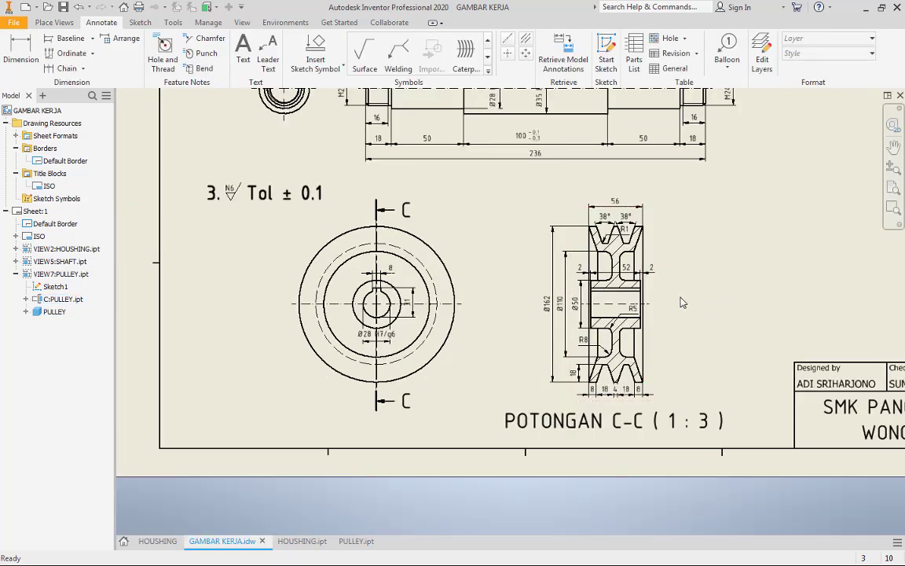
{"action": "left_click", "coordinate": [552, 303]}
{"action": "scroll", "coordinate": [553, 303], "scroll_direction": "up", "scroll_amount": 5}
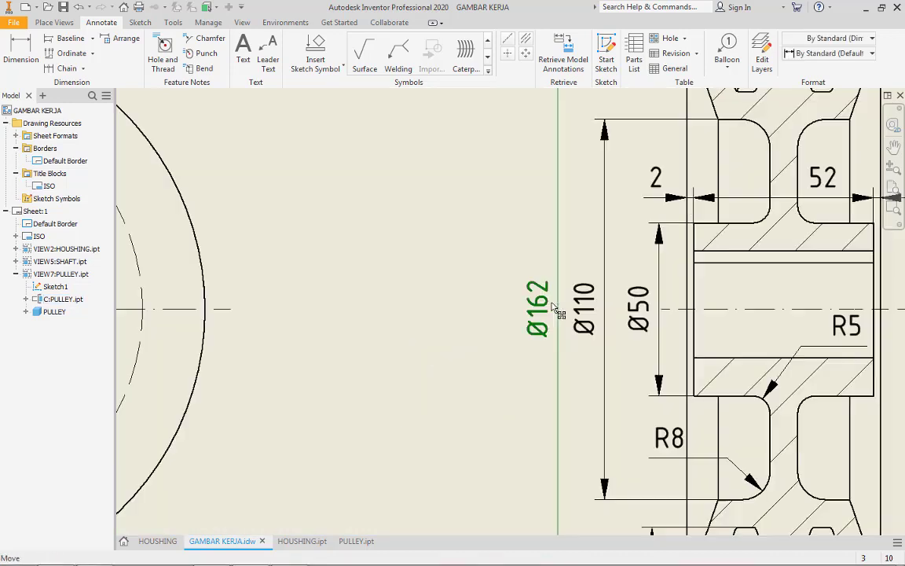
{"action": "scroll", "coordinate": [557, 313], "scroll_direction": "down", "scroll_amount": 4}
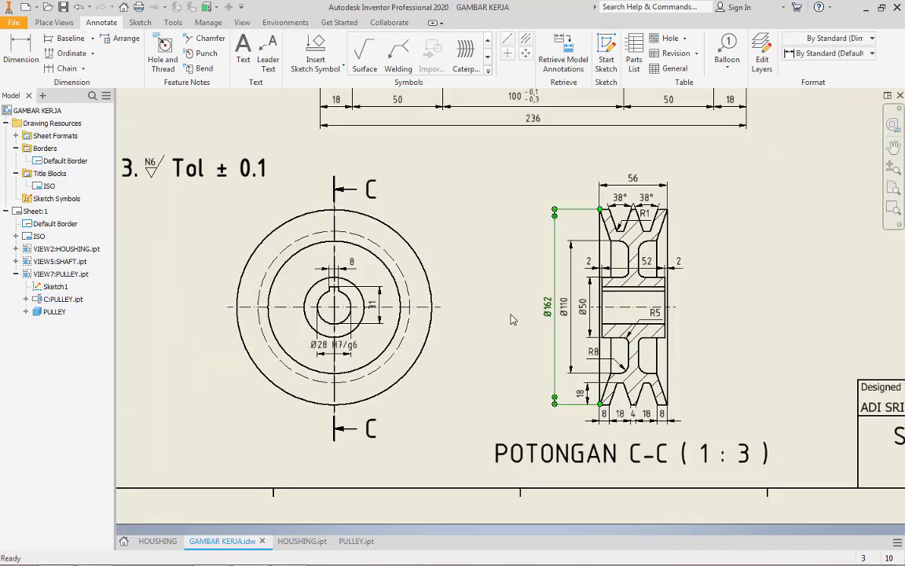
{"action": "scroll", "coordinate": [511, 318], "scroll_direction": "down", "scroll_amount": 3}
{"action": "middle_click_drag", "start_coordinate": [615, 353], "coordinate": [565, 357]}
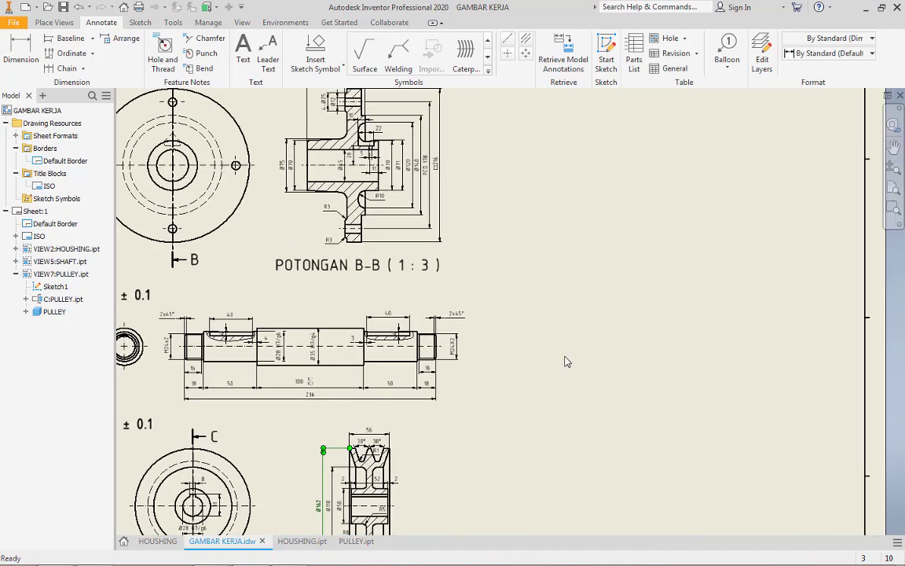
{"action": "scroll", "coordinate": [566, 356], "scroll_direction": "up", "scroll_amount": 5}
{"action": "scroll", "coordinate": [580, 309], "scroll_direction": "down", "scroll_amount": 3}
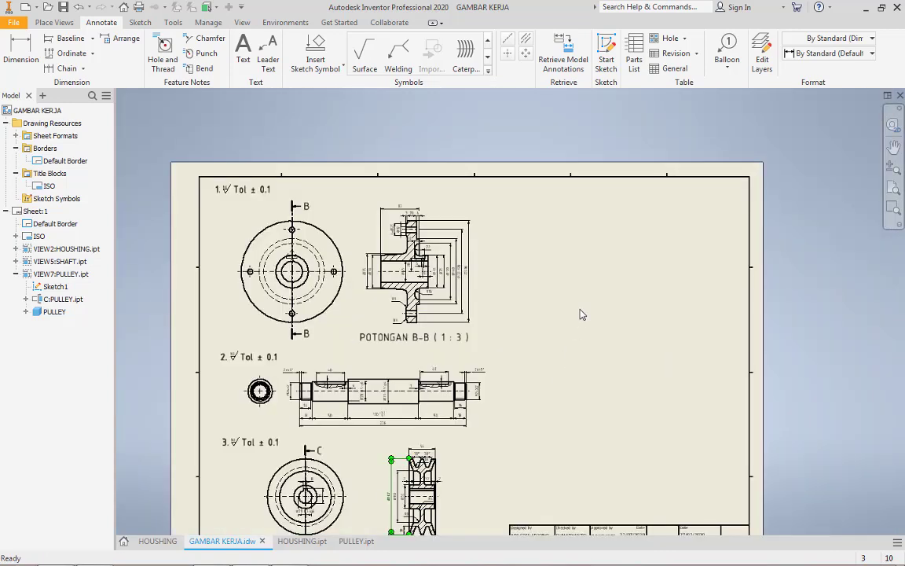
Create a 1:3 front base view of the Spur Gears1 assembly from the TUGAS 2 folder and place it in the sheet's upper-right area
{"action": "left_click", "coordinate": [52, 26]}
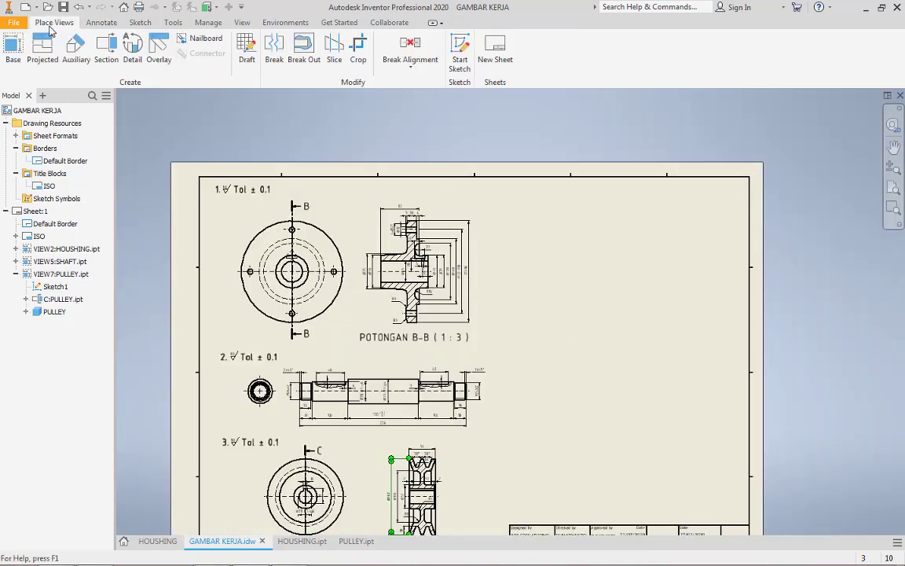
{"action": "left_click", "coordinate": [13, 49]}
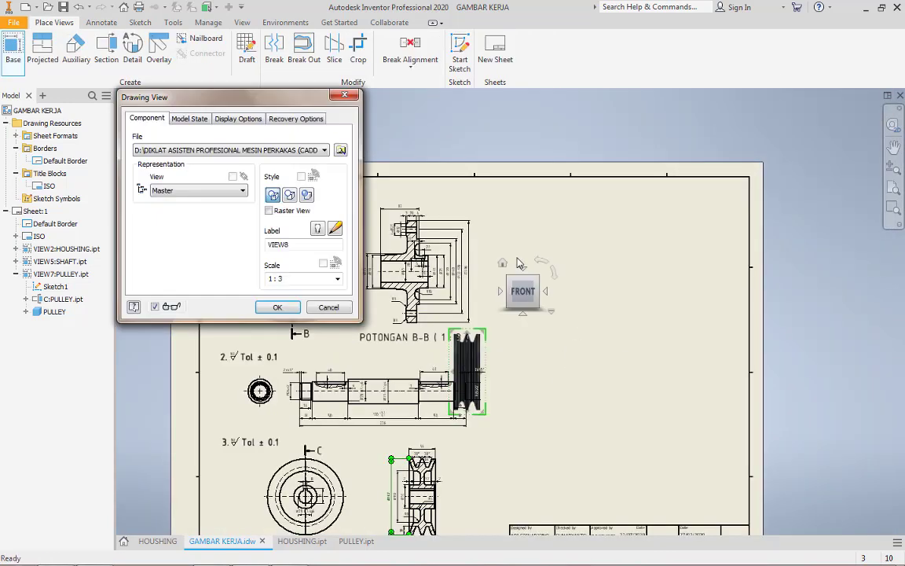
{"action": "left_click", "coordinate": [340, 150]}
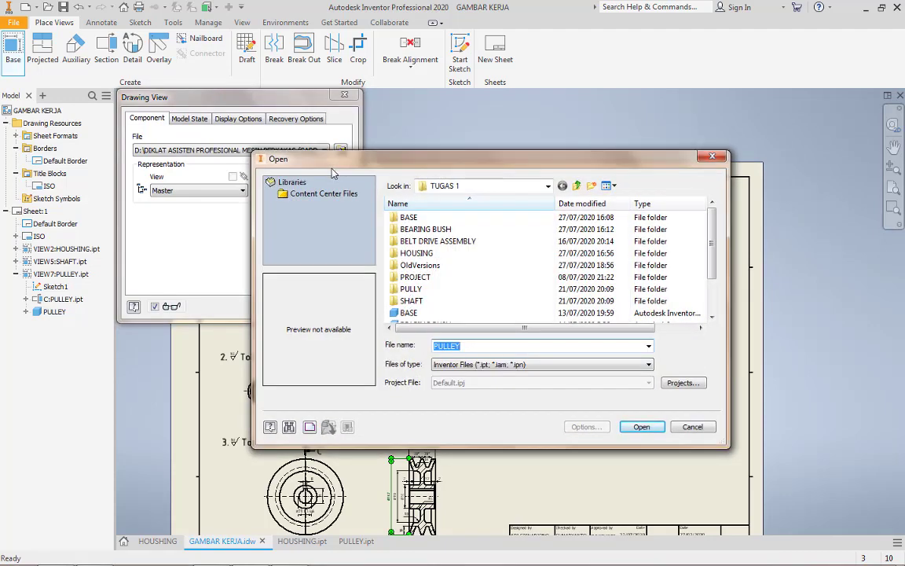
{"action": "left_click", "coordinate": [472, 186]}
{"action": "left_click", "coordinate": [499, 279]}
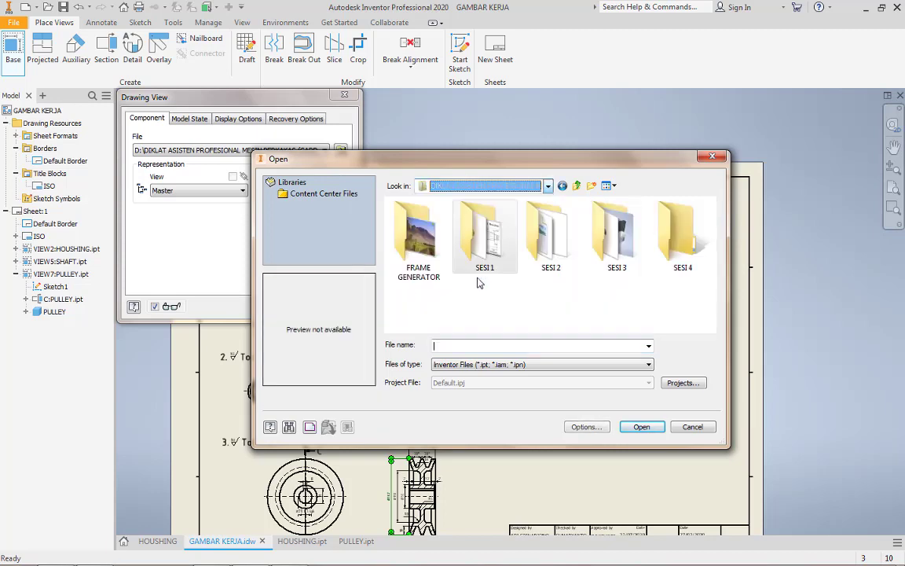
{"action": "double_click", "coordinate": [532, 255]}
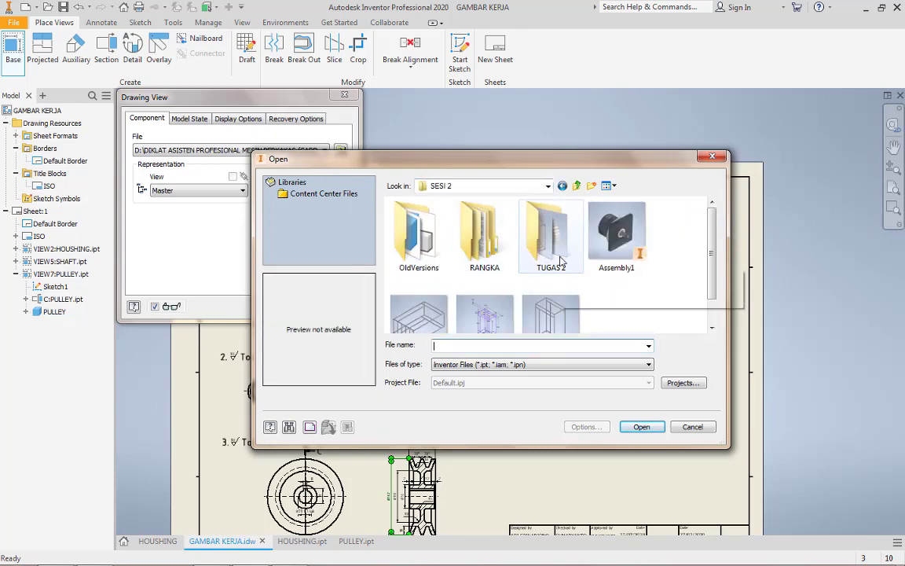
{"action": "double_click", "coordinate": [554, 259]}
{"action": "scroll", "coordinate": [428, 297], "scroll_direction": "down", "scroll_amount": 1}
{"action": "left_click", "coordinate": [432, 289]}
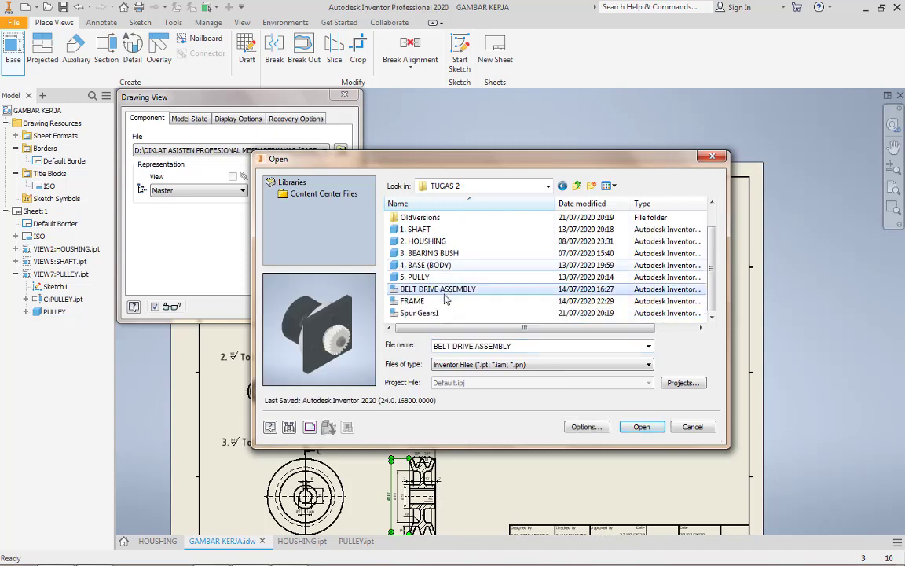
{"action": "double_click", "coordinate": [424, 313]}
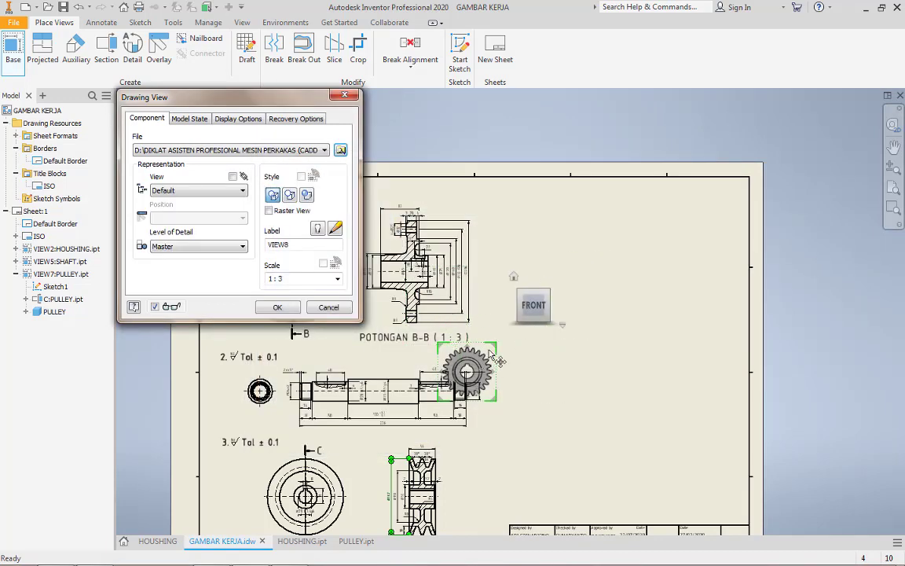
{"action": "left_click_drag", "start_coordinate": [494, 354], "coordinate": [609, 255]}
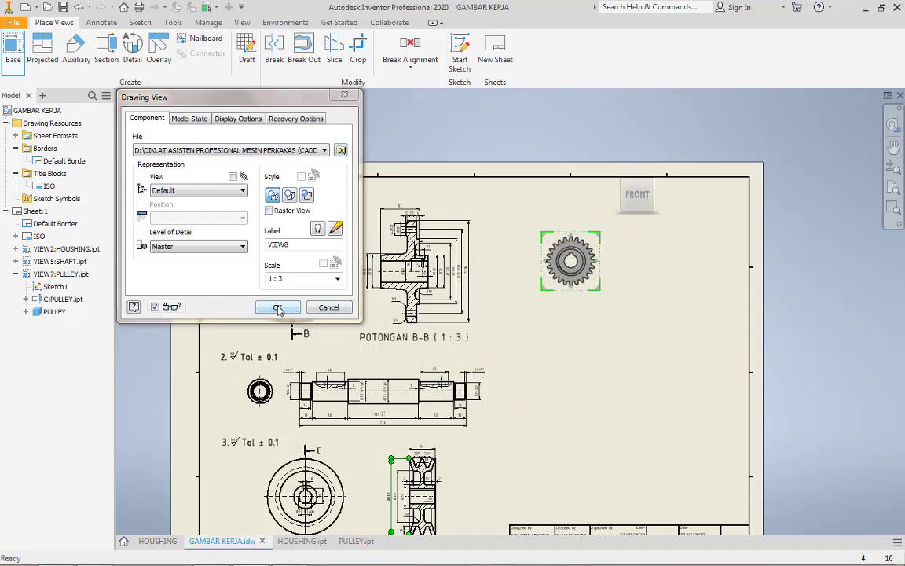
{"action": "left_click", "coordinate": [278, 307]}
Start a section view of the gear and draw its line down to the top tooth's tip, around that tooth's right flank, and back to centre
{"action": "scroll", "coordinate": [542, 228], "scroll_direction": "up", "scroll_amount": 5}
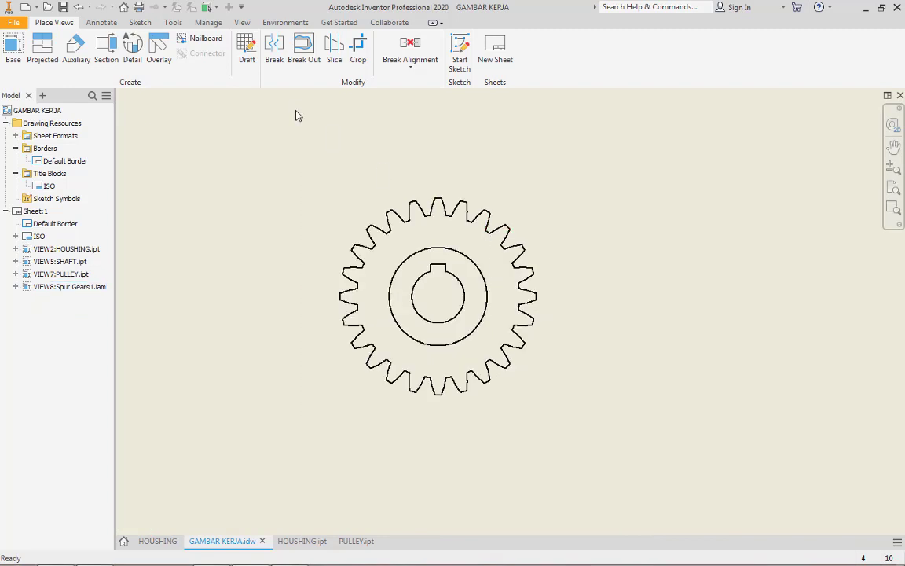
{"action": "left_click", "coordinate": [459, 169]}
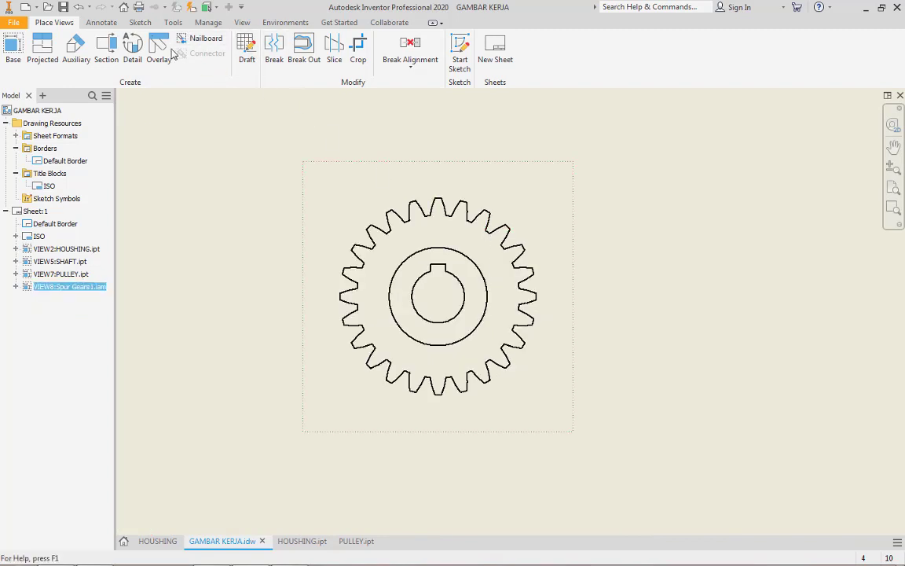
{"action": "left_click", "coordinate": [107, 48]}
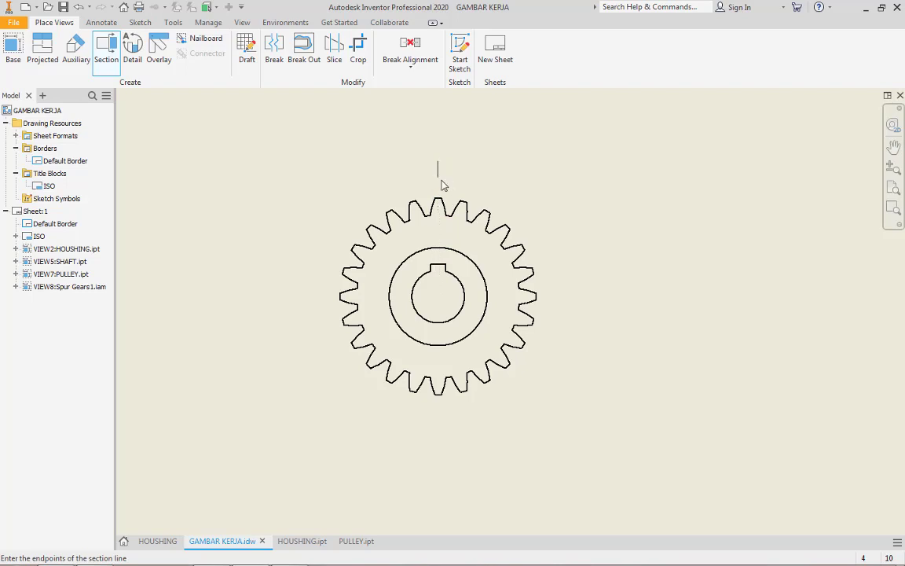
{"action": "scroll", "coordinate": [441, 185], "scroll_direction": "up", "scroll_amount": 3}
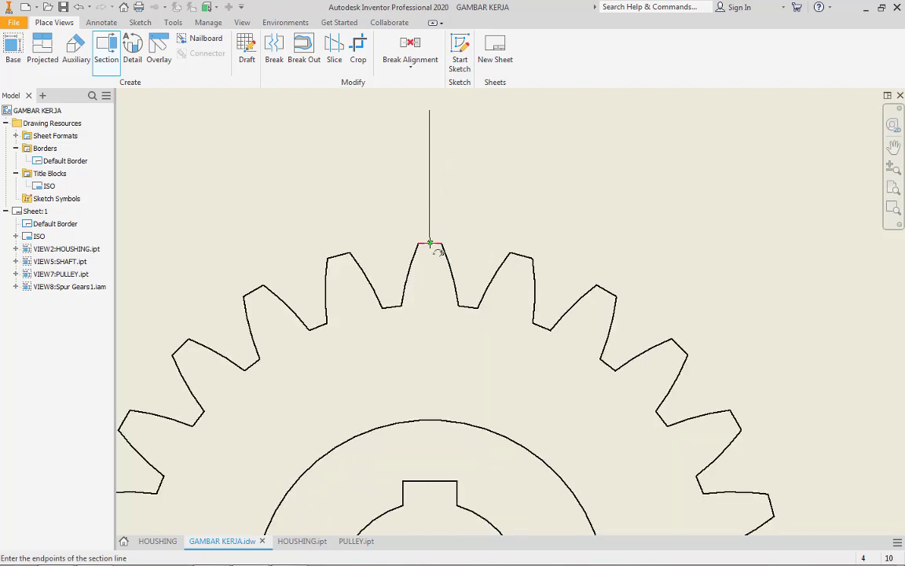
{"action": "scroll", "coordinate": [430, 243], "scroll_direction": "up", "scroll_amount": 3}
{"action": "left_click", "coordinate": [429, 244]}
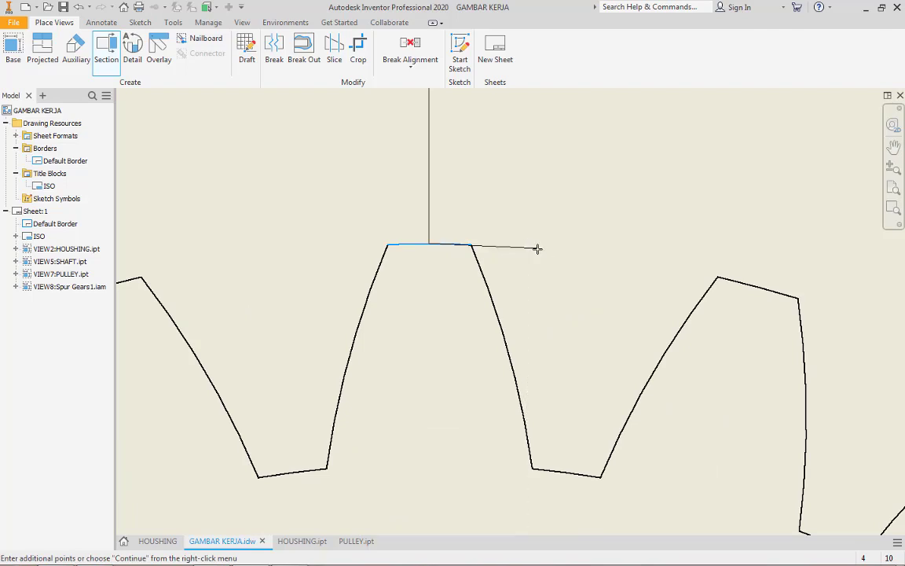
{"action": "left_click", "coordinate": [535, 245]}
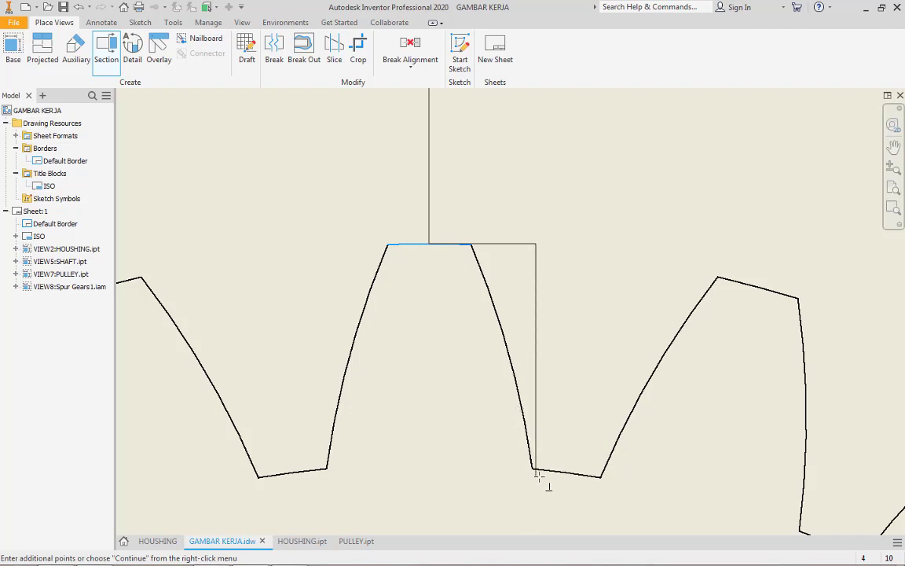
{"action": "left_click", "coordinate": [535, 469]}
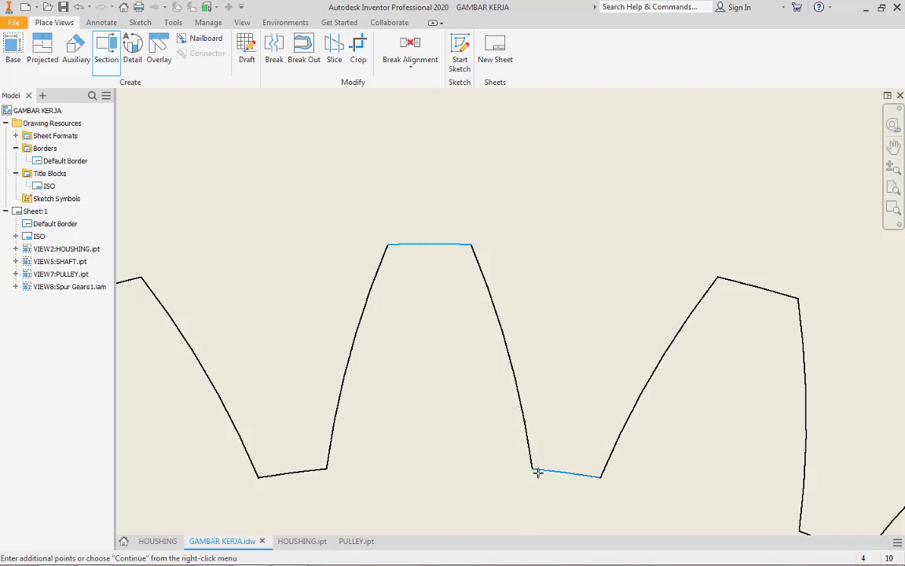
{"action": "left_click", "coordinate": [429, 469]}
Continue the section line vertically through the gear's centre and step it around the right flank of the bottom tooth, back to the centreline
{"action": "scroll", "coordinate": [434, 475], "scroll_direction": "down", "scroll_amount": 5}
{"action": "scroll", "coordinate": [454, 243], "scroll_direction": "up", "scroll_amount": 3}
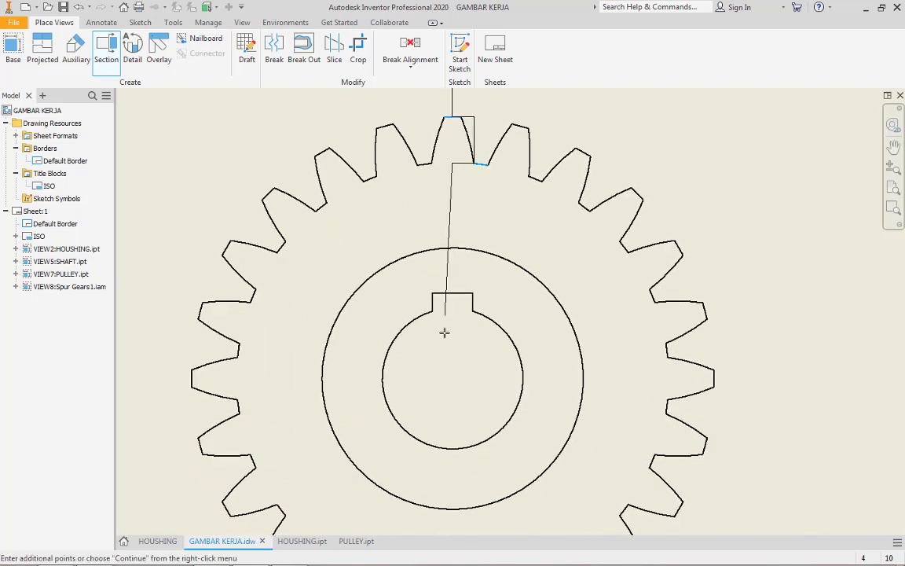
{"action": "middle_click_drag", "start_coordinate": [450, 437], "coordinate": [471, 222]}
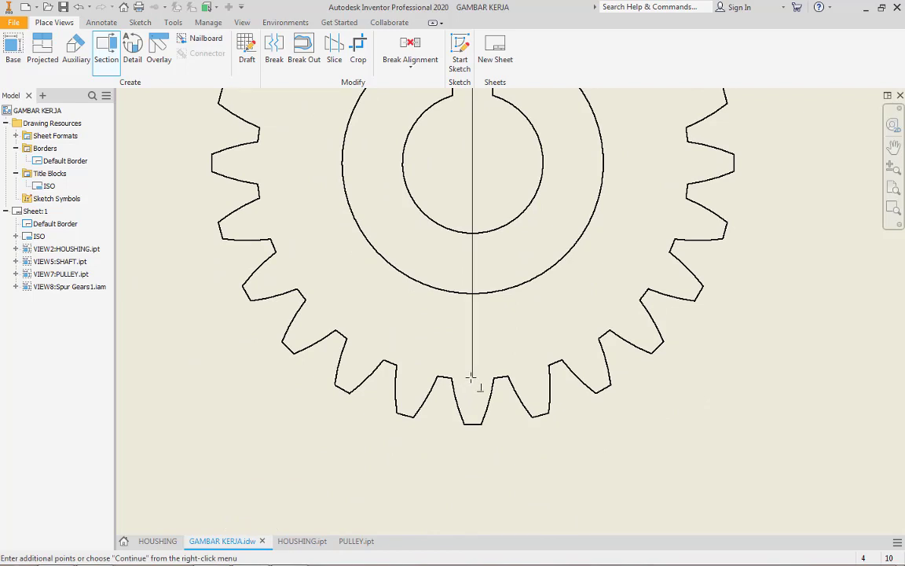
{"action": "scroll", "coordinate": [493, 379], "scroll_direction": "up", "scroll_amount": 4}
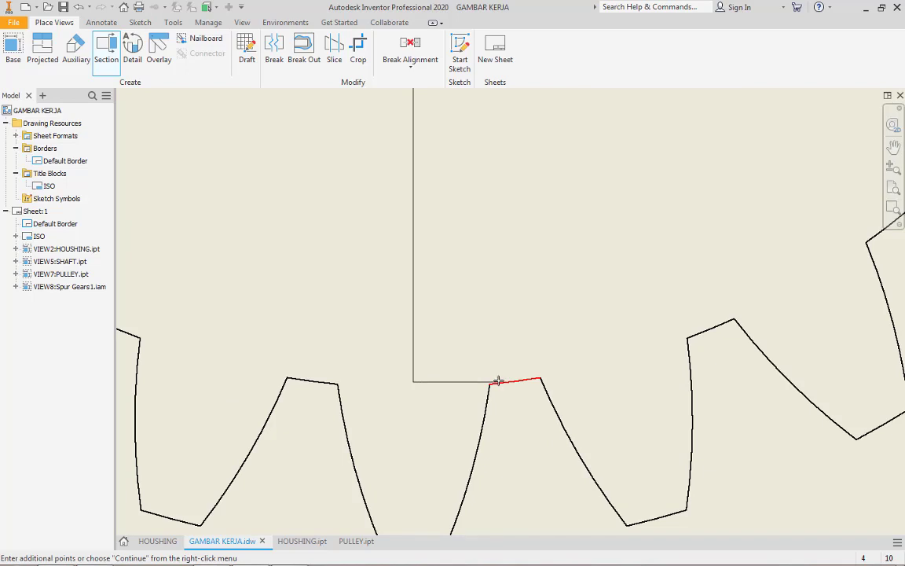
{"action": "left_click", "coordinate": [498, 381]}
{"action": "middle_click_drag", "start_coordinate": [491, 435], "coordinate": [521, 282]}
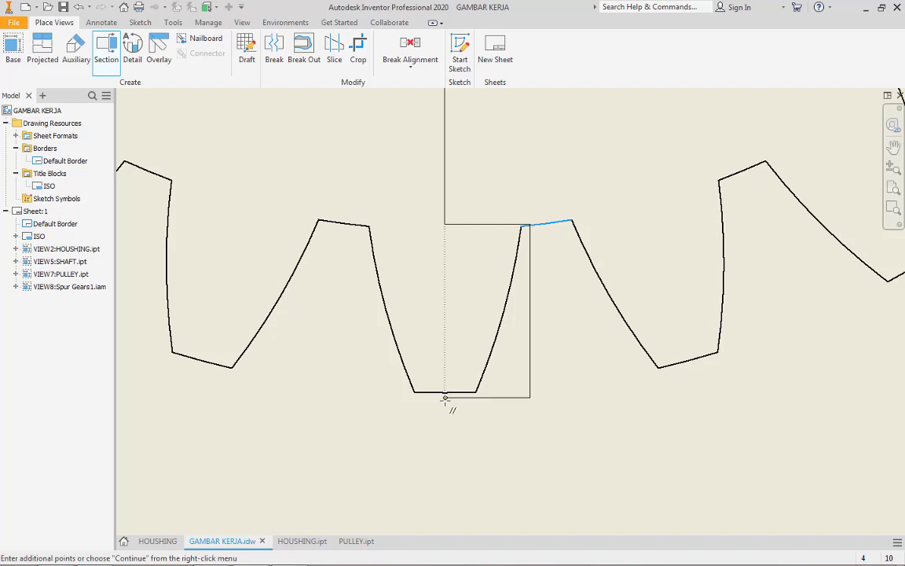
{"action": "left_click", "coordinate": [445, 397]}
End the section line below the gear and place the full-depth 1:3 section view D-D to the right of the base view
{"action": "scroll", "coordinate": [470, 323], "scroll_direction": "down", "scroll_amount": 4}
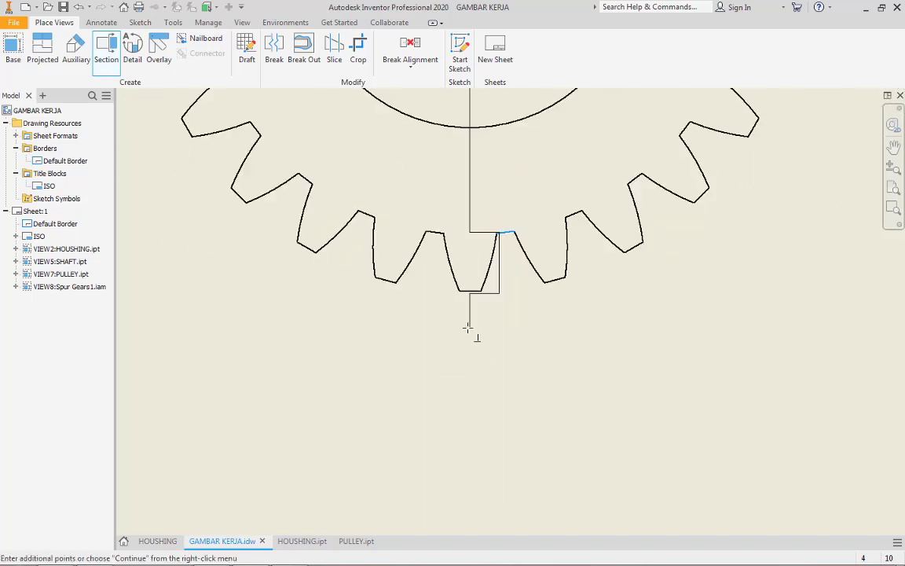
{"action": "right_click", "coordinate": [470, 387]}
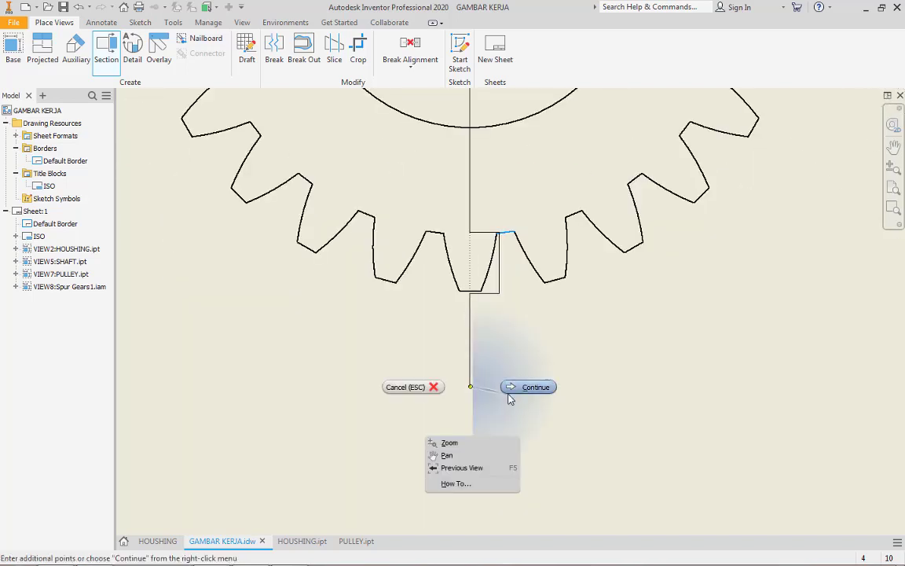
{"action": "left_click", "coordinate": [526, 388]}
{"action": "scroll", "coordinate": [521, 393], "scroll_direction": "down", "scroll_amount": 4}
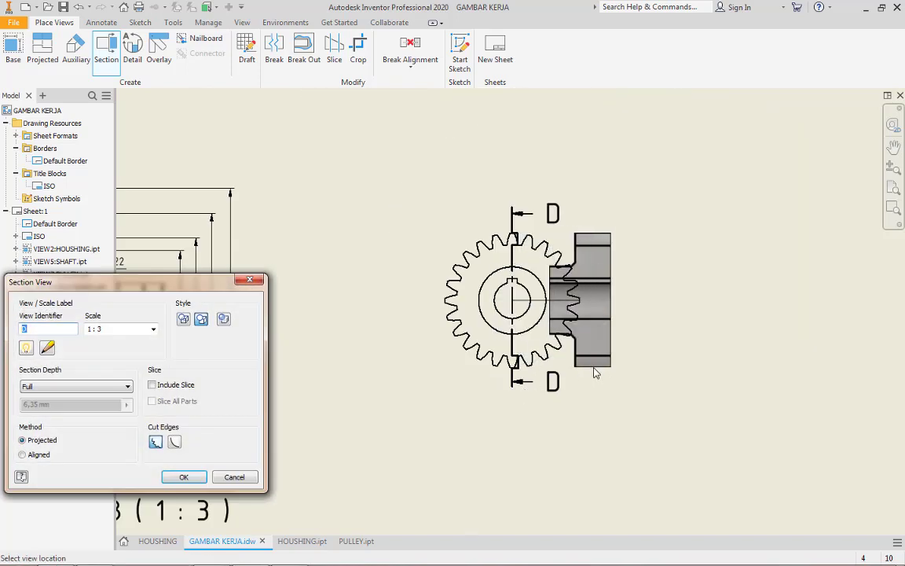
{"action": "left_click", "coordinate": [664, 367]}
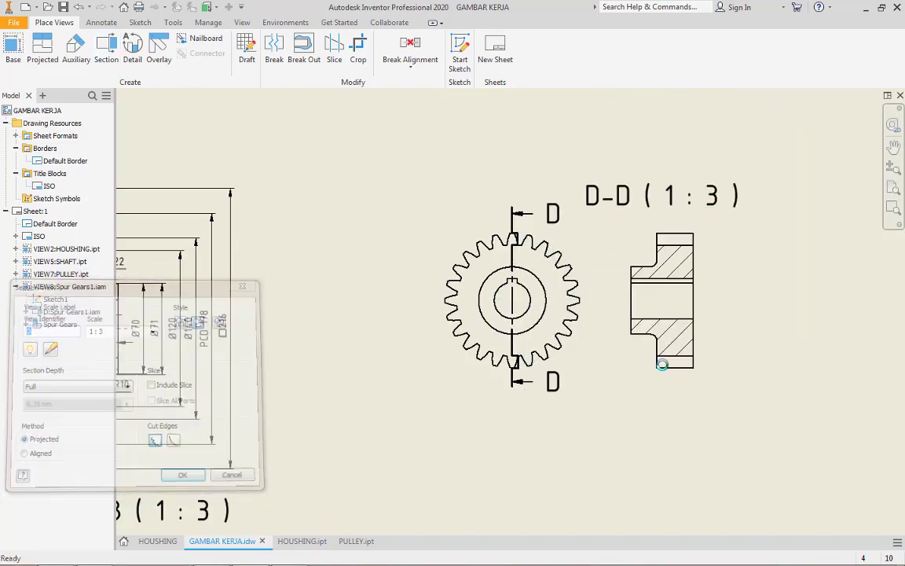
Adjust the upper horizontal jog of section line D at the gear's bottom tooth to meet the tooth root
{"action": "scroll", "coordinate": [701, 368], "scroll_direction": "up", "scroll_amount": 10}
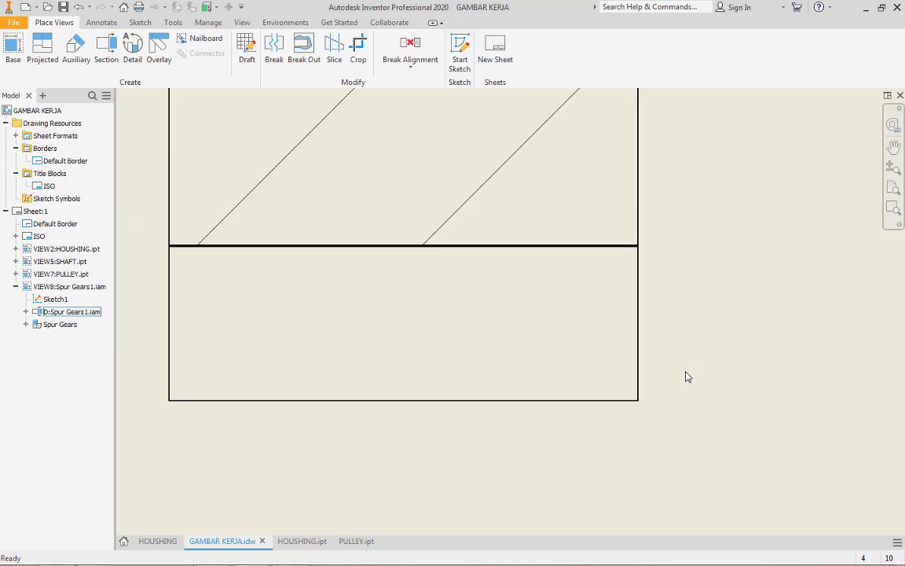
{"action": "scroll", "coordinate": [462, 280], "scroll_direction": "up", "scroll_amount": 2}
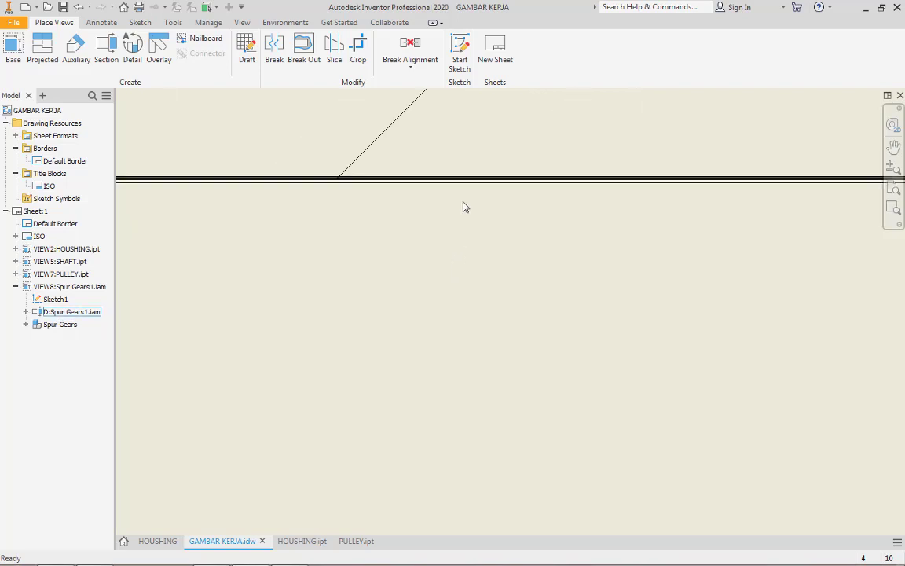
{"action": "scroll", "coordinate": [463, 206], "scroll_direction": "up", "scroll_amount": 1}
{"action": "scroll", "coordinate": [463, 202], "scroll_direction": "down", "scroll_amount": 8}
{"action": "middle_click_drag", "start_coordinate": [478, 283], "coordinate": [685, 285]}
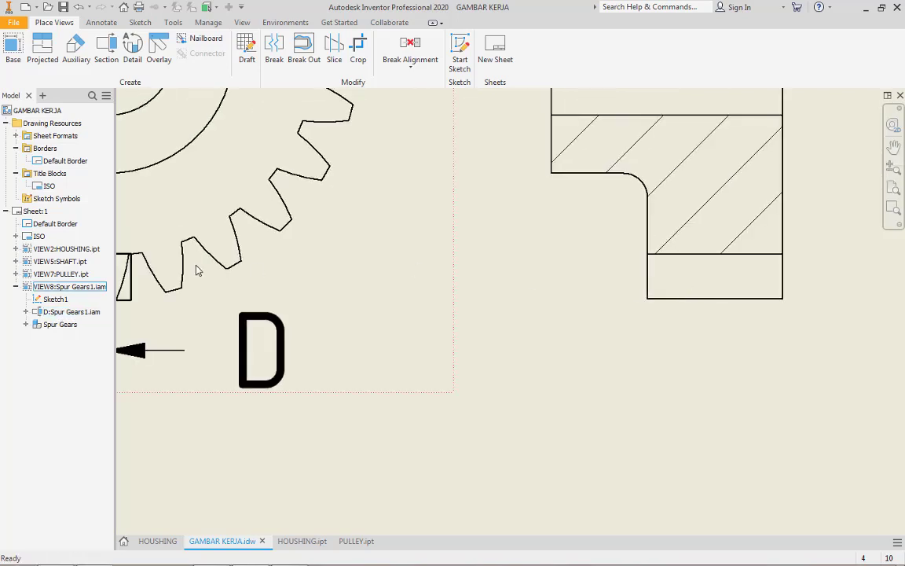
{"action": "middle_click_drag", "start_coordinate": [168, 280], "coordinate": [507, 338]}
{"action": "scroll", "coordinate": [462, 336], "scroll_direction": "up", "scroll_amount": 8}
{"action": "scroll", "coordinate": [432, 189], "scroll_direction": "up", "scroll_amount": 3}
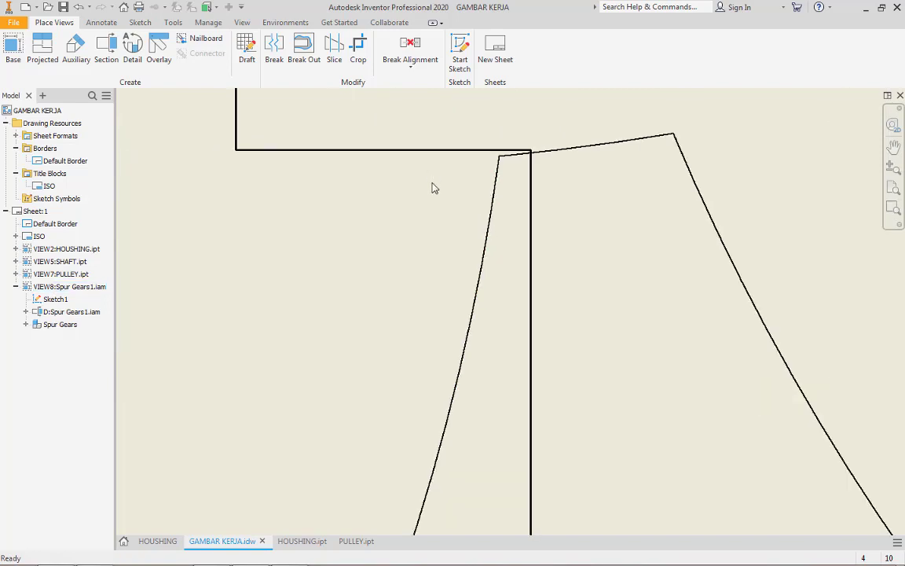
{"action": "left_click_drag", "start_coordinate": [416, 150], "coordinate": [417, 154]}
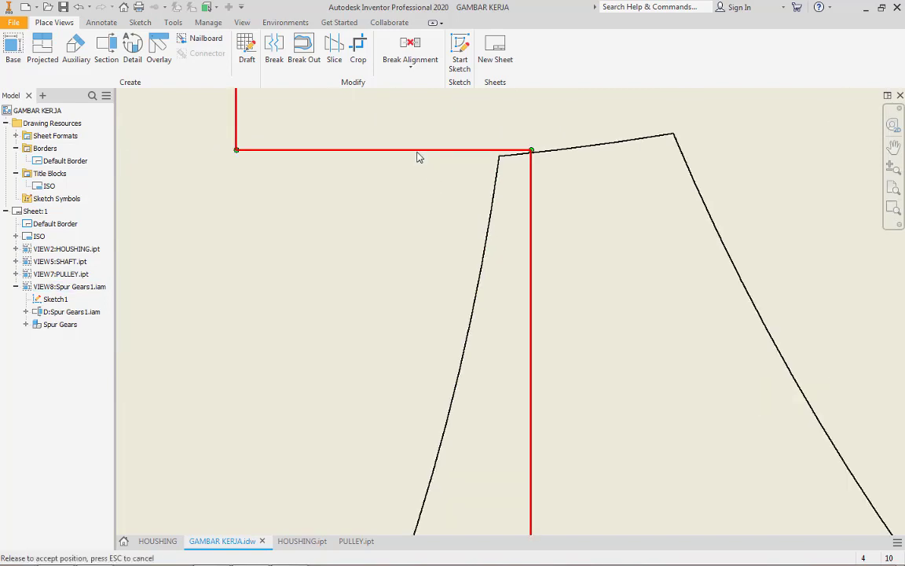
{"action": "left_click_drag", "start_coordinate": [504, 156], "coordinate": [506, 155]}
Move the lower horizontal jog of section line D up to the bottom tooth's tip
{"action": "scroll", "coordinate": [505, 166], "scroll_direction": "down", "scroll_amount": 4}
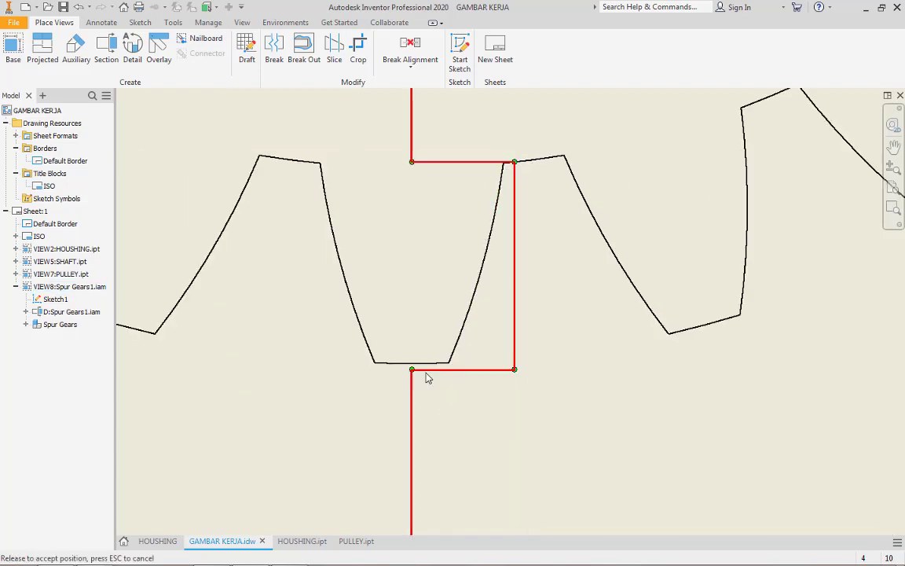
{"action": "left_click_drag", "start_coordinate": [445, 373], "coordinate": [445, 370]}
{"action": "scroll", "coordinate": [446, 372], "scroll_direction": "down", "scroll_amount": 4}
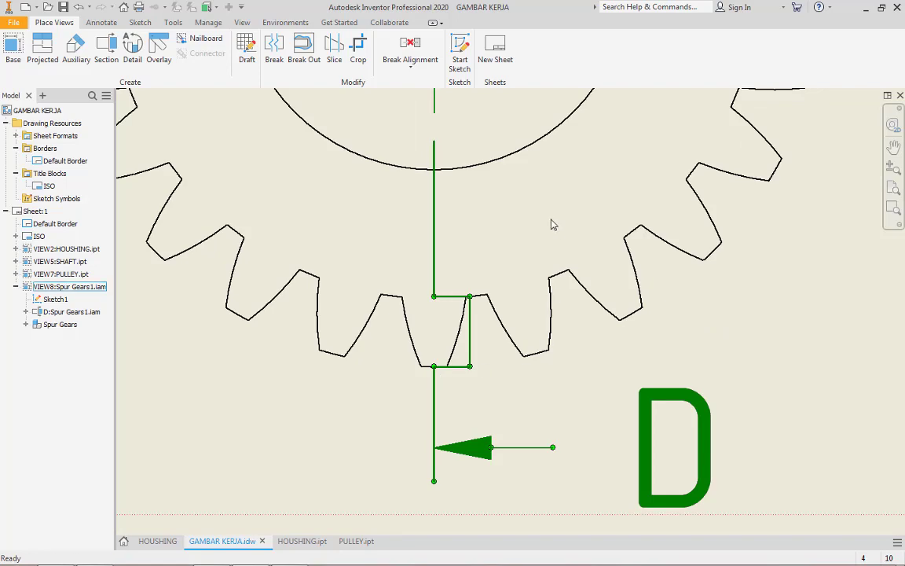
Examine the section line's jog around the top tooth and the root lines in section view D-D
{"action": "middle_click_drag", "start_coordinate": [551, 157], "coordinate": [520, 435]}
{"action": "scroll", "coordinate": [535, 324], "scroll_direction": "down", "scroll_amount": 2}
{"action": "middle_click_drag", "start_coordinate": [520, 293], "coordinate": [477, 460]}
{"action": "scroll", "coordinate": [419, 217], "scroll_direction": "up", "scroll_amount": 7}
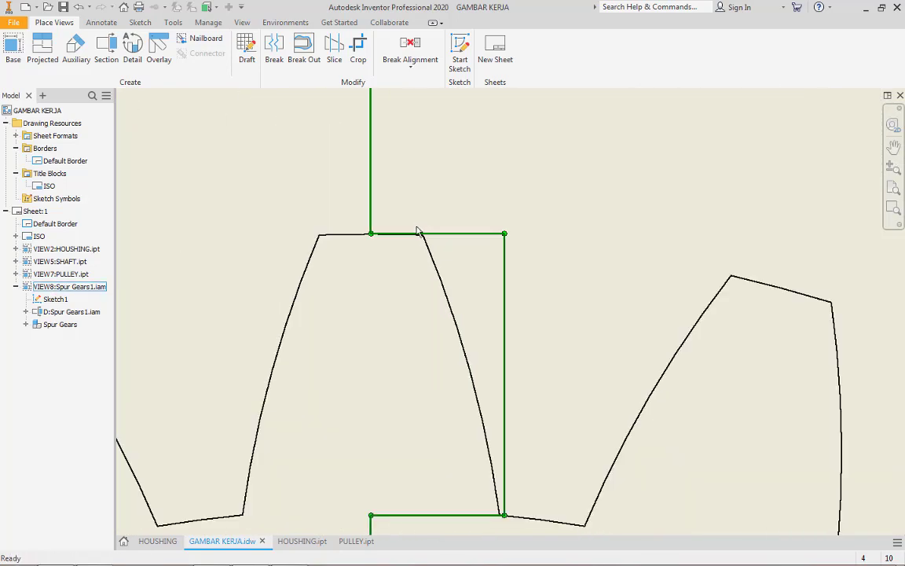
{"action": "scroll", "coordinate": [417, 228], "scroll_direction": "up", "scroll_amount": 2}
{"action": "scroll", "coordinate": [396, 246], "scroll_direction": "up", "scroll_amount": 2}
{"action": "scroll", "coordinate": [387, 244], "scroll_direction": "down", "scroll_amount": 5}
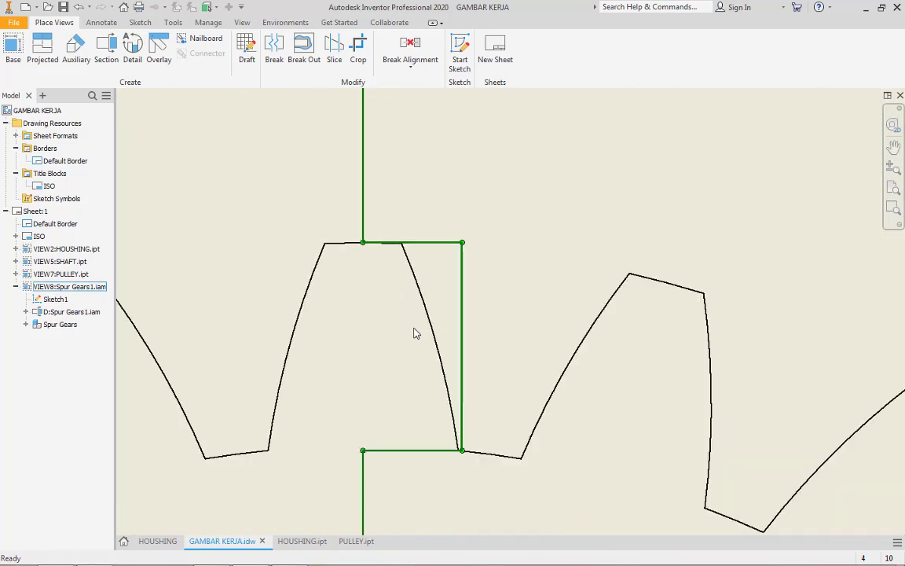
{"action": "middle_click_drag", "start_coordinate": [416, 333], "coordinate": [390, 263]}
{"action": "scroll", "coordinate": [390, 263], "scroll_direction": "down", "scroll_amount": 5}
{"action": "scroll", "coordinate": [509, 375], "scroll_direction": "up", "scroll_amount": 6}
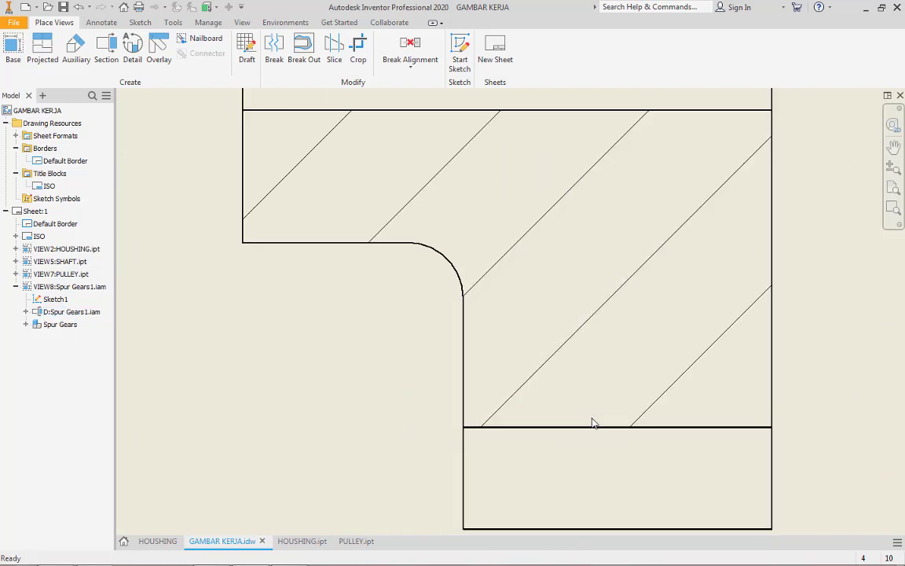
{"action": "scroll", "coordinate": [594, 423], "scroll_direction": "up", "scroll_amount": 2}
{"action": "scroll", "coordinate": [602, 430], "scroll_direction": "down", "scroll_amount": 5}
Move the vertical jog segment of section line D at the gear's bottom tooth to the tooth's root corner
{"action": "middle_click_drag", "start_coordinate": [468, 371], "coordinate": [803, 231]}
{"action": "scroll", "coordinate": [215, 285], "scroll_direction": "up", "scroll_amount": 6}
{"action": "left_click", "coordinate": [278, 288]}
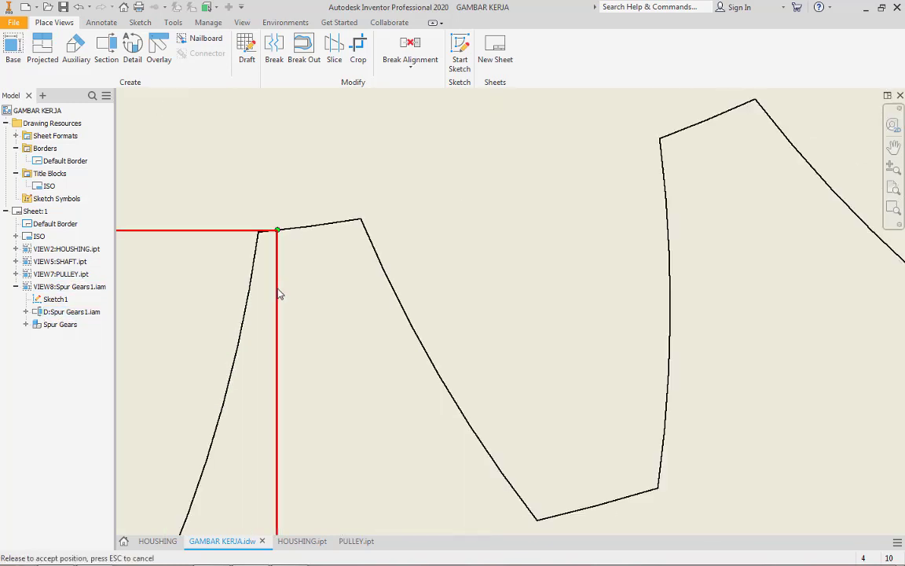
{"action": "scroll", "coordinate": [277, 297], "scroll_direction": "up", "scroll_amount": 4}
{"action": "scroll", "coordinate": [354, 365], "scroll_direction": "down", "scroll_amount": 2}
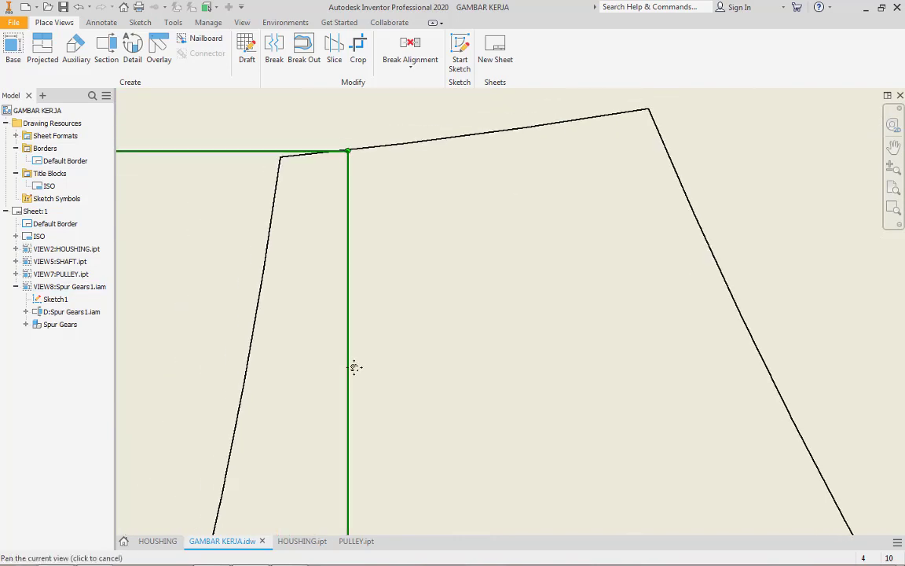
{"action": "left_click_drag", "start_coordinate": [346, 369], "coordinate": [281, 350]}
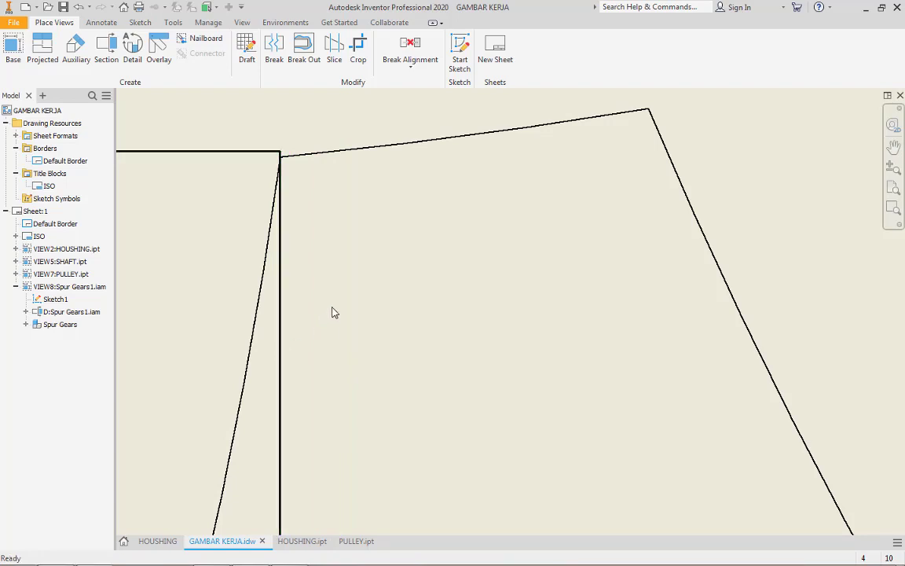
Examine the section line's jog at the bottom tooth and the lower root line in section view D-D
{"action": "scroll", "coordinate": [353, 312], "scroll_direction": "down", "scroll_amount": 2}
{"action": "middle_click_drag", "start_coordinate": [393, 307], "coordinate": [604, 329]}
{"action": "left_click_drag", "start_coordinate": [415, 242], "coordinate": [415, 251]}
{"action": "scroll", "coordinate": [428, 302], "scroll_direction": "down", "scroll_amount": 6}
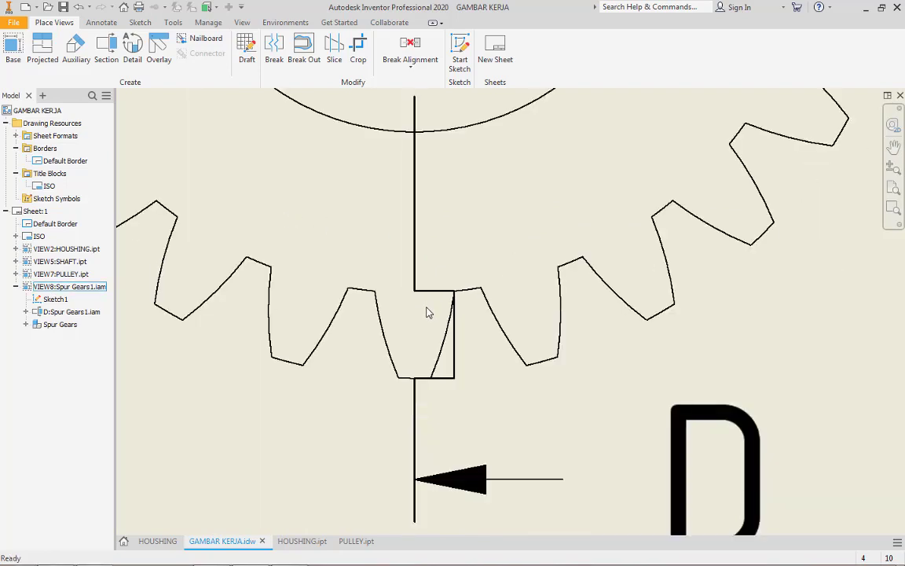
{"action": "scroll", "coordinate": [743, 355], "scroll_direction": "down", "scroll_amount": 3}
{"action": "middle_click_drag", "start_coordinate": [693, 348], "coordinate": [355, 350]}
{"action": "scroll", "coordinate": [772, 374], "scroll_direction": "up", "scroll_amount": 8}
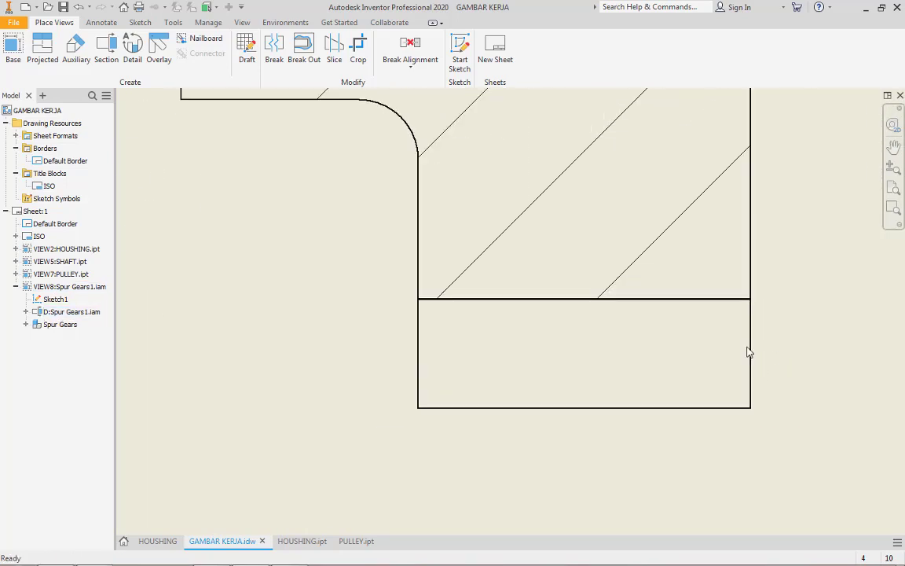
{"action": "scroll", "coordinate": [727, 246], "scroll_direction": "up", "scroll_amount": 7}
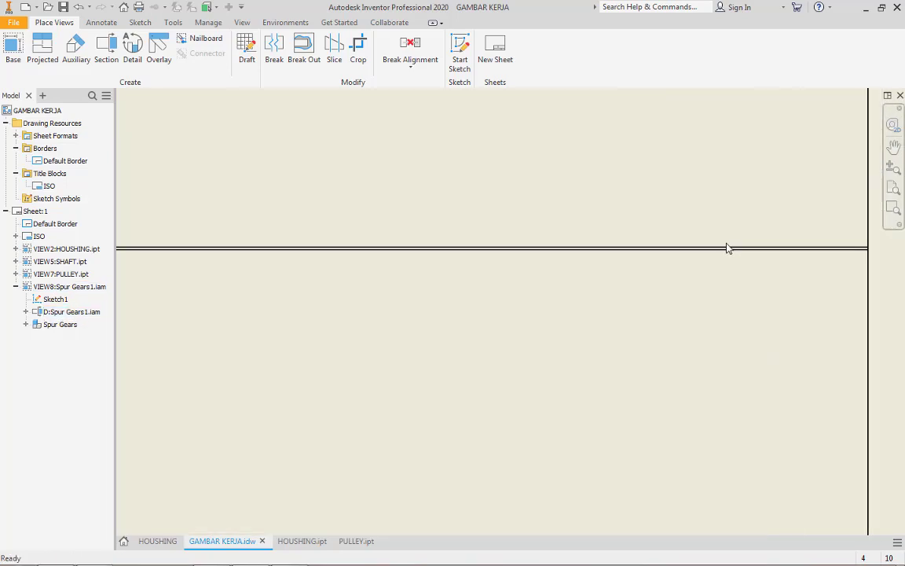
{"action": "scroll", "coordinate": [727, 246], "scroll_direction": "down", "scroll_amount": 10}
{"action": "scroll", "coordinate": [573, 269], "scroll_direction": "down", "scroll_amount": 2}
{"action": "mouse_move", "coordinate": [622, 278]}
{"action": "middle_mouse_down"}
{"action": "mouse_move", "coordinate": [899, 300]}
{"action": "mouse_move", "coordinate": [904, 312]}
{"action": "middle_mouse_up"}
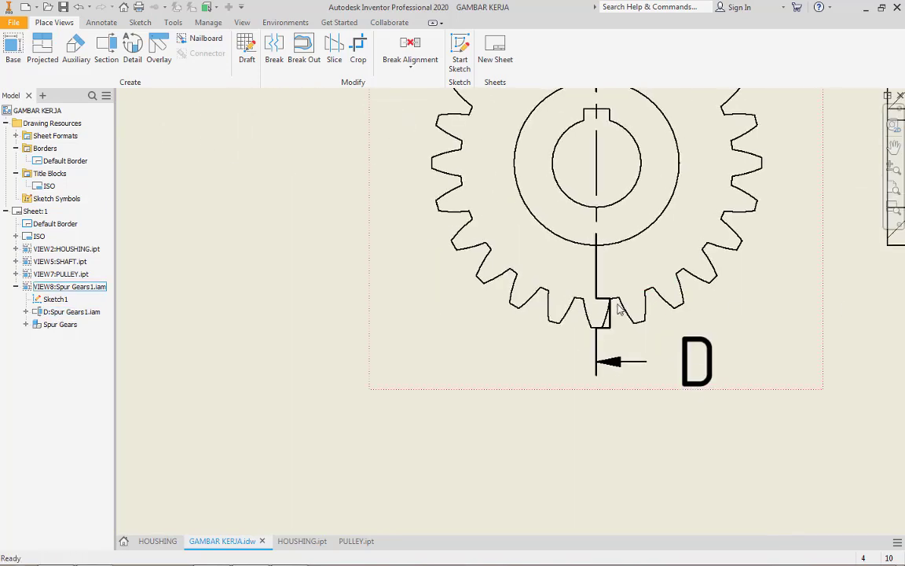
Fine-tune the vertical and upper horizontal jog segments of section line D to meet exactly at the bottom tooth's root corner
{"action": "scroll", "coordinate": [613, 305], "scroll_direction": "up", "scroll_amount": 6}
{"action": "scroll", "coordinate": [586, 258], "scroll_direction": "up", "scroll_amount": 8}
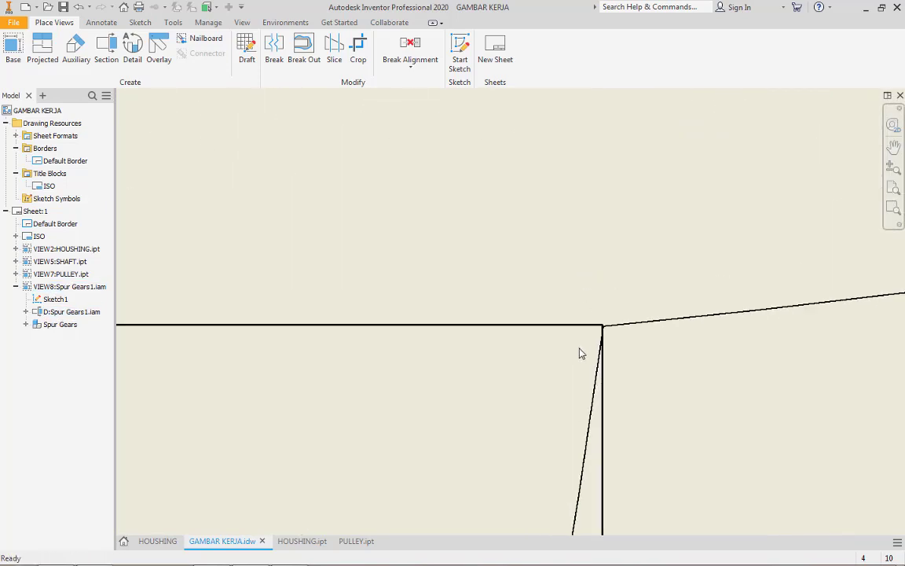
{"action": "left_click_drag", "start_coordinate": [618, 319], "coordinate": [654, 294]}
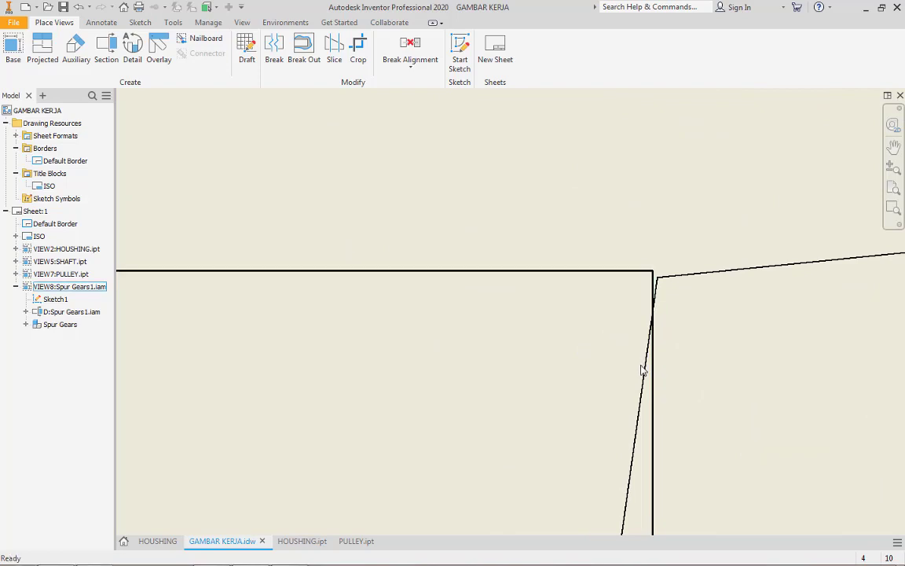
{"action": "left_click_drag", "start_coordinate": [655, 375], "coordinate": [662, 374]}
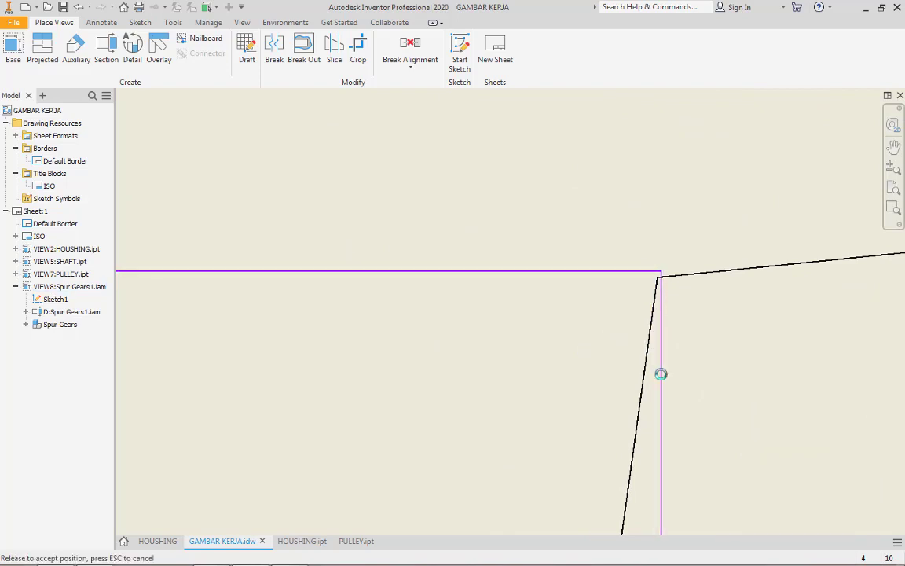
{"action": "left_click_drag", "start_coordinate": [595, 272], "coordinate": [598, 280]}
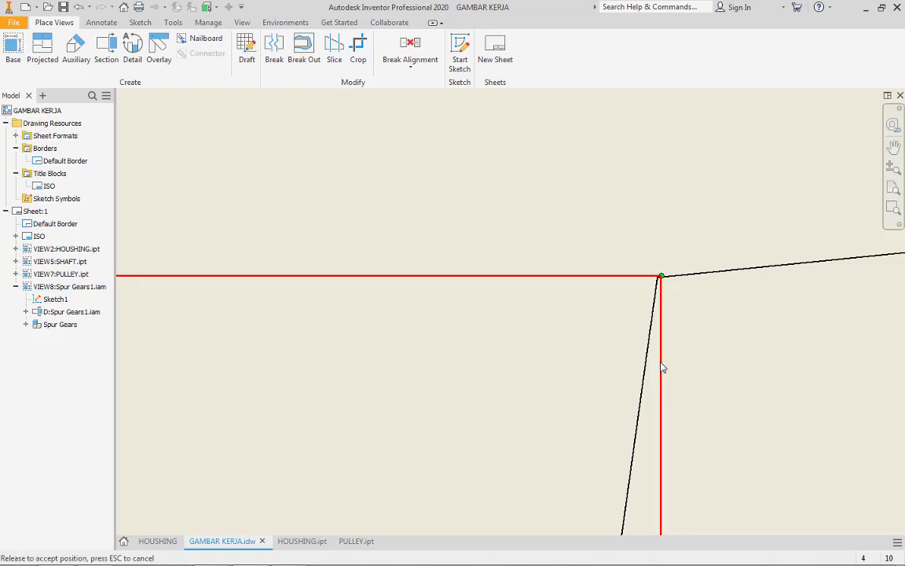
{"action": "left_click_drag", "start_coordinate": [661, 364], "coordinate": [657, 364]}
{"action": "scroll", "coordinate": [624, 346], "scroll_direction": "down", "scroll_amount": 3}
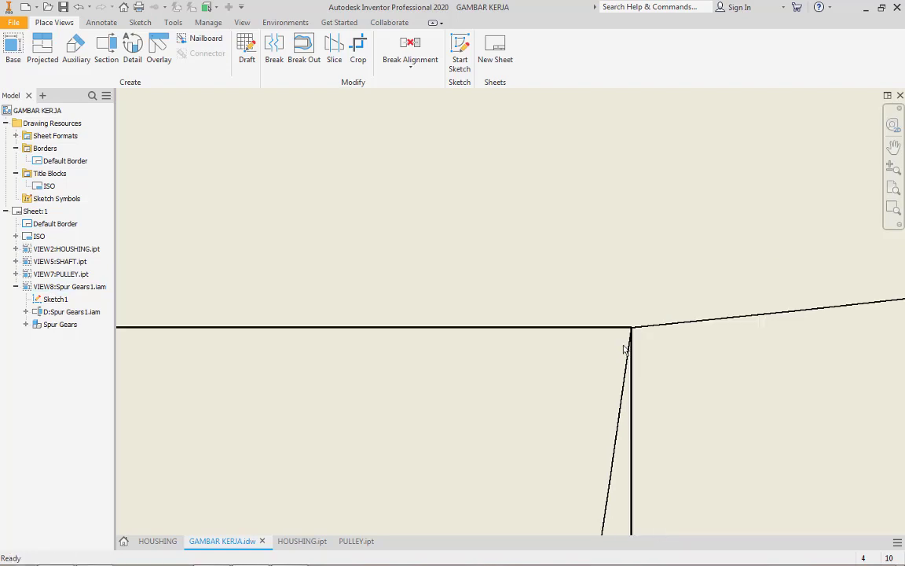
Examine the hatched areas and the upper and lower root lines of section view D-D beside the gear view
{"action": "scroll", "coordinate": [623, 346], "scroll_direction": "down", "scroll_amount": 10}
{"action": "middle_click_drag", "start_coordinate": [794, 353], "coordinate": [563, 361]}
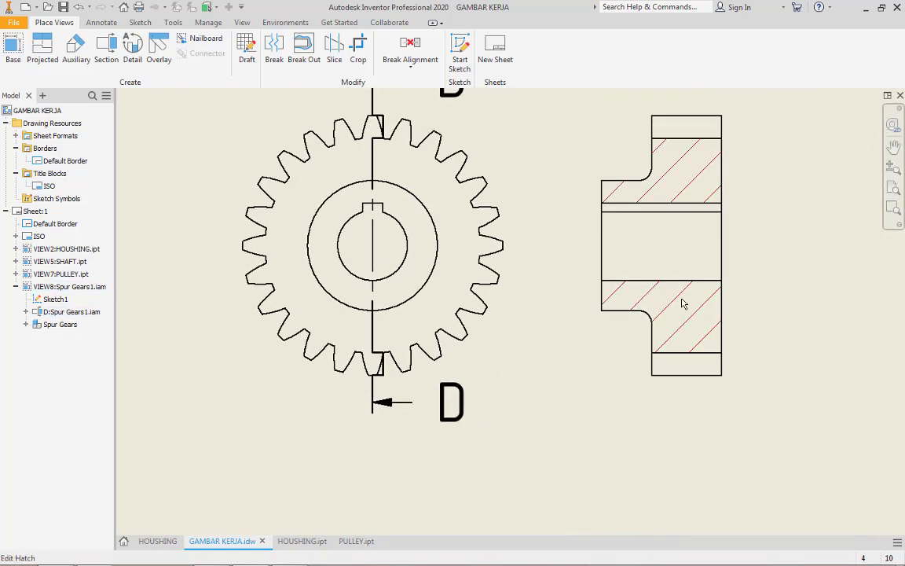
{"action": "scroll", "coordinate": [699, 362], "scroll_direction": "up", "scroll_amount": 5}
{"action": "scroll", "coordinate": [707, 343], "scroll_direction": "down", "scroll_amount": 6}
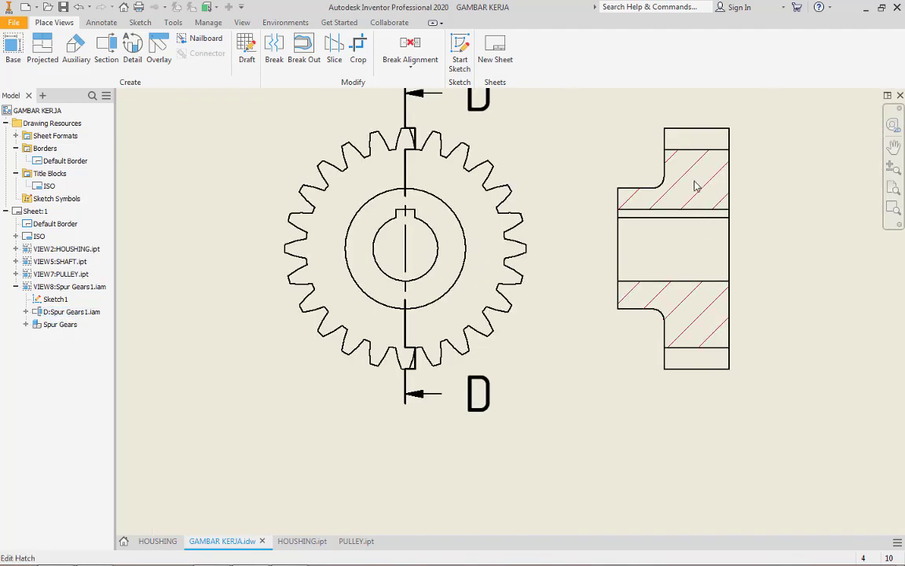
{"action": "scroll", "coordinate": [696, 168], "scroll_direction": "up", "scroll_amount": 5}
{"action": "scroll", "coordinate": [697, 167], "scroll_direction": "down", "scroll_amount": 4}
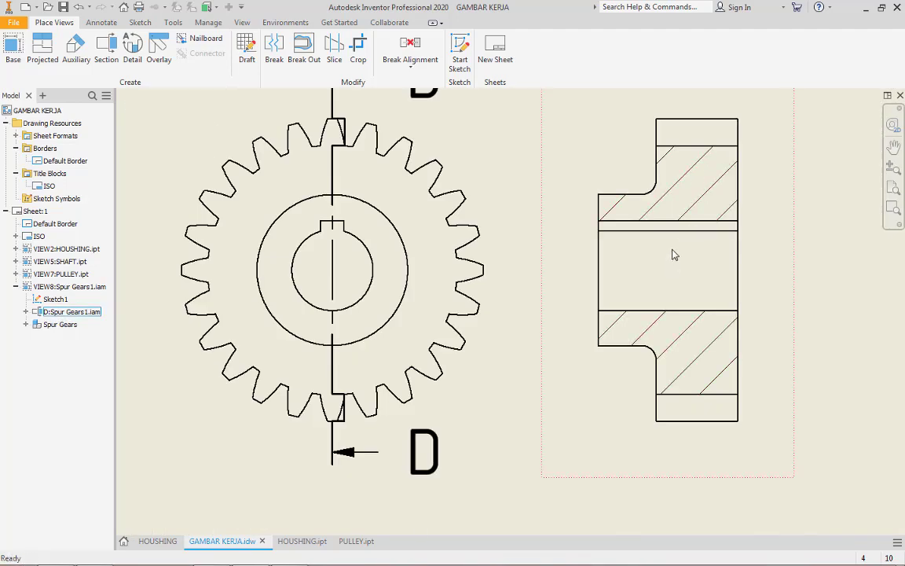
{"action": "scroll", "coordinate": [659, 295], "scroll_direction": "down", "scroll_amount": 5}
{"action": "scroll", "coordinate": [691, 201], "scroll_direction": "up", "scroll_amount": 4}
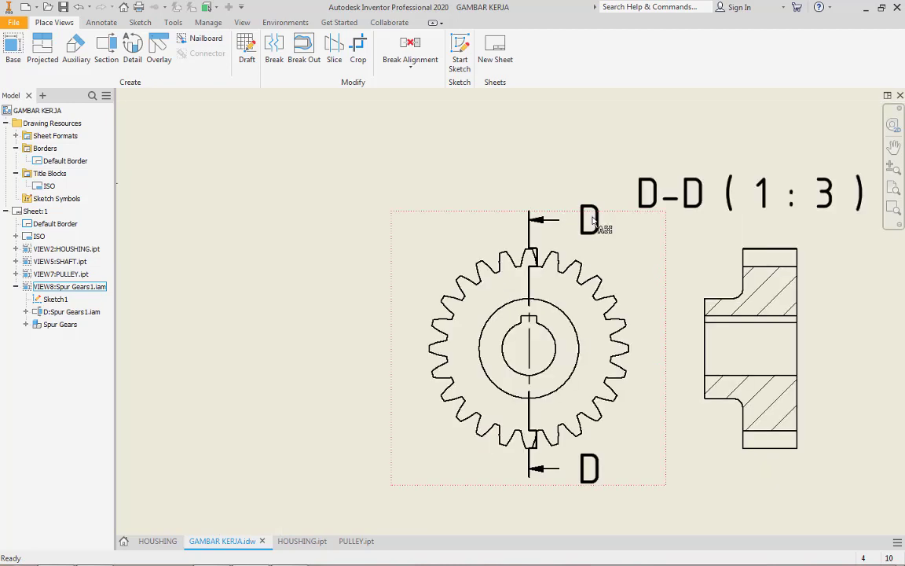
Move the D-D ( 1 : 3 ) label from above the gear's section view to below it
{"action": "mouse_move", "coordinate": [687, 200]}
{"action": "left_mouse_down"}
{"action": "mouse_move", "coordinate": [694, 503]}
{"action": "mouse_move", "coordinate": [685, 540]}
{"action": "left_mouse_up"}
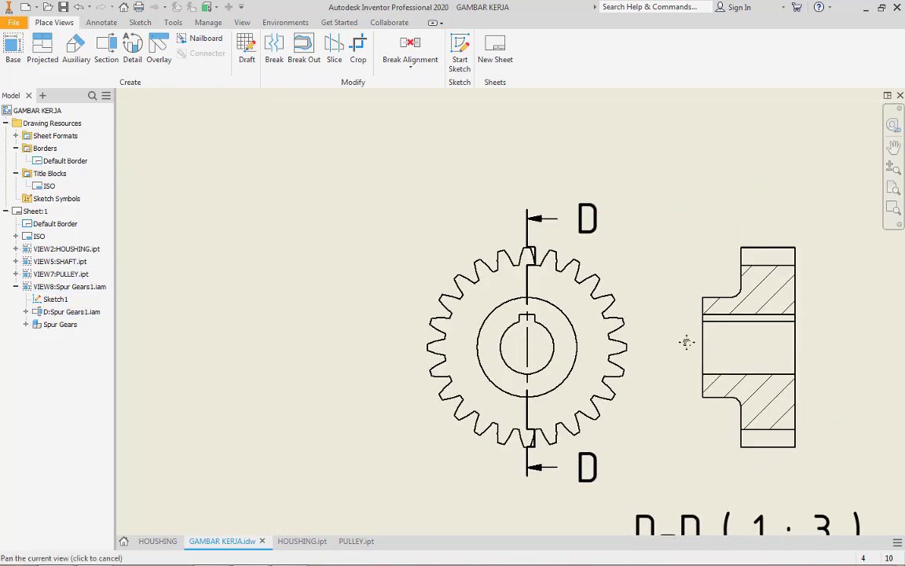
{"action": "middle_click_drag", "start_coordinate": [729, 418], "coordinate": [614, 260]}
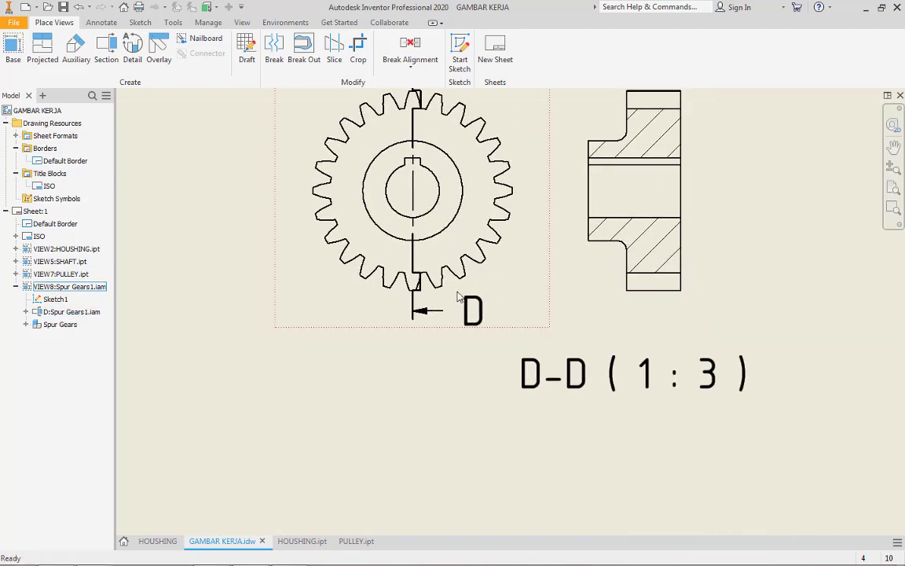
{"action": "left_click_drag", "start_coordinate": [426, 315], "coordinate": [414, 320]}
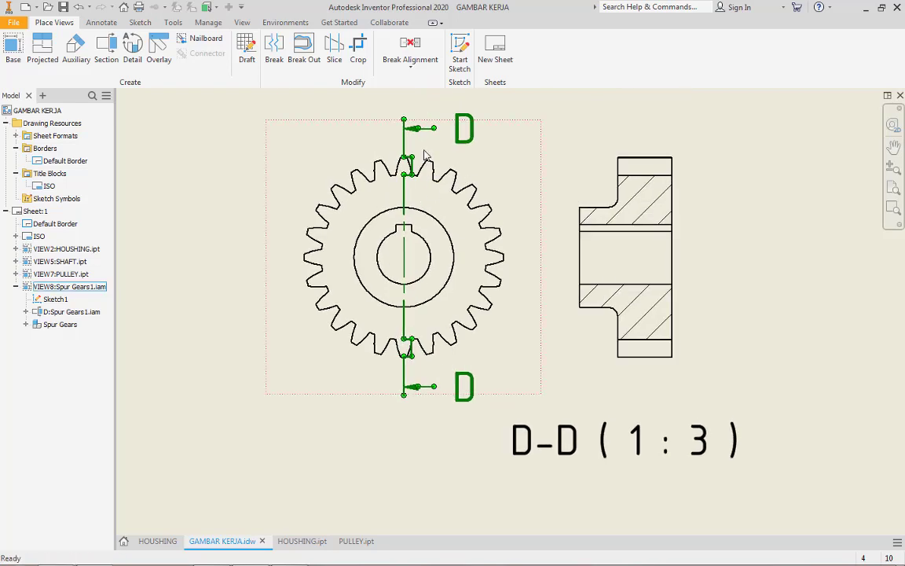
{"action": "left_click", "coordinate": [753, 318]}
{"action": "scroll", "coordinate": [751, 307], "scroll_direction": "down", "scroll_amount": 3}
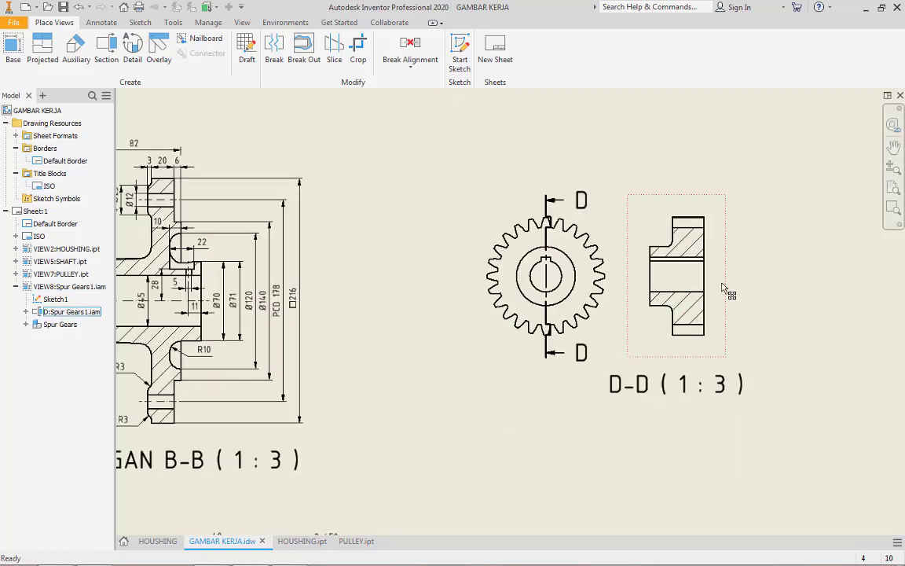
{"action": "middle_click_drag", "start_coordinate": [717, 324], "coordinate": [686, 278]}
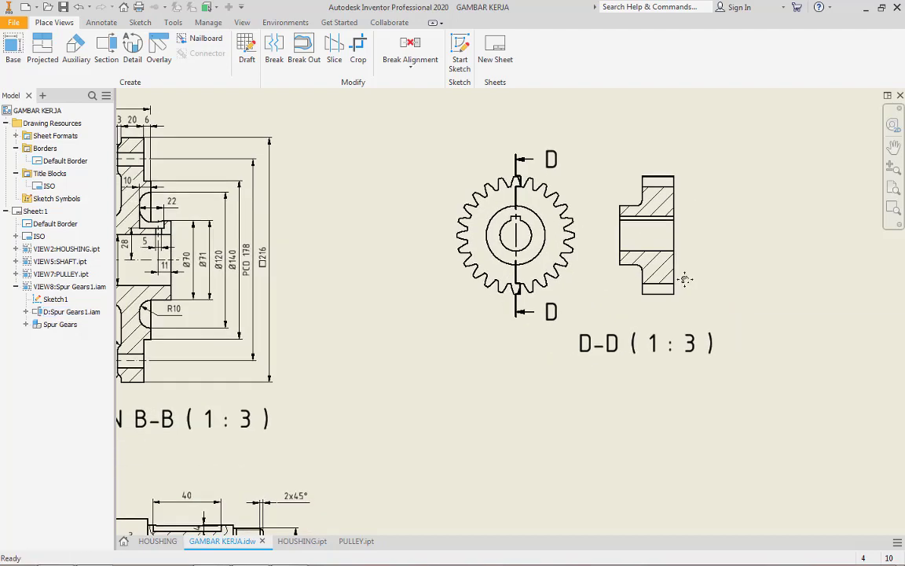
{"action": "middle_click_drag", "start_coordinate": [739, 261], "coordinate": [697, 245]}
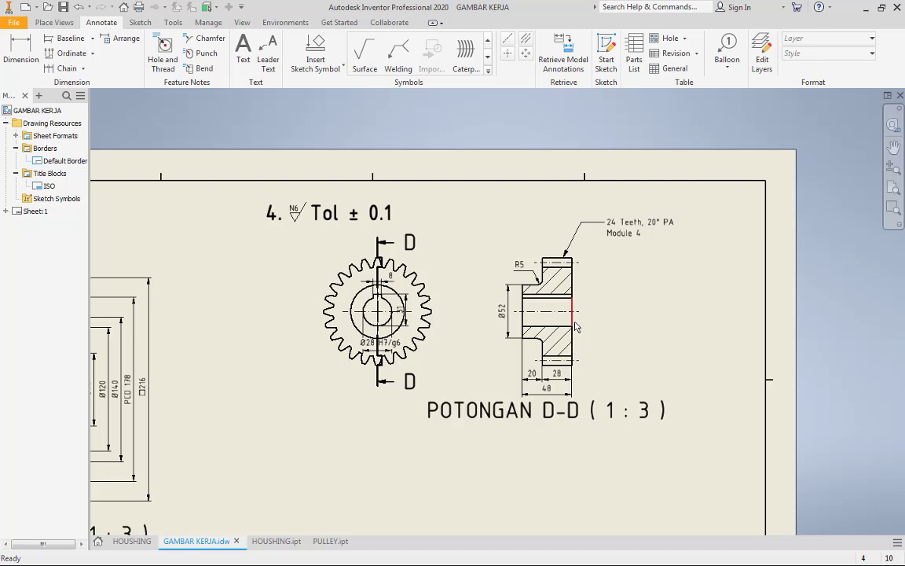
{"action": "scroll", "coordinate": [618, 325], "scroll_direction": "down", "scroll_amount": 5}
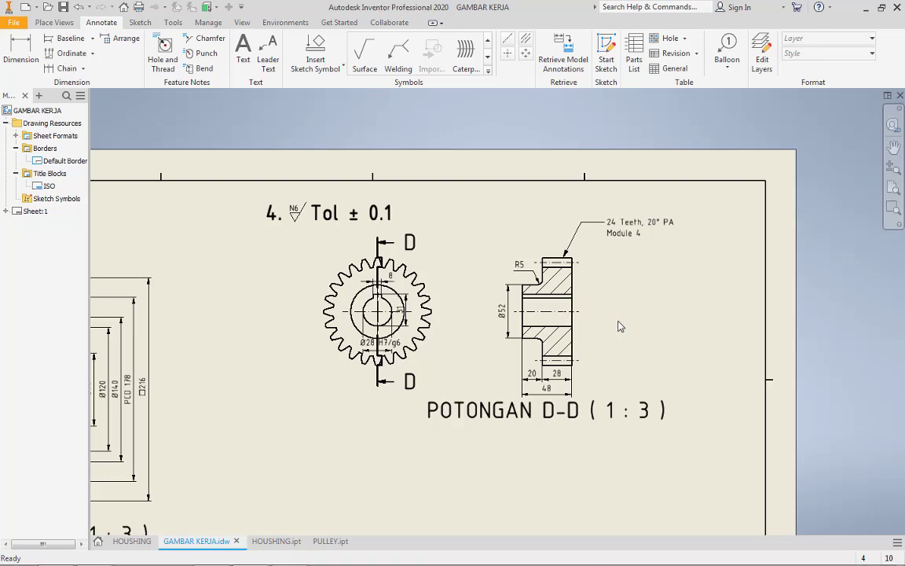
{"action": "scroll", "coordinate": [618, 325], "scroll_direction": "up", "scroll_amount": 8}
{"action": "scroll", "coordinate": [618, 325], "scroll_direction": "down", "scroll_amount": 2}
{"action": "mouse_move", "coordinate": [620, 326]}
{"action": "middle_mouse_down"}
{"action": "mouse_move", "coordinate": [697, 307]}
{"action": "mouse_move", "coordinate": [686, 324]}
{"action": "middle_mouse_up"}
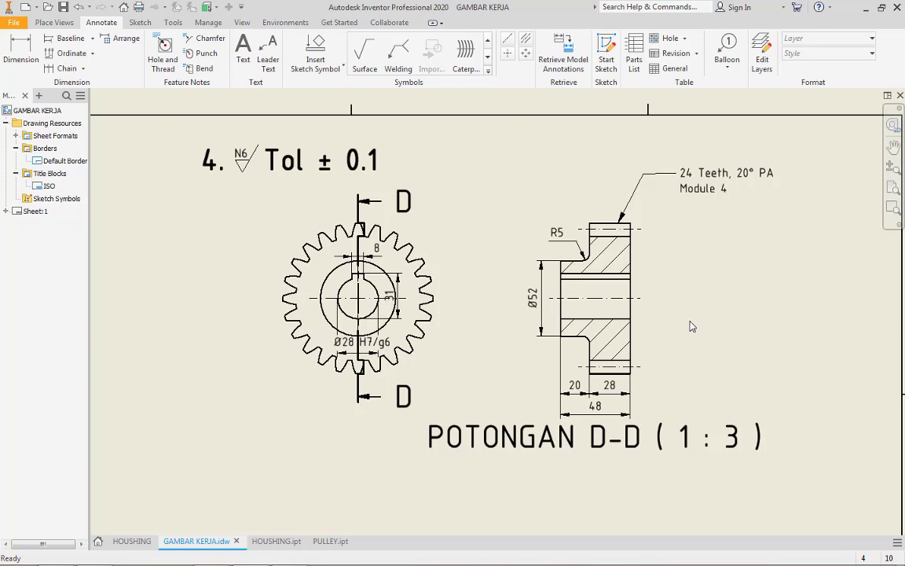
{"action": "scroll", "coordinate": [727, 277], "scroll_direction": "down", "scroll_amount": 3}
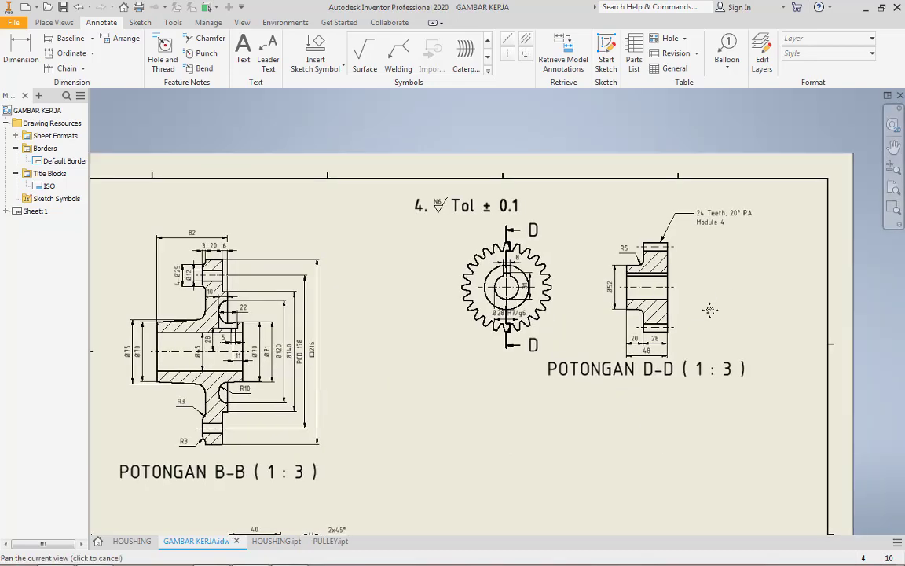
Start a base view and load the bearing bush part from the SESI 1 session's TUGAS 1 folder
{"action": "mouse_move", "coordinate": [703, 307]}
{"action": "middle_mouse_down"}
{"action": "mouse_move", "coordinate": [657, 283]}
{"action": "mouse_move", "coordinate": [611, 190]}
{"action": "middle_mouse_up"}
{"action": "left_click", "coordinate": [63, 23]}
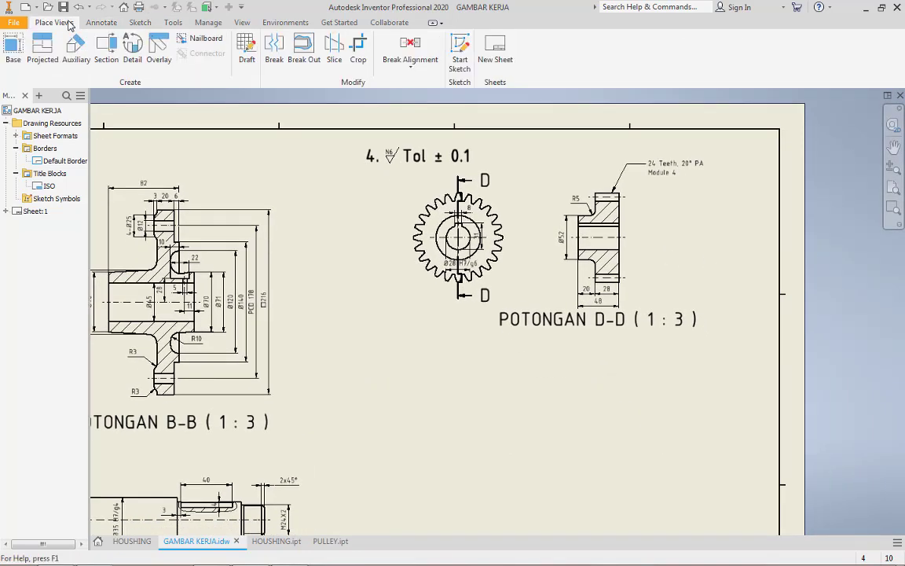
{"action": "left_click", "coordinate": [13, 50]}
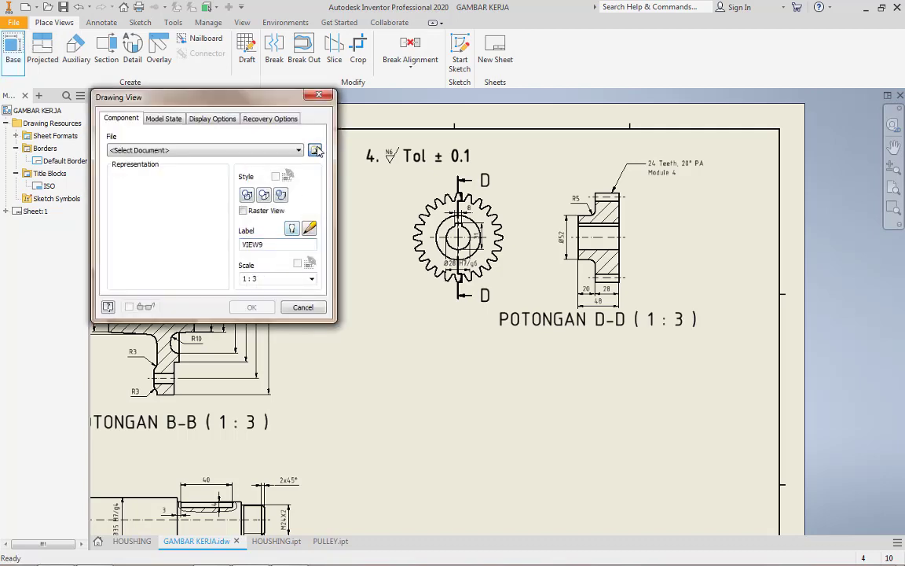
{"action": "left_click", "coordinate": [315, 150]}
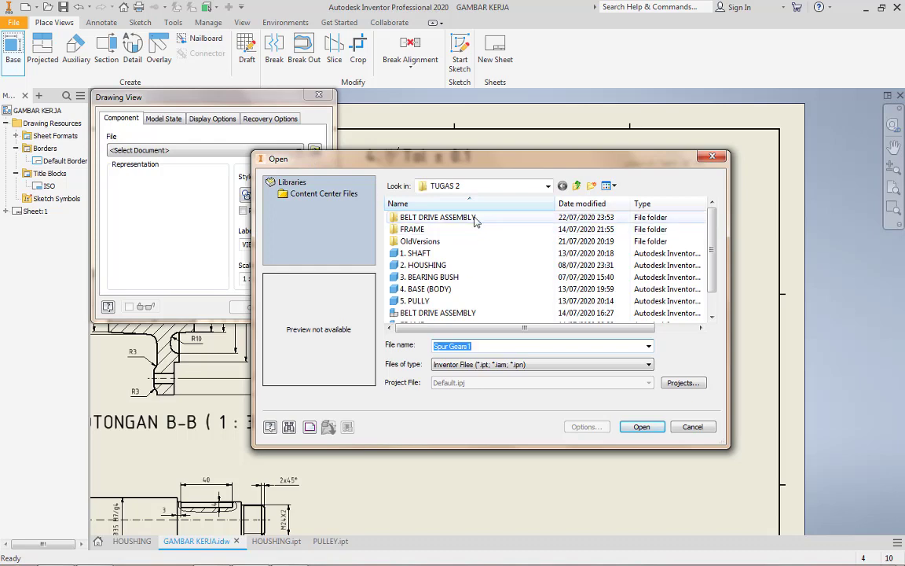
{"action": "left_click", "coordinate": [487, 186]}
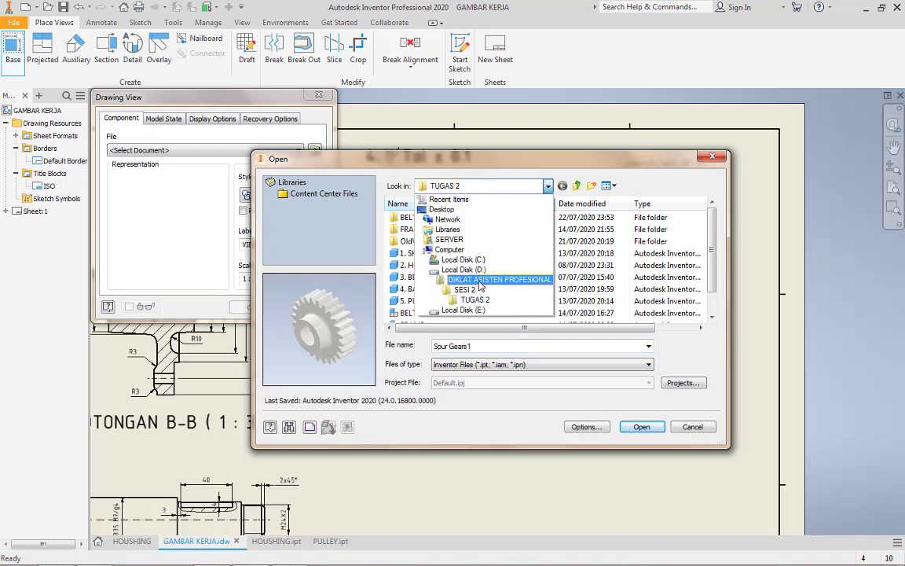
{"action": "left_click", "coordinate": [477, 282]}
{"action": "double_click", "coordinate": [479, 248]}
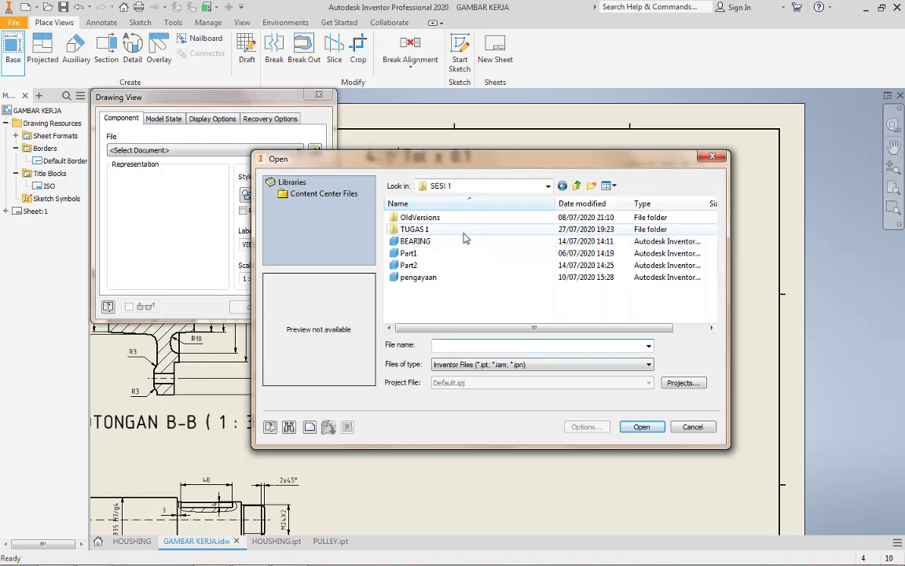
{"action": "double_click", "coordinate": [463, 230]}
{"action": "left_click", "coordinate": [411, 288]}
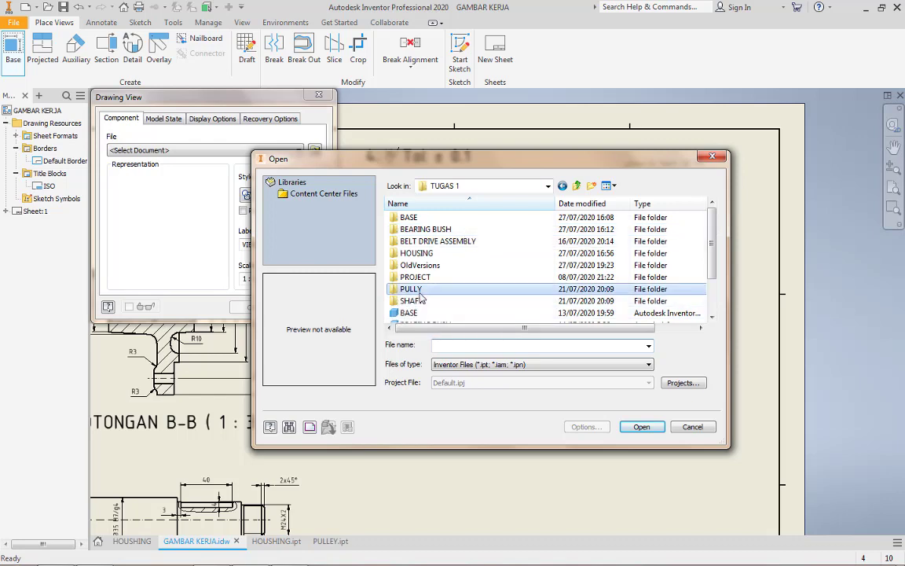
{"action": "scroll", "coordinate": [436, 280], "scroll_direction": "down", "scroll_amount": 2}
{"action": "double_click", "coordinate": [440, 278]}
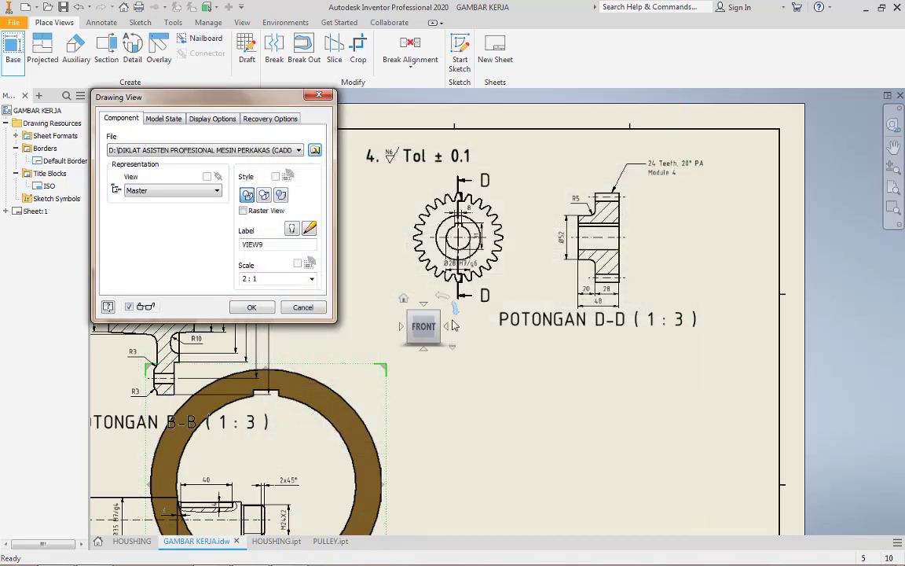
Place the bearing bush base view in the left orientation at scale 1 : 2 and move it below the spur gear view
{"action": "left_click", "coordinate": [402, 326]}
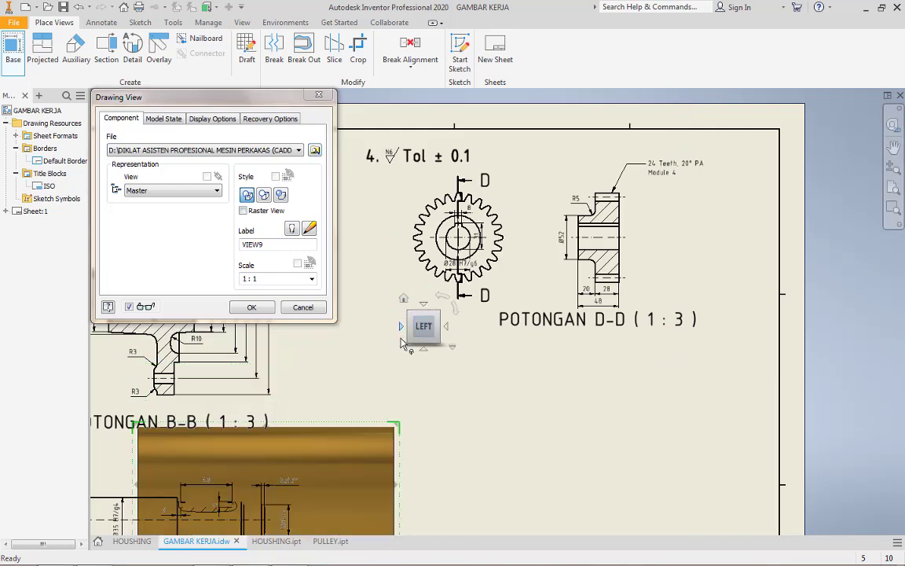
{"action": "left_click", "coordinate": [299, 279]}
{"action": "left_click", "coordinate": [311, 279]}
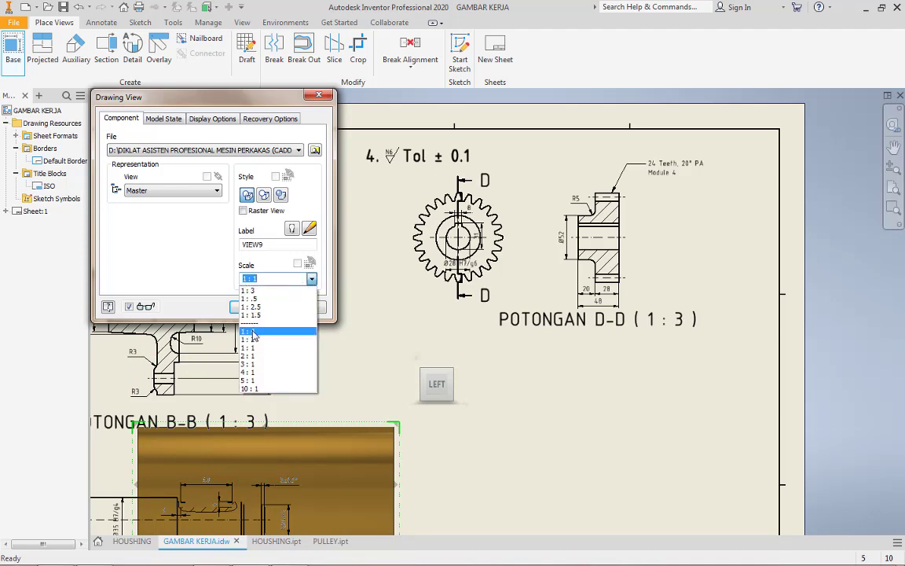
{"action": "left_click", "coordinate": [266, 340]}
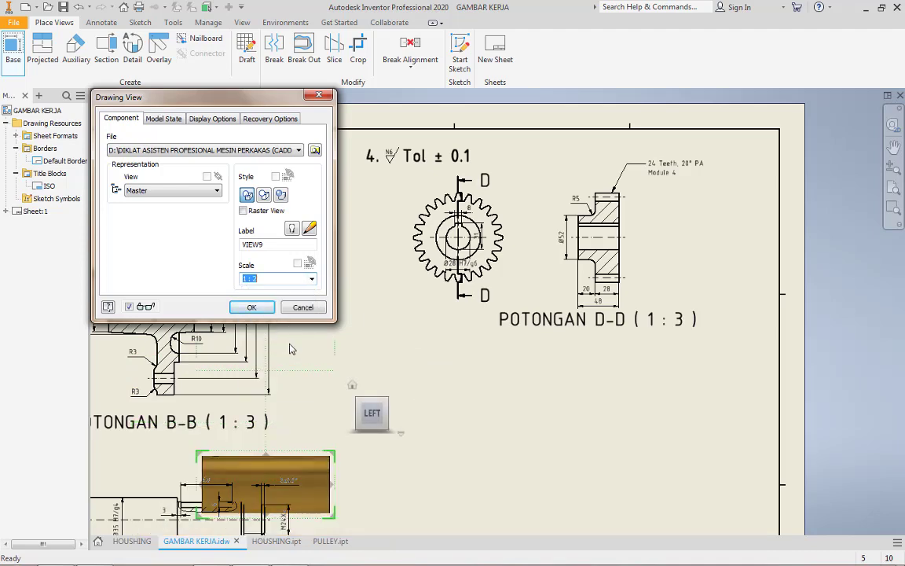
{"action": "left_click", "coordinate": [261, 307]}
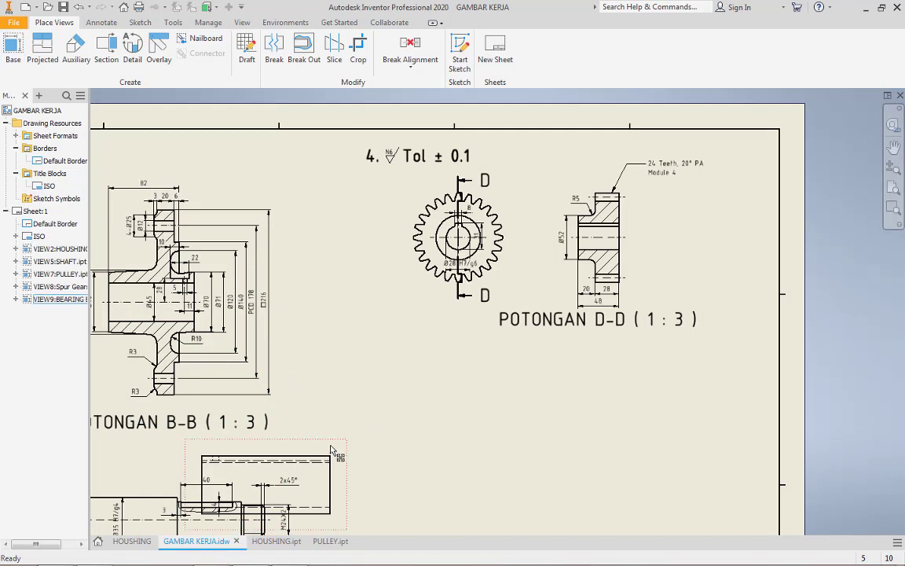
{"action": "left_click_drag", "start_coordinate": [330, 451], "coordinate": [487, 382]}
{"action": "left_click_drag", "start_coordinate": [518, 379], "coordinate": [544, 378]}
Project the circular end view of the bearing bush beside its base view
{"action": "left_click", "coordinate": [44, 45]}
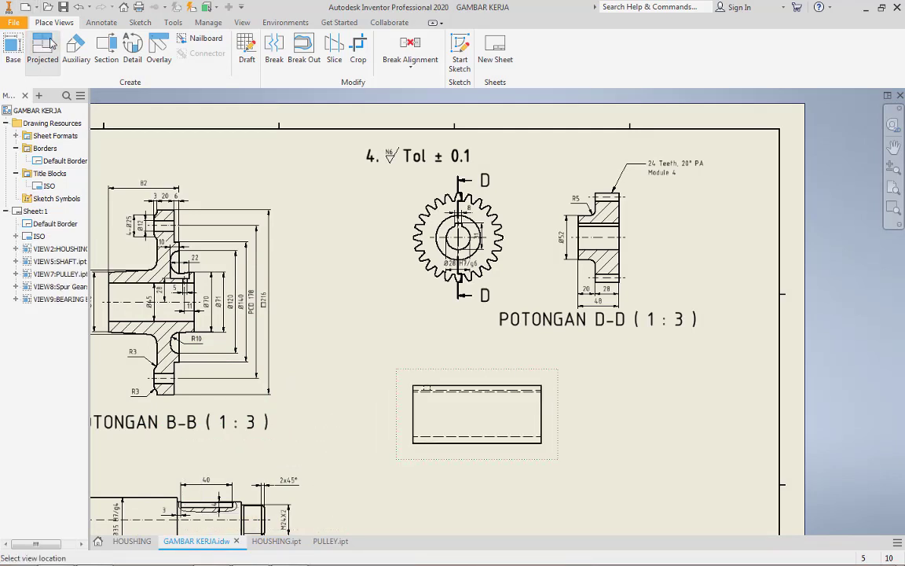
{"action": "left_click", "coordinate": [640, 404]}
{"action": "right_click", "coordinate": [638, 404]}
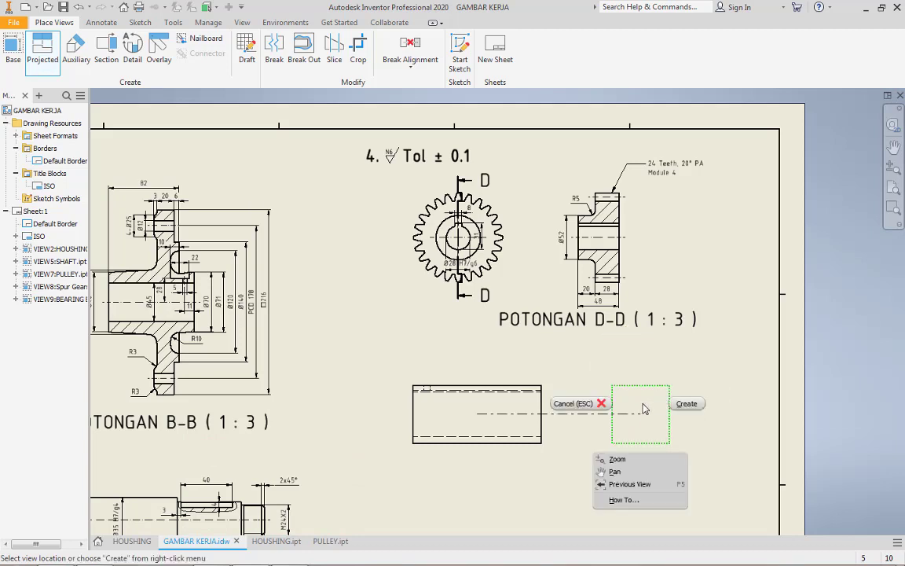
{"action": "left_click", "coordinate": [683, 404]}
Draw a horizontal centerline through the bush's side view between the midpoints of its two end edges
{"action": "scroll", "coordinate": [589, 412], "scroll_direction": "up", "scroll_amount": 3}
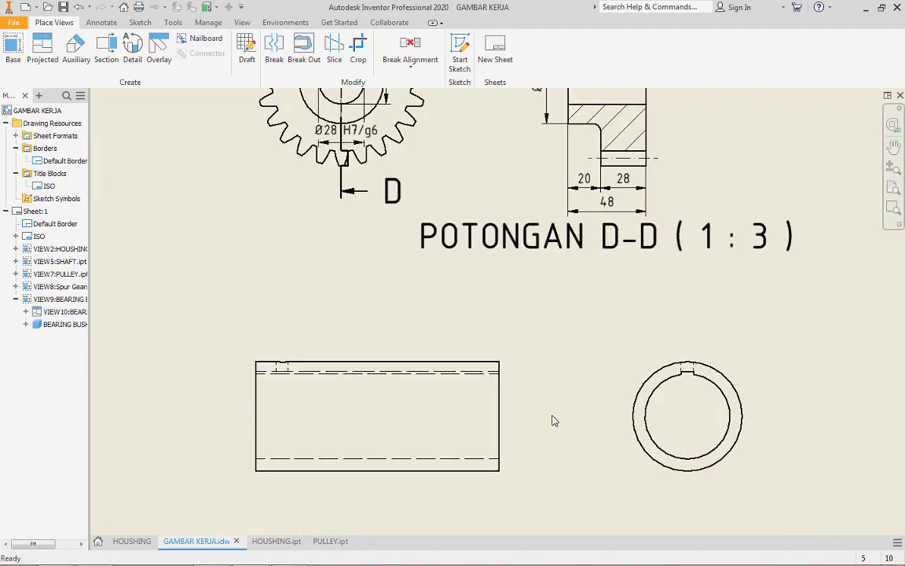
{"action": "mouse_move", "coordinate": [552, 420]}
{"action": "middle_mouse_down"}
{"action": "mouse_move", "coordinate": [624, 349]}
{"action": "mouse_move", "coordinate": [603, 363]}
{"action": "middle_mouse_up"}
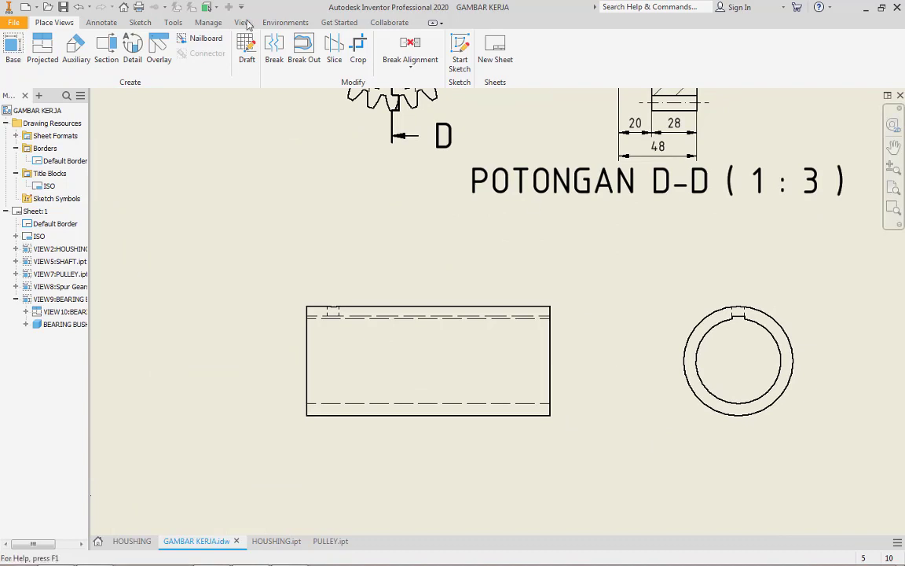
{"action": "left_click", "coordinate": [104, 23]}
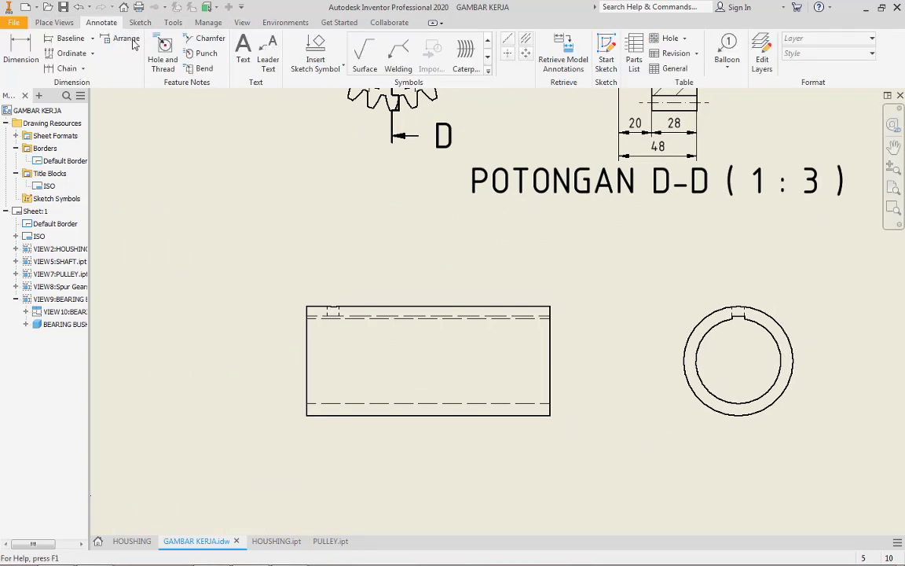
{"action": "left_click", "coordinate": [508, 38]}
{"action": "left_click", "coordinate": [307, 360]}
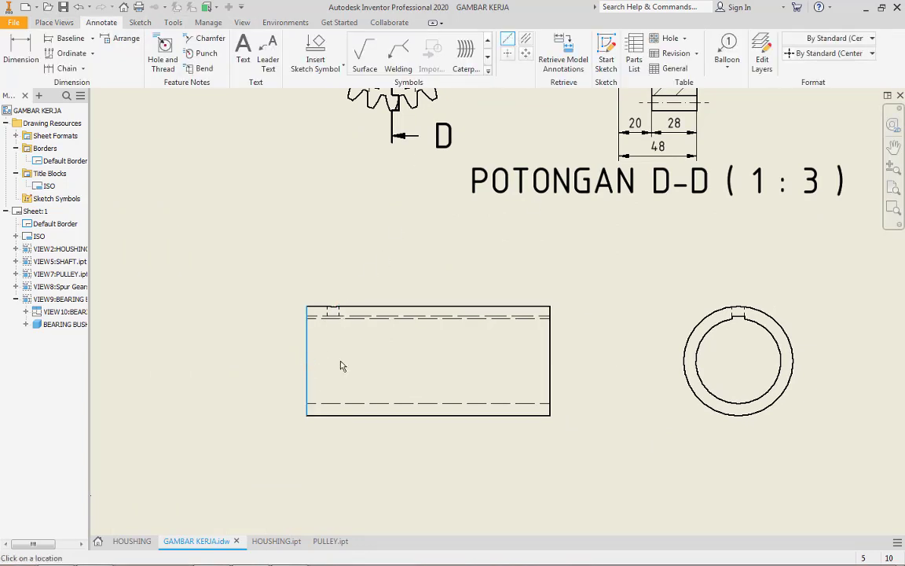
{"action": "left_click", "coordinate": [550, 361]}
{"action": "key", "text": "Escape"}
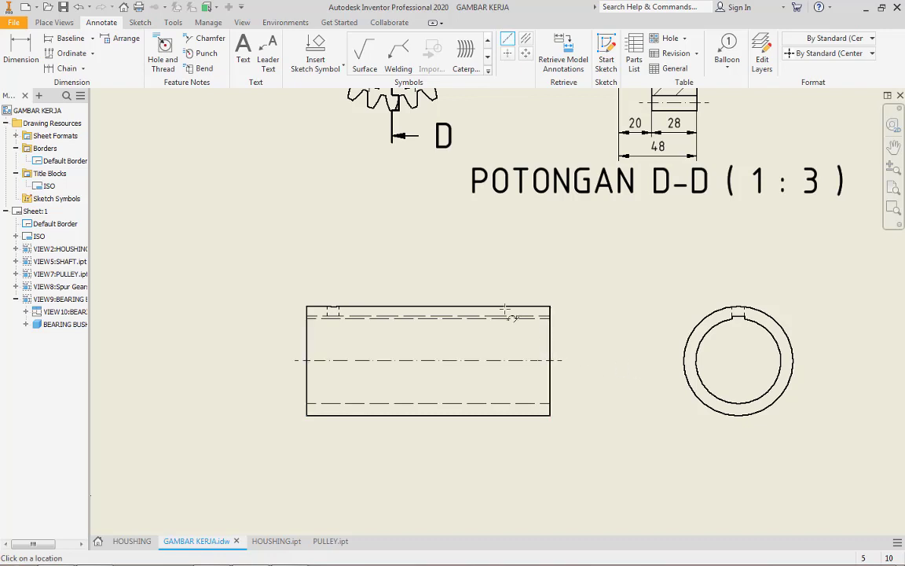
{"action": "left_click", "coordinate": [527, 39]}
{"action": "scroll", "coordinate": [320, 318], "scroll_direction": "down", "scroll_amount": 6}
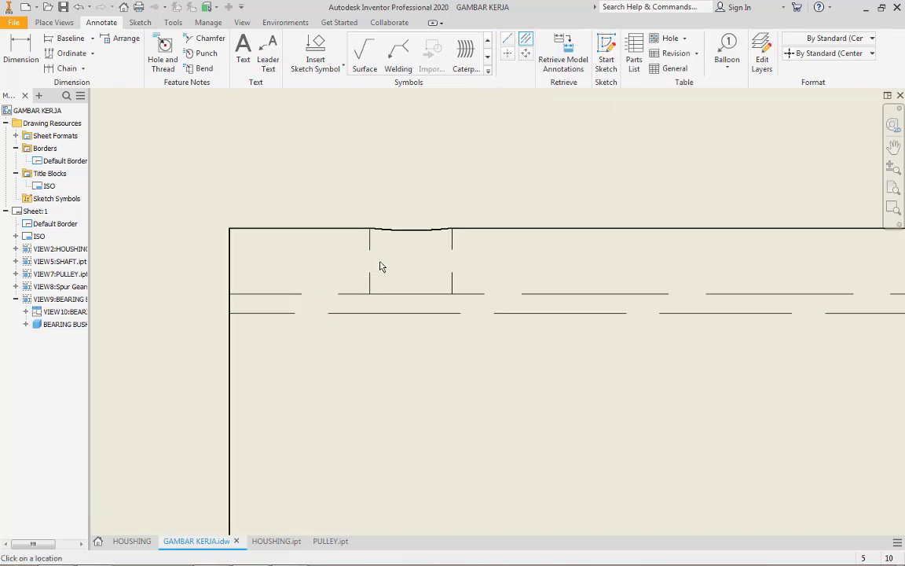
{"action": "key", "text": "Escape"}
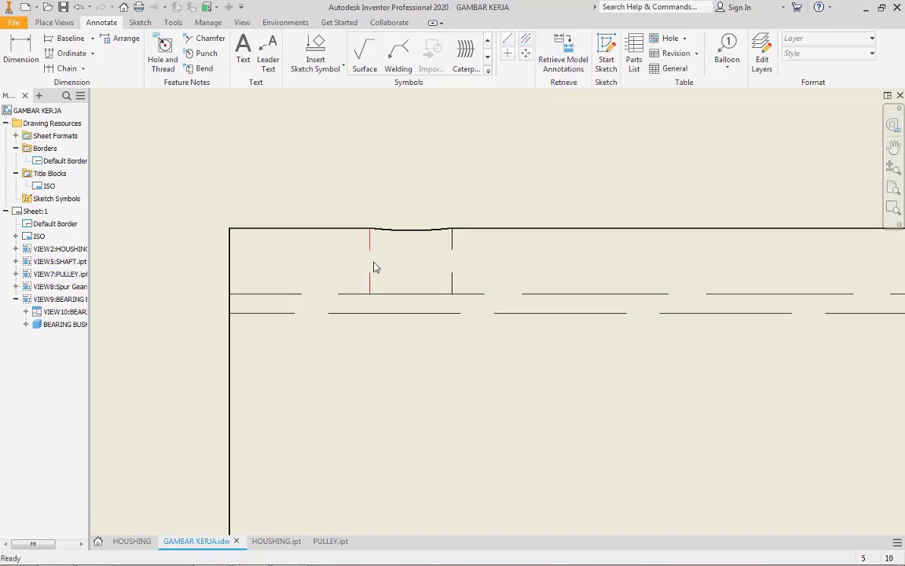
{"action": "scroll", "coordinate": [374, 244], "scroll_direction": "up", "scroll_amount": 6}
{"action": "middle_click_drag", "start_coordinate": [418, 326], "coordinate": [308, 321]}
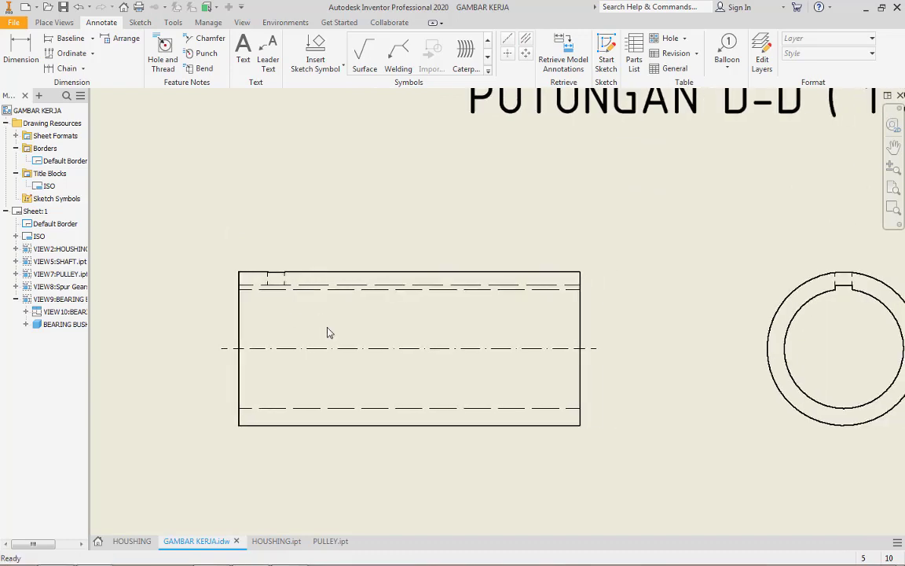
Try to create a break out on the bearing bush's side view
{"action": "left_click", "coordinate": [55, 23]}
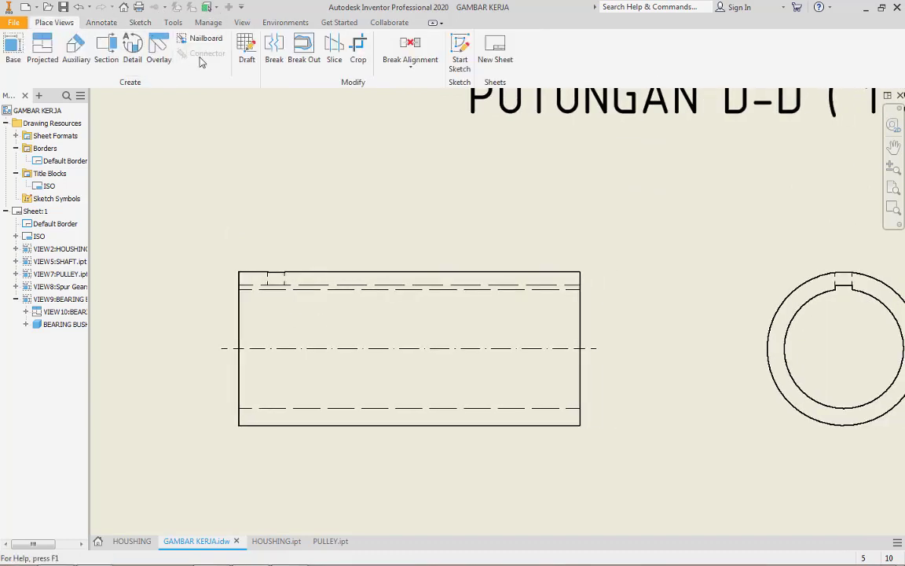
{"action": "left_click", "coordinate": [305, 59]}
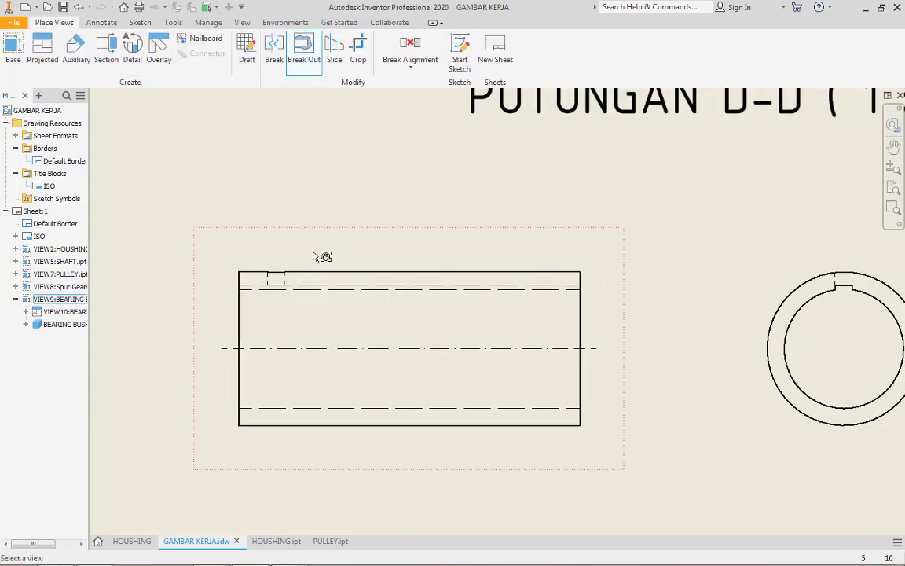
{"action": "left_click", "coordinate": [313, 256]}
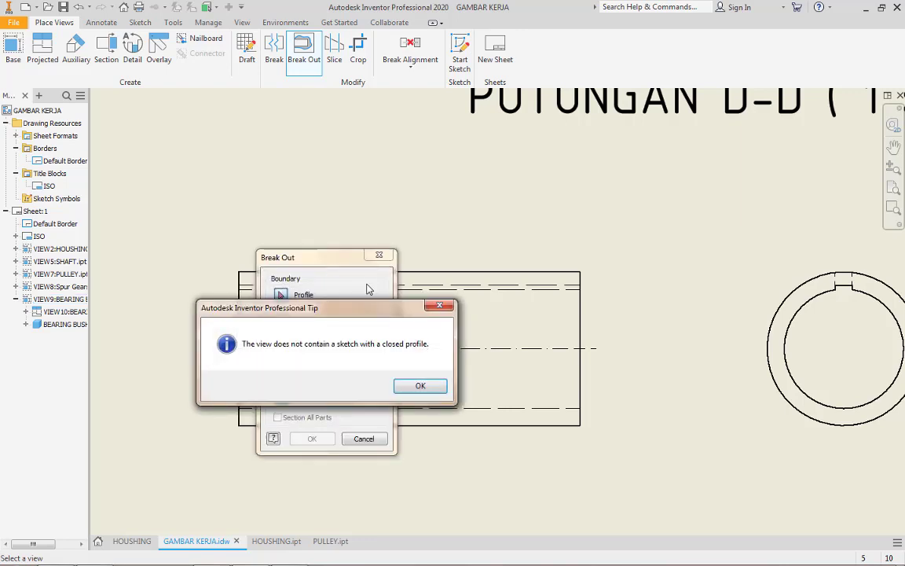
{"action": "key", "text": "Return"}
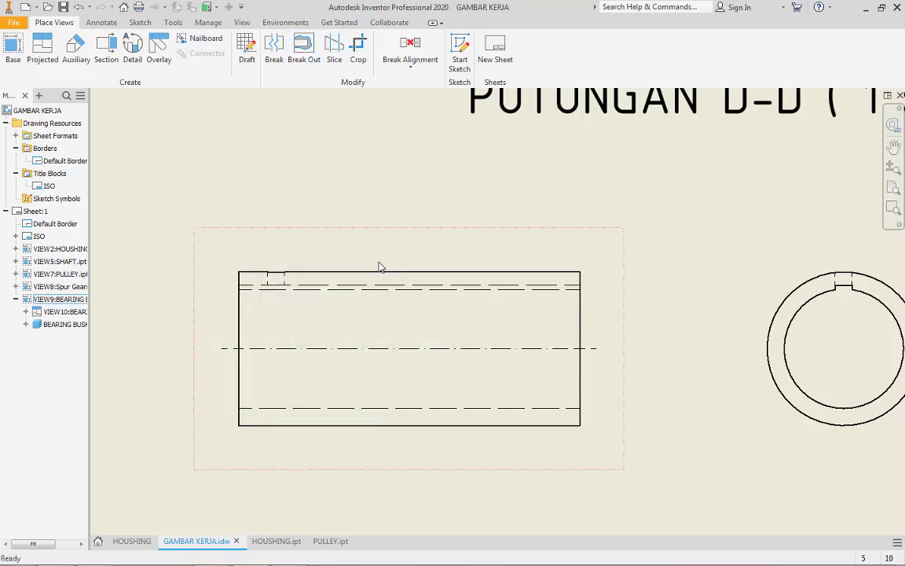
Sketch a closed spline around the small hole at the upper edge of the bush's side view and finish the sketch
{"action": "left_click", "coordinate": [320, 245]}
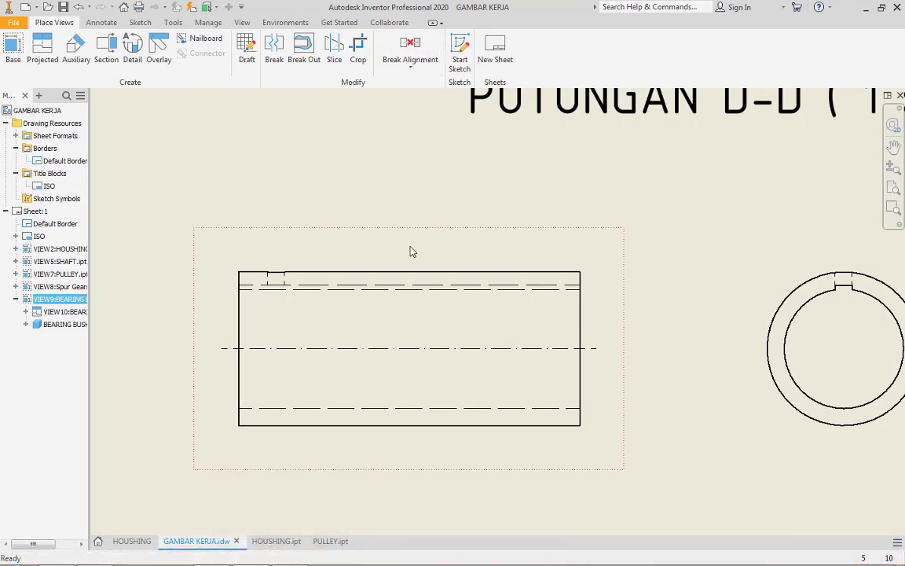
{"action": "left_click", "coordinate": [459, 51]}
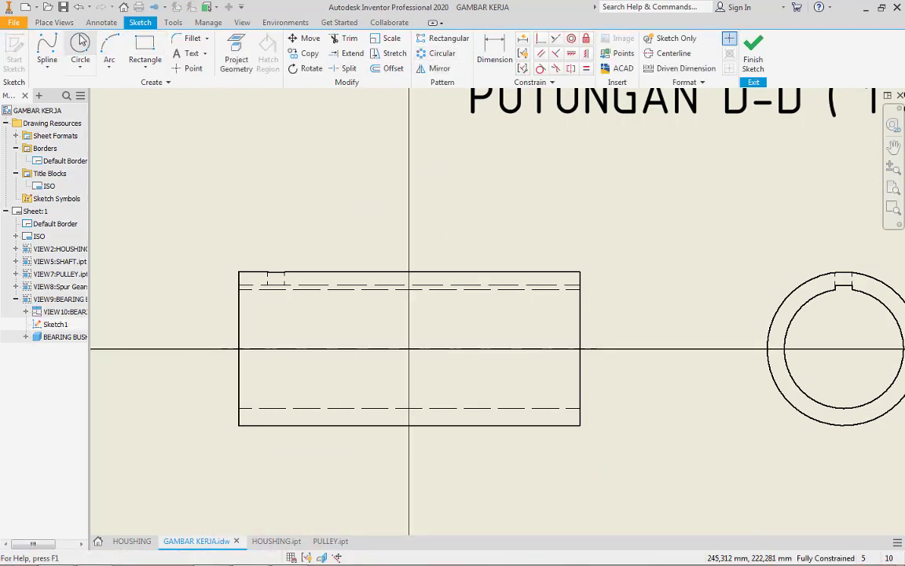
{"action": "left_click", "coordinate": [47, 45]}
{"action": "scroll", "coordinate": [268, 259], "scroll_direction": "down", "scroll_amount": 3}
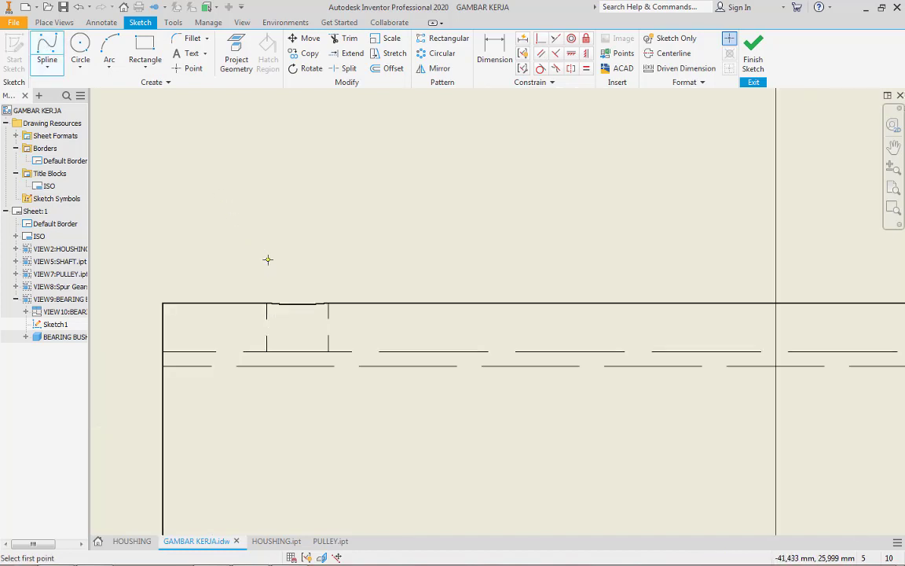
{"action": "left_click", "coordinate": [221, 267]}
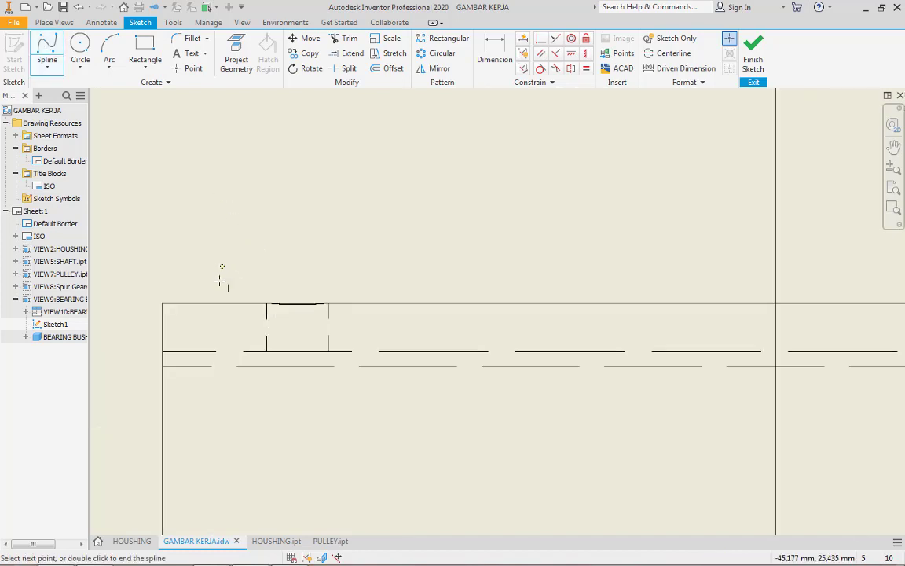
{"action": "left_click", "coordinate": [209, 346]}
{"action": "left_click", "coordinate": [229, 446]}
{"action": "left_click", "coordinate": [394, 454]}
{"action": "left_click", "coordinate": [385, 360]}
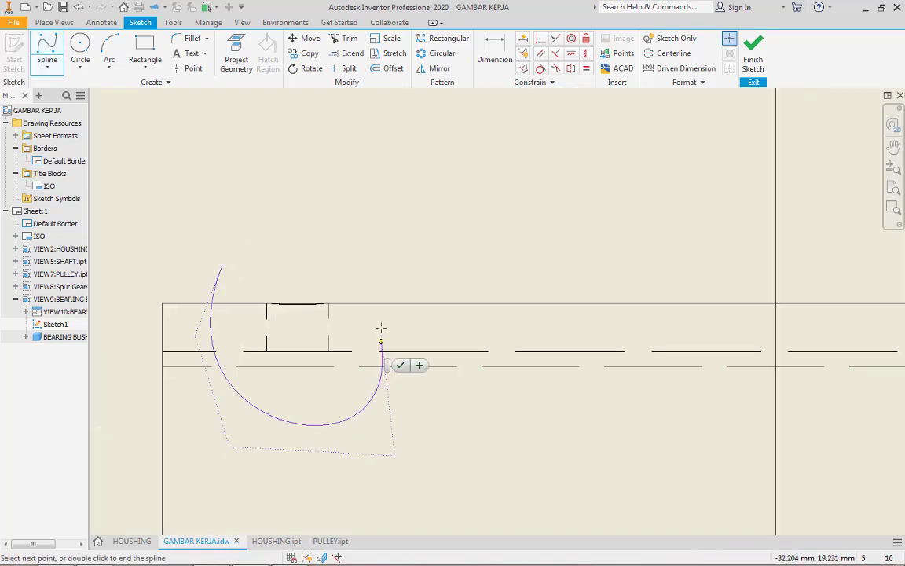
{"action": "left_click", "coordinate": [384, 305]}
{"action": "left_click", "coordinate": [319, 265]}
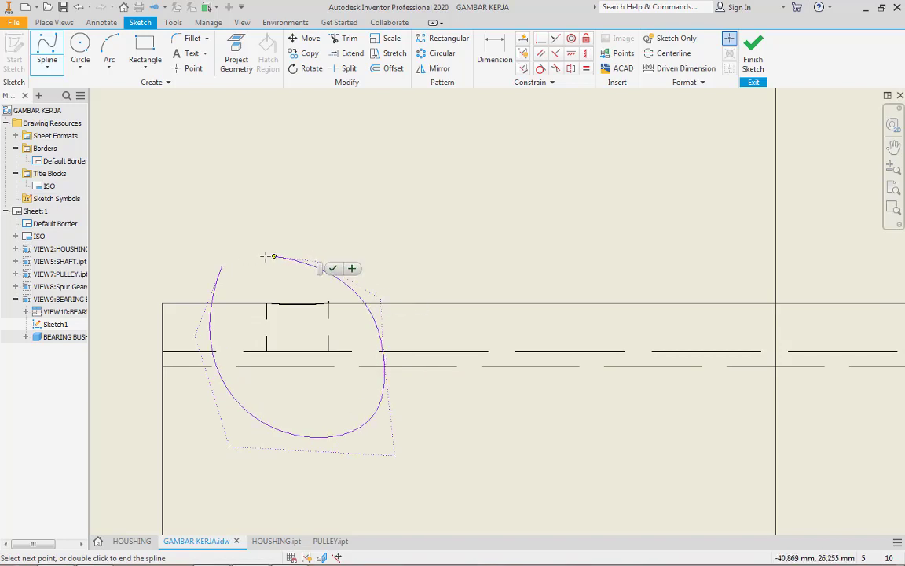
{"action": "left_click", "coordinate": [221, 267]}
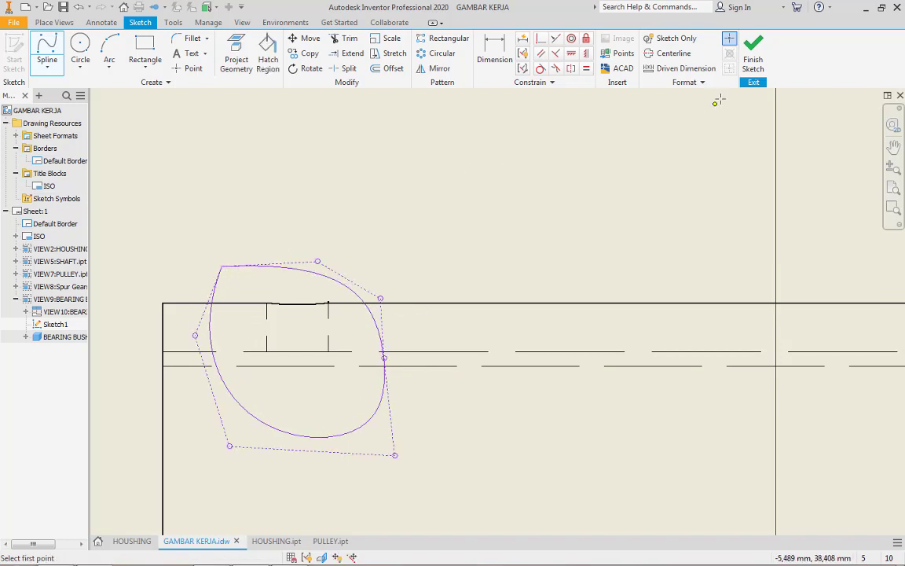
{"action": "left_click", "coordinate": [753, 63]}
Create a break out in the bush's side view from the closed spline, taking its depth from the notch edge's midpoint in the end view
{"action": "scroll", "coordinate": [358, 236], "scroll_direction": "up", "scroll_amount": 5}
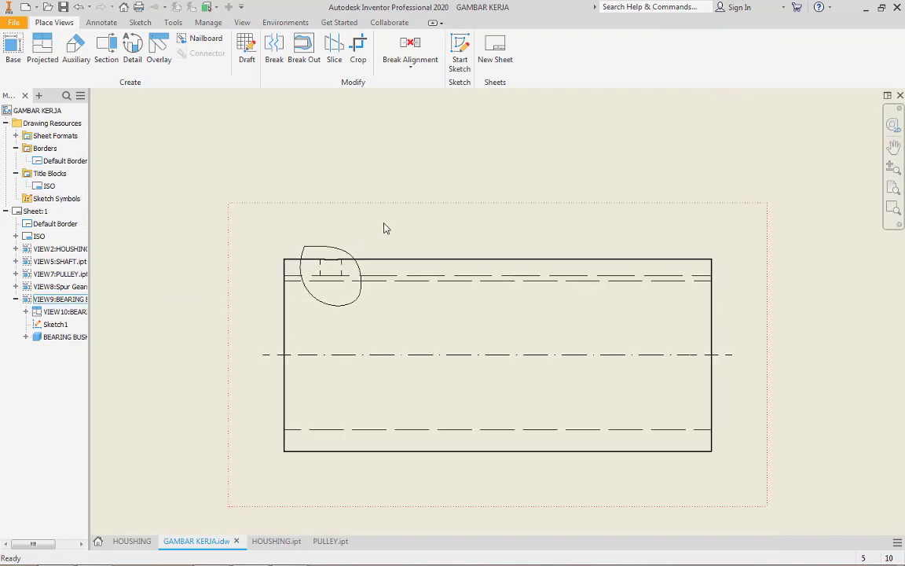
{"action": "left_click", "coordinate": [303, 49]}
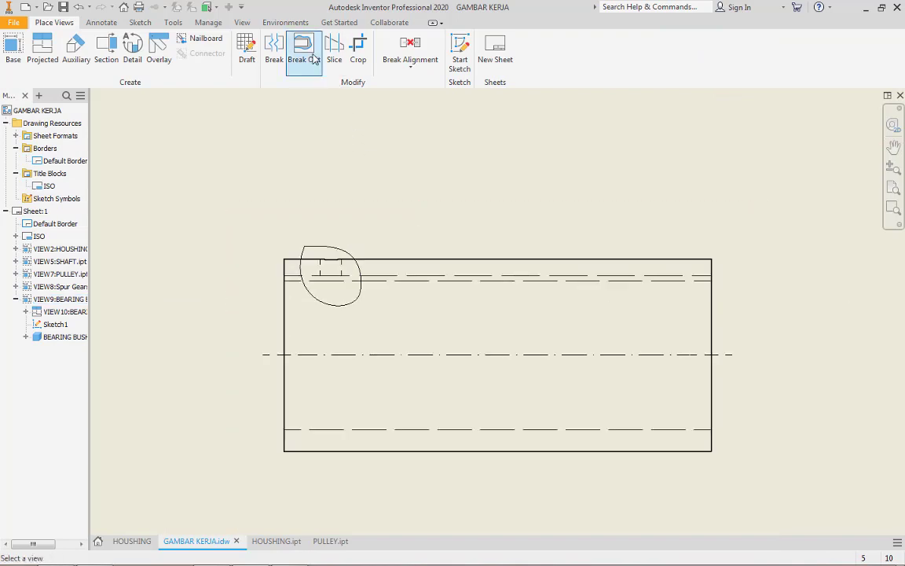
{"action": "left_click", "coordinate": [404, 219]}
{"action": "scroll", "coordinate": [361, 165], "scroll_direction": "up", "scroll_amount": 5}
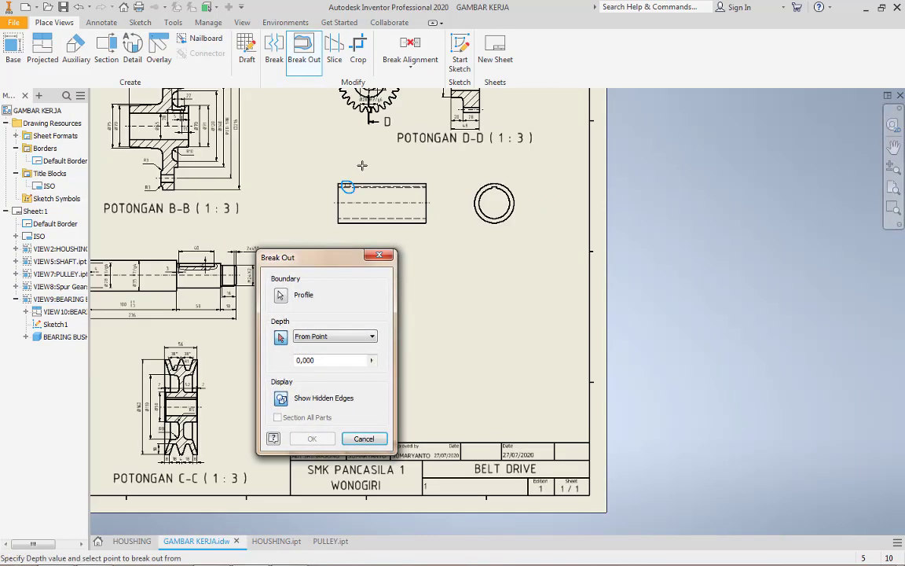
{"action": "scroll", "coordinate": [509, 185], "scroll_direction": "down", "scroll_amount": 6}
{"action": "scroll", "coordinate": [483, 191], "scroll_direction": "down", "scroll_amount": 2}
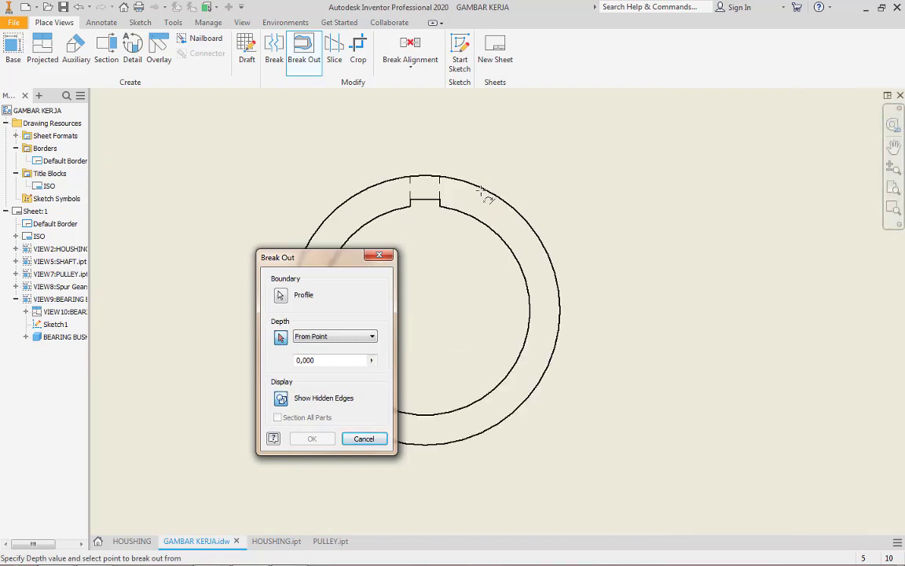
{"action": "left_click", "coordinate": [424, 201]}
{"action": "scroll", "coordinate": [542, 179], "scroll_direction": "up", "scroll_amount": 5}
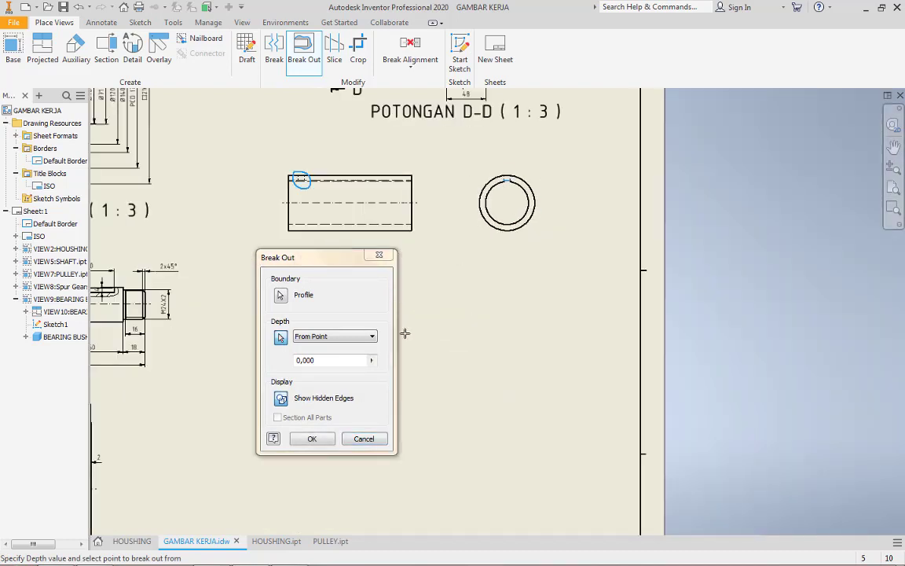
{"action": "left_click", "coordinate": [327, 441]}
Set the line weight of the break out's curved boundary to 0,18 mm
{"action": "scroll", "coordinate": [307, 193], "scroll_direction": "down", "scroll_amount": 5}
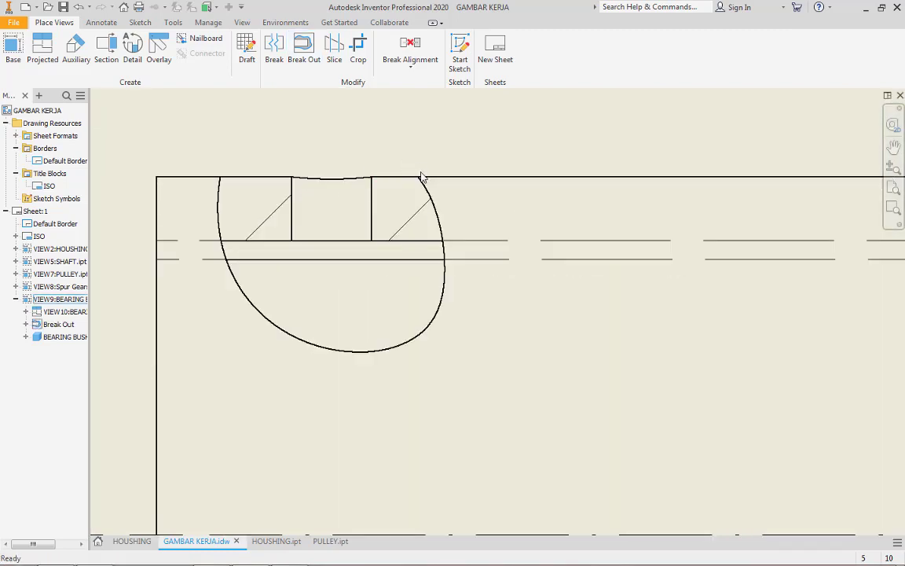
{"action": "right_click", "coordinate": [432, 201]}
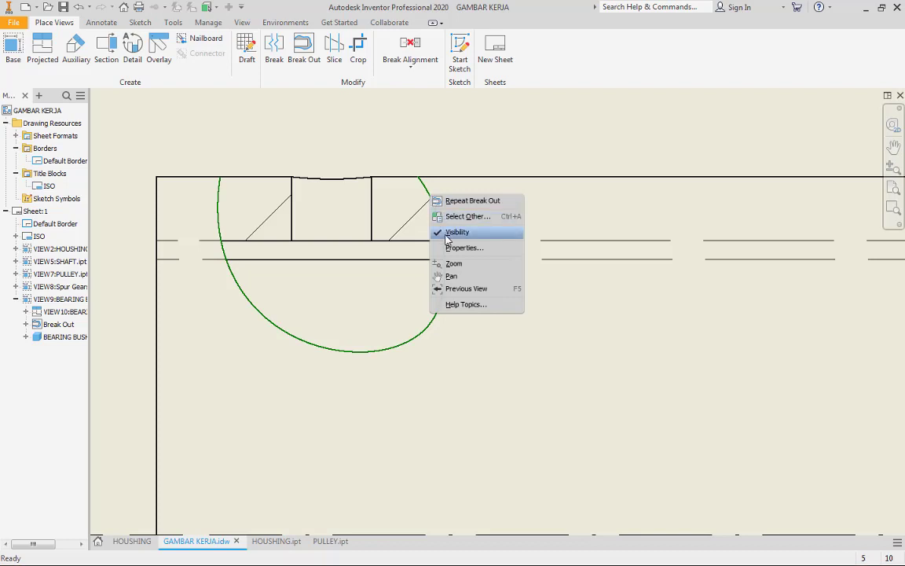
{"action": "left_click", "coordinate": [452, 246]}
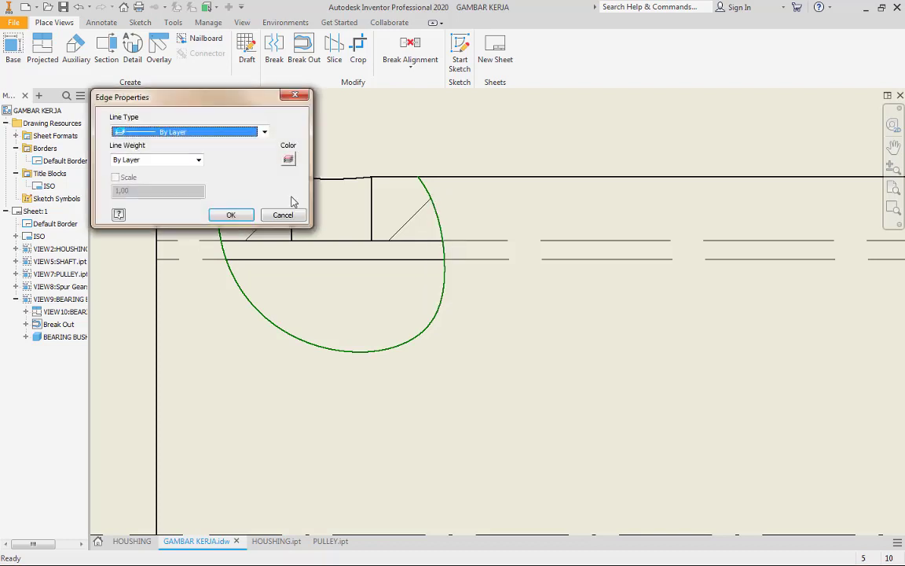
{"action": "left_click", "coordinate": [198, 160]}
{"action": "left_click", "coordinate": [153, 187]}
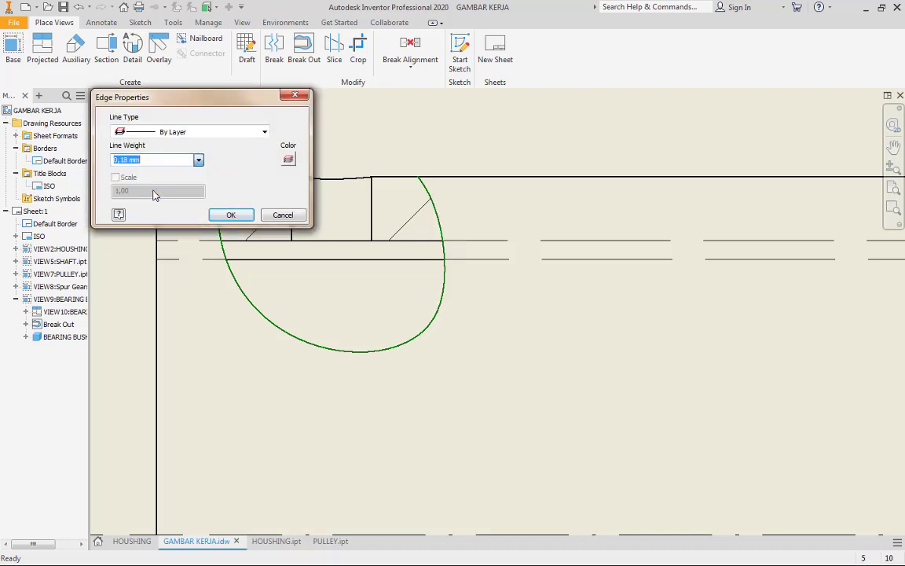
{"action": "left_click", "coordinate": [231, 215]}
{"action": "scroll", "coordinate": [408, 322], "scroll_direction": "down", "scroll_amount": 3}
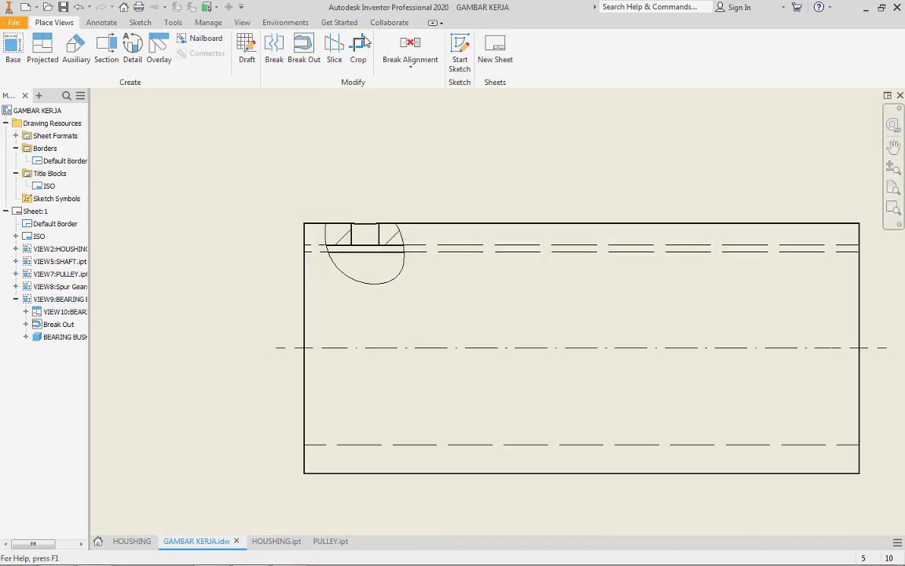
Add a centerline bisector between the two edges of the small hole inside the bearing bush's break out
{"action": "left_click", "coordinate": [101, 22]}
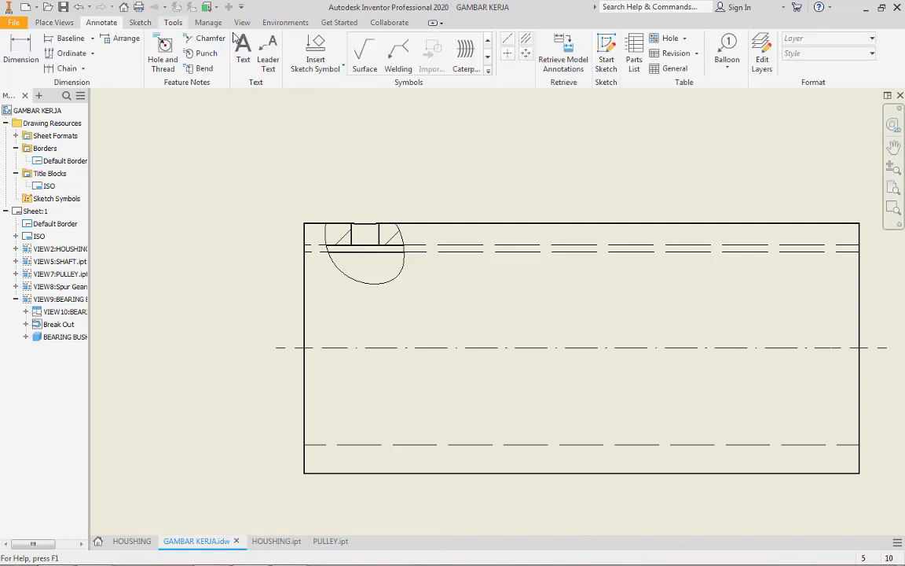
{"action": "left_click", "coordinate": [526, 43]}
{"action": "scroll", "coordinate": [353, 236], "scroll_direction": "up", "scroll_amount": 3}
{"action": "scroll", "coordinate": [350, 235], "scroll_direction": "up", "scroll_amount": 2}
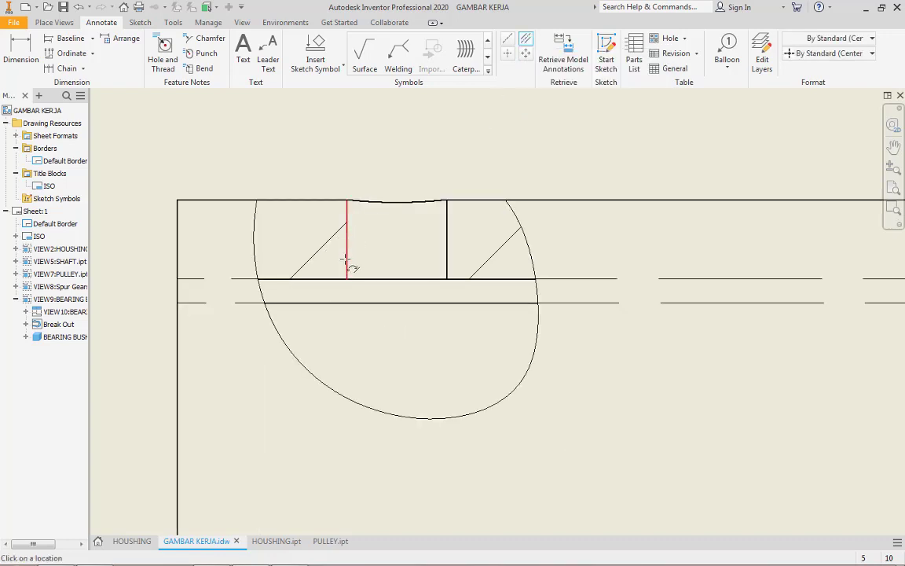
{"action": "left_click", "coordinate": [348, 252]}
{"action": "scroll", "coordinate": [428, 248], "scroll_direction": "down", "scroll_amount": 5}
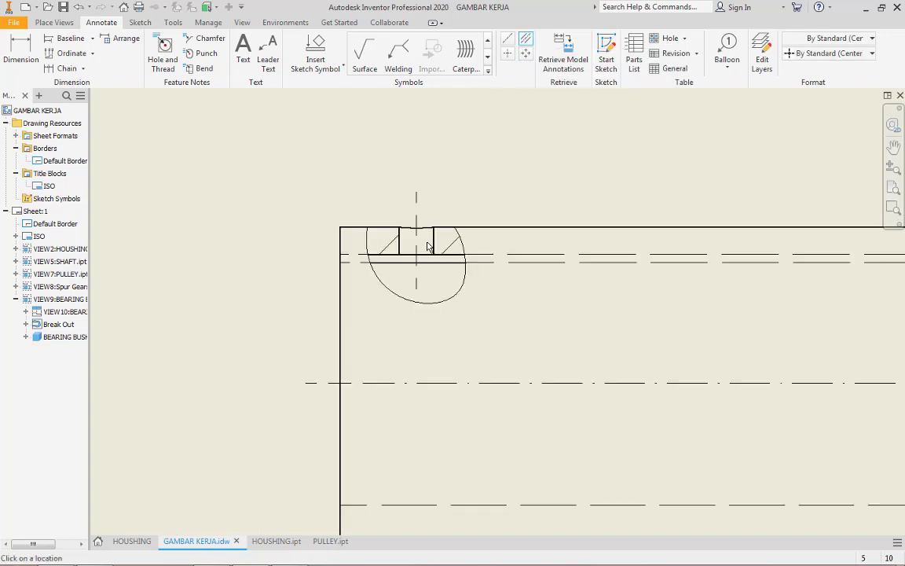
Add a center mark to the outer circle of the bearing bush's end view
{"action": "middle_click_drag", "start_coordinate": [634, 301], "coordinate": [304, 296]}
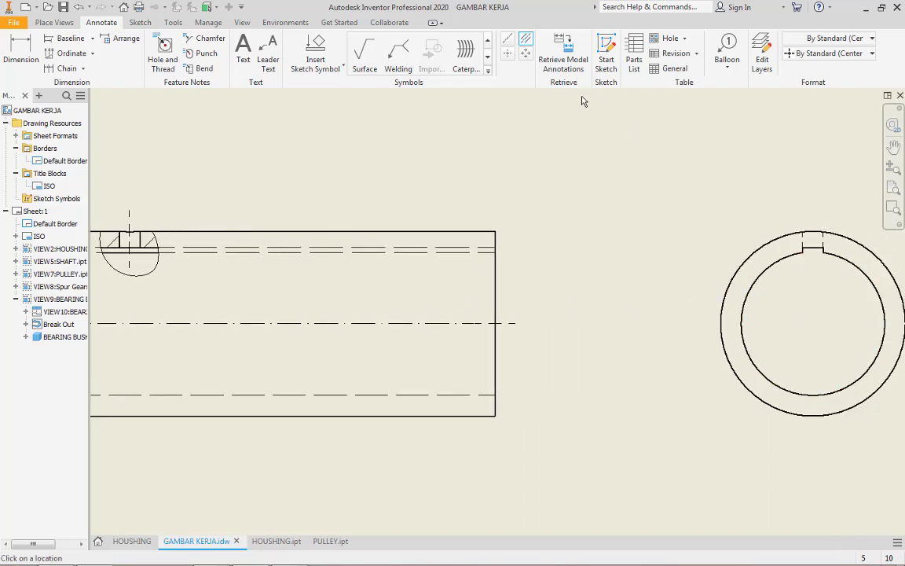
{"action": "left_click", "coordinate": [511, 55]}
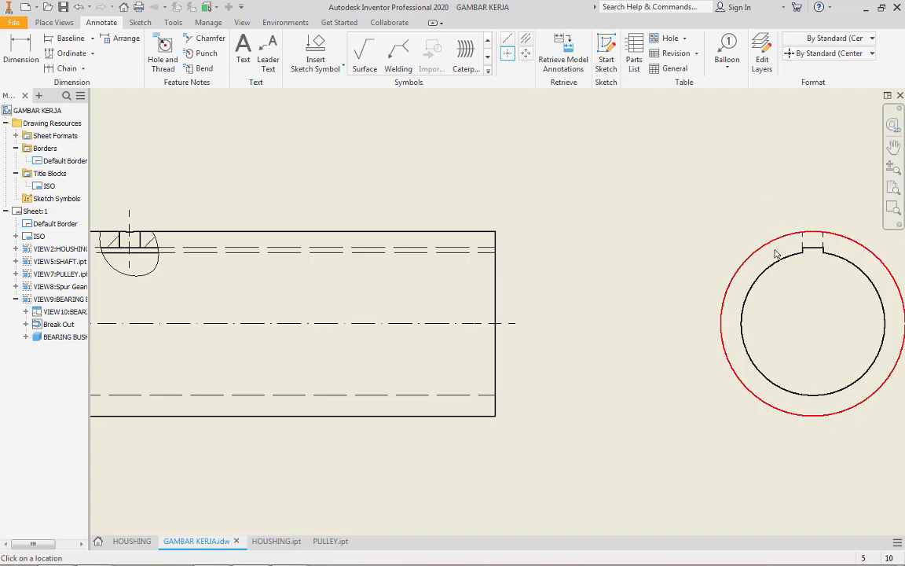
{"action": "left_click", "coordinate": [770, 242]}
{"action": "scroll", "coordinate": [770, 242], "scroll_direction": "down", "scroll_amount": 2}
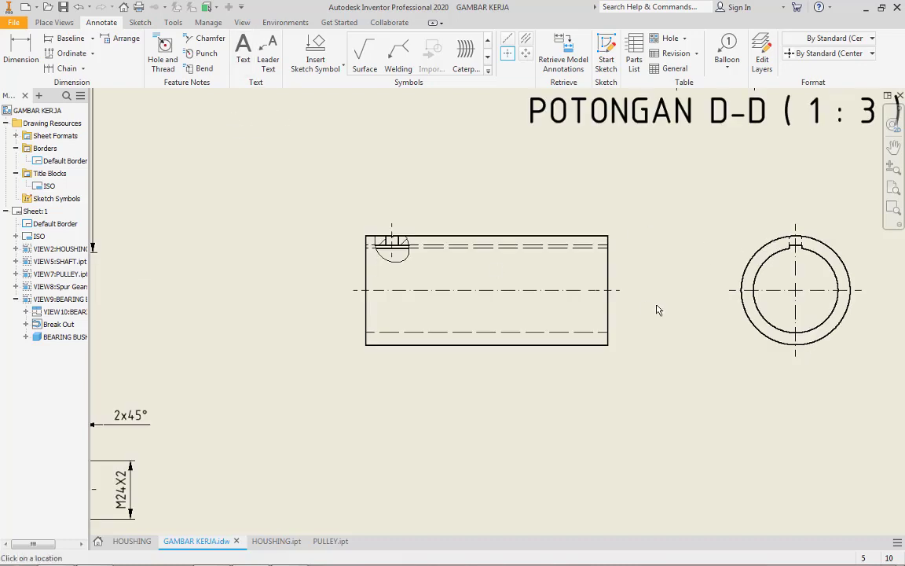
{"action": "middle_click_drag", "start_coordinate": [676, 293], "coordinate": [563, 318]}
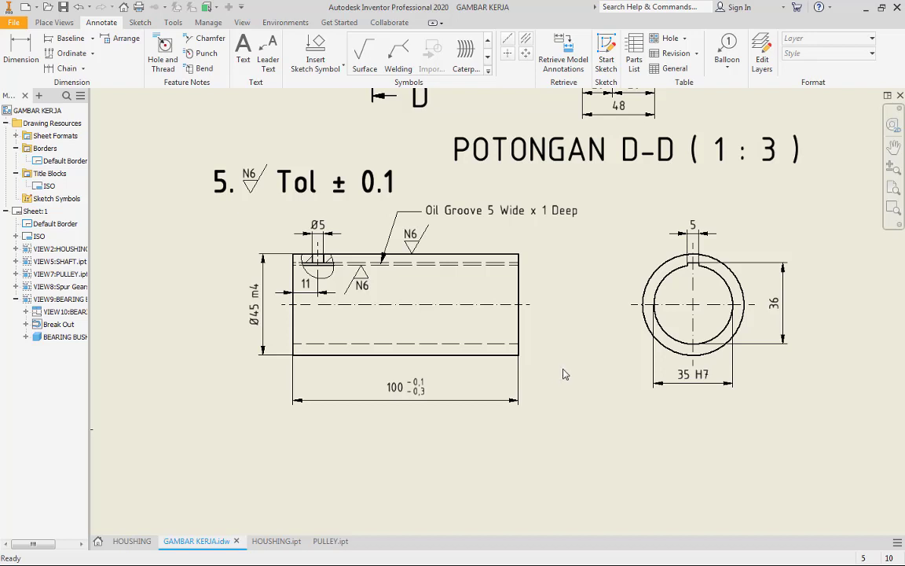
Start a new base view using the BASE part file from the TUGAS 1 folder
{"action": "left_click", "coordinate": [49, 23]}
{"action": "left_click", "coordinate": [13, 47]}
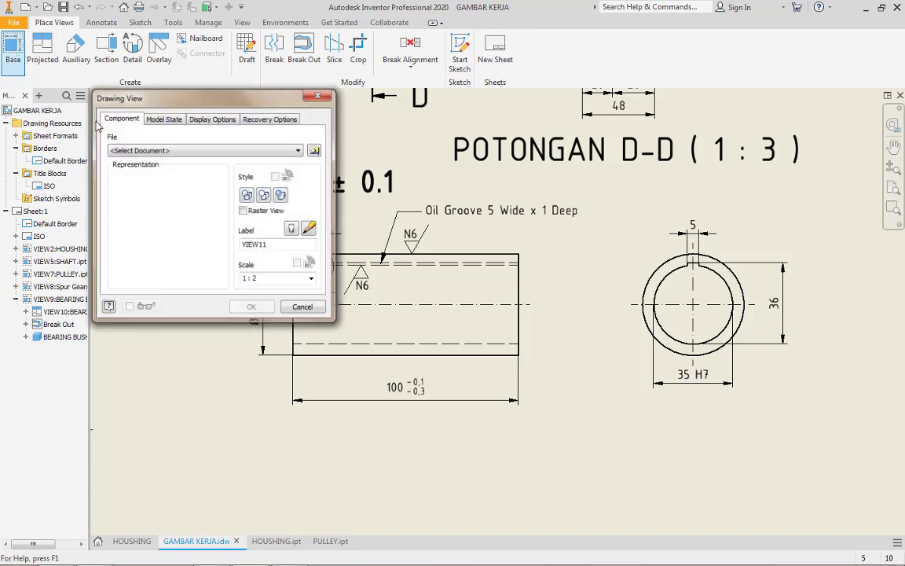
{"action": "left_click", "coordinate": [314, 150]}
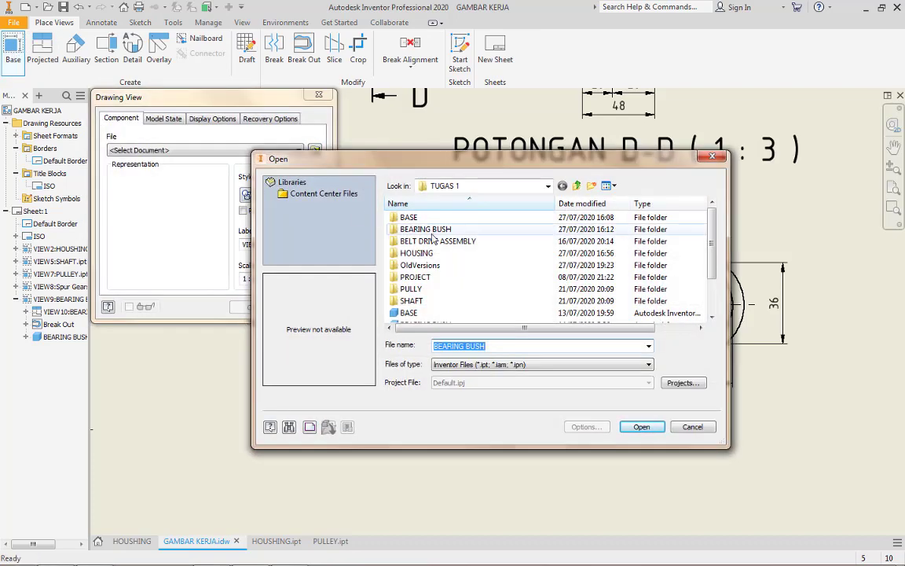
{"action": "scroll", "coordinate": [440, 269], "scroll_direction": "down", "scroll_amount": 2}
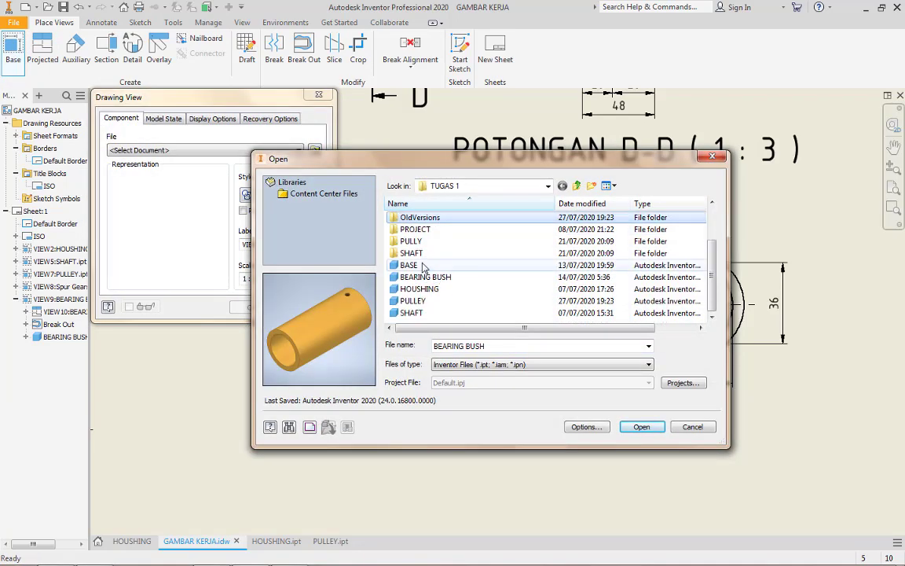
{"action": "left_click", "coordinate": [409, 265]}
{"action": "left_click", "coordinate": [643, 426]}
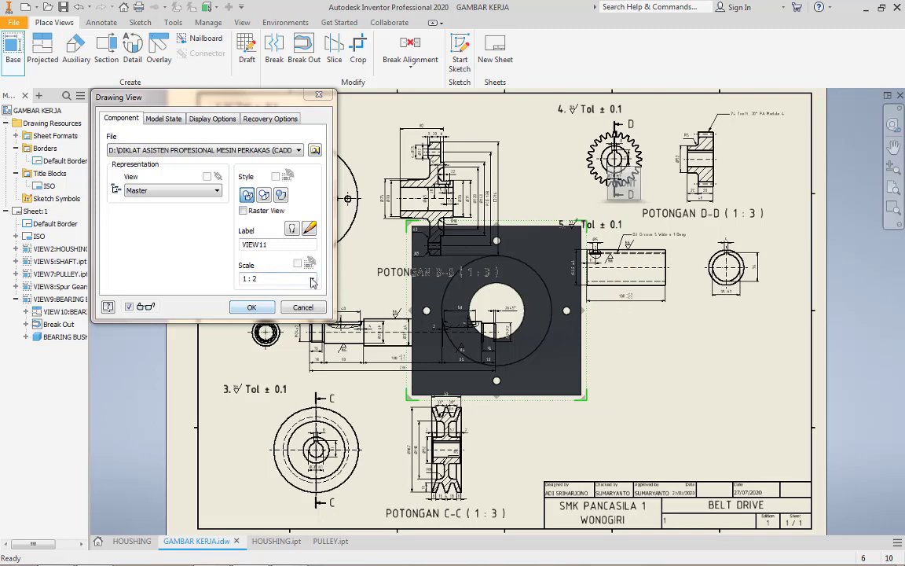
Set the base plate view's scale to 1:3, create it and move it to the empty area below the bearing bush views
{"action": "left_click", "coordinate": [279, 279]}
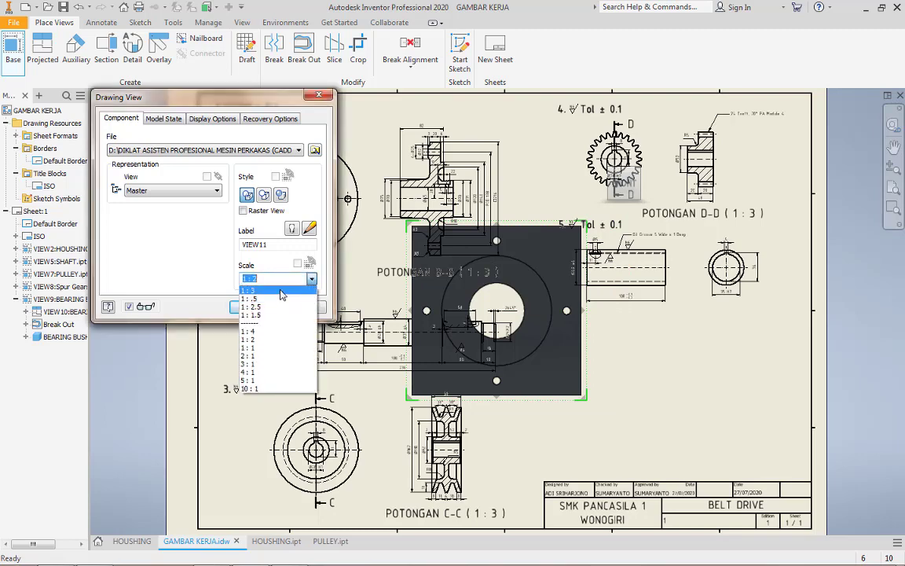
{"action": "left_click", "coordinate": [281, 291]}
{"action": "left_click", "coordinate": [255, 307]}
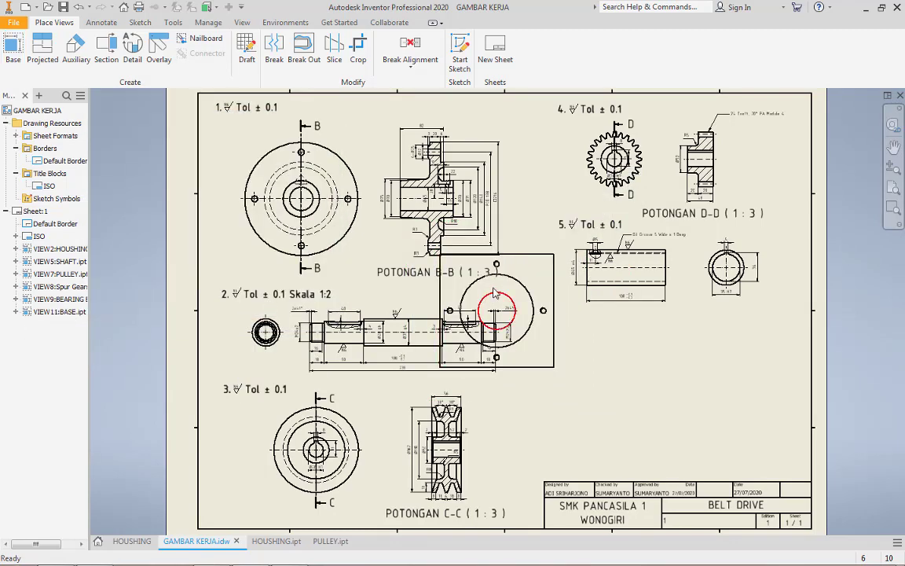
{"action": "left_click_drag", "start_coordinate": [493, 292], "coordinate": [672, 333]}
Create a full section view of the base plate along its vertical centre line, placed to its right, and move its label below the section
{"action": "scroll", "coordinate": [611, 381], "scroll_direction": "down", "scroll_amount": 3}
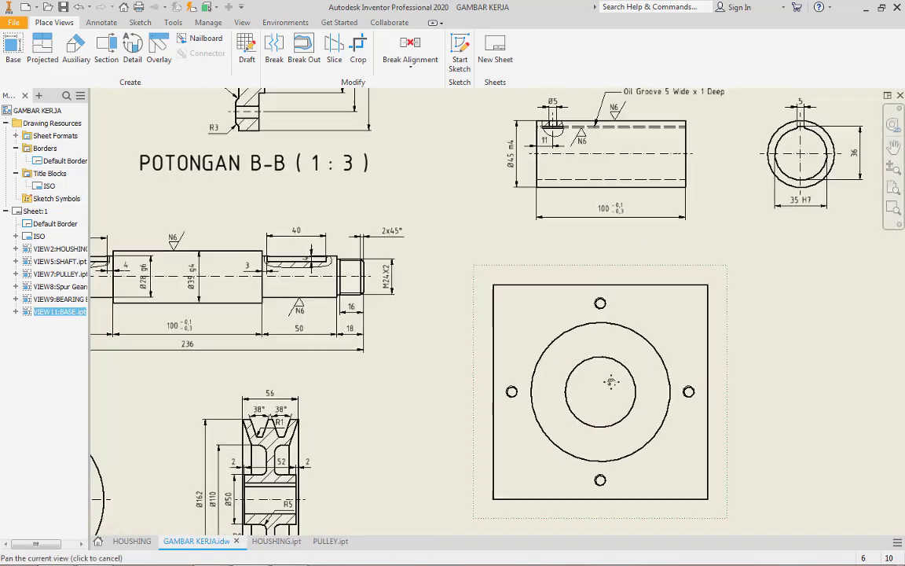
{"action": "middle_click_drag", "start_coordinate": [611, 382], "coordinate": [561, 342]}
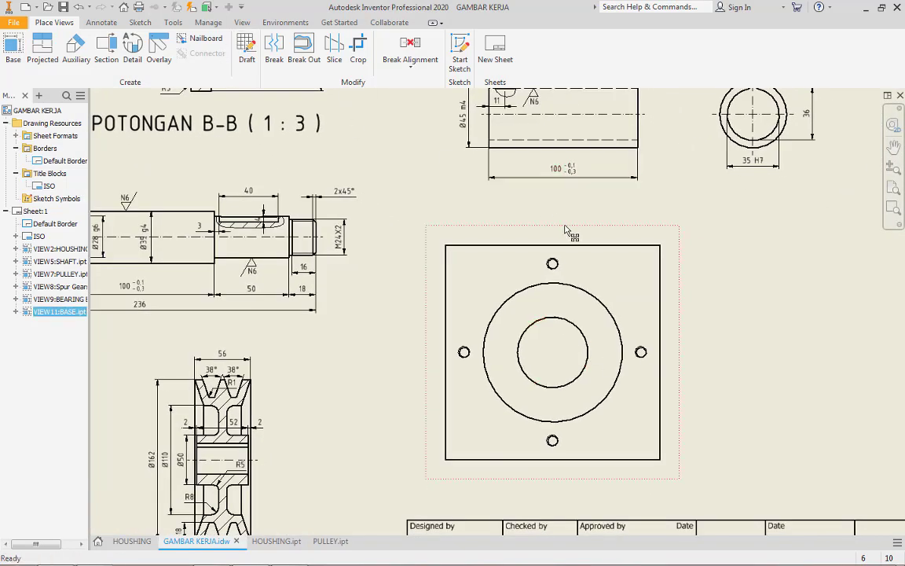
{"action": "left_click", "coordinate": [106, 49]}
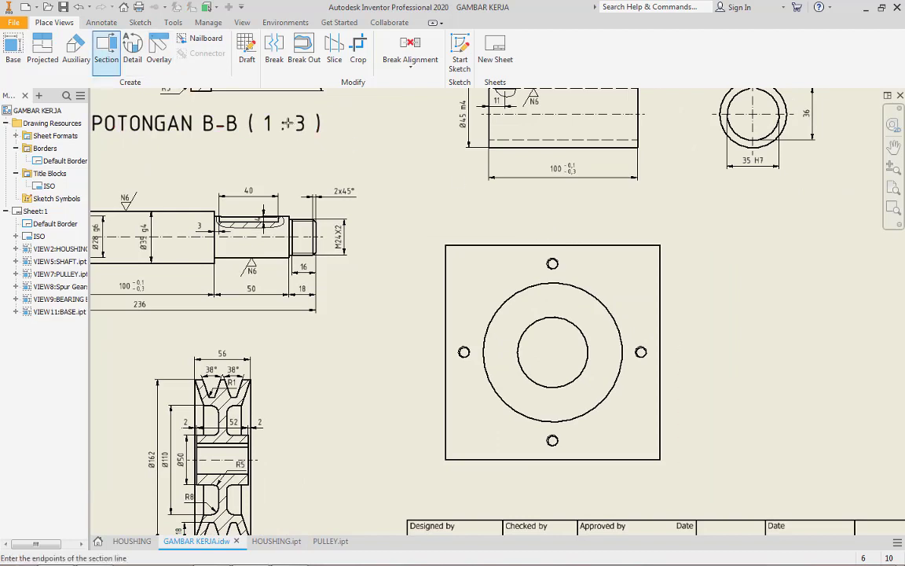
{"action": "left_click", "coordinate": [552, 212]}
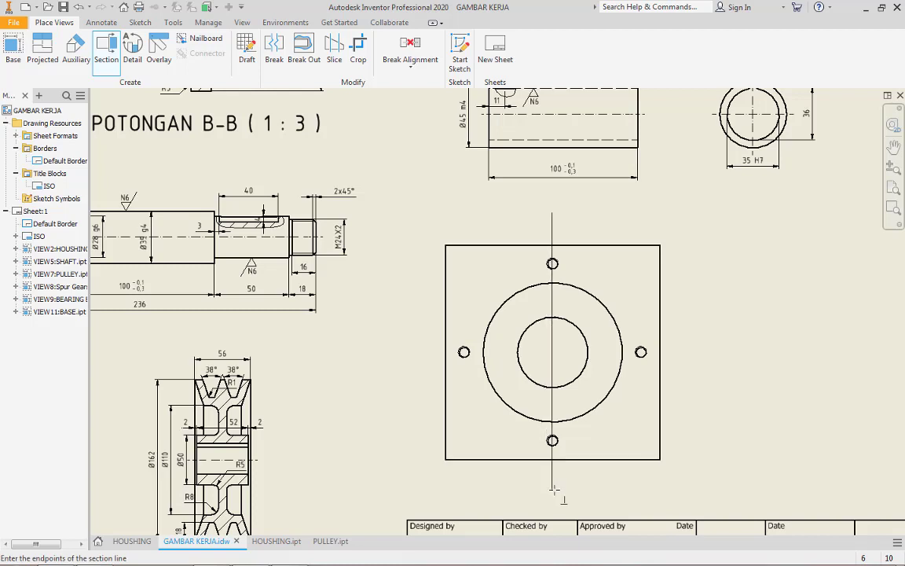
{"action": "left_click", "coordinate": [553, 491]}
{"action": "right_click", "coordinate": [553, 491]}
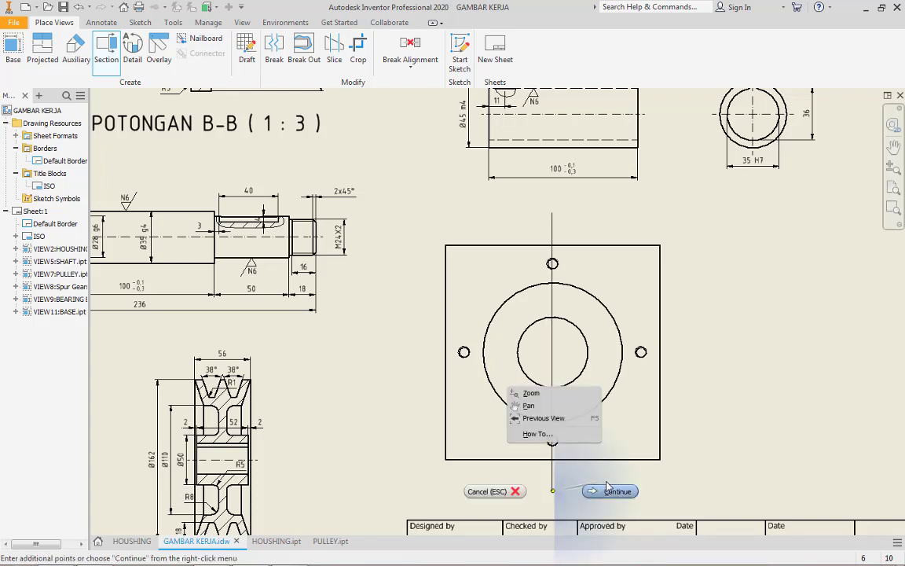
{"action": "left_click", "coordinate": [607, 491]}
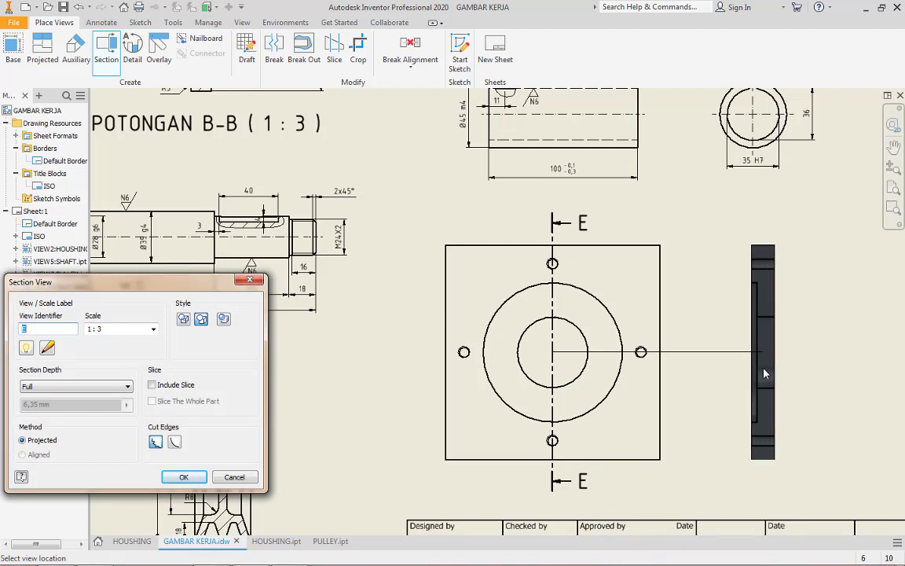
{"action": "left_click", "coordinate": [765, 374]}
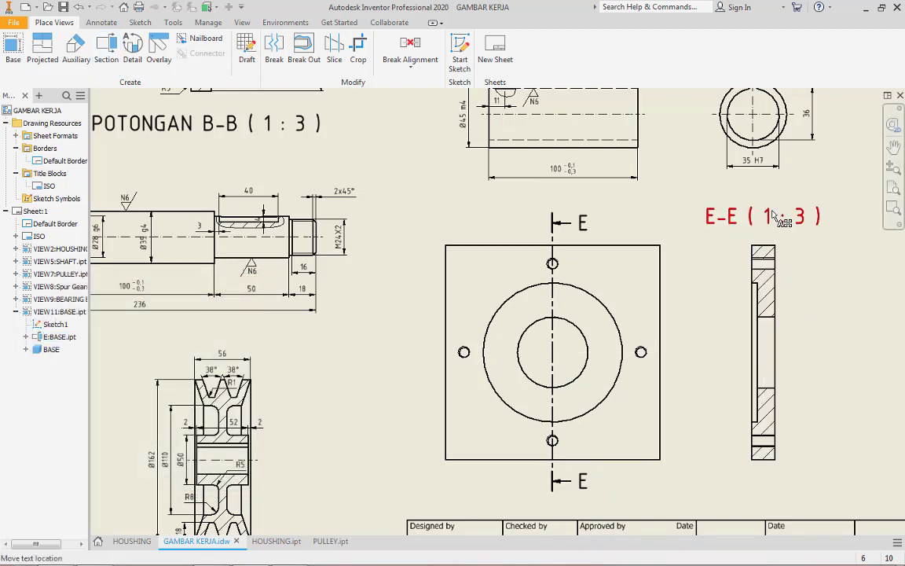
{"action": "left_click_drag", "start_coordinate": [774, 215], "coordinate": [774, 497]}
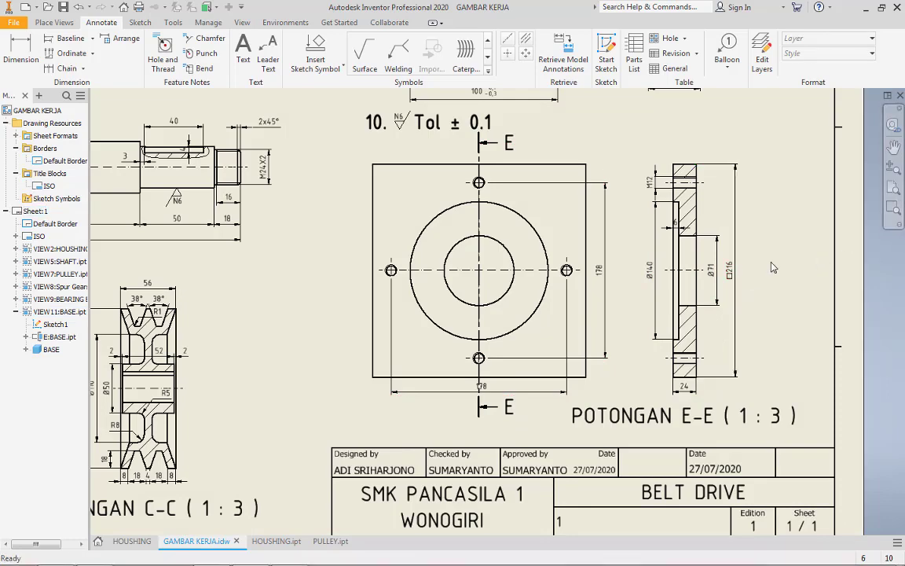
Examine the dimensioned base plate views and the complete layout of the drawing sheet
{"action": "scroll", "coordinate": [772, 263], "scroll_direction": "down", "scroll_amount": 5}
{"action": "scroll", "coordinate": [771, 262], "scroll_direction": "up", "scroll_amount": 4}
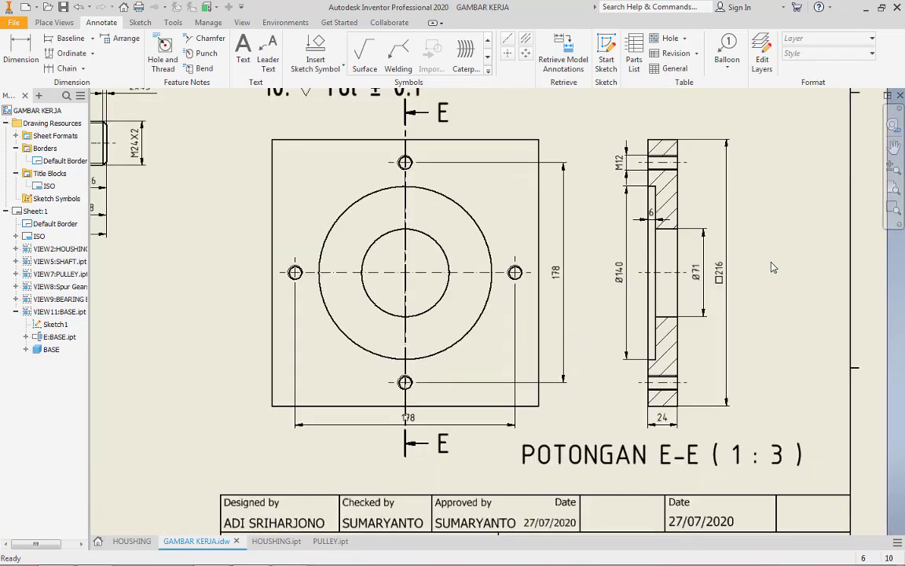
{"action": "scroll", "coordinate": [772, 267], "scroll_direction": "up", "scroll_amount": 3}
{"action": "scroll", "coordinate": [771, 268], "scroll_direction": "up", "scroll_amount": 3}
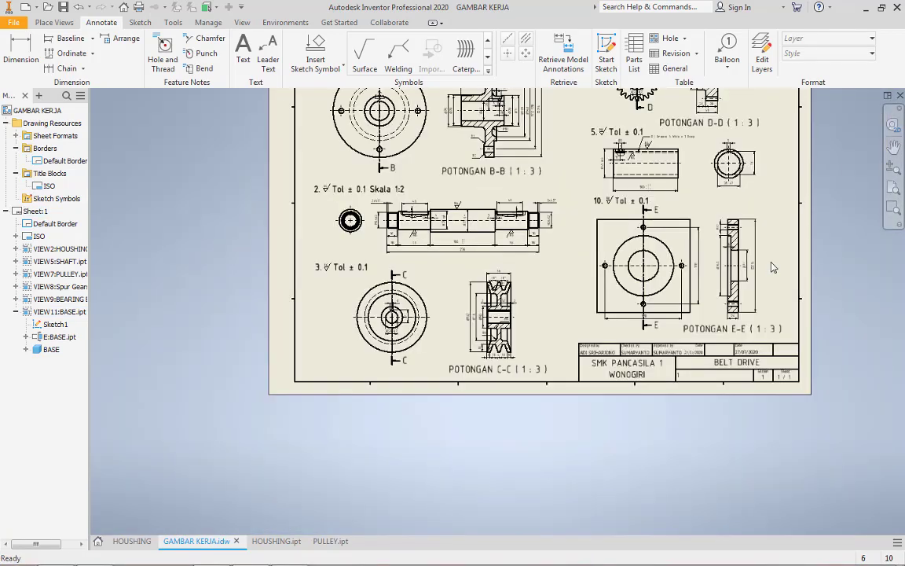
{"action": "middle_click_drag", "start_coordinate": [772, 267], "coordinate": [765, 277]}
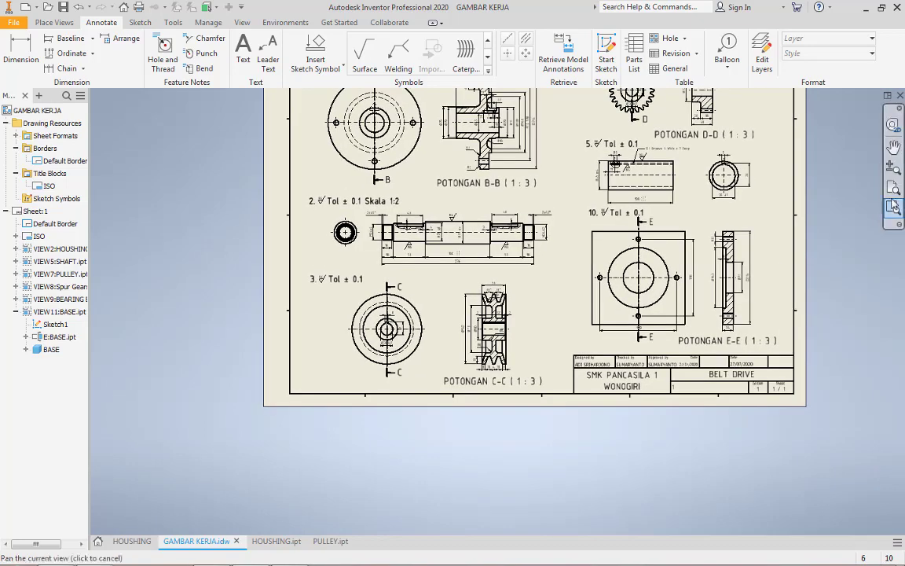
{"action": "left_click", "coordinate": [895, 189]}
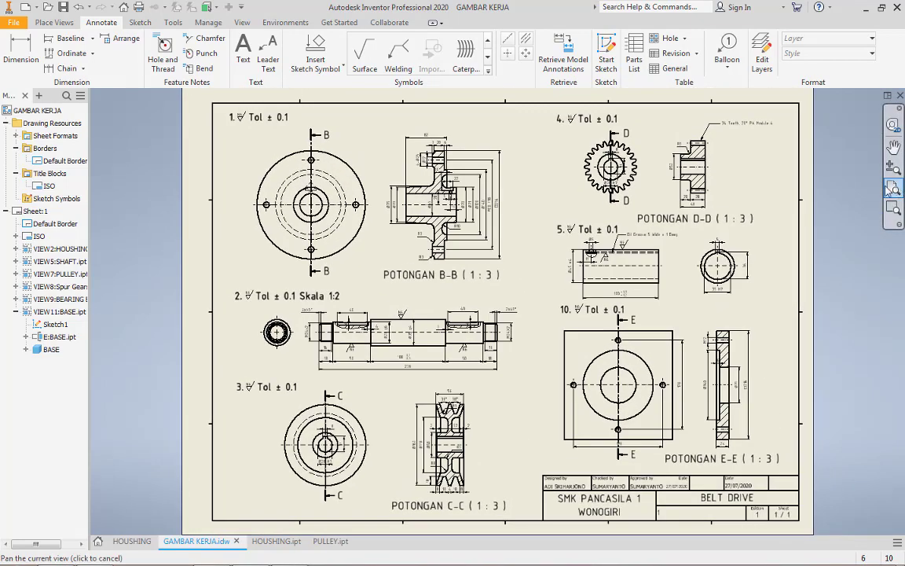